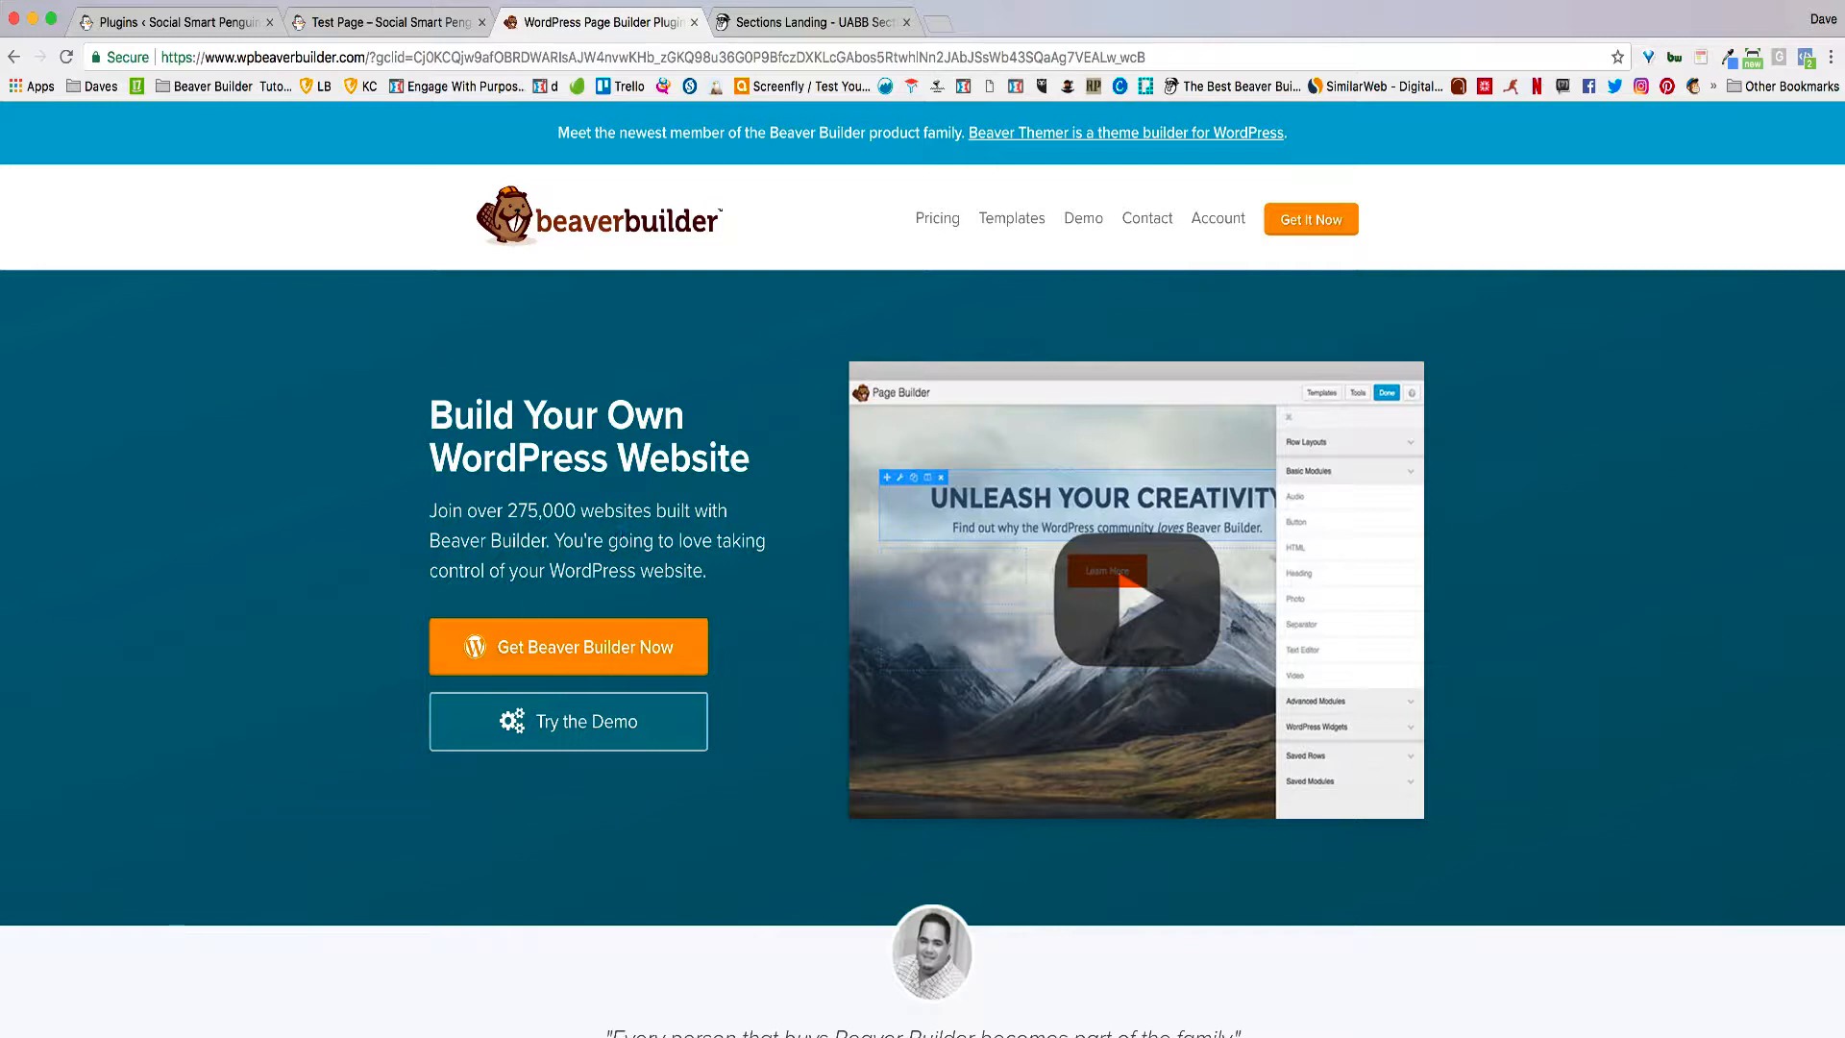
# Step: View the Ultimate Addons for Beaver Builder home page, then return to the Beaver Builder website
pyautogui.click(770, 34)
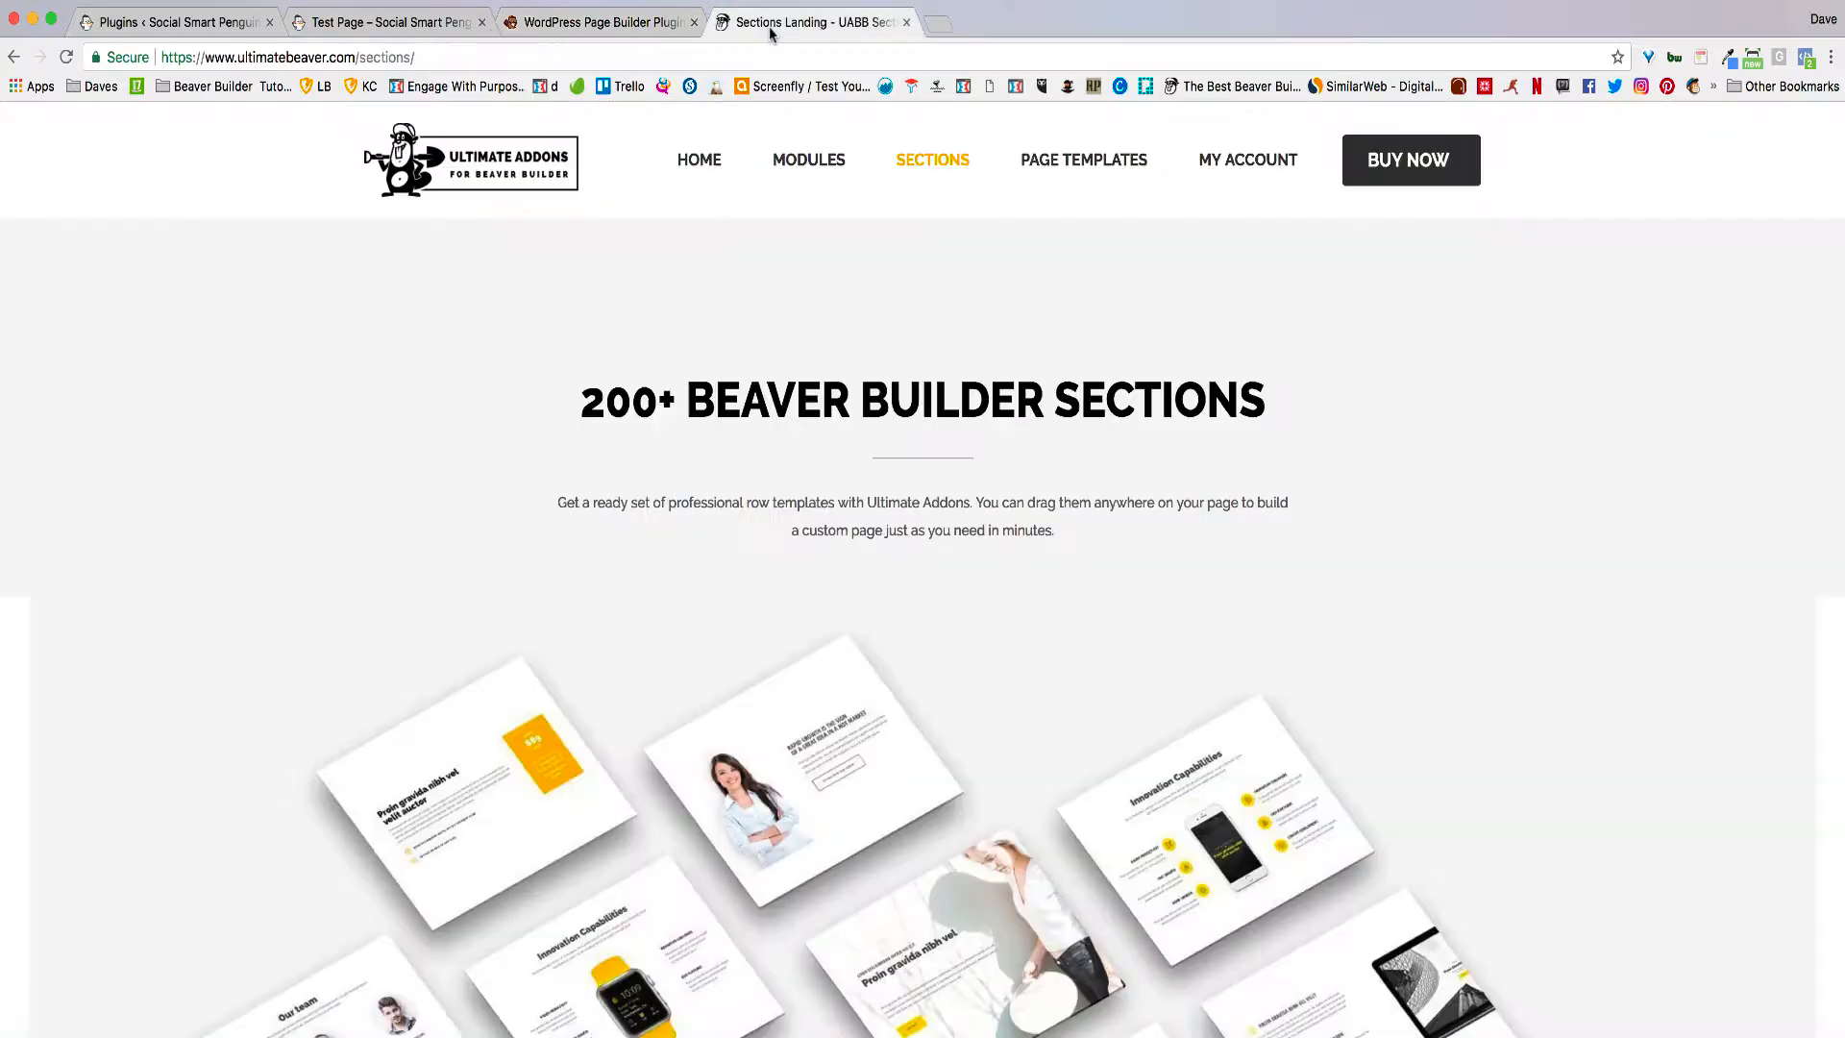
pyautogui.click(474, 191)
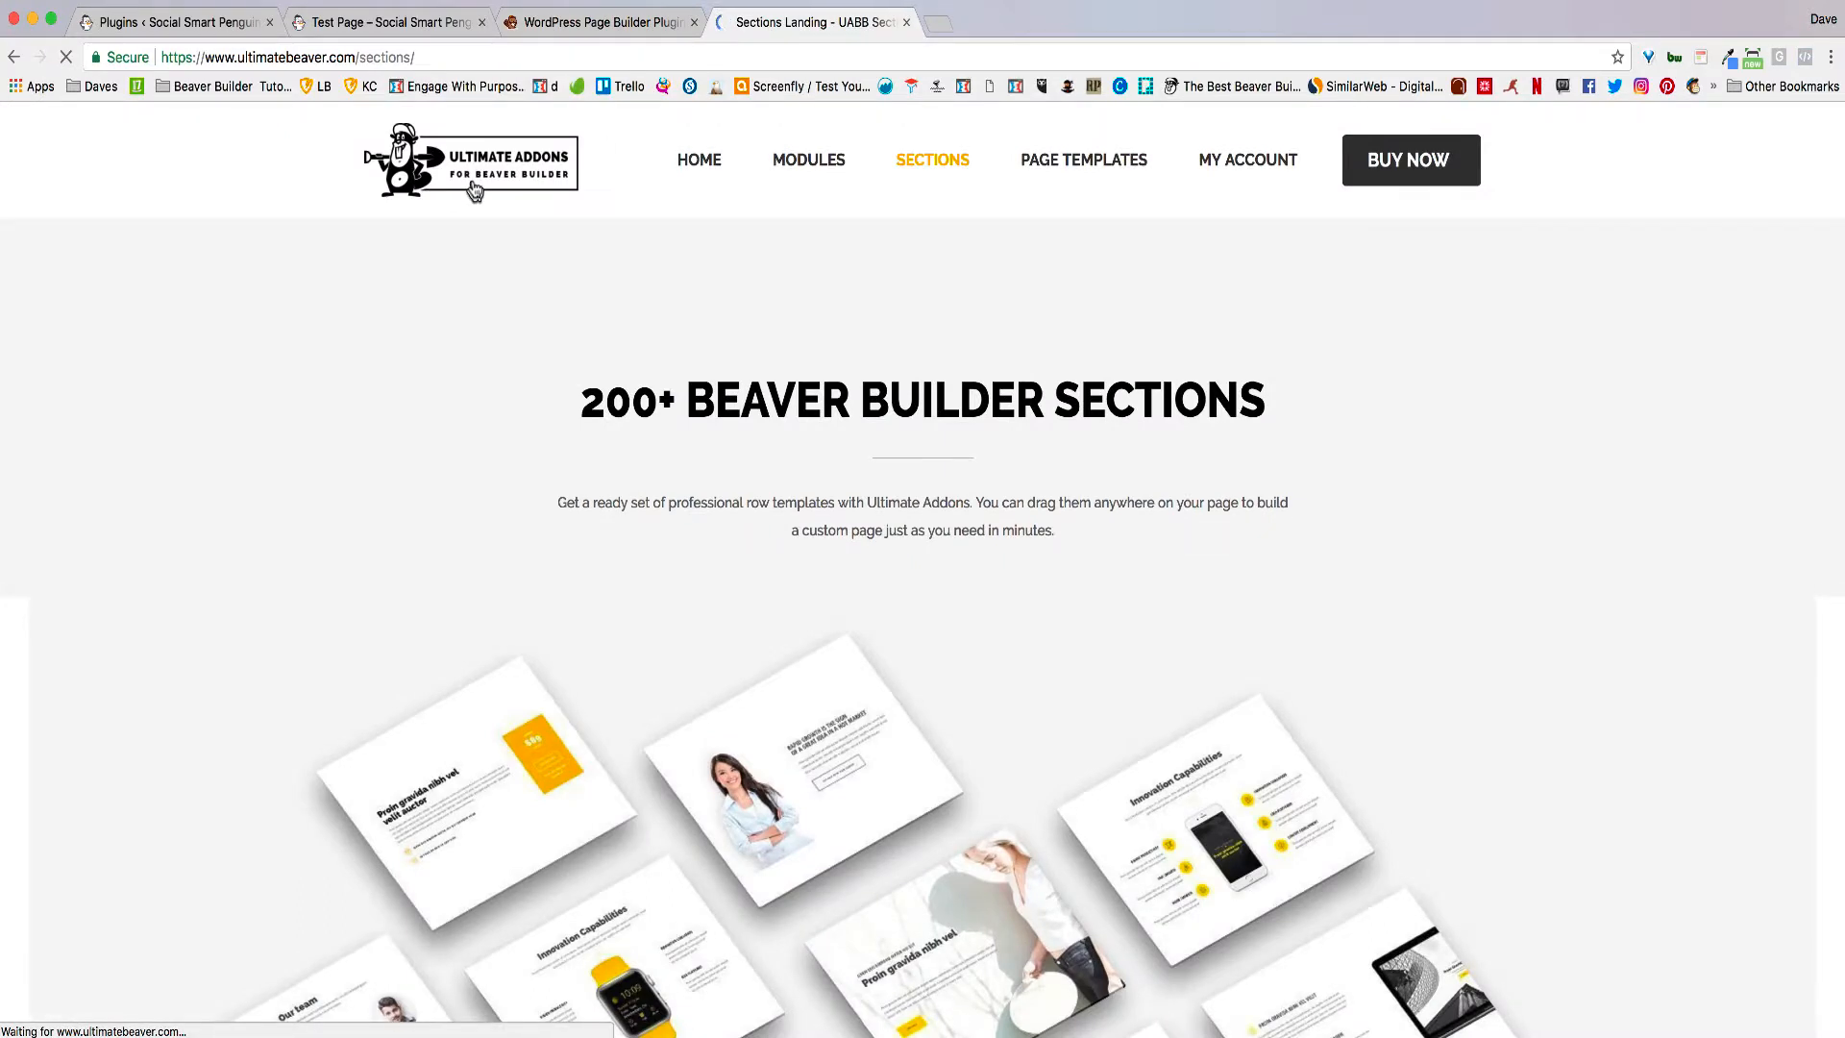
pyautogui.click(696, 162)
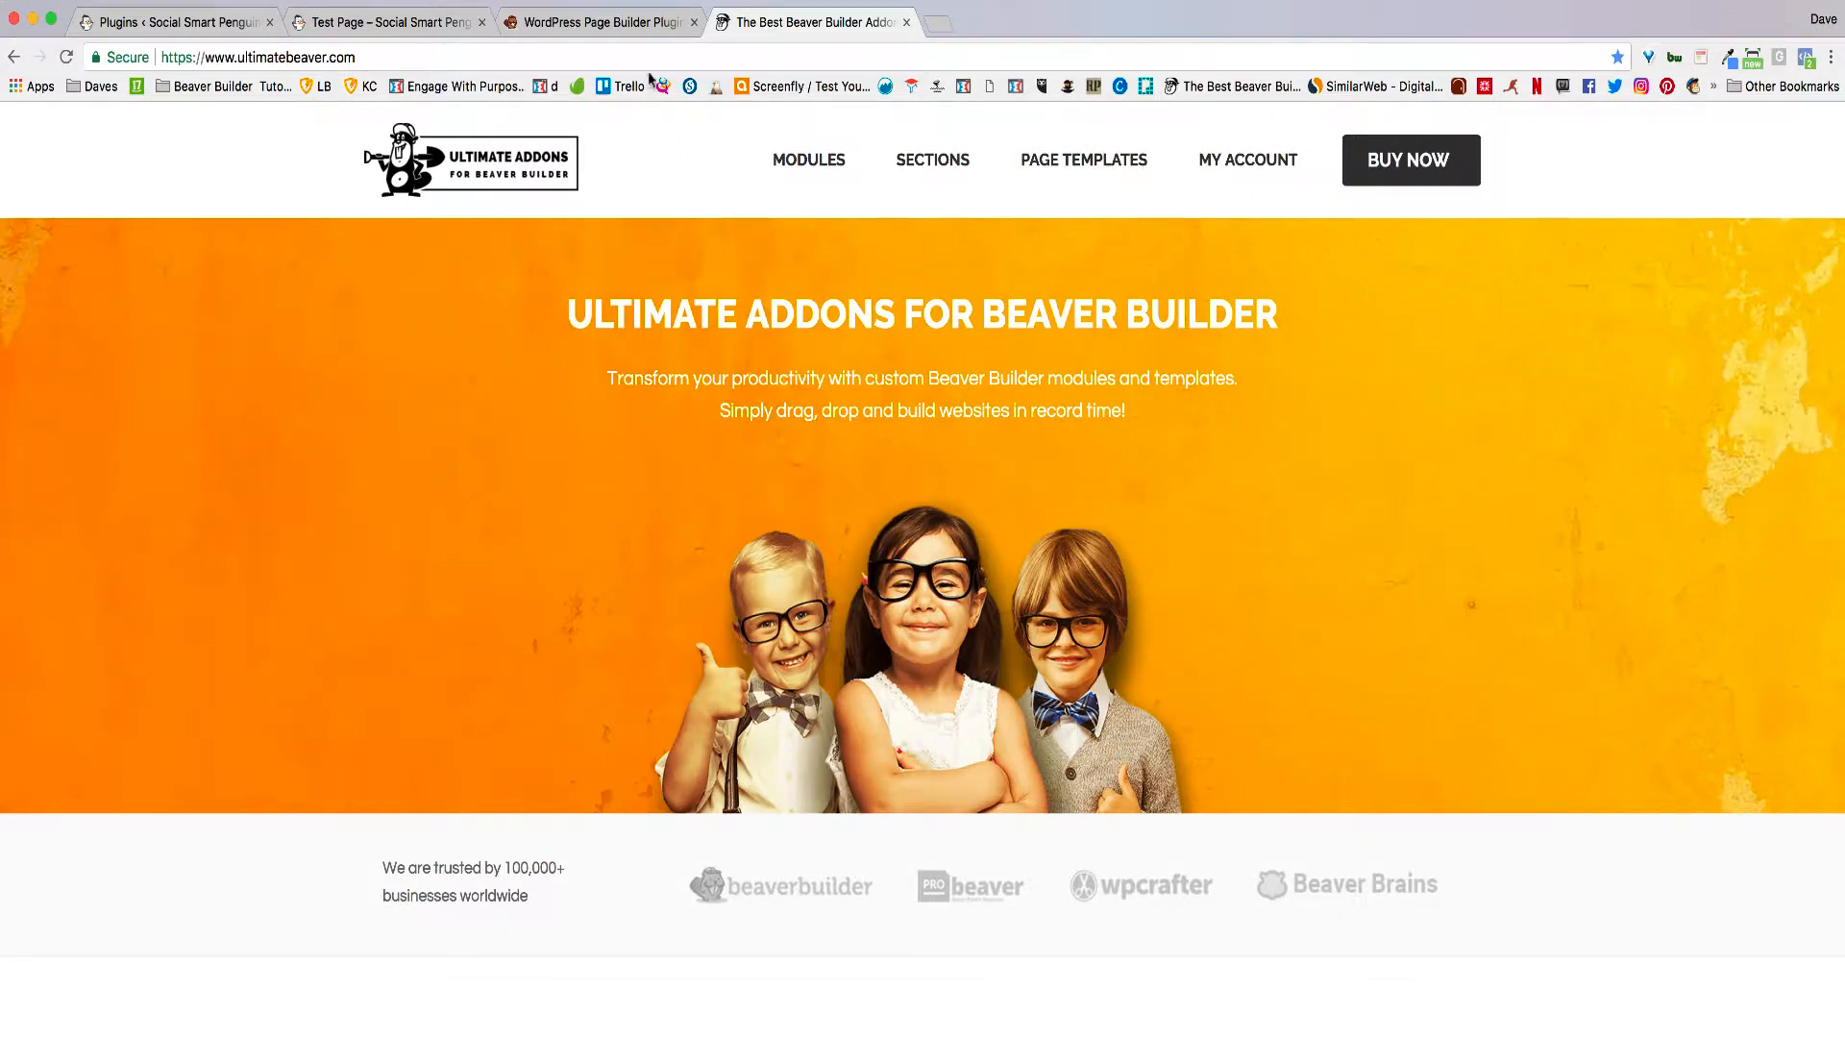
pyautogui.click(618, 29)
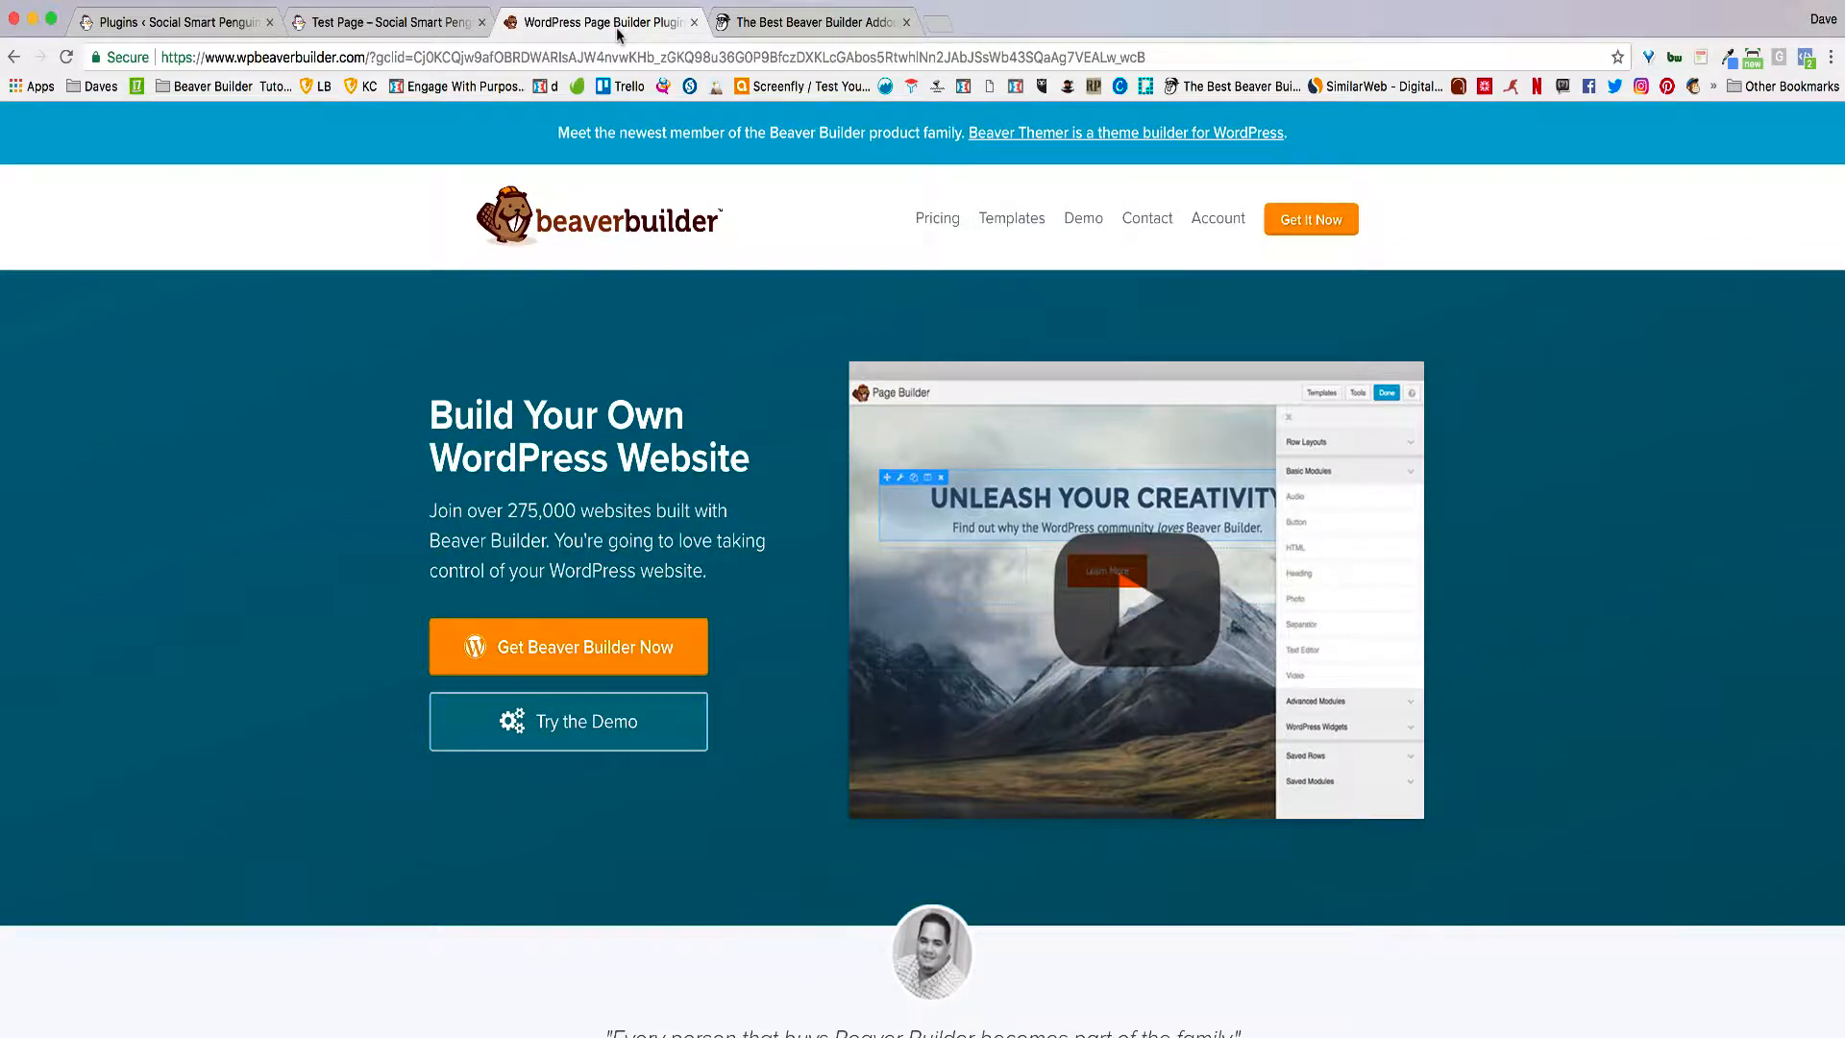
# Step: Open the Test Page in Page Builder and list the Template Cloud layout templates
pyautogui.click(346, 21)
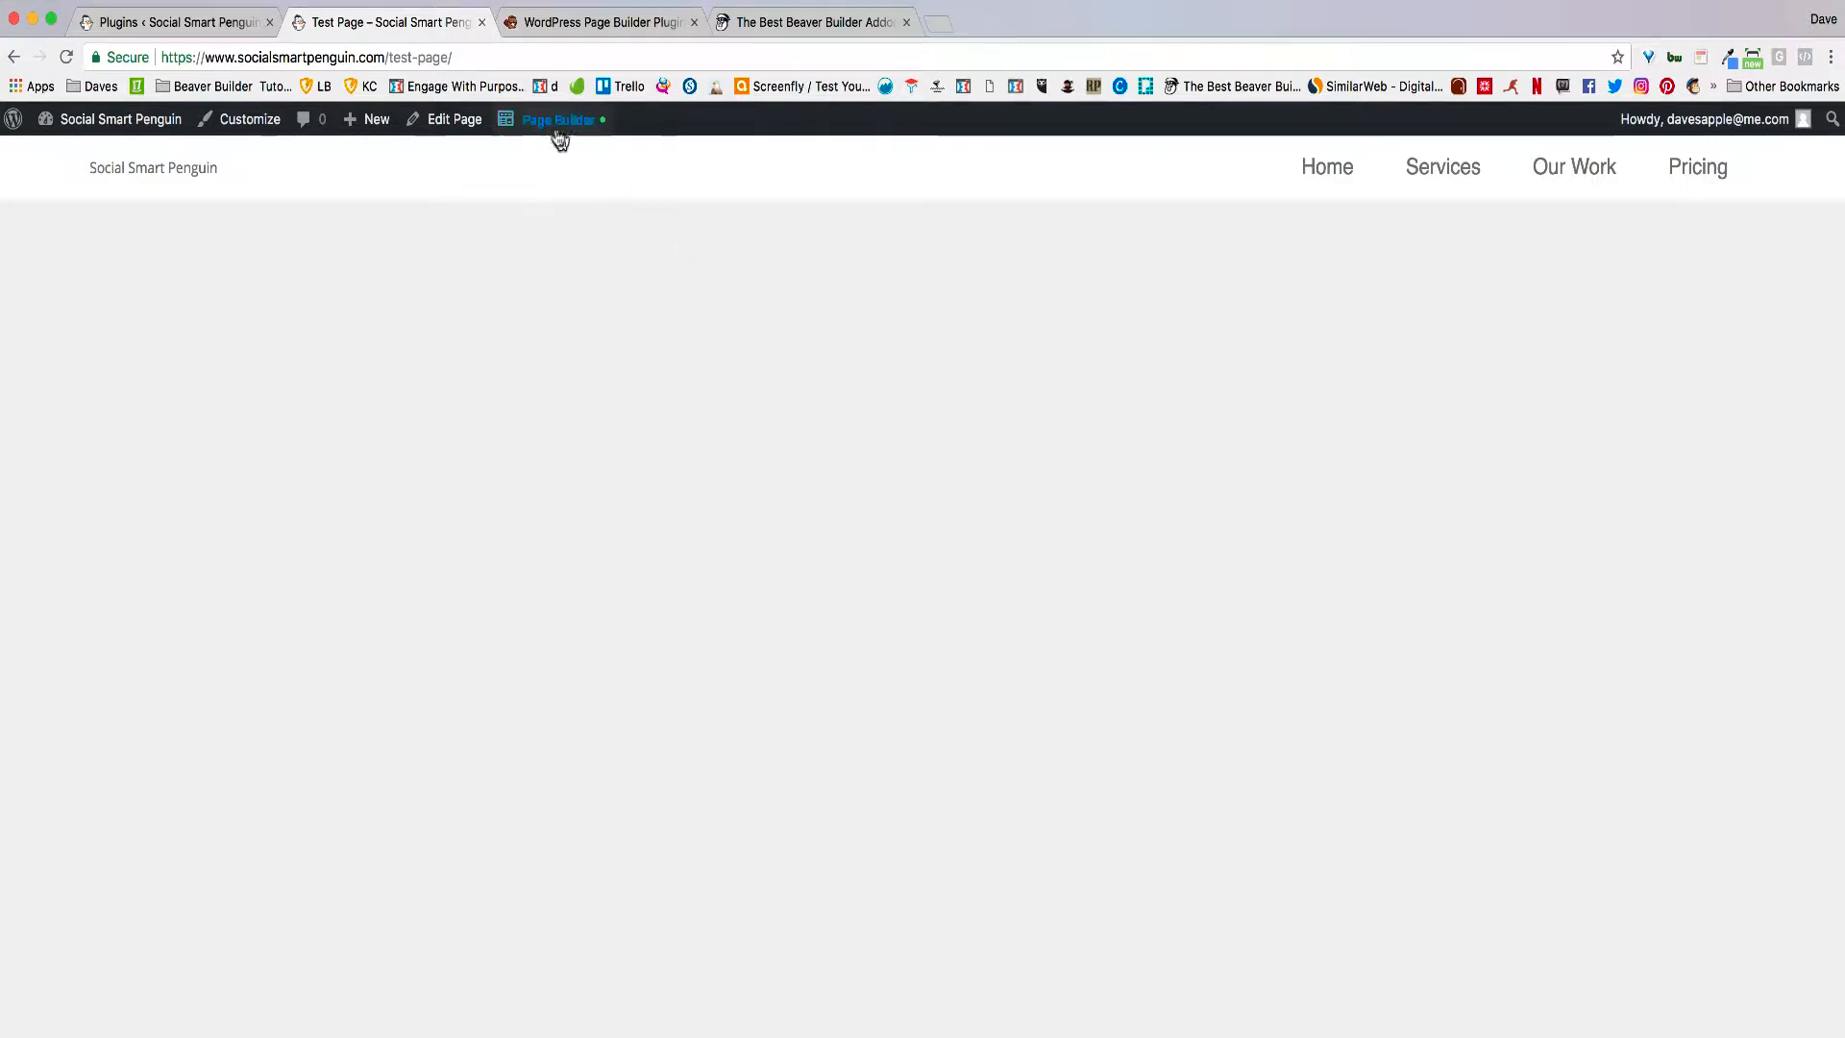
pyautogui.click(554, 132)
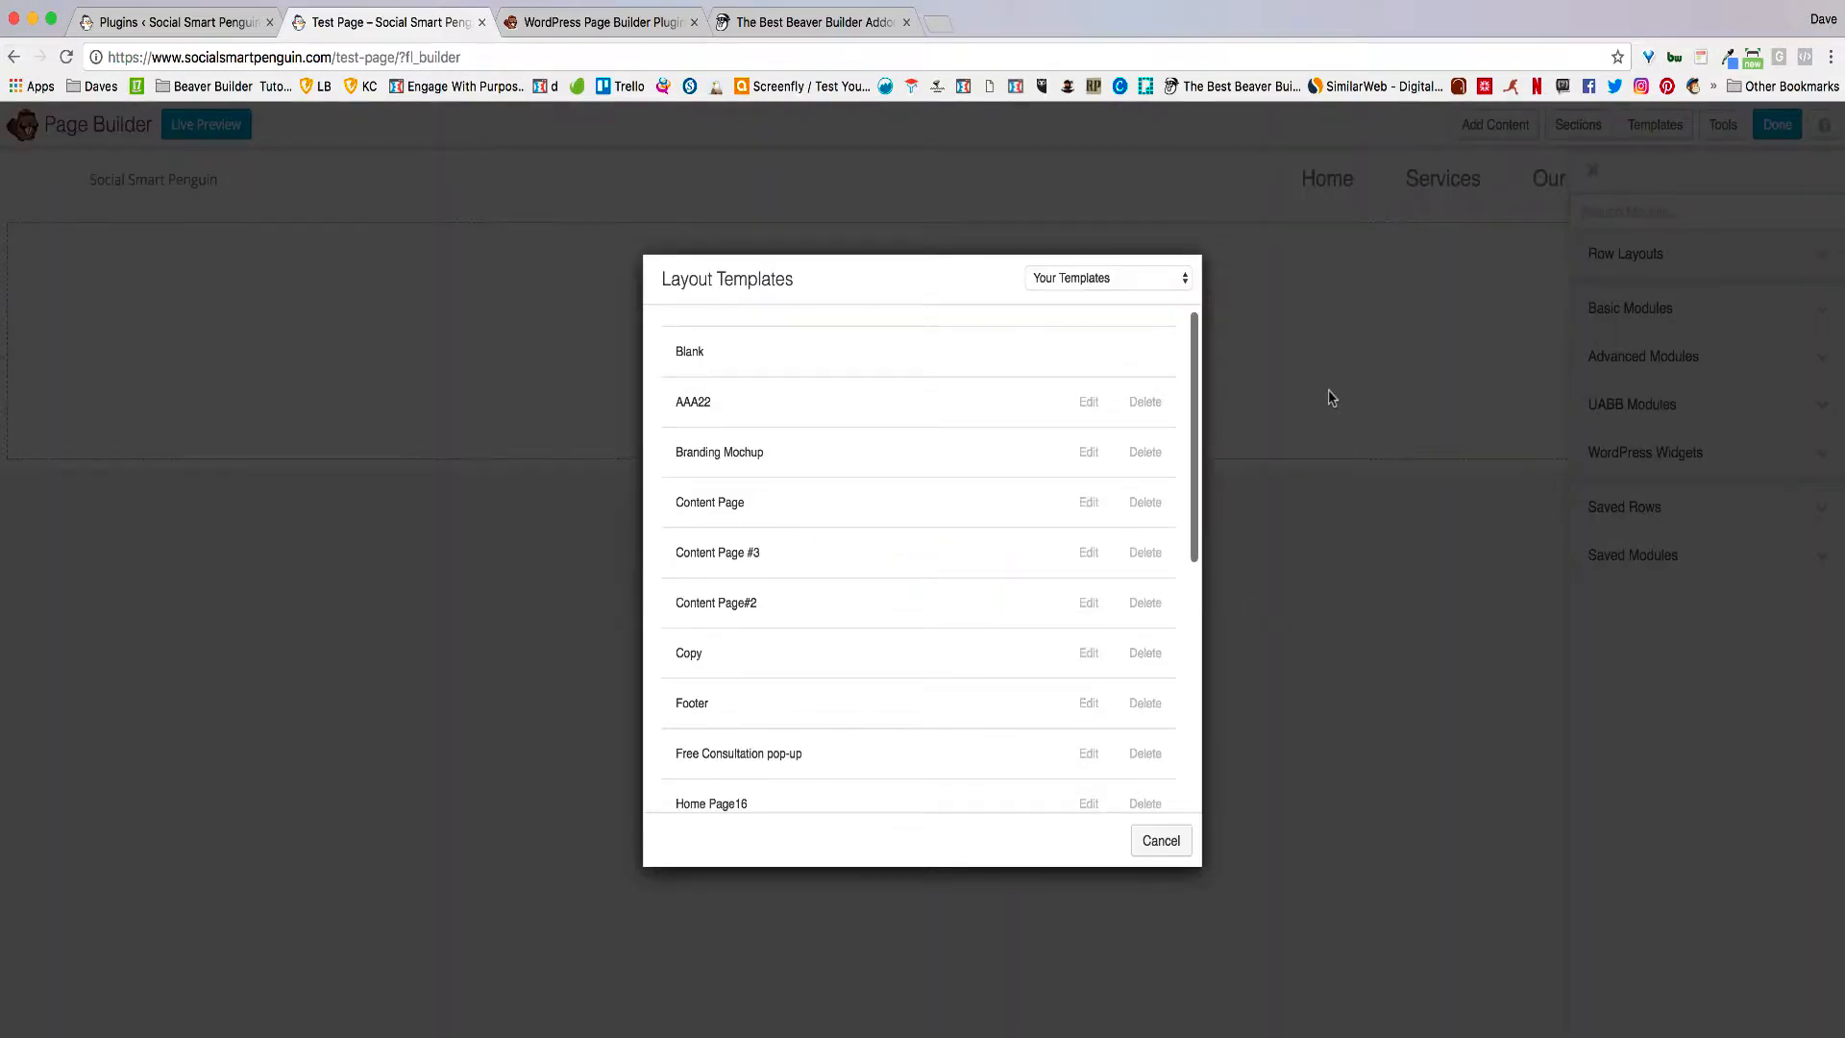
pyautogui.click(1169, 279)
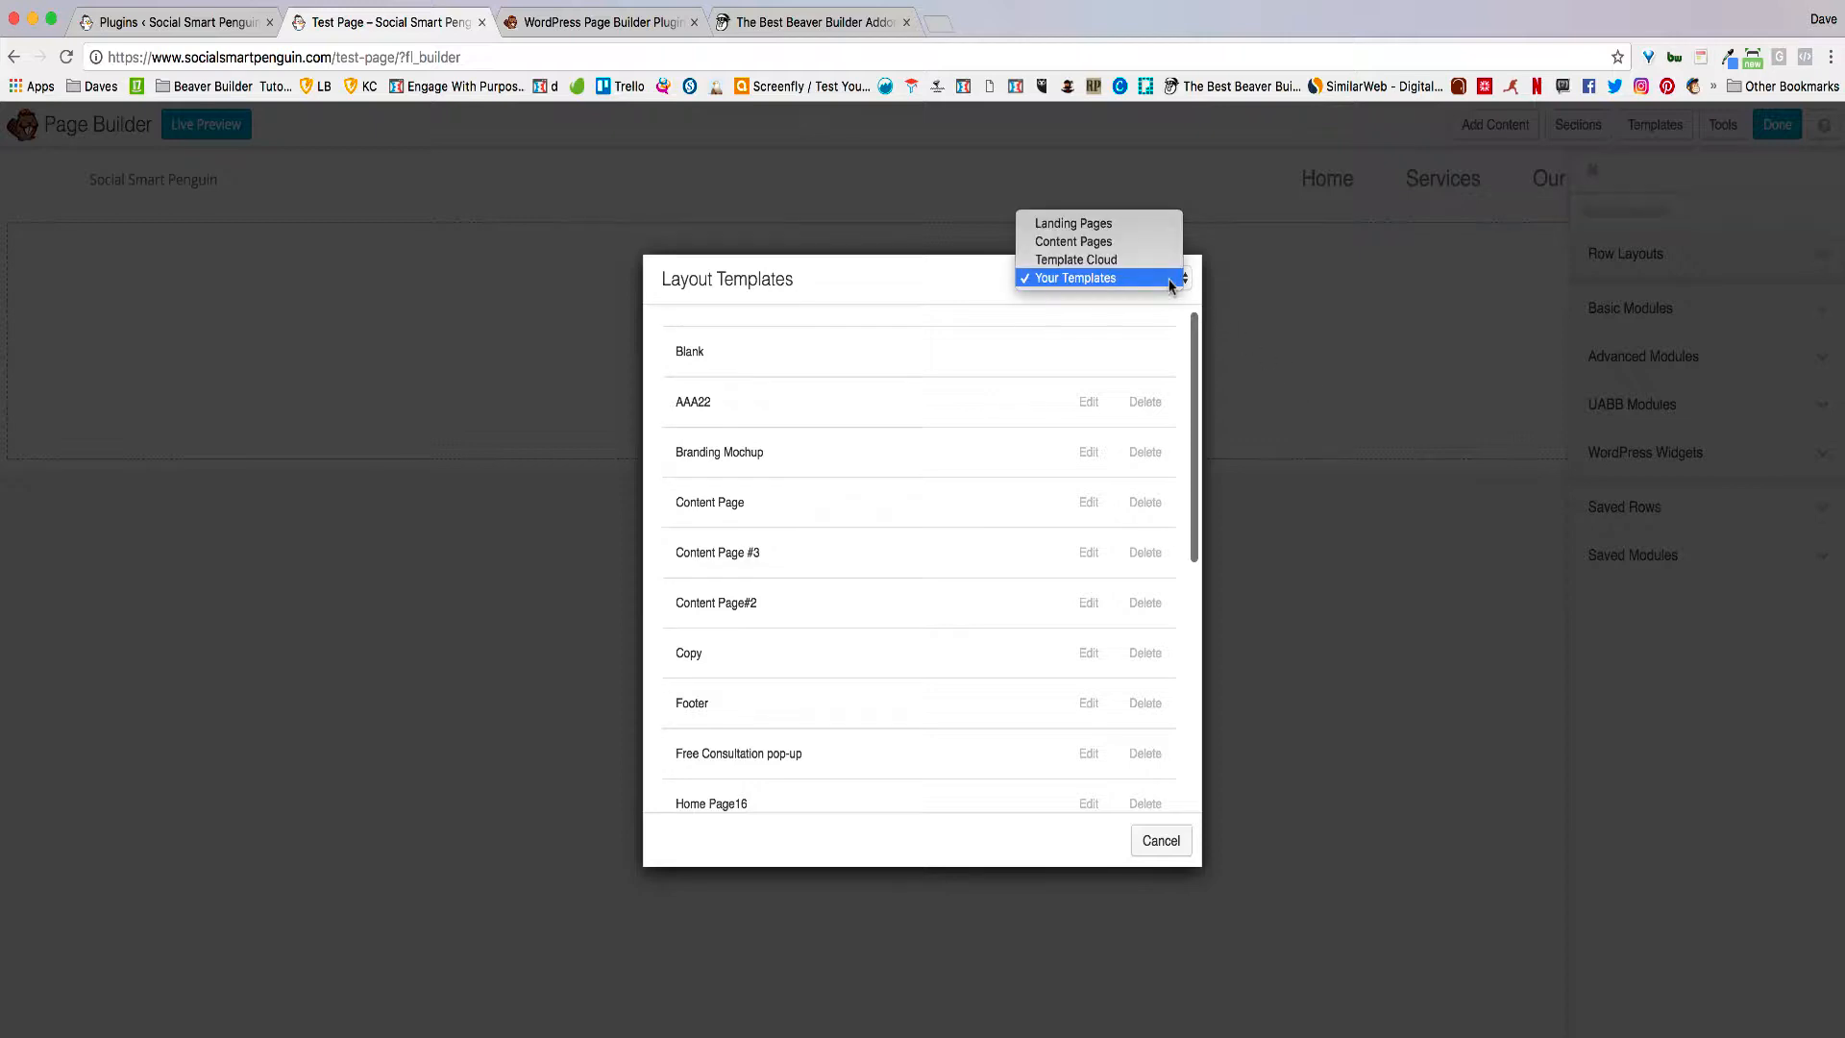
pyautogui.click(1117, 257)
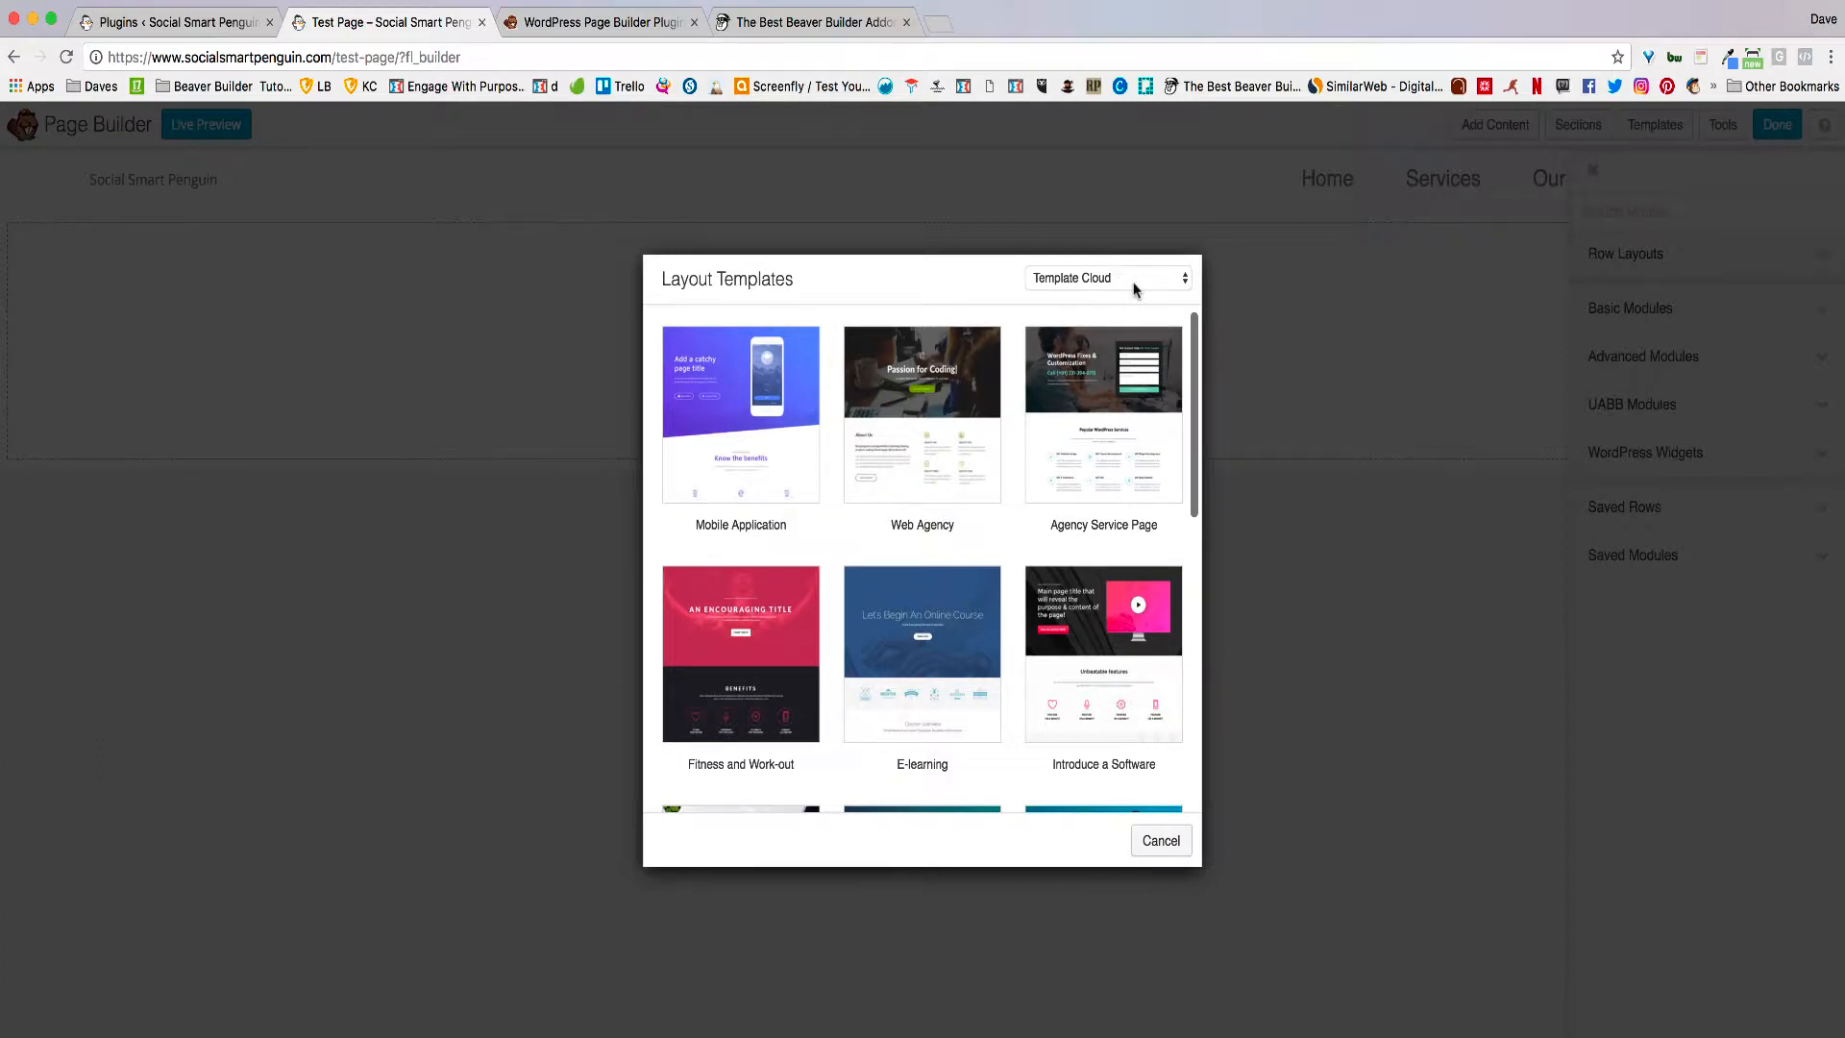
# Step: Apply the Hope layout template from the Landing Pages category to the page
pyautogui.click(1134, 282)
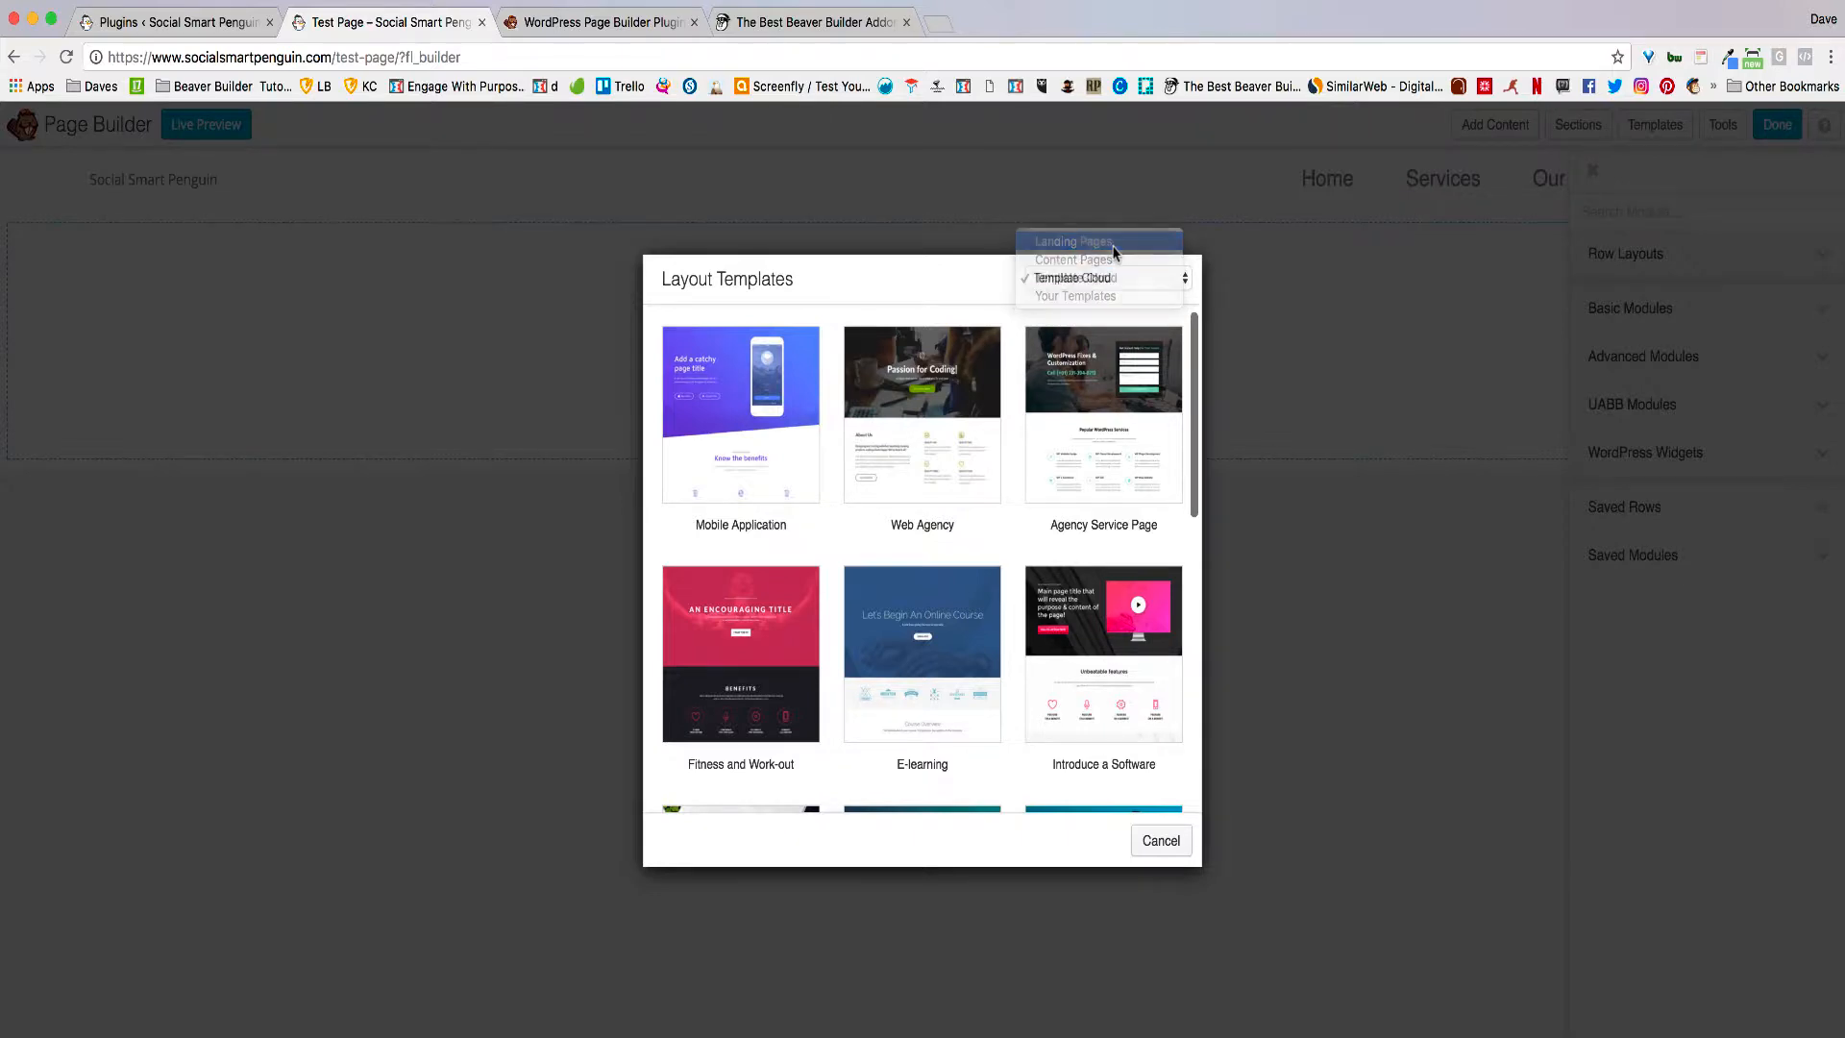
pyautogui.click(1113, 244)
pyautogui.scroll(-10, 1024, 437)
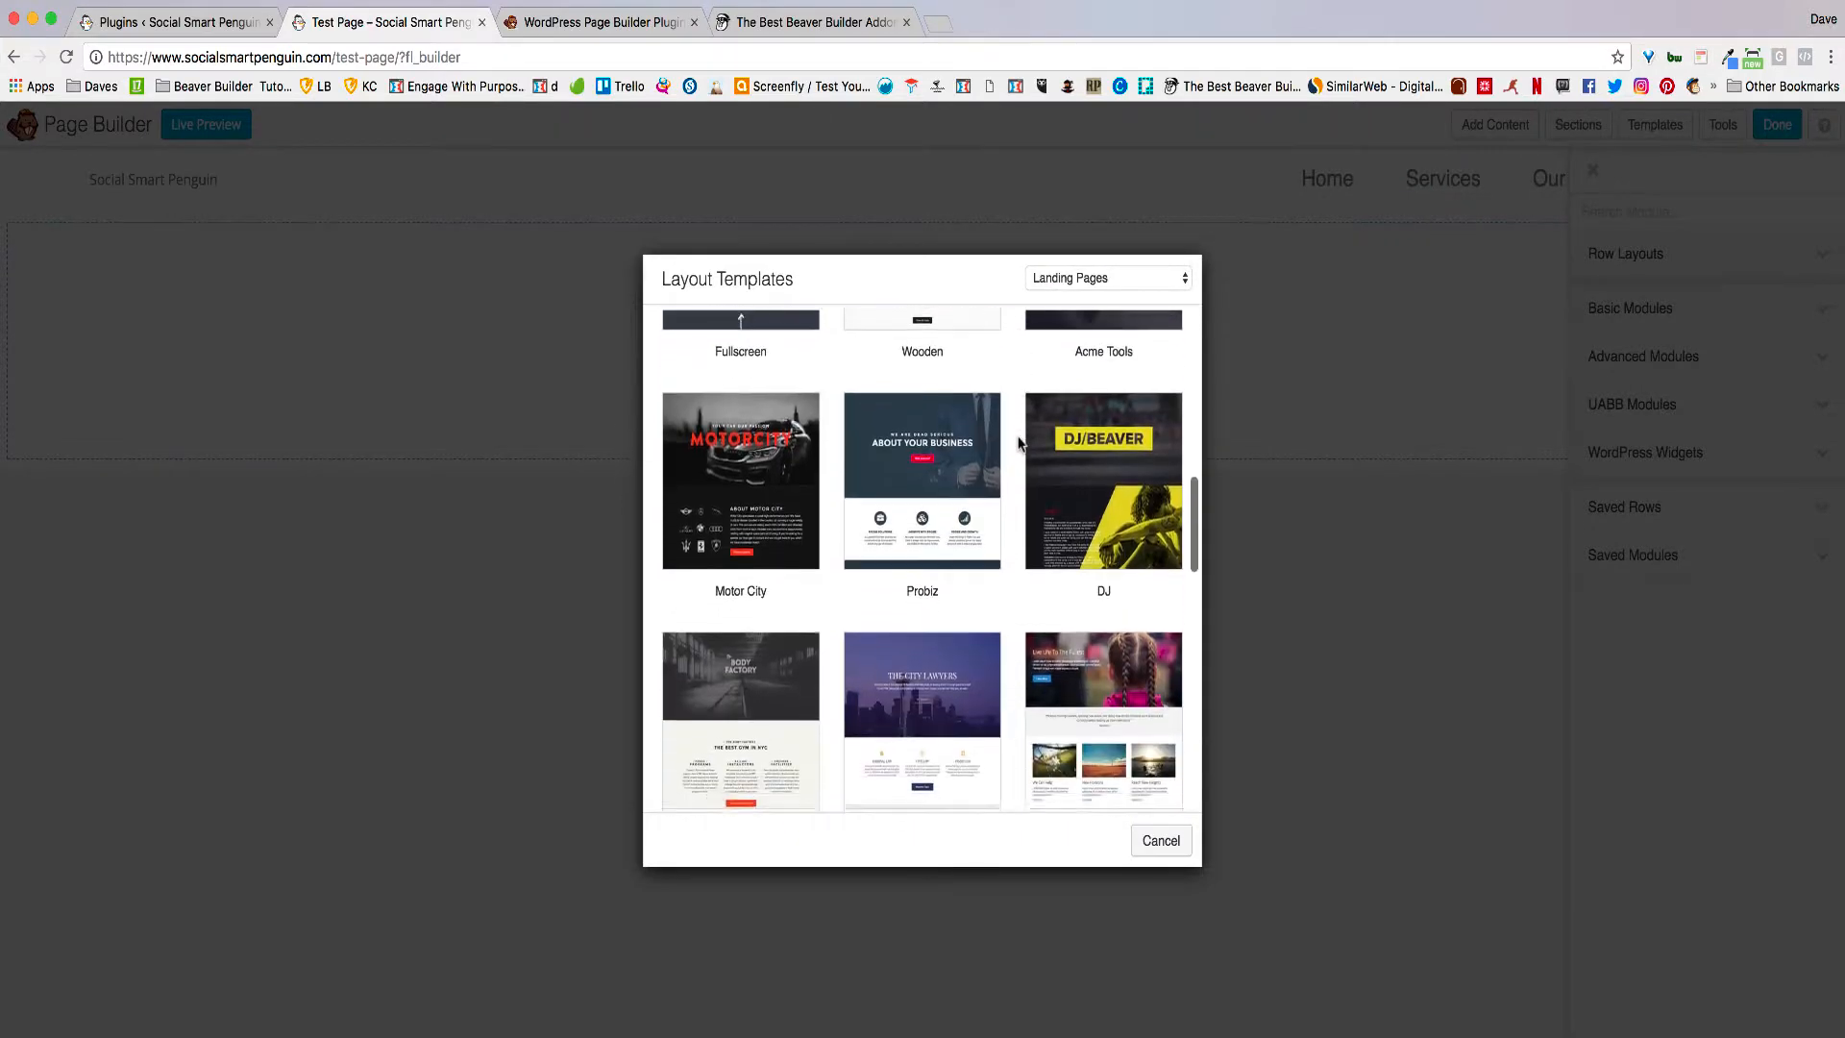
pyautogui.scroll(-5, 1018, 442)
pyautogui.scroll(3, 980, 495)
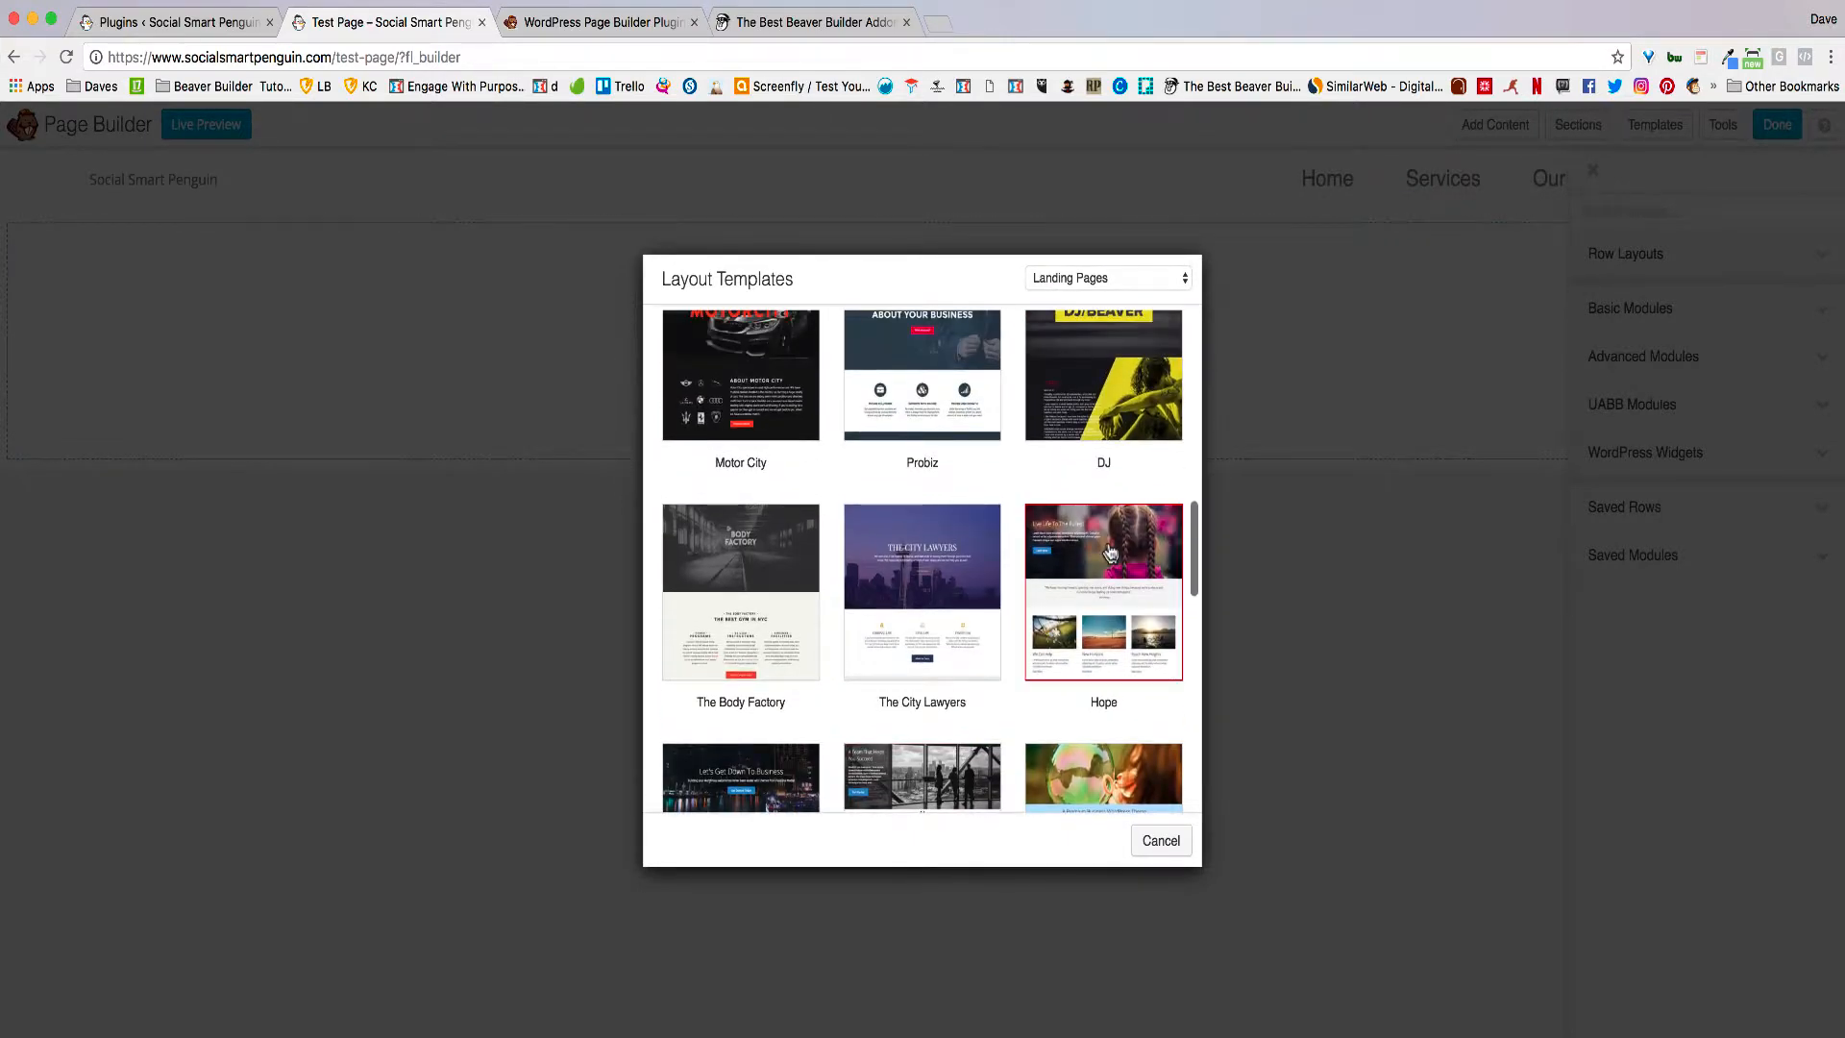
pyautogui.click(1108, 551)
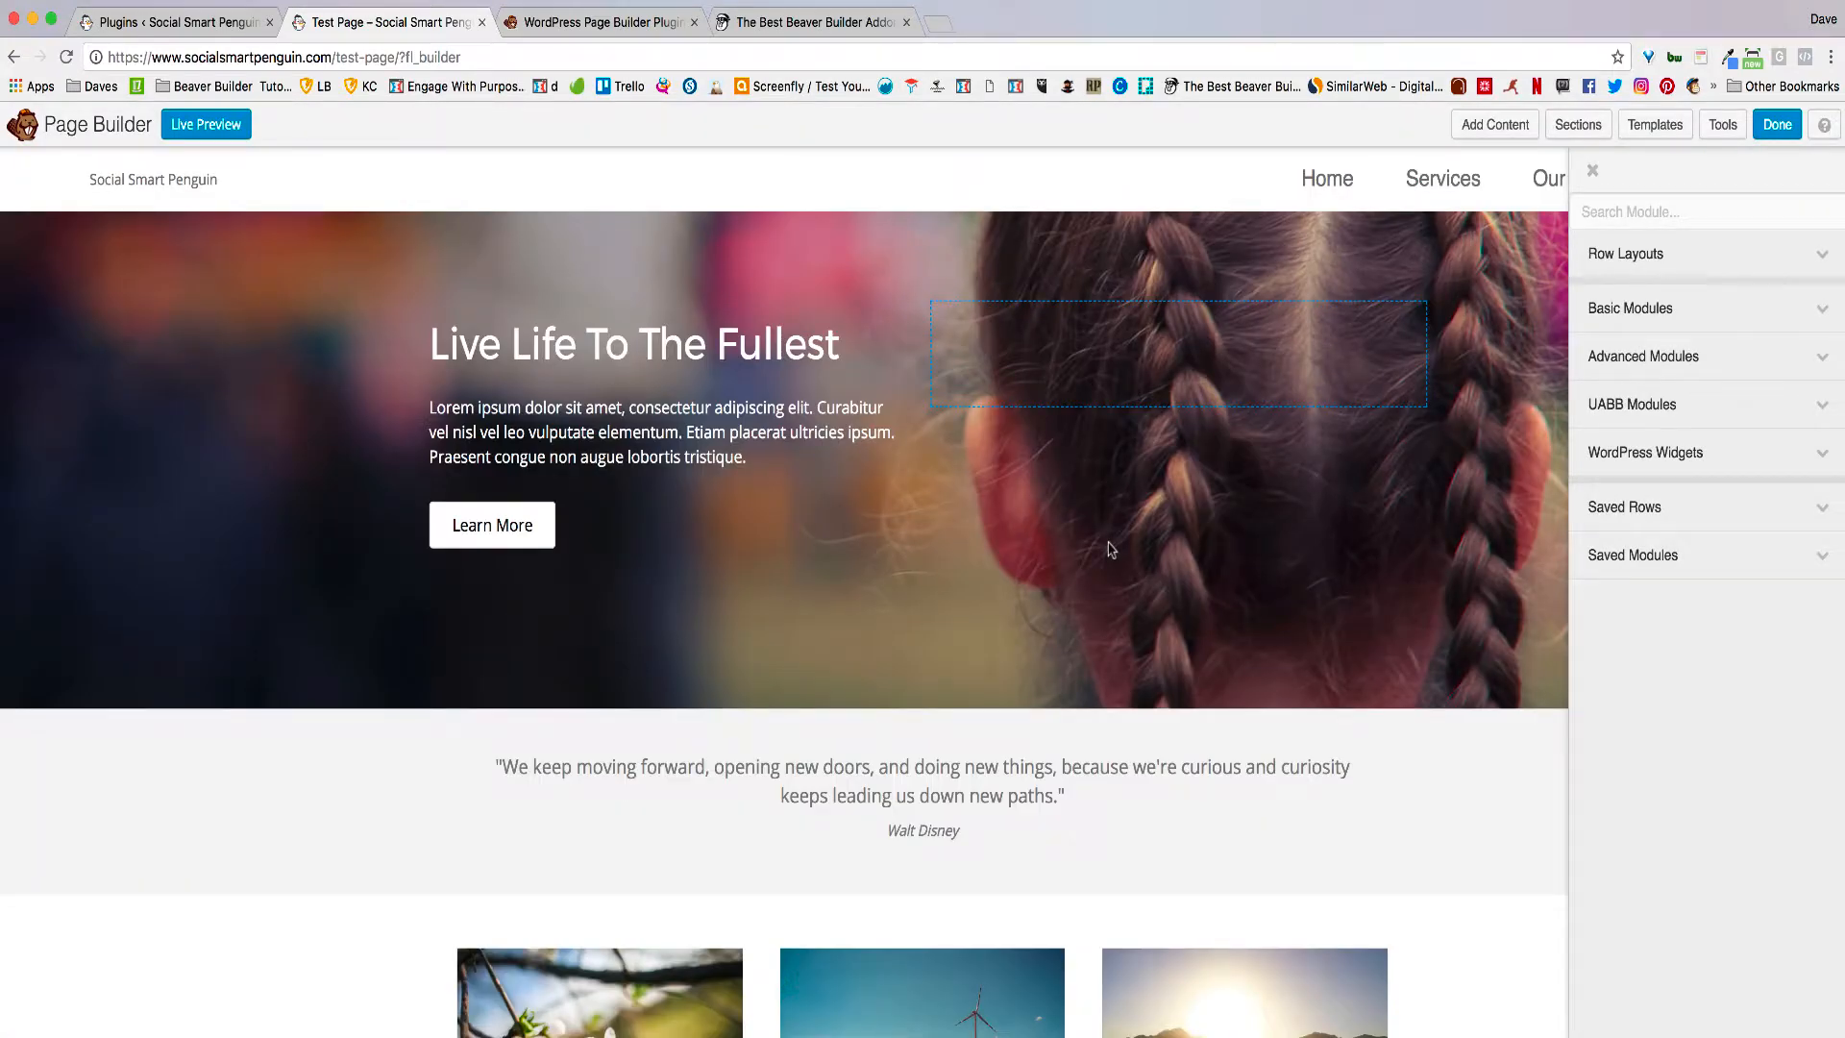
# Step: Hide the module list and look over the applied landing page layout
pyautogui.click(1594, 175)
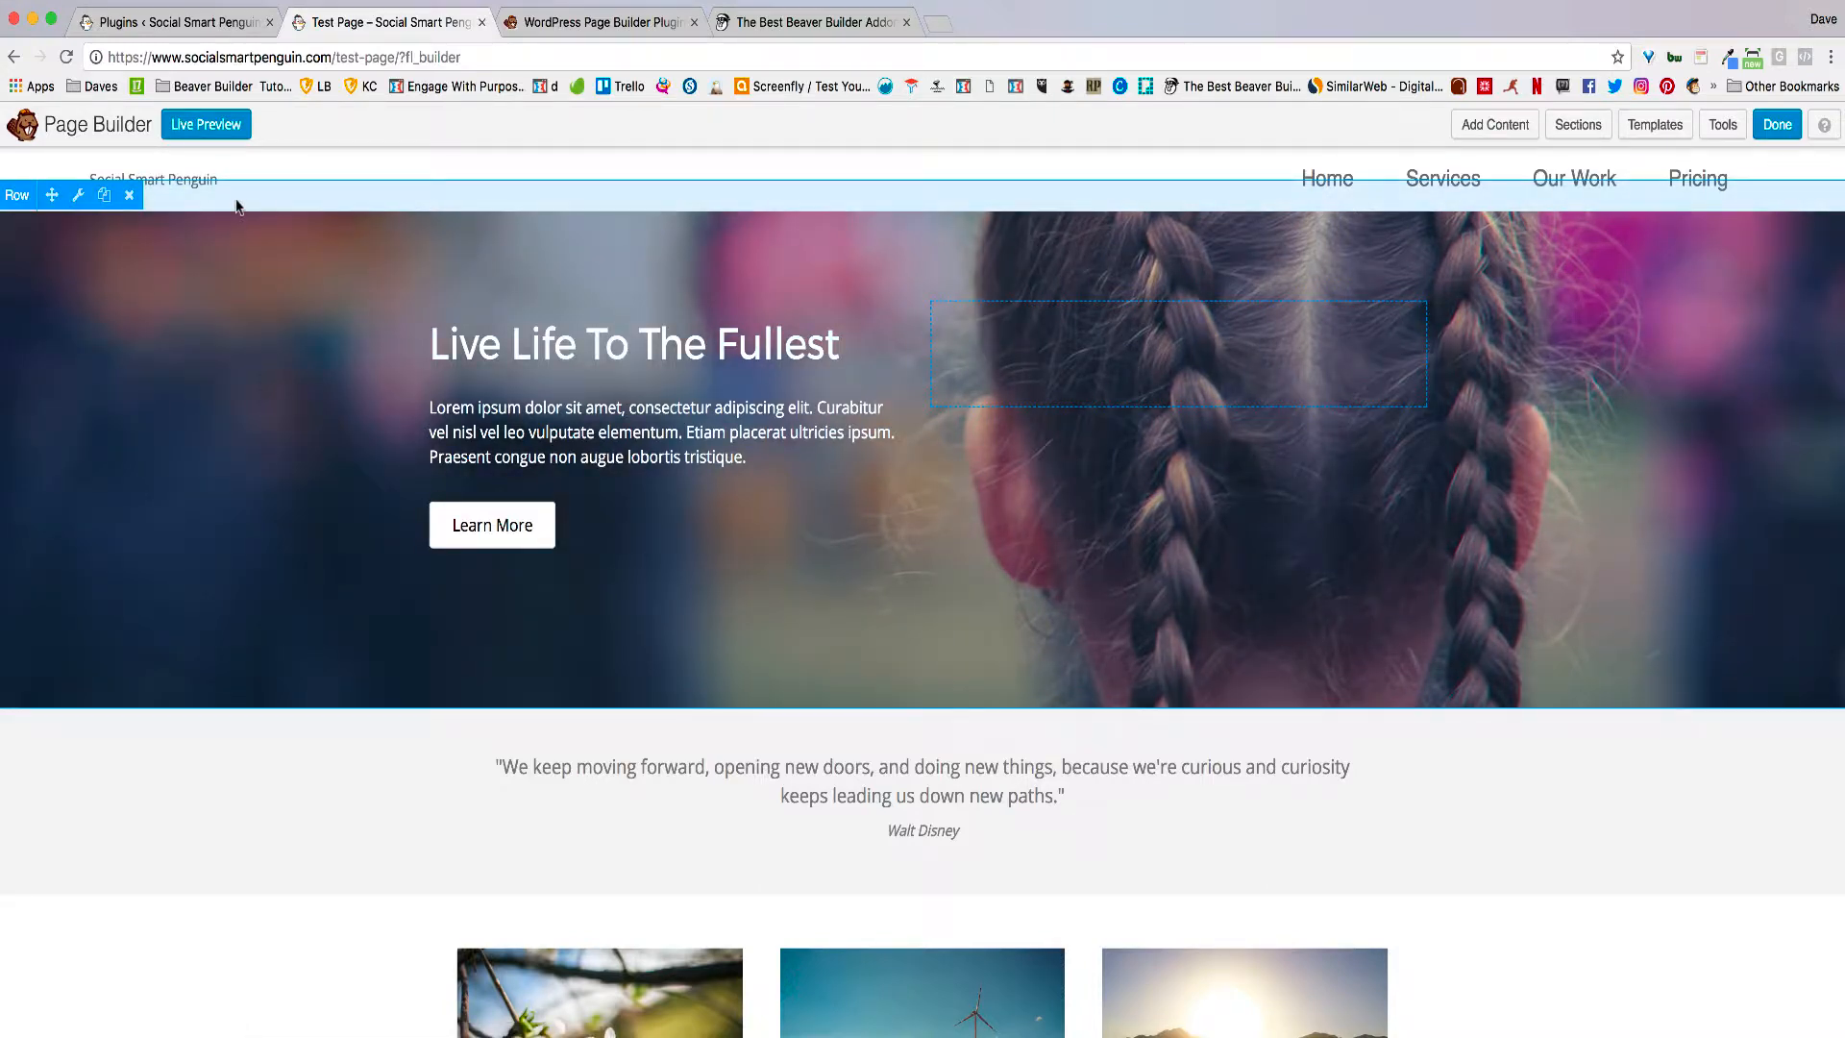
pyautogui.scroll(-4, 236, 204)
pyautogui.scroll(4, 280, 672)
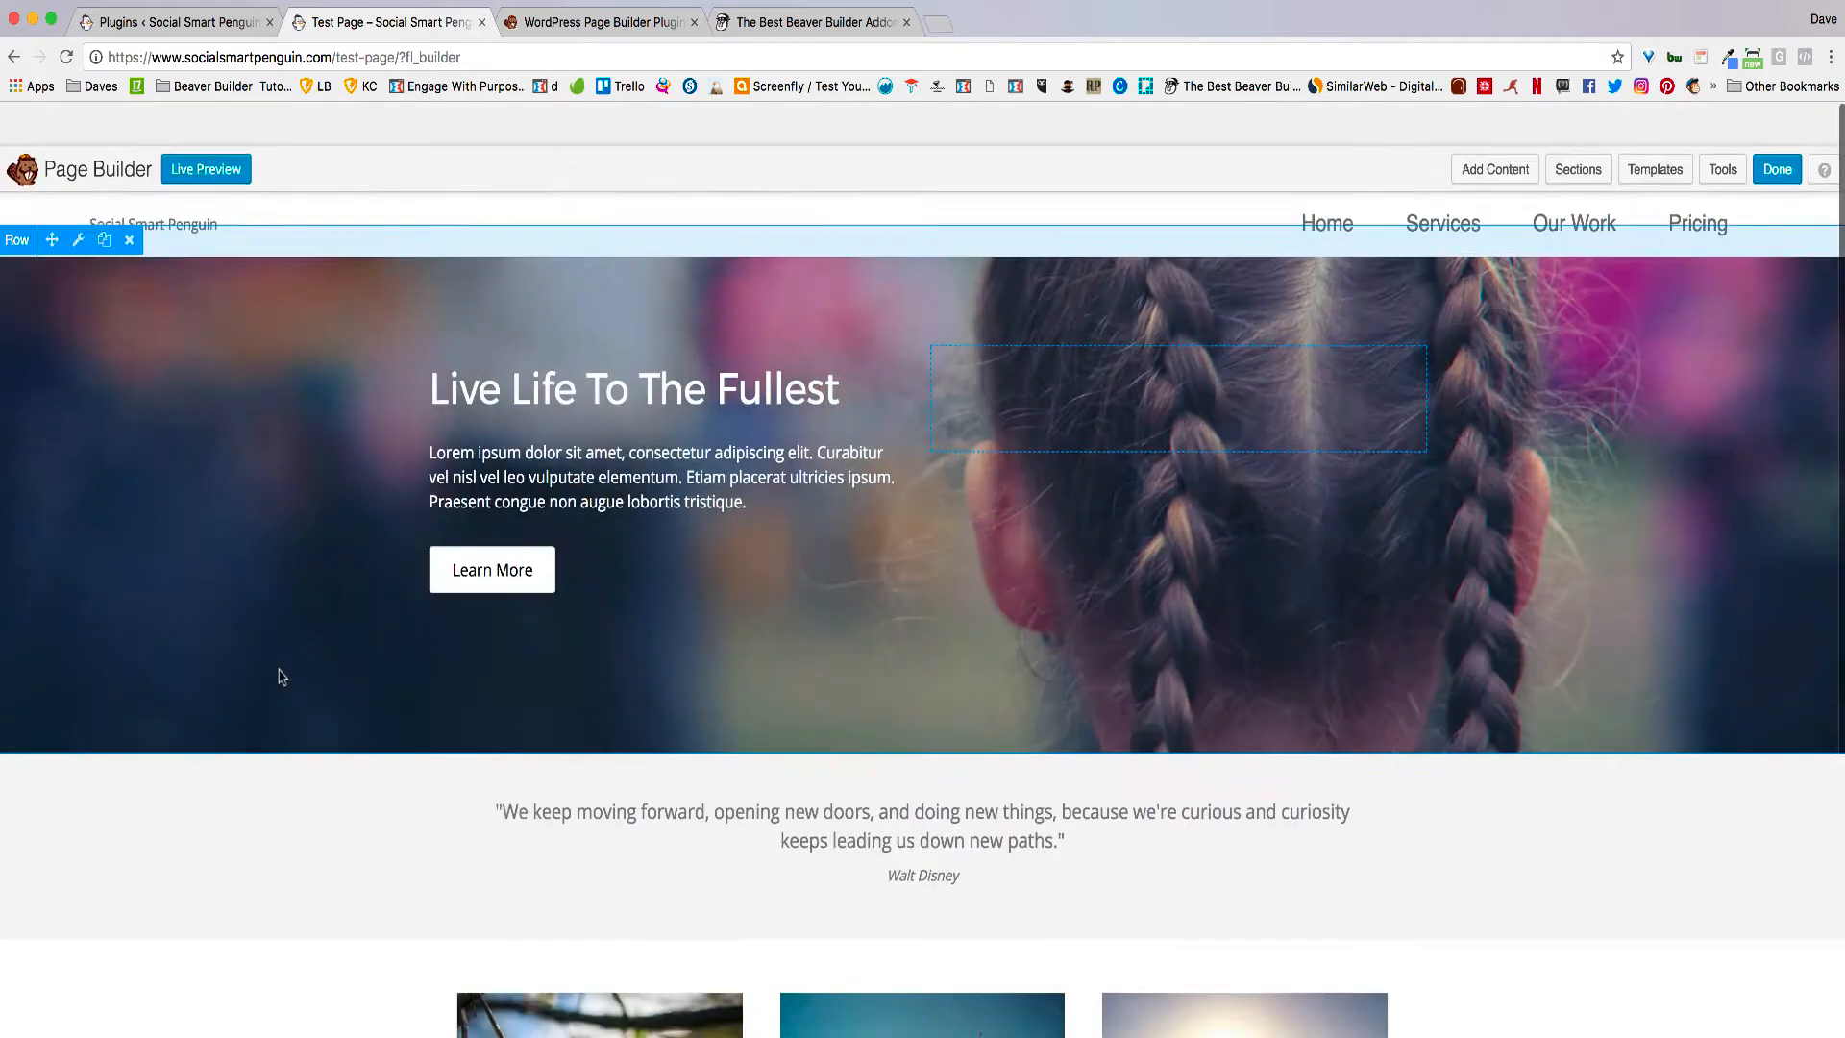
pyautogui.scroll(-4, 279, 672)
pyautogui.scroll(4, 279, 677)
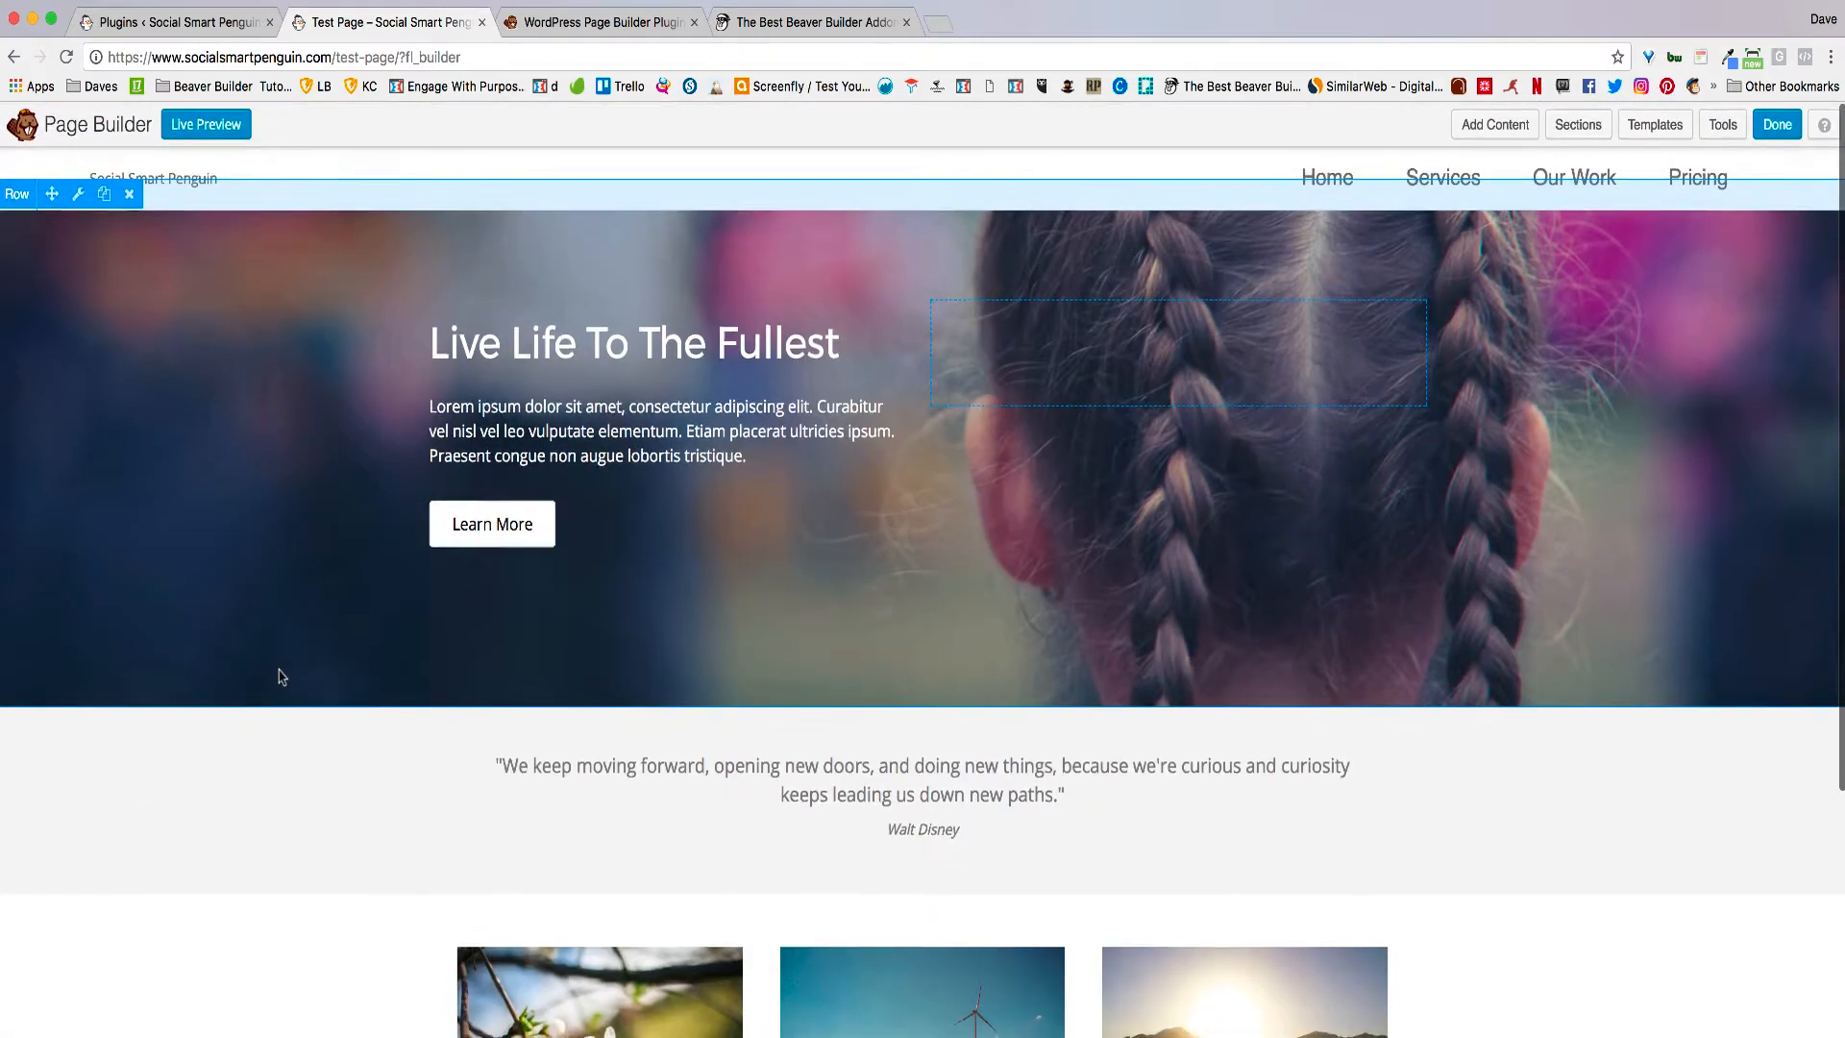
pyautogui.scroll(2, 280, 677)
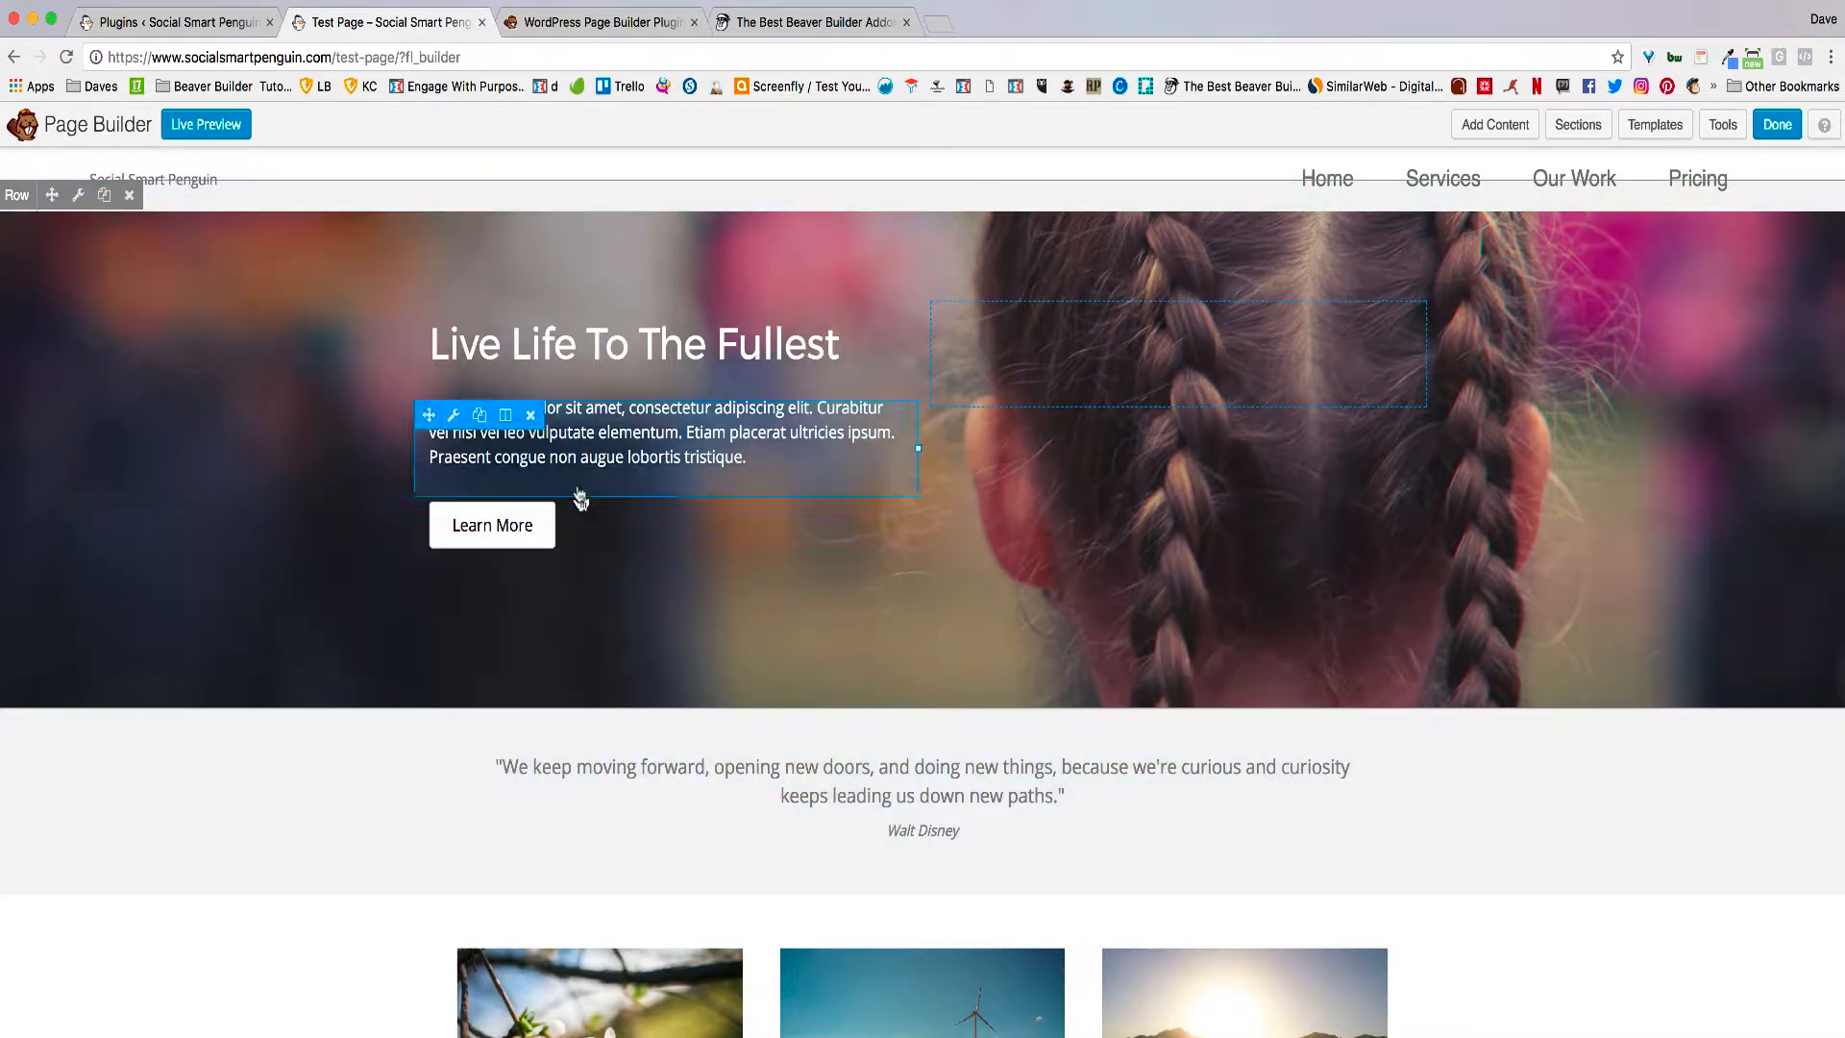
# Step: Change the hero row's heading text to "Make this Yours" and save the heading settings
pyautogui.click(604, 346)
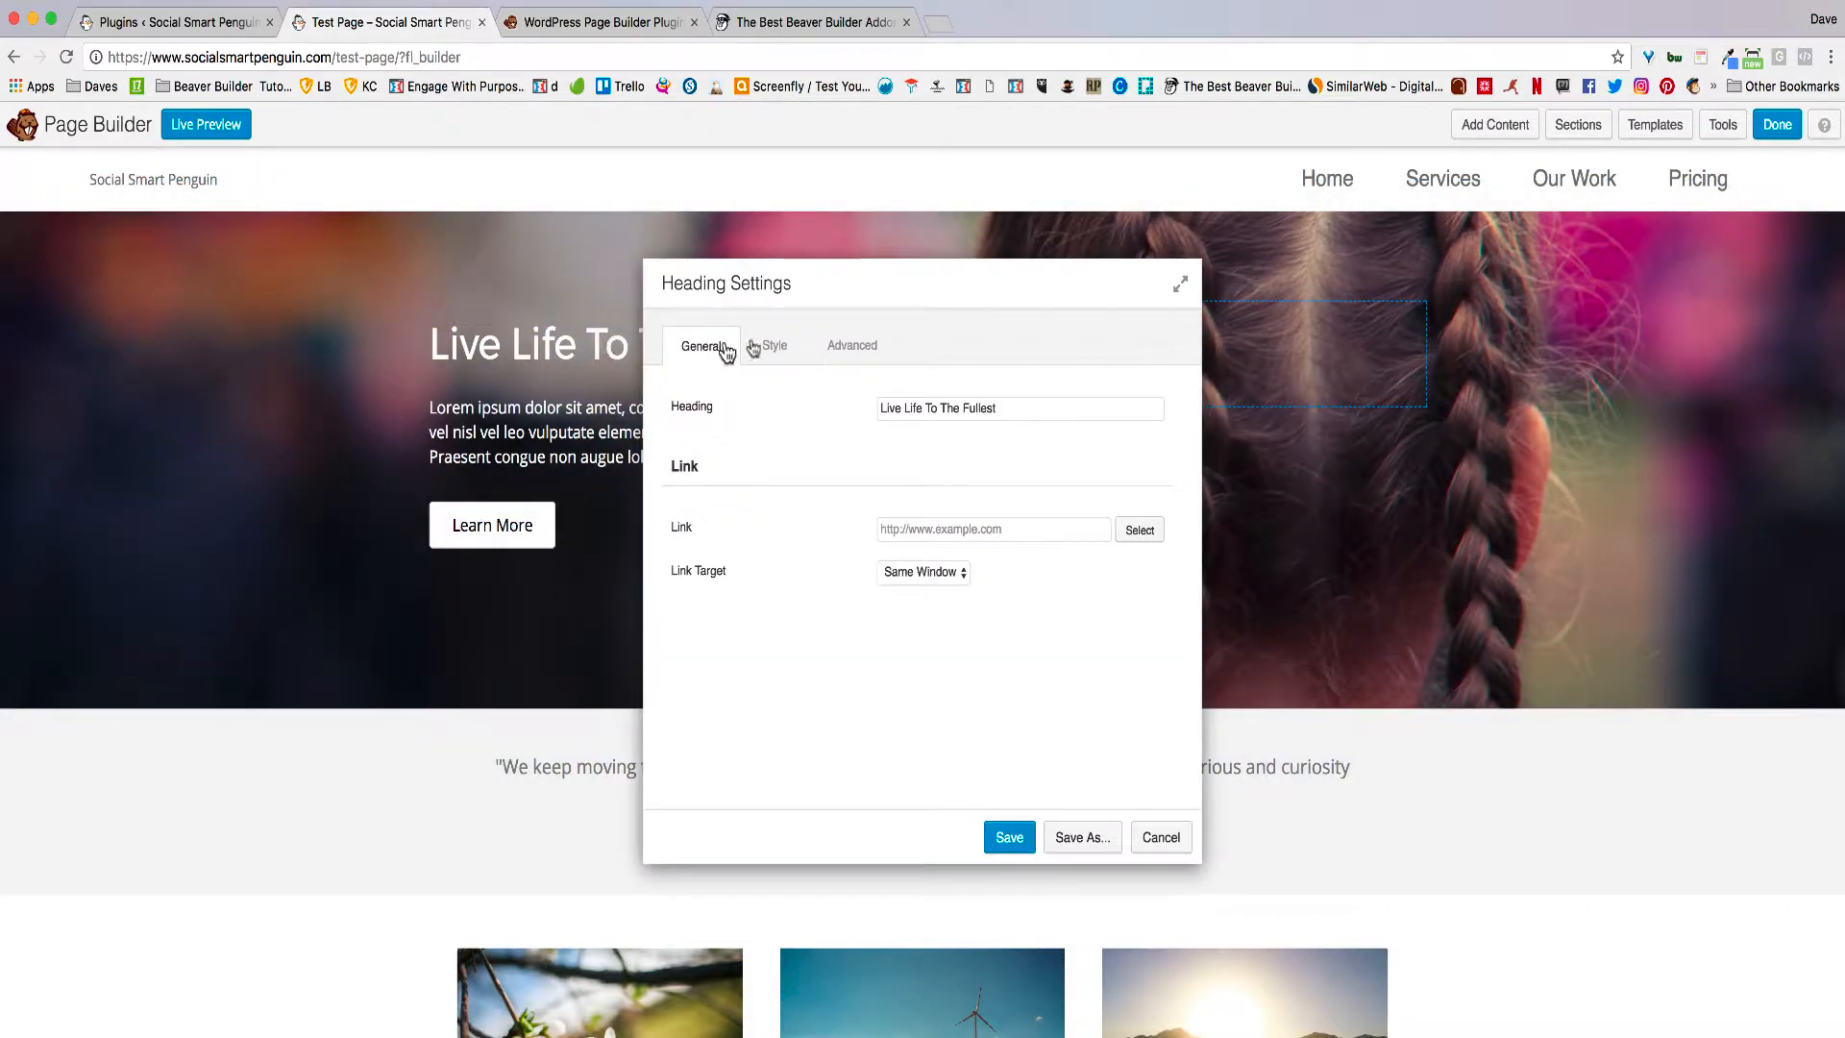
pyautogui.click(785, 348)
pyautogui.click(703, 348)
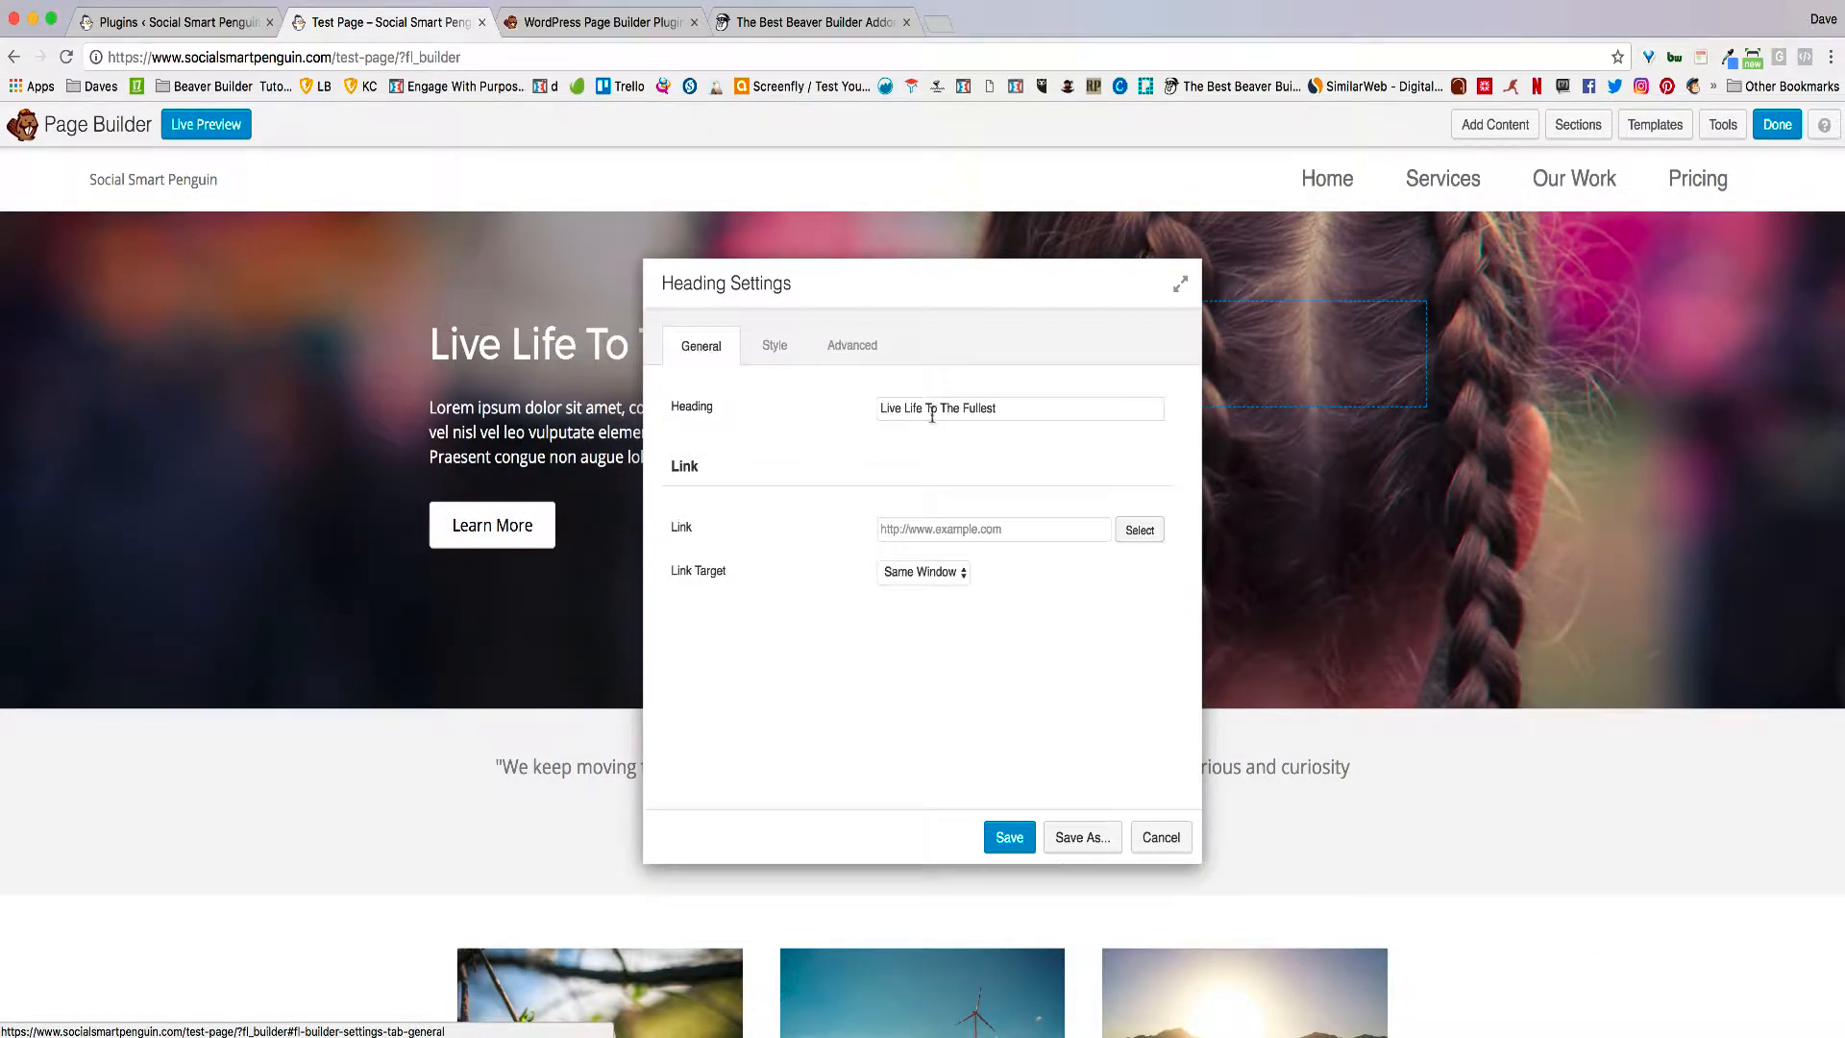
pyautogui.moveTo(670, 404); pyautogui.dragTo(1052, 428)
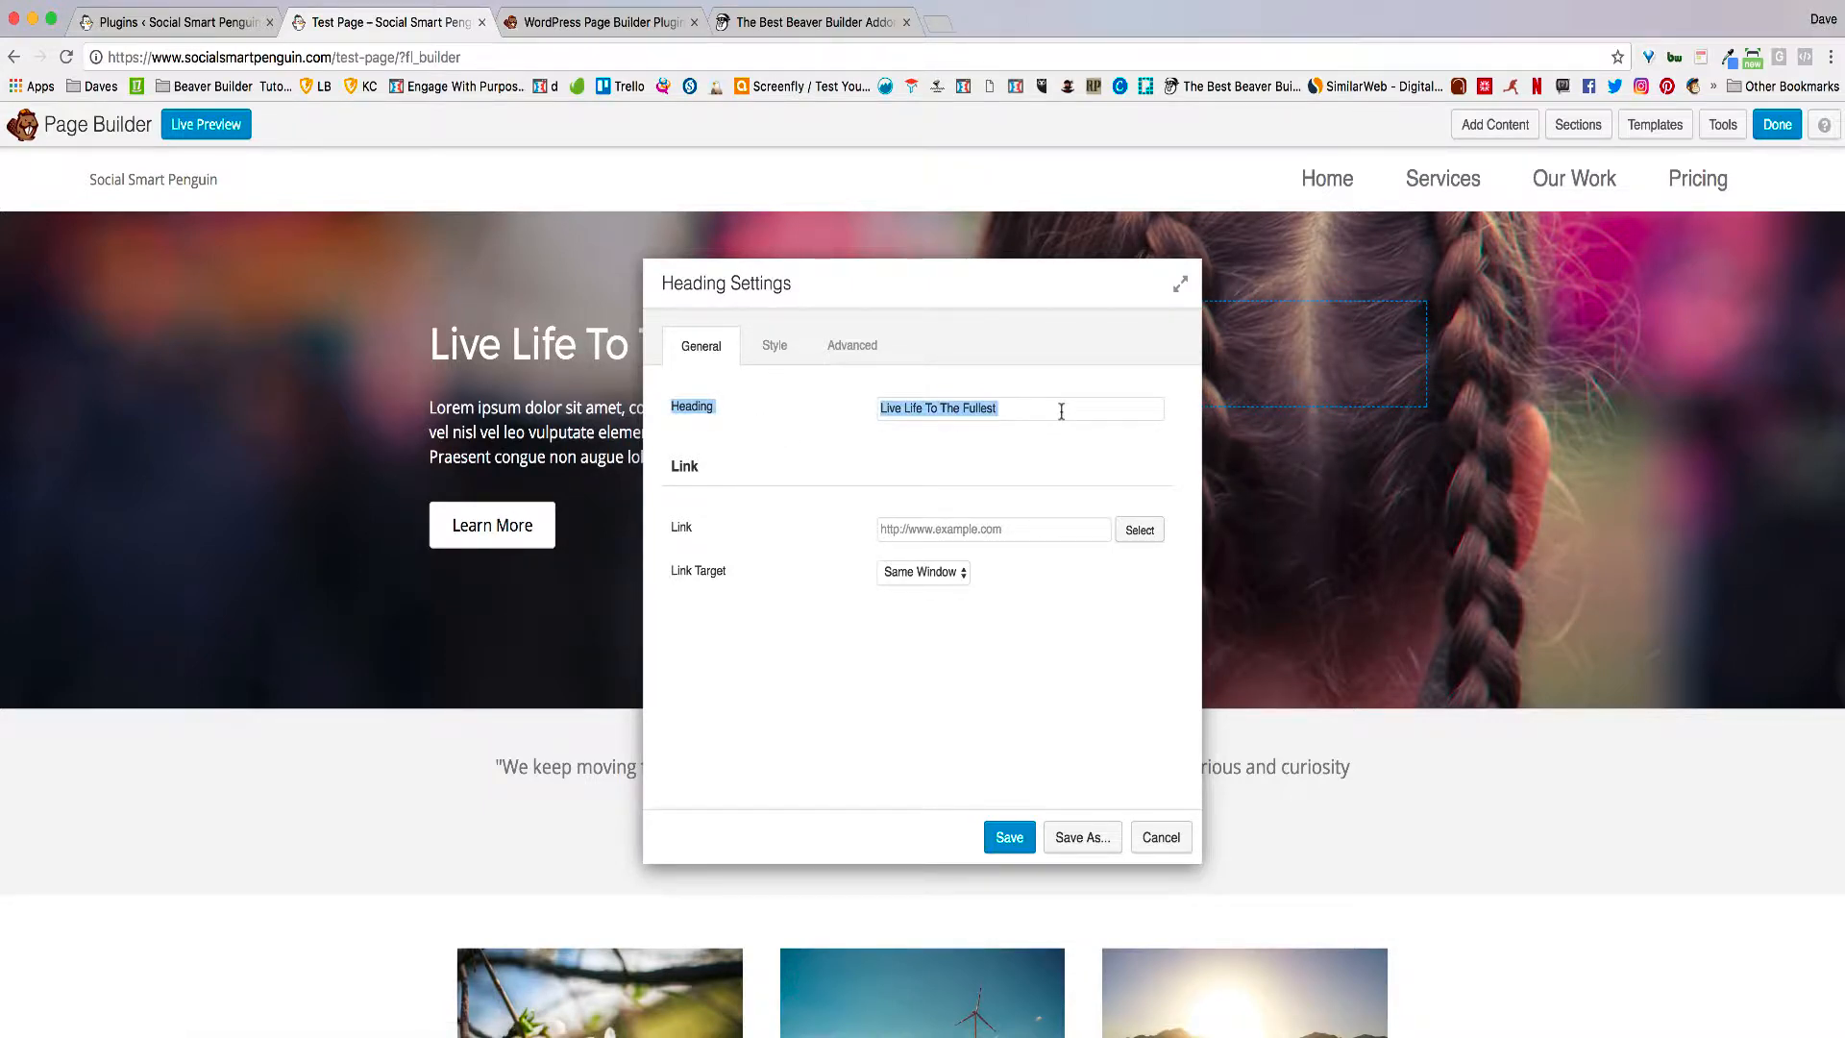
pyautogui.click(1061, 412)
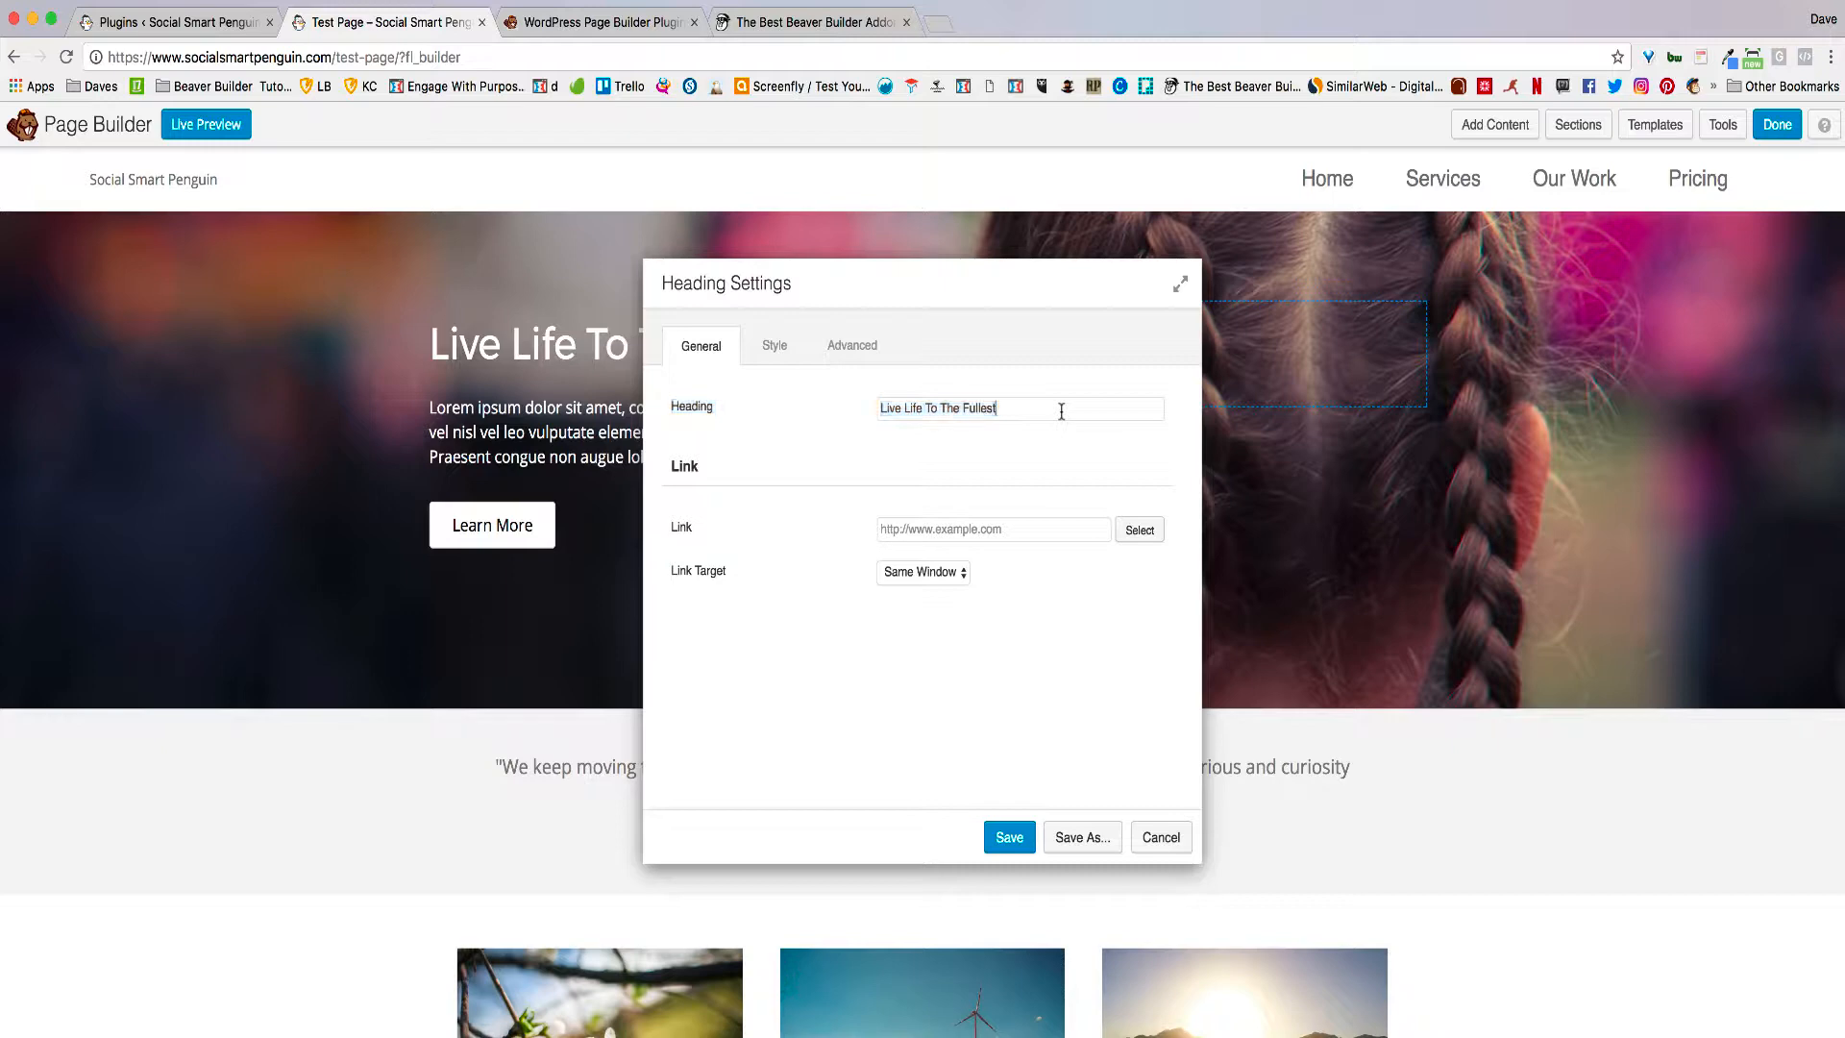
pyautogui.tripleClick(1061, 406)
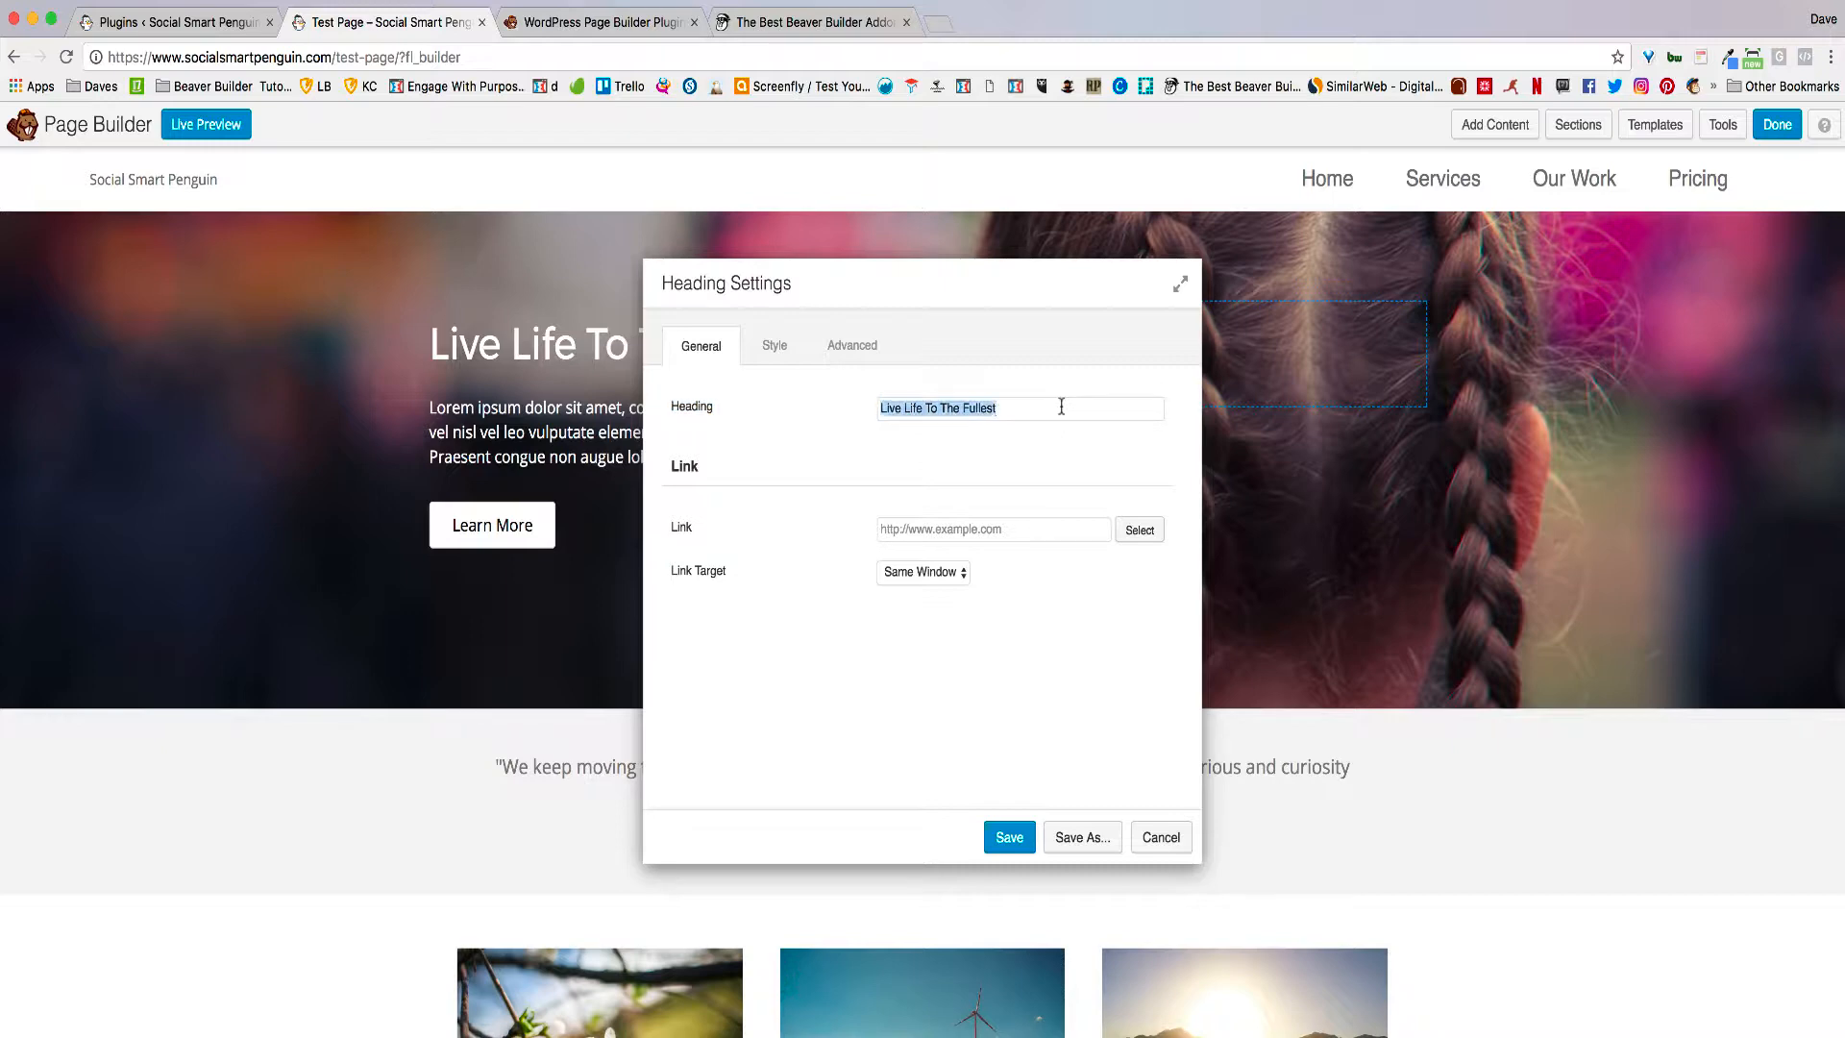
pyautogui.press('BackSpace')
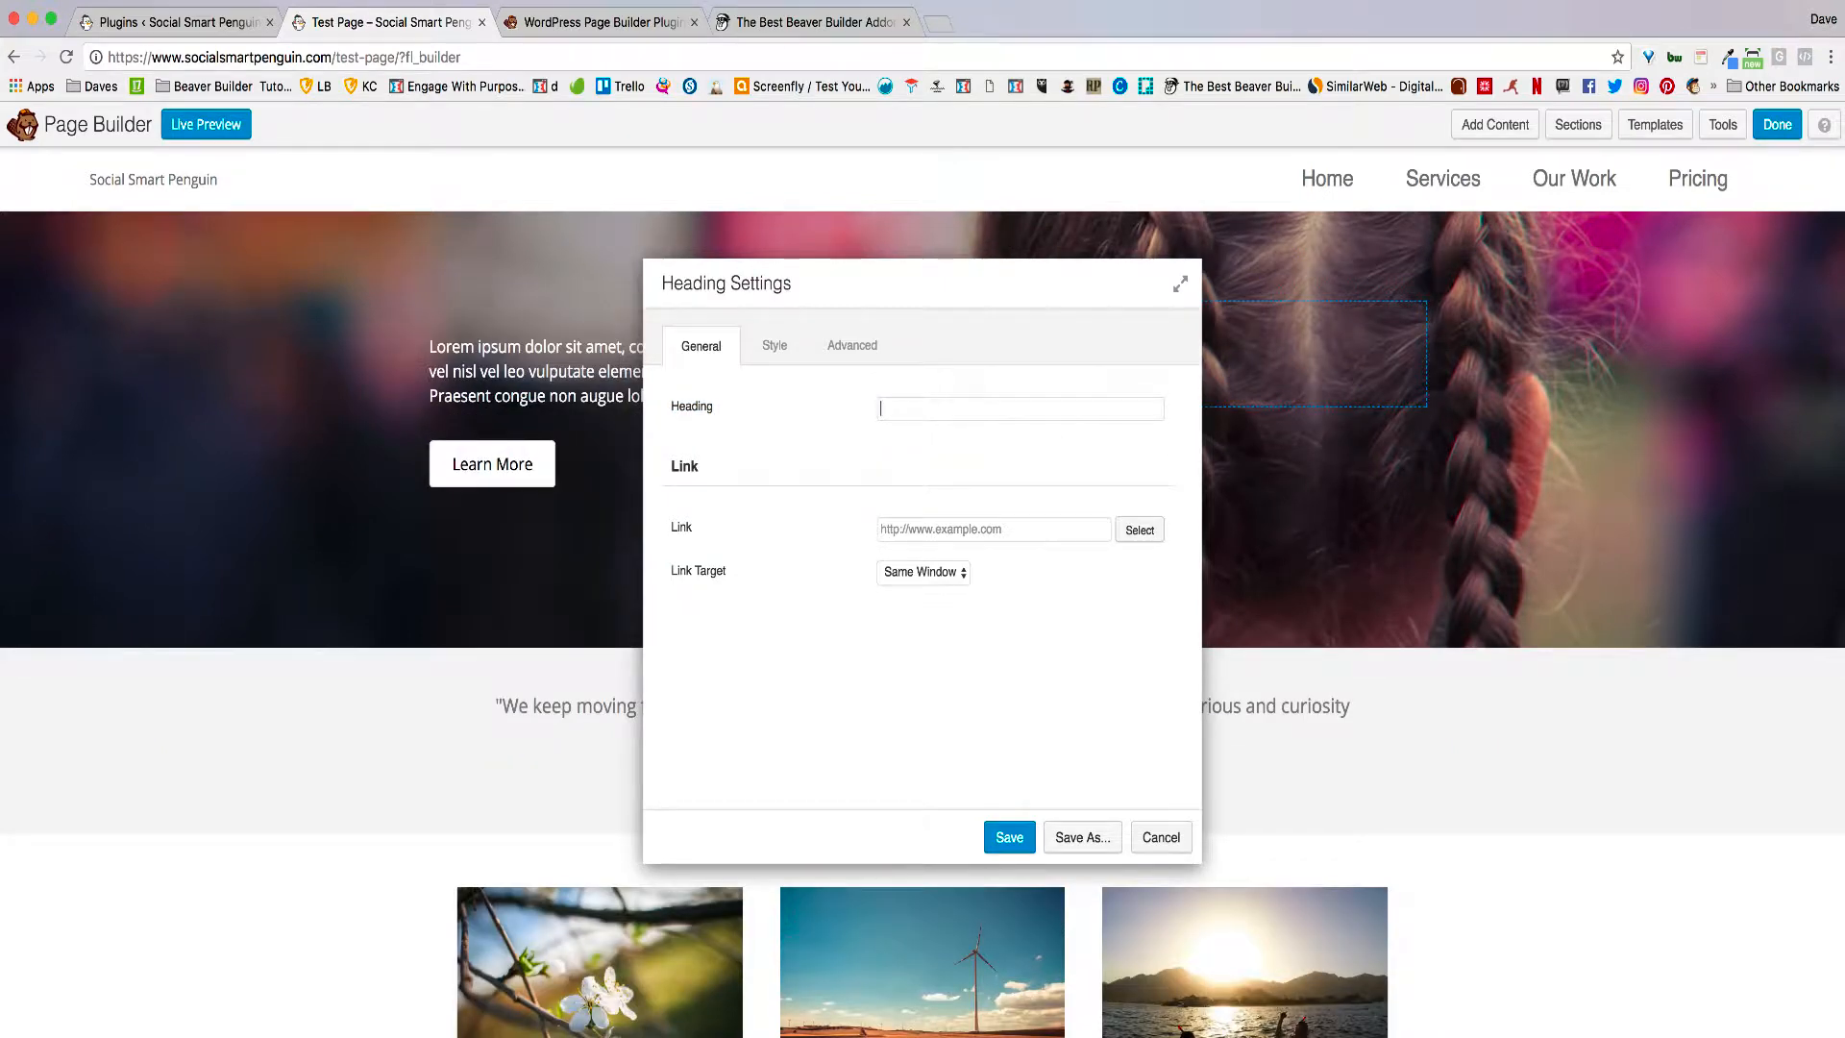
pyautogui.write('Make this y')
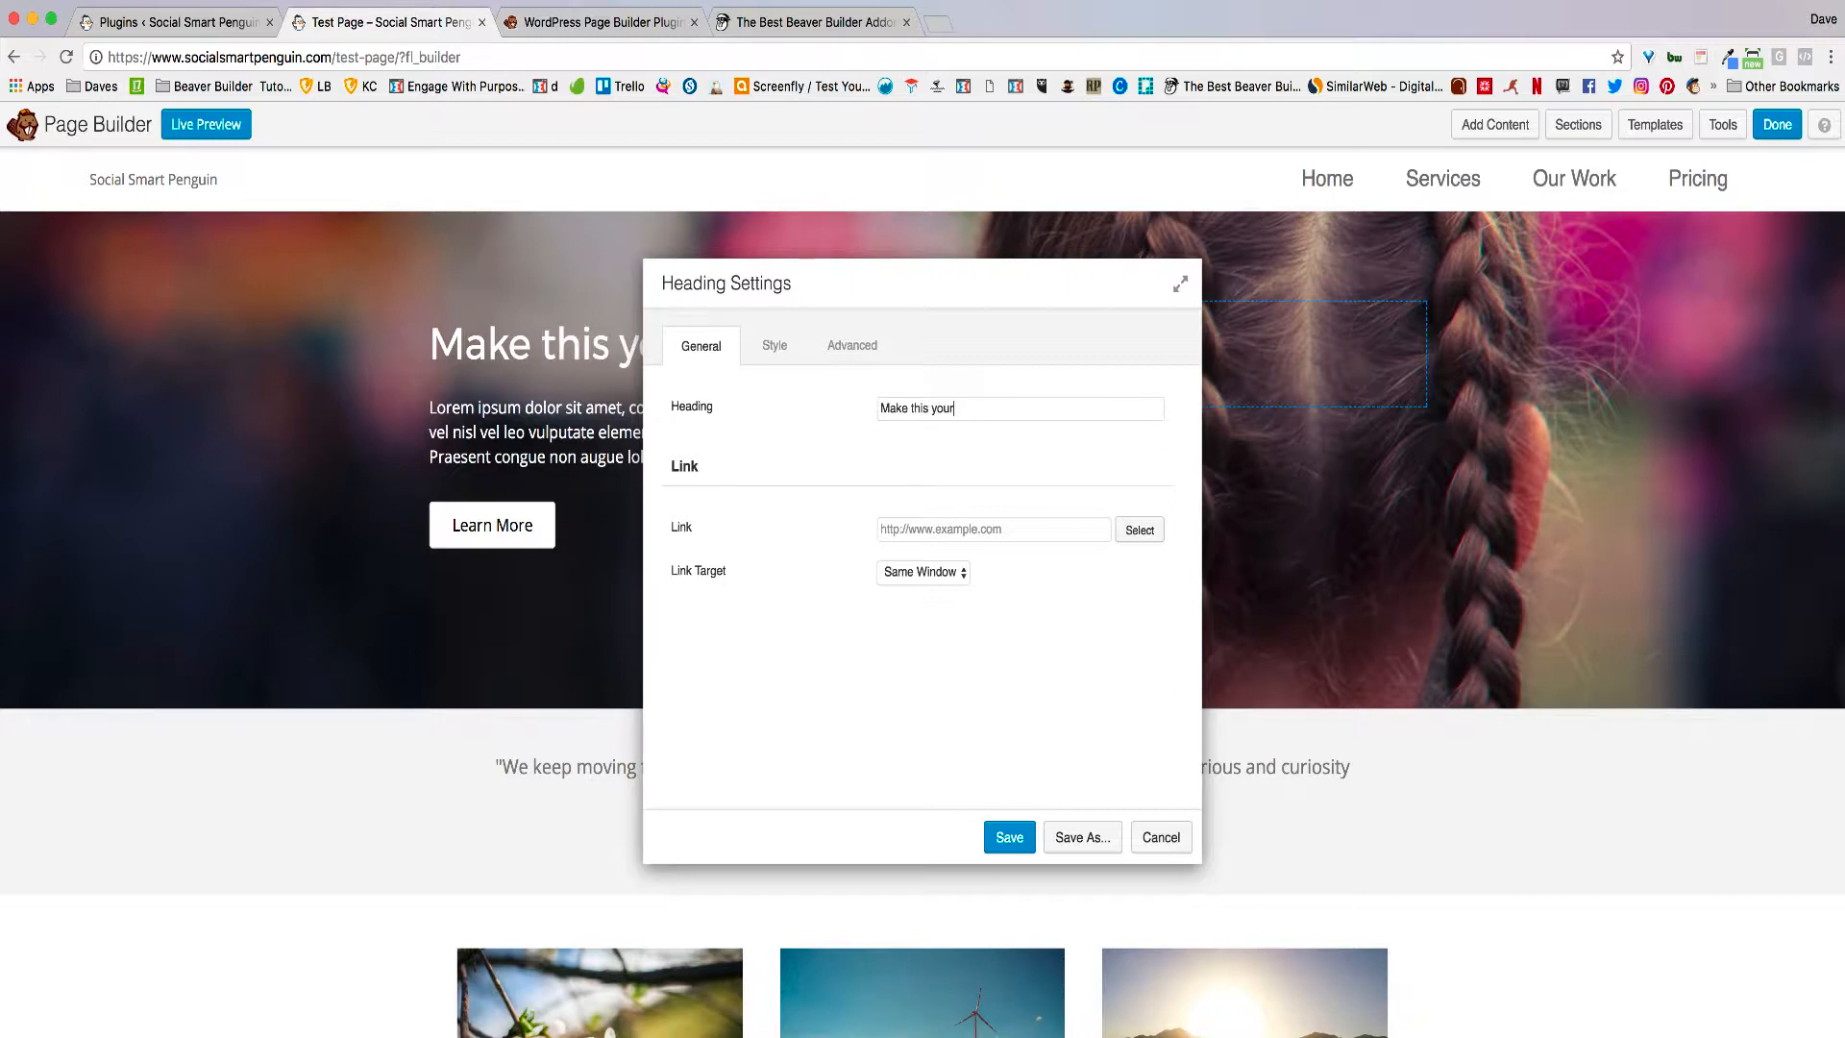
pyautogui.press('BackSpace')
pyautogui.write('You')
pyautogui.click(1007, 841)
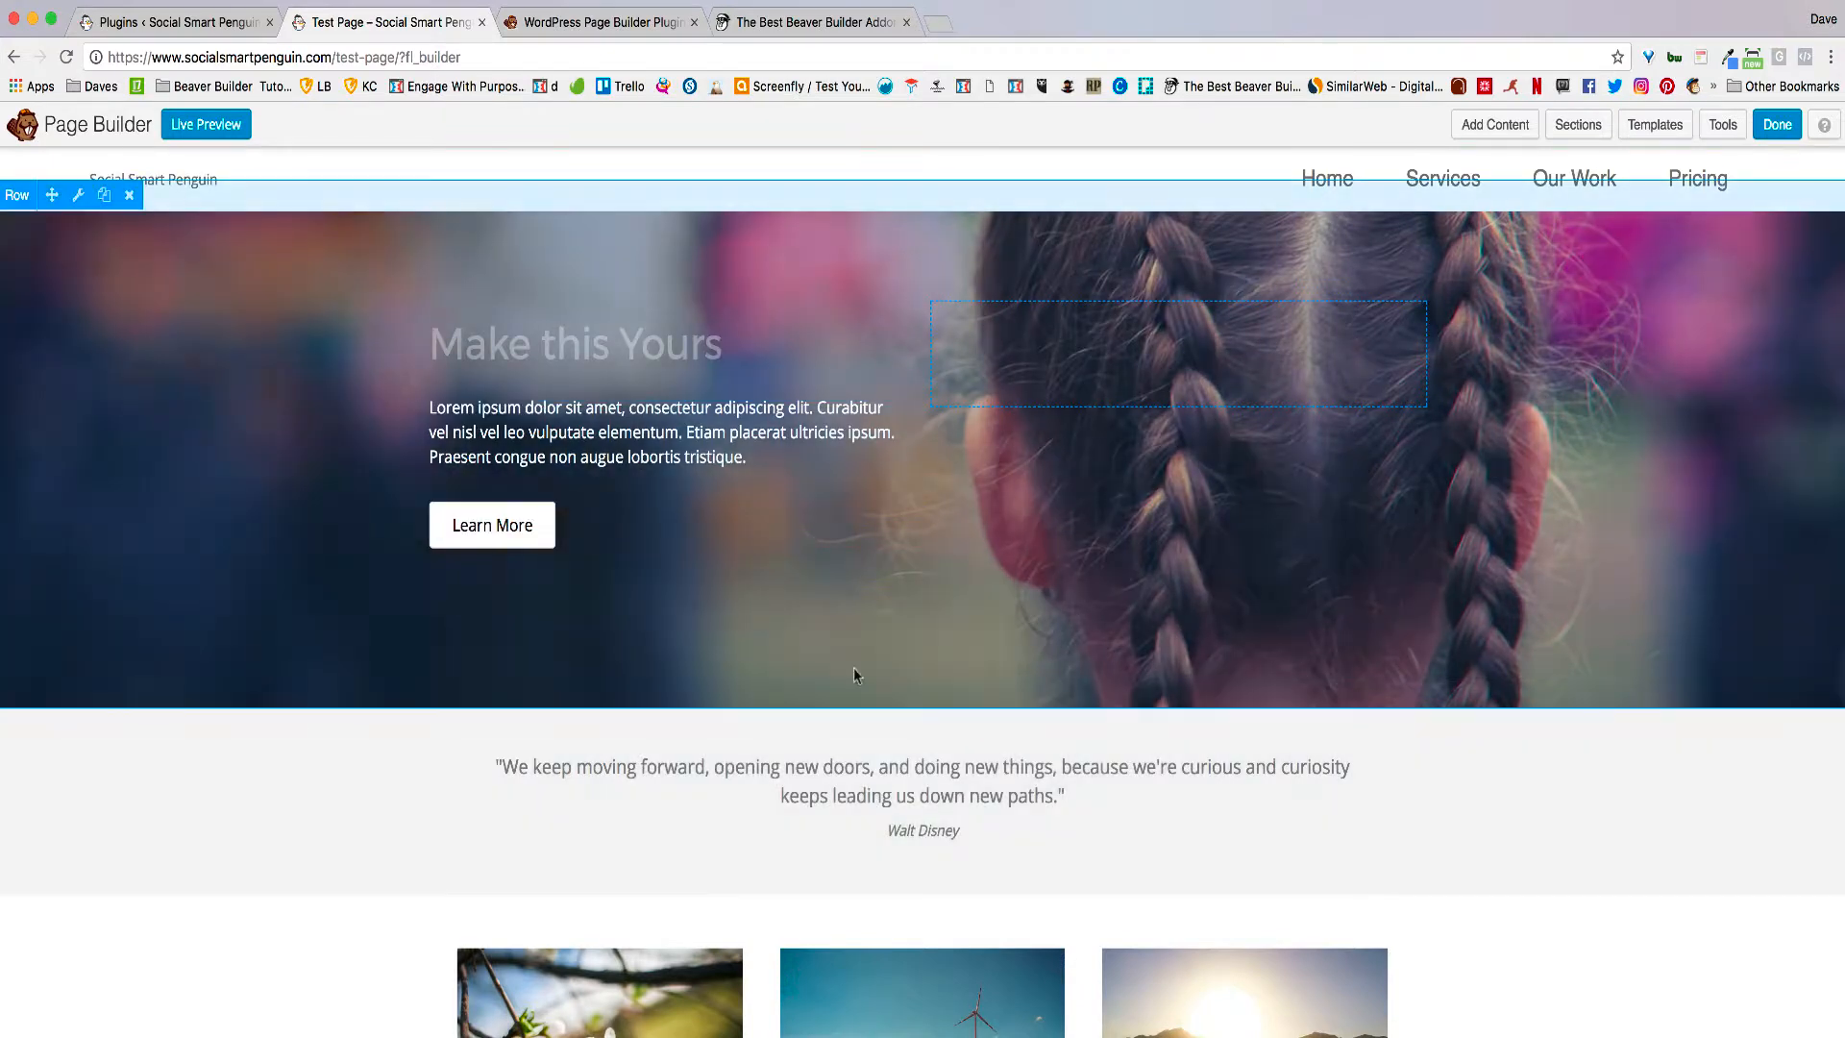
# Step: Replace the placeholder paragraph under the hero heading with "My text ..." and save it
pyautogui.click(681, 421)
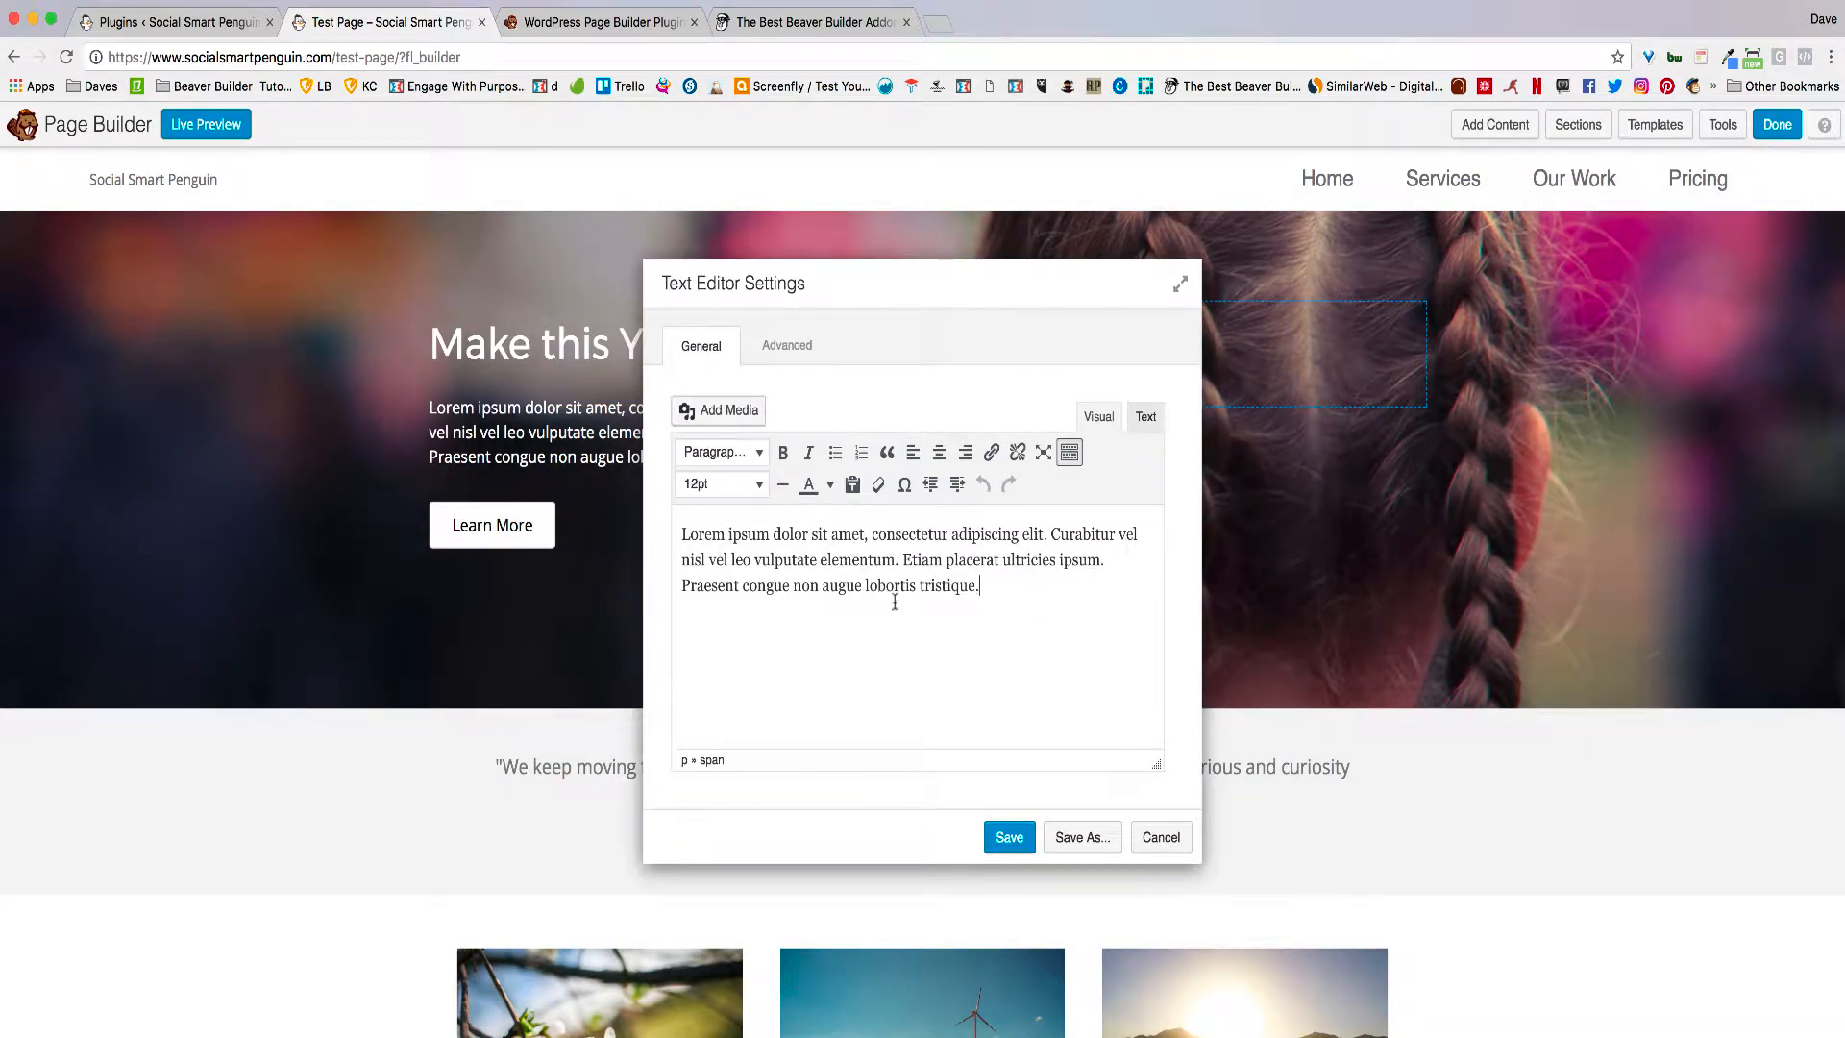
pyautogui.moveTo(1038, 606); pyautogui.dragTo(675, 529)
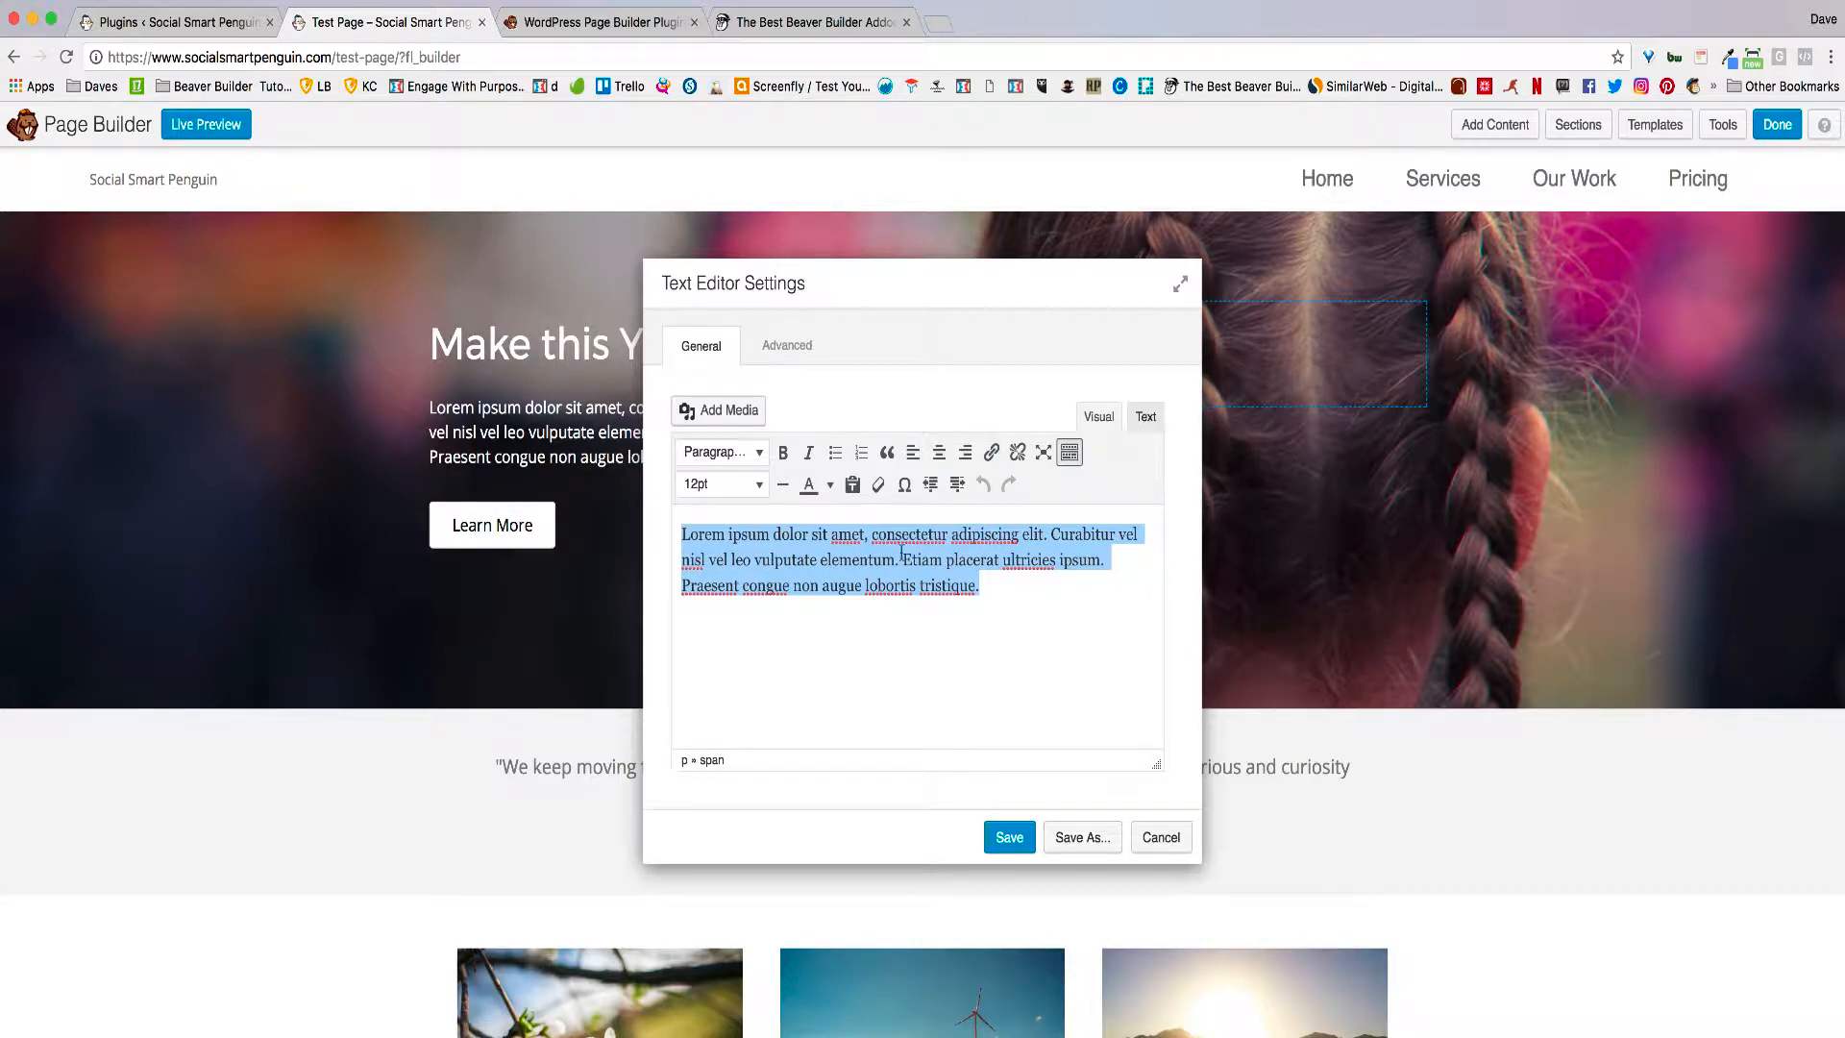
pyautogui.write('My ')
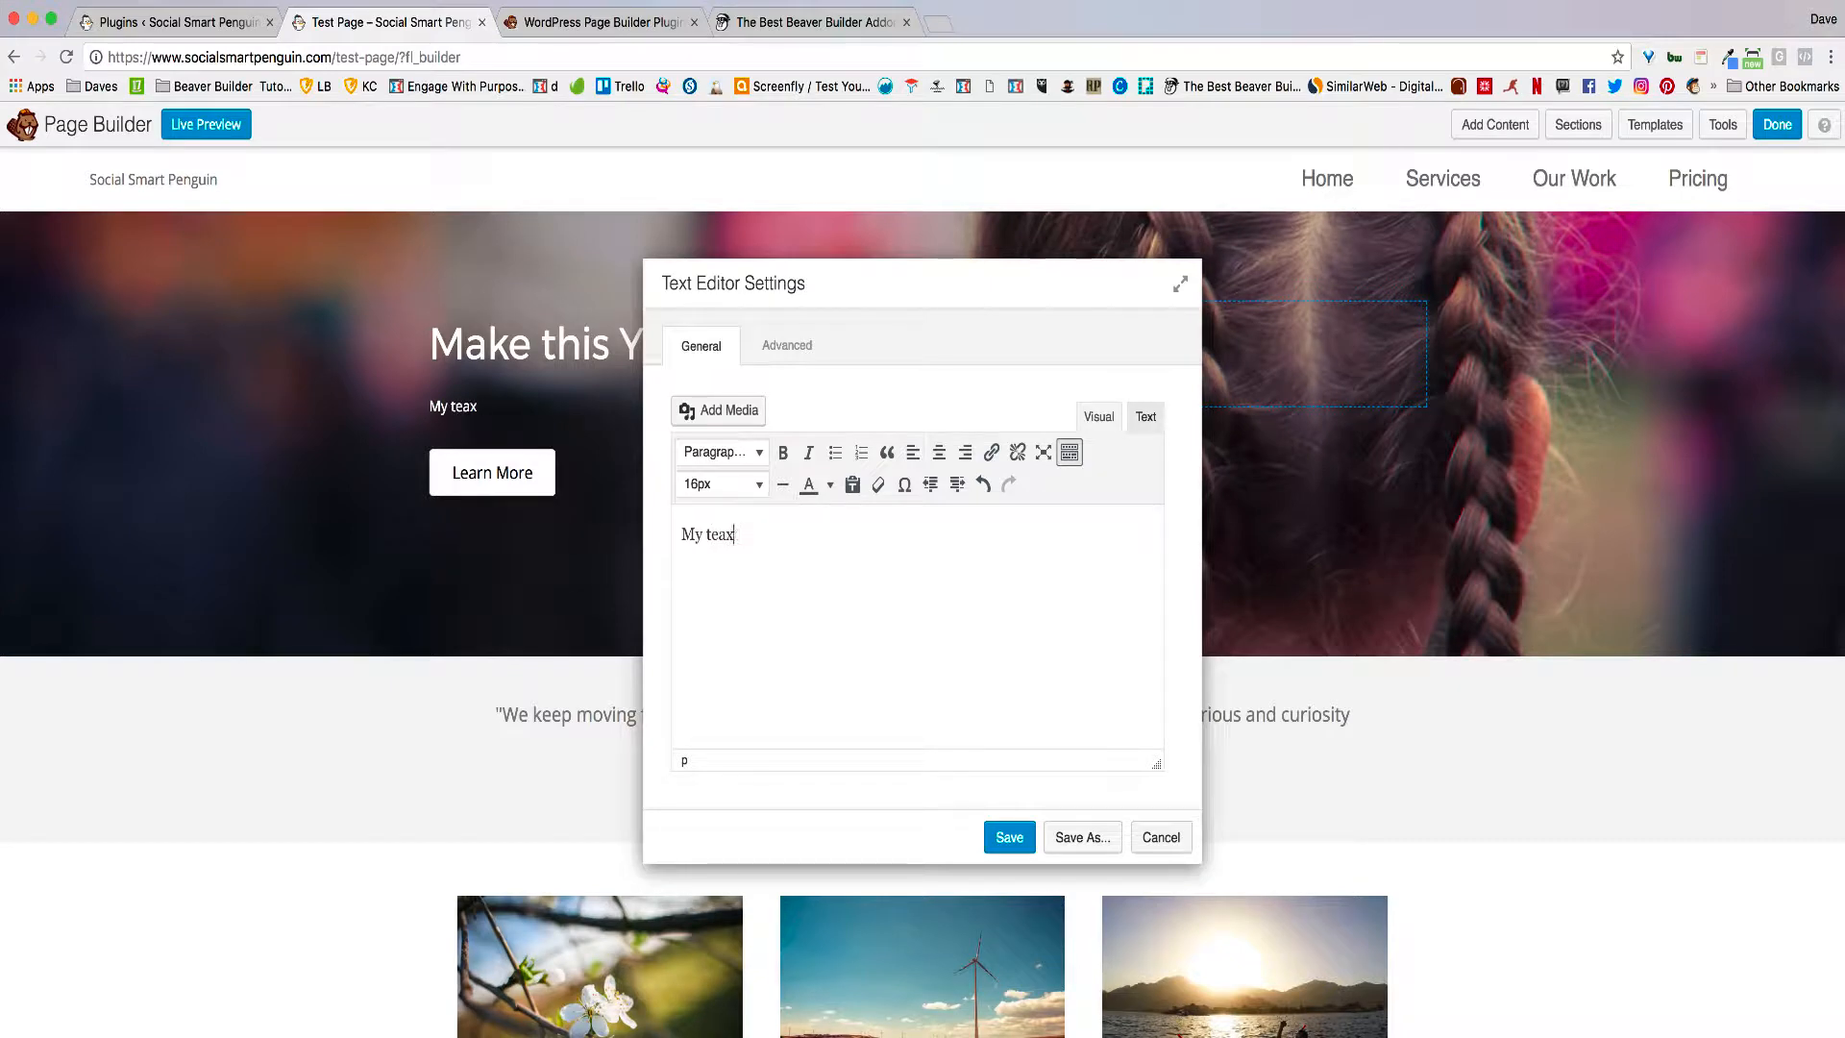
pyautogui.write('textfkd')
pyautogui.press('BackSpace')
pyautogui.press('BackSpace')
pyautogui.click(1008, 837)
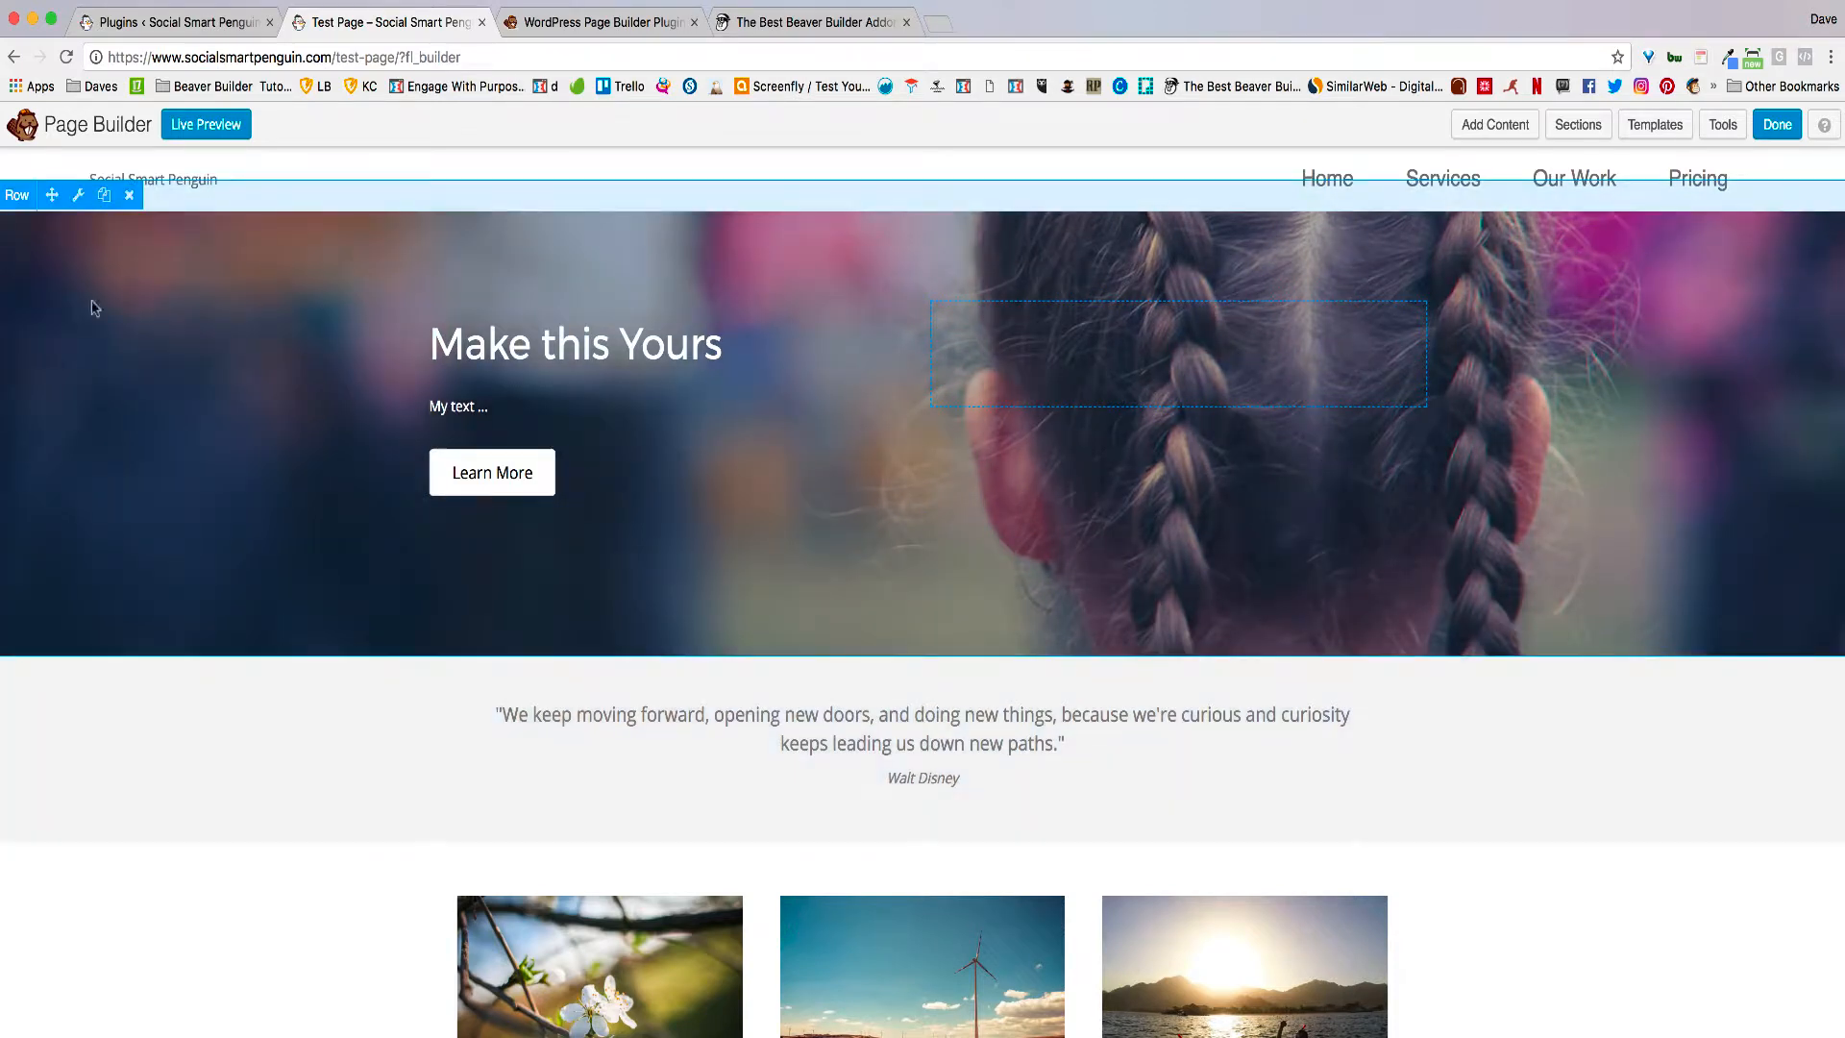
# Step: Set the hero row's background photo to SSM.jpg from the media library and save the row settings
pyautogui.click(79, 196)
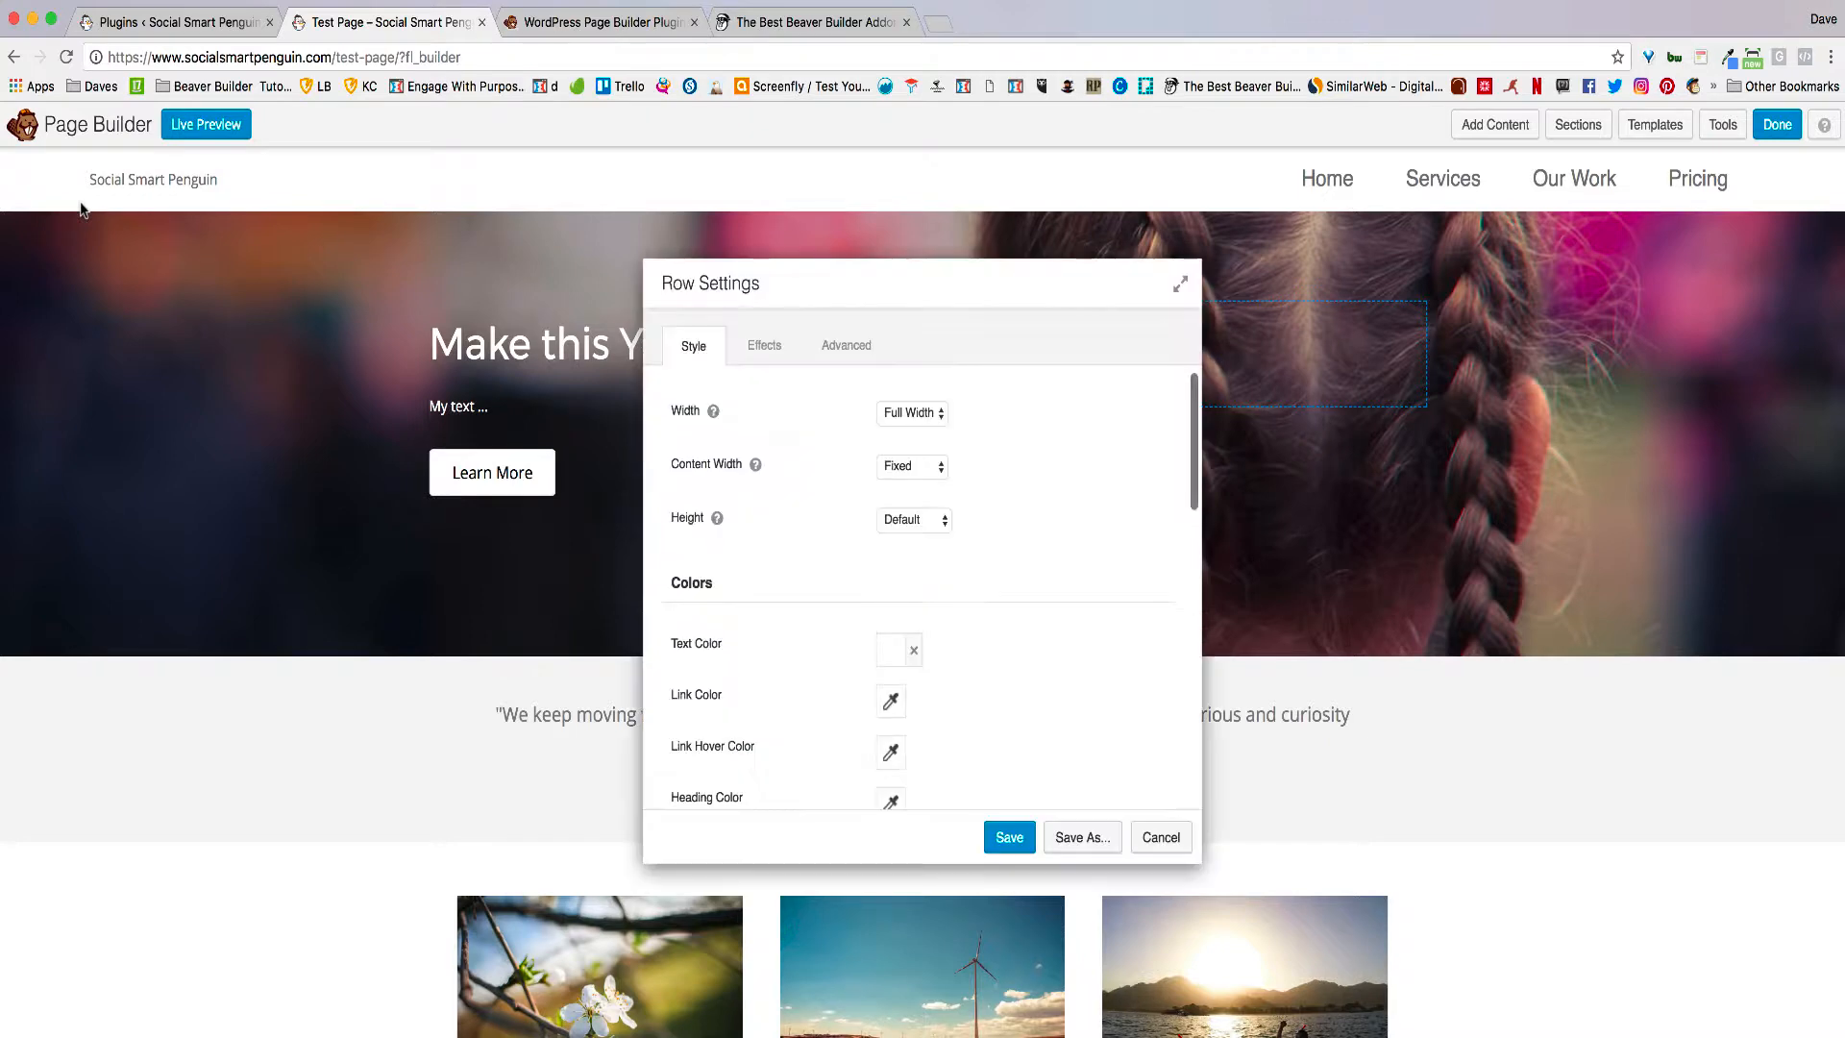
pyautogui.scroll(-3, 826, 570)
pyautogui.scroll(-3, 826, 570)
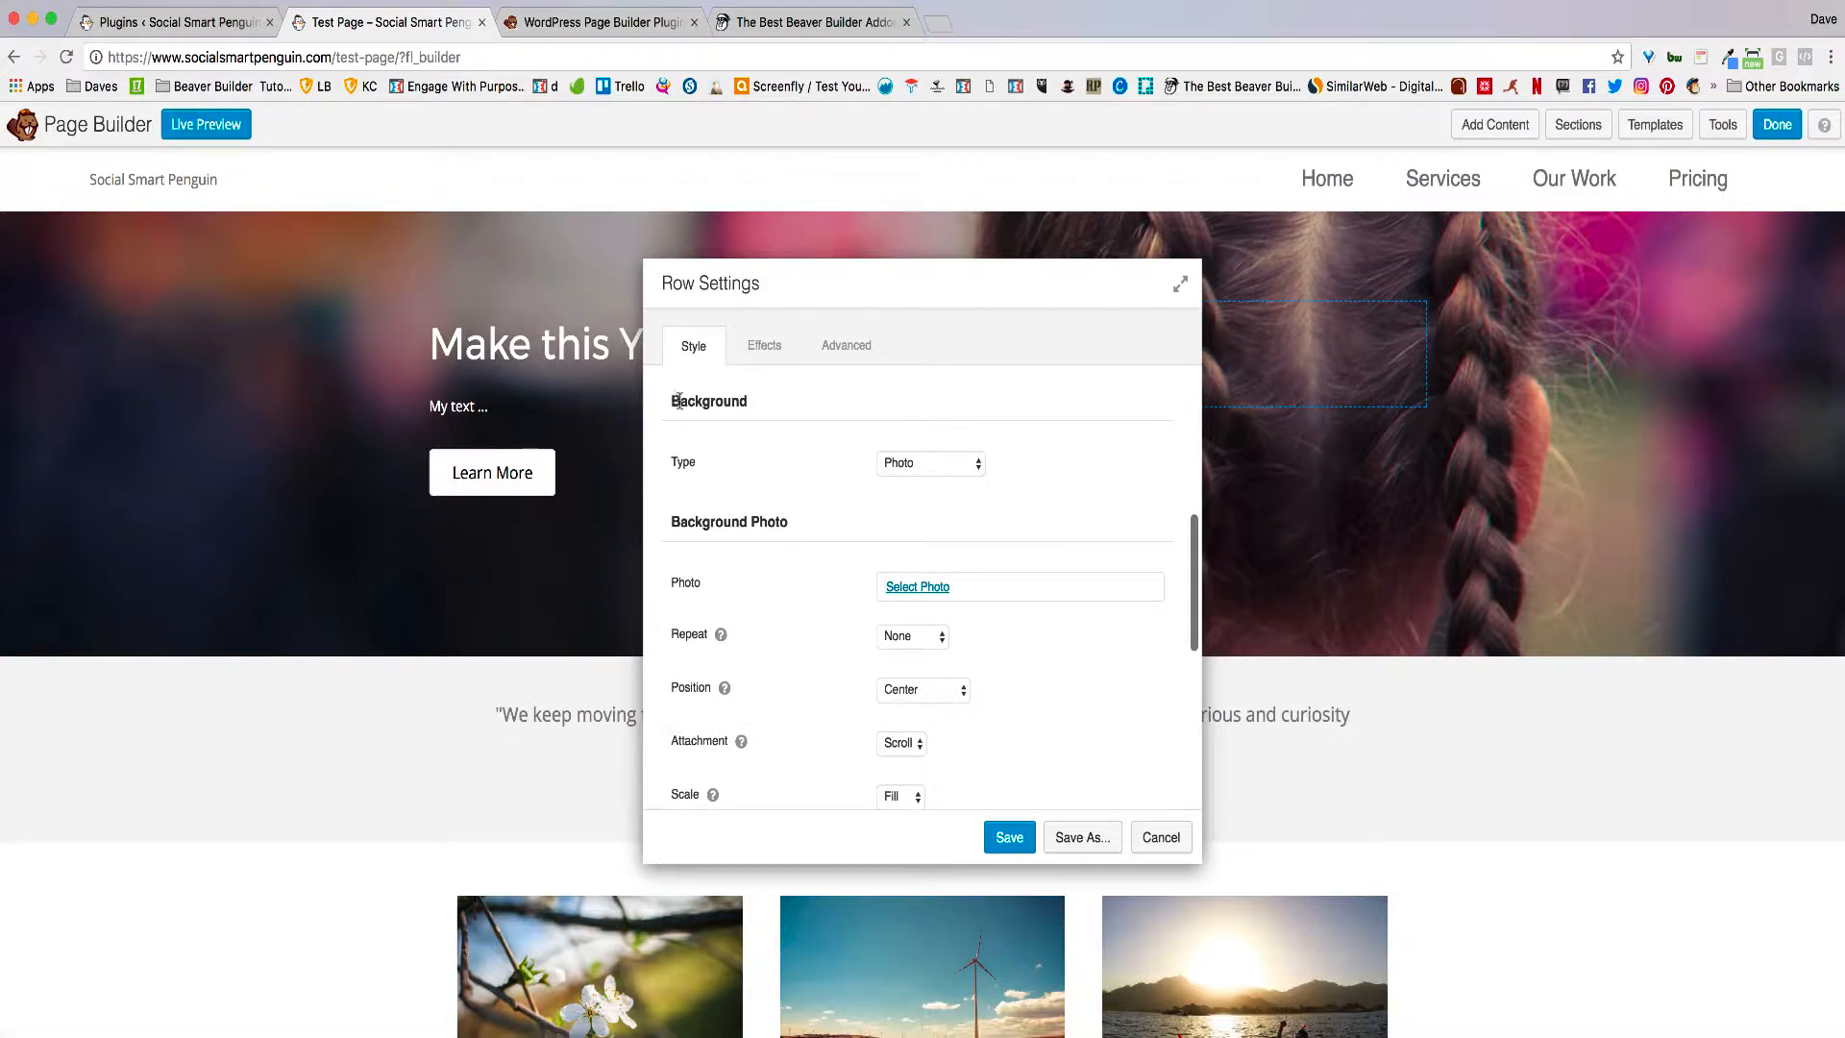
pyautogui.click(912, 601)
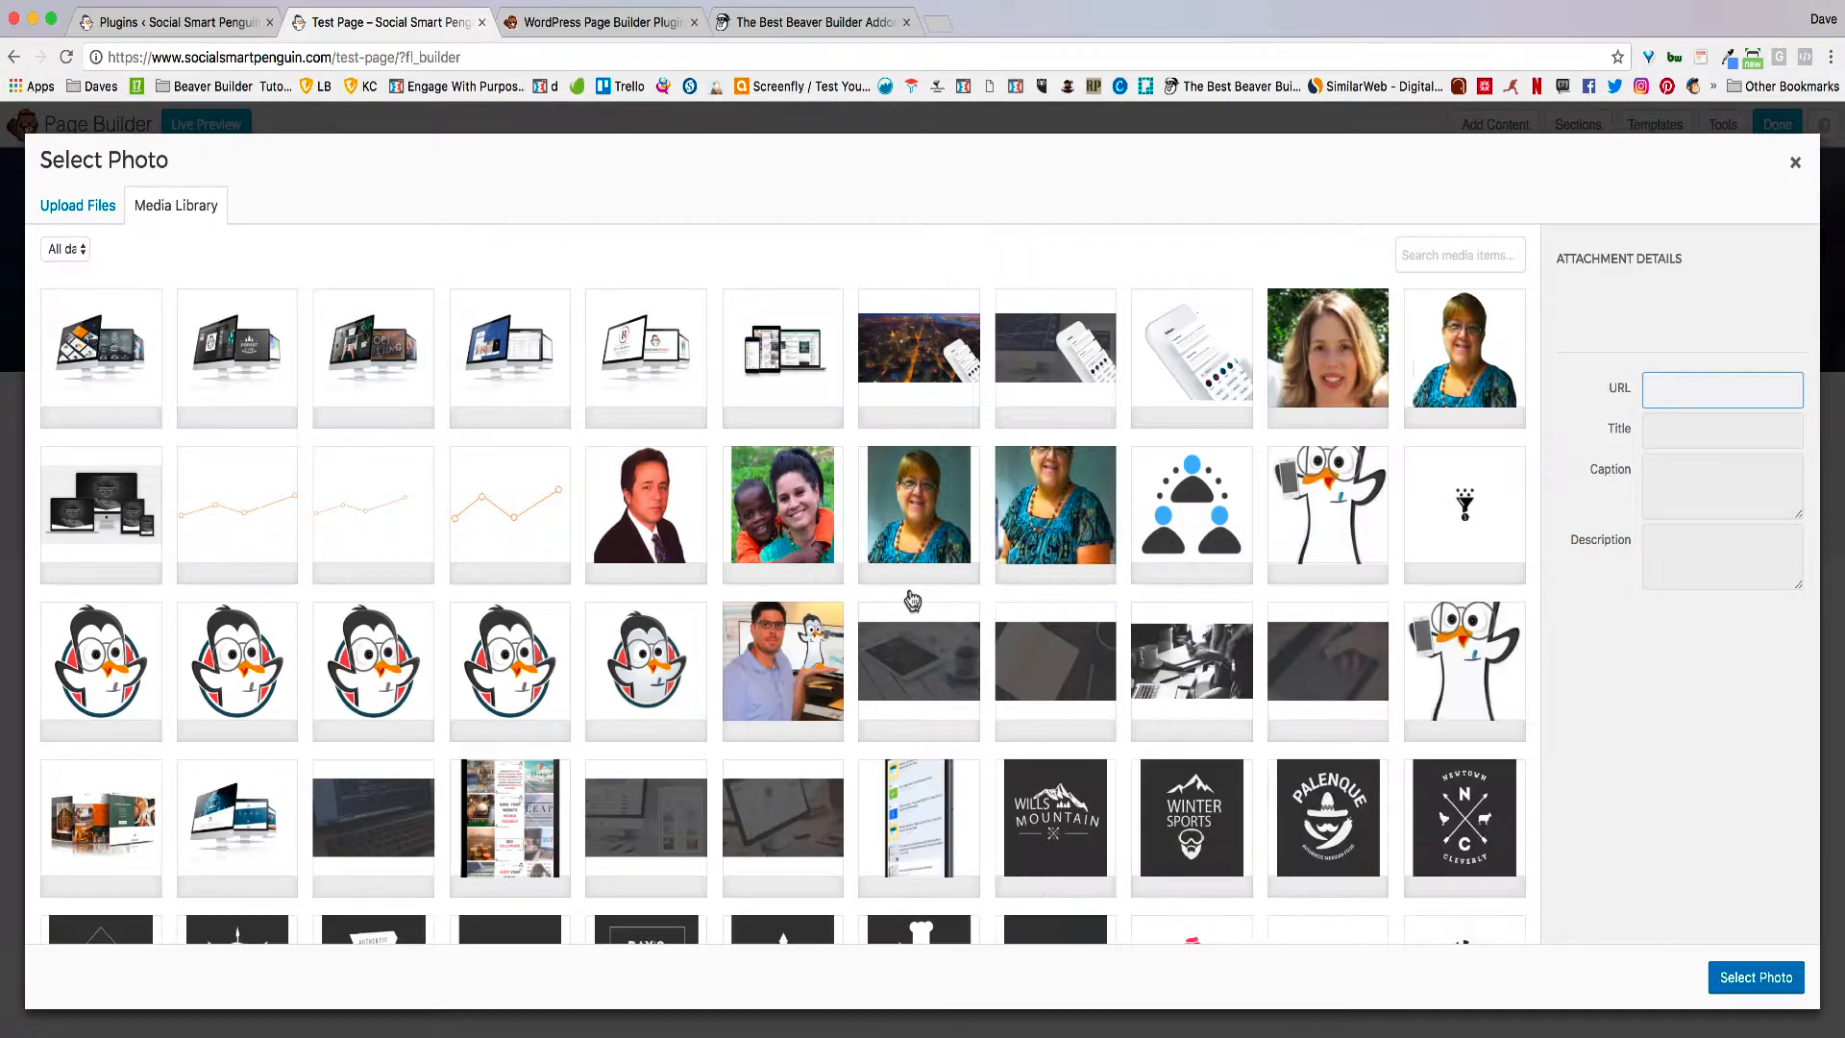
pyautogui.scroll(-5, 889, 660)
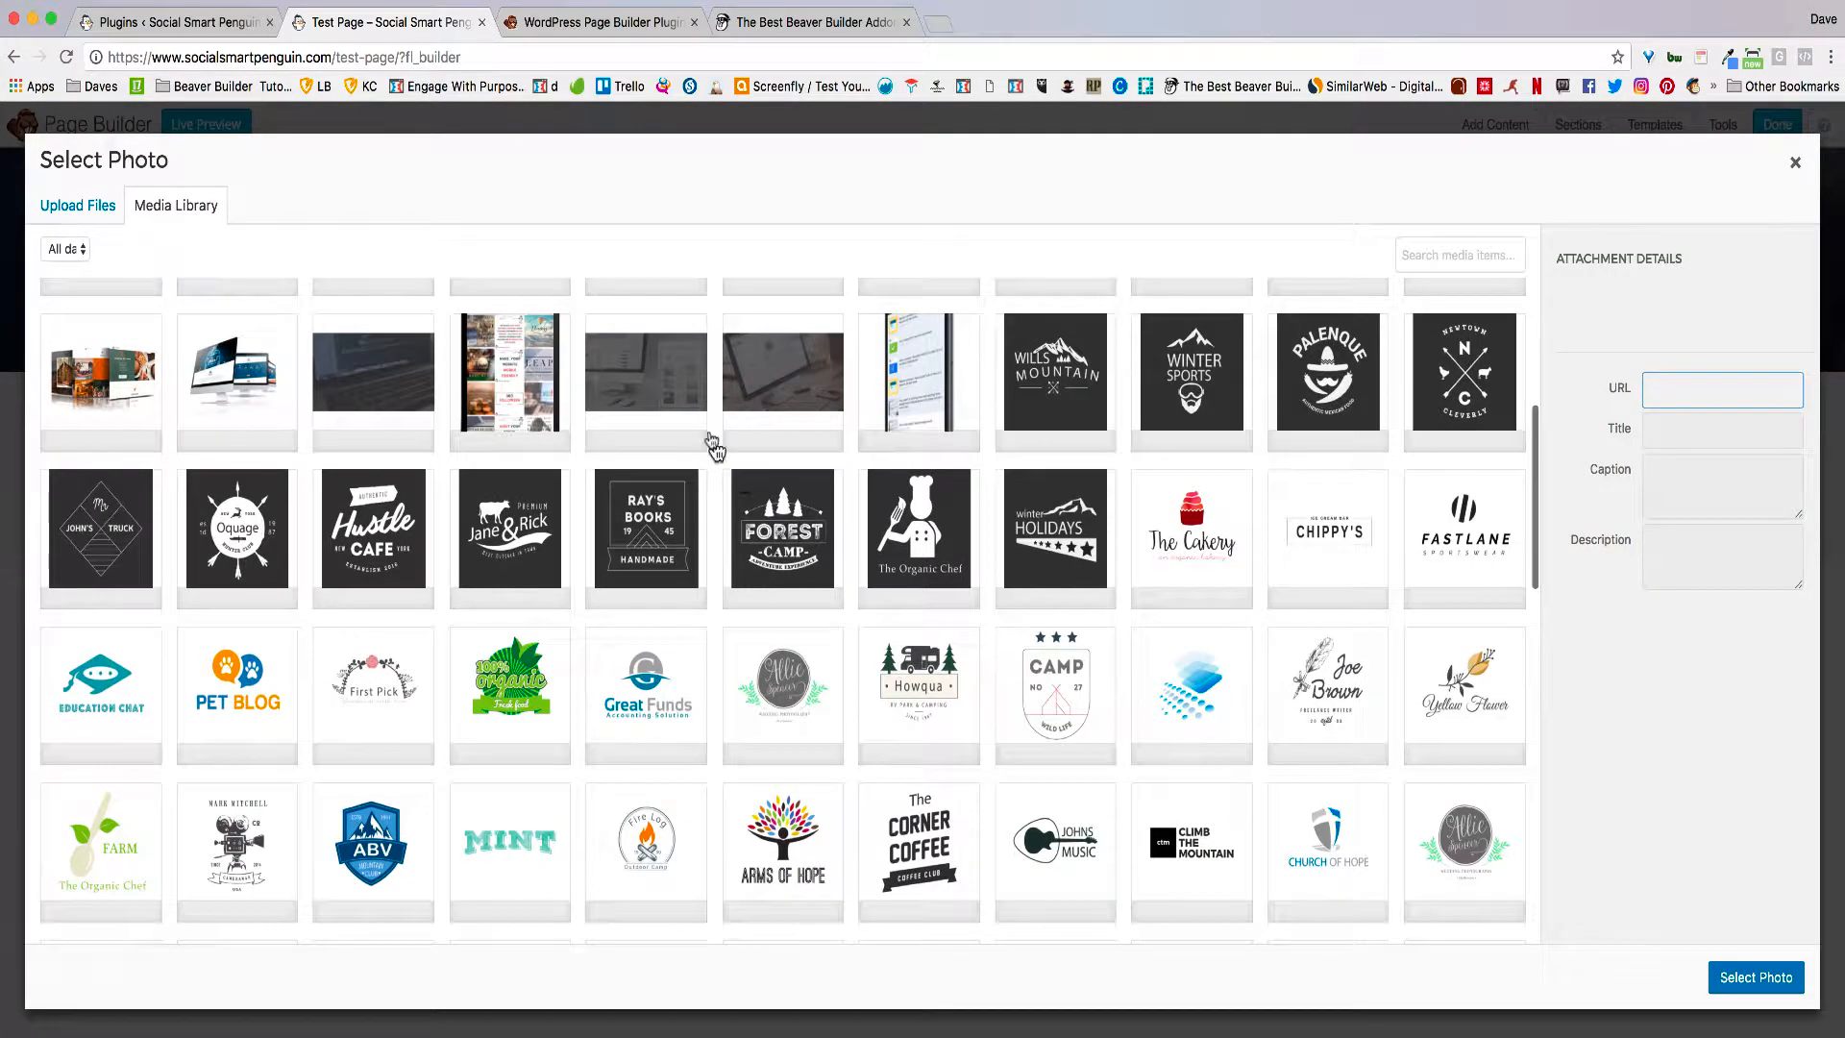
pyautogui.click(663, 403)
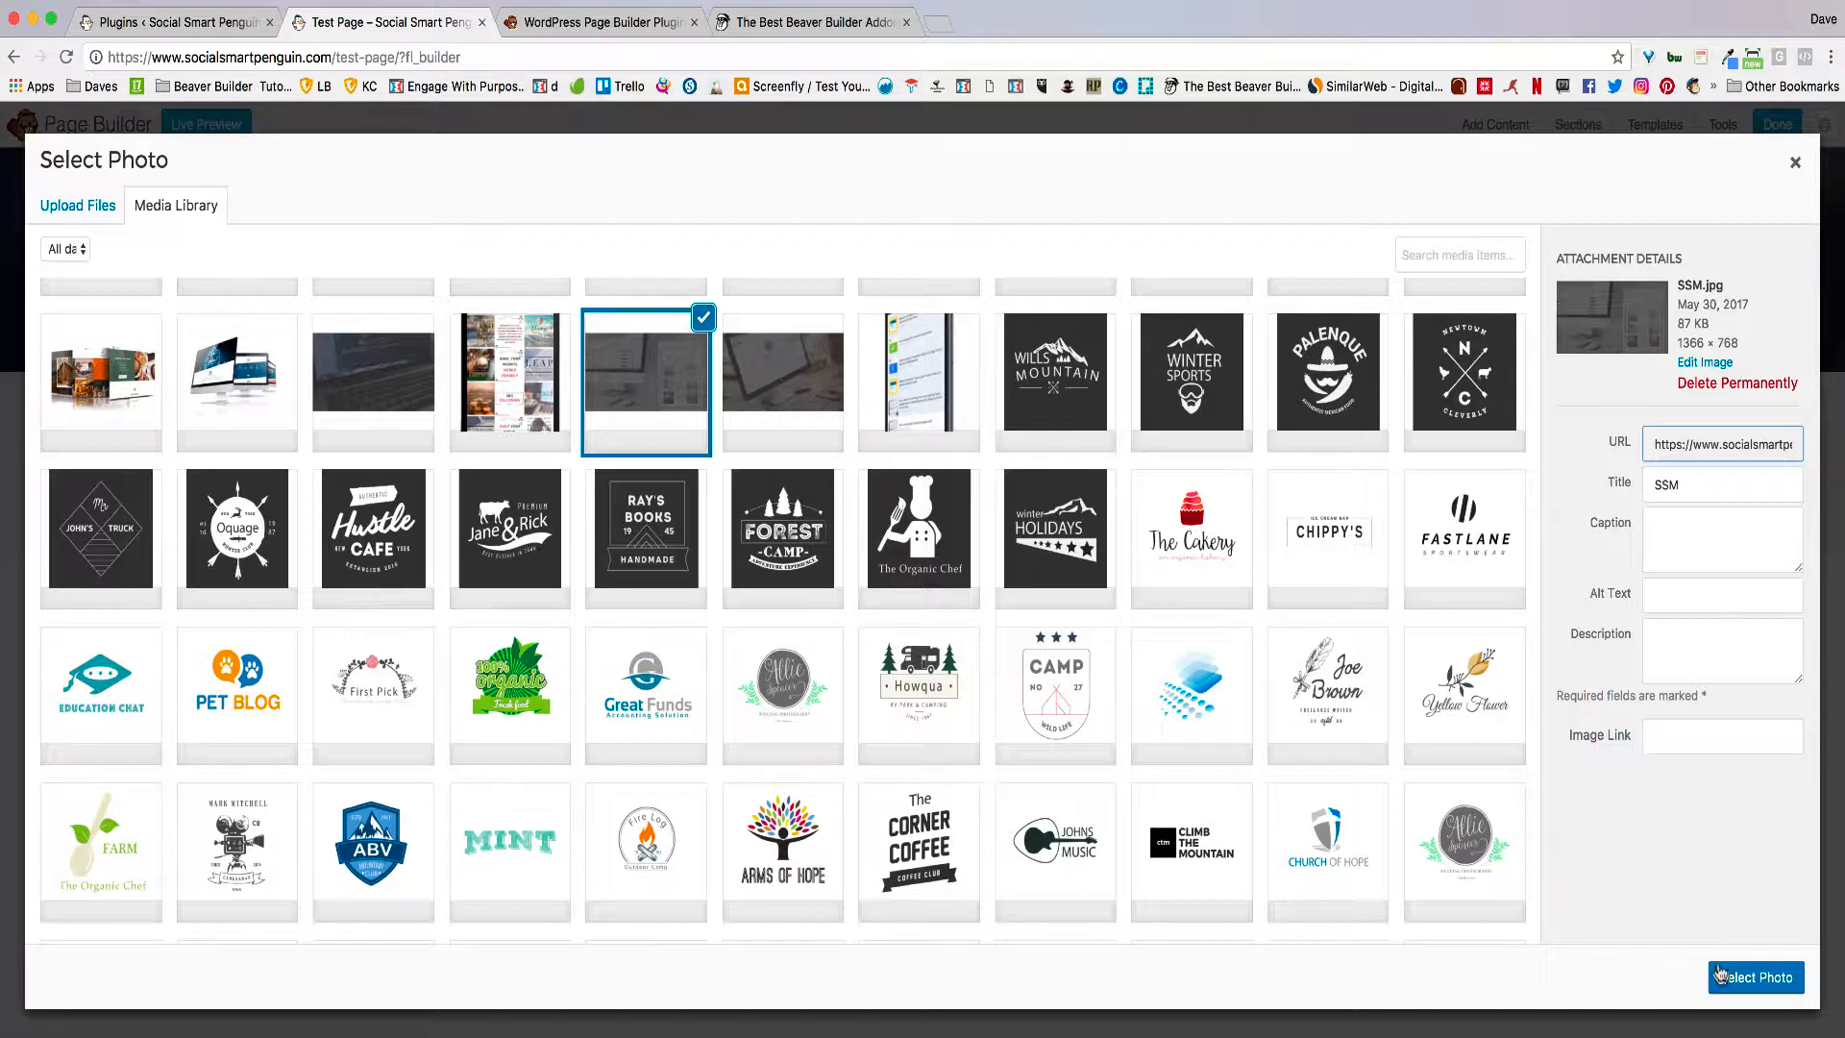
pyautogui.click(1719, 975)
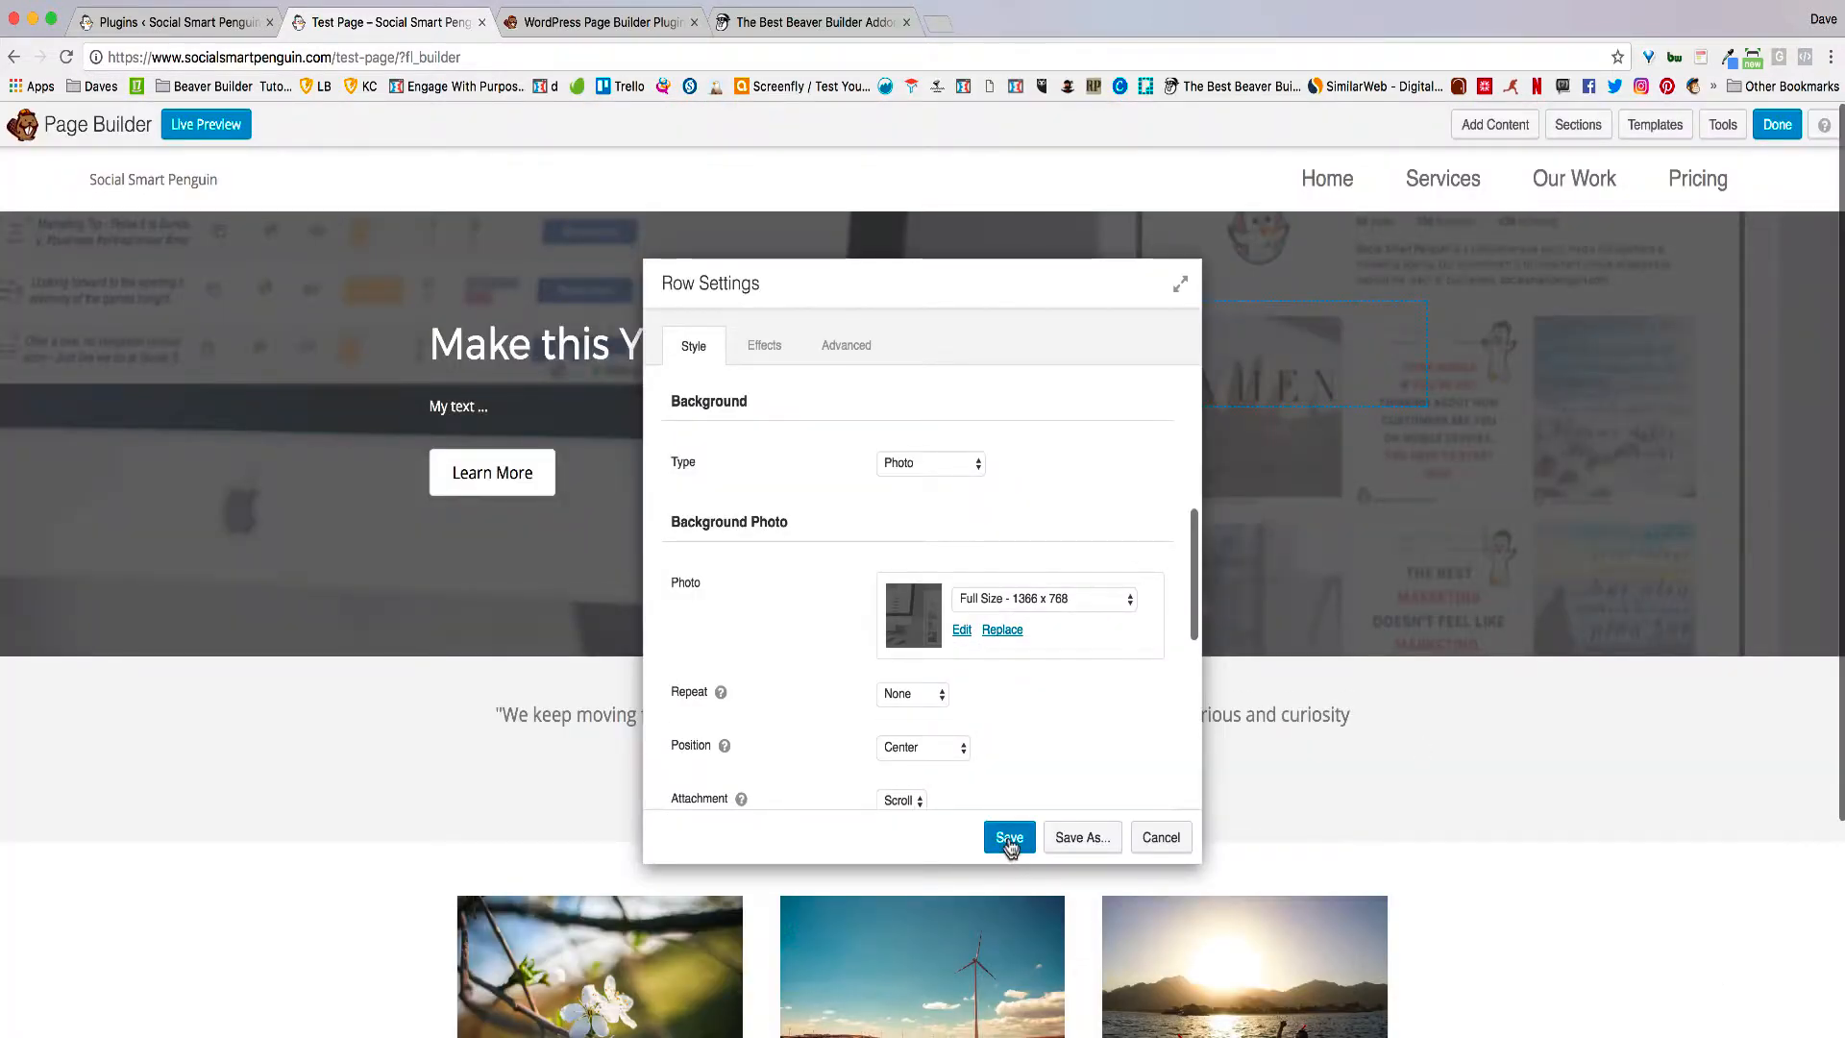
pyautogui.click(1008, 837)
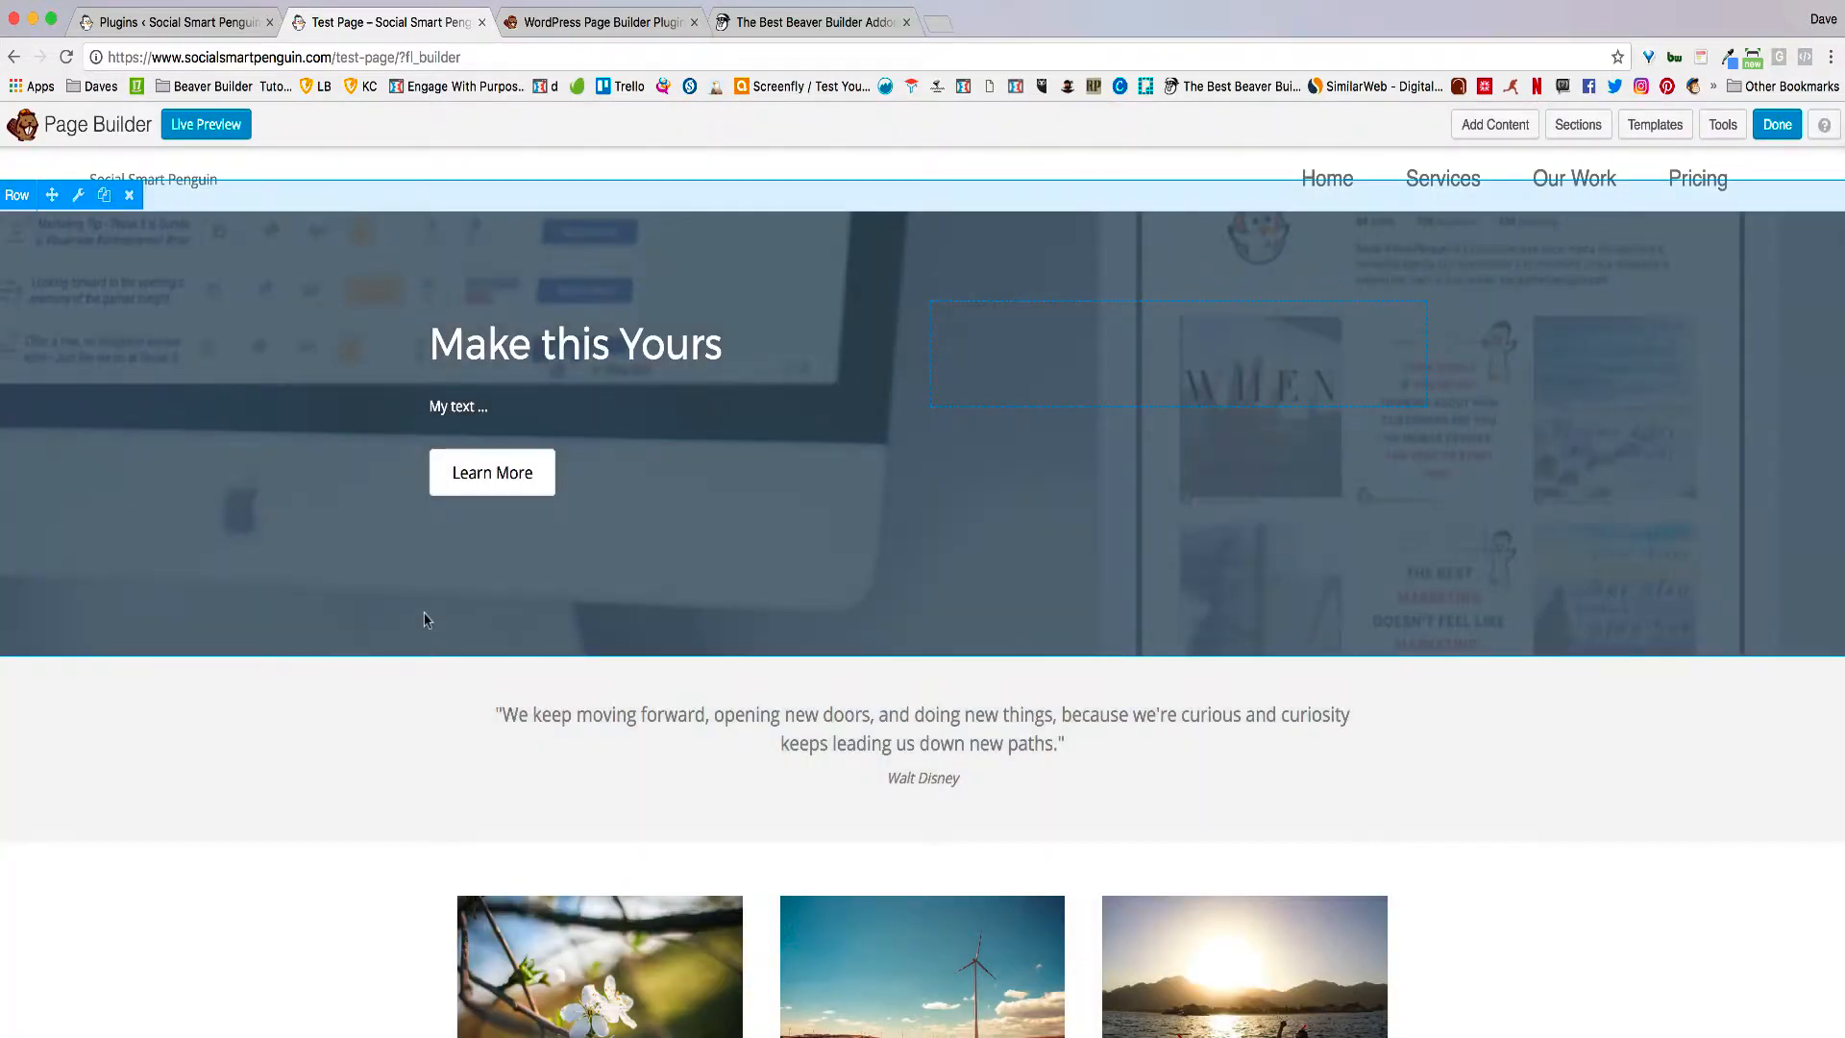
pyautogui.scroll(-3, 1403, 869)
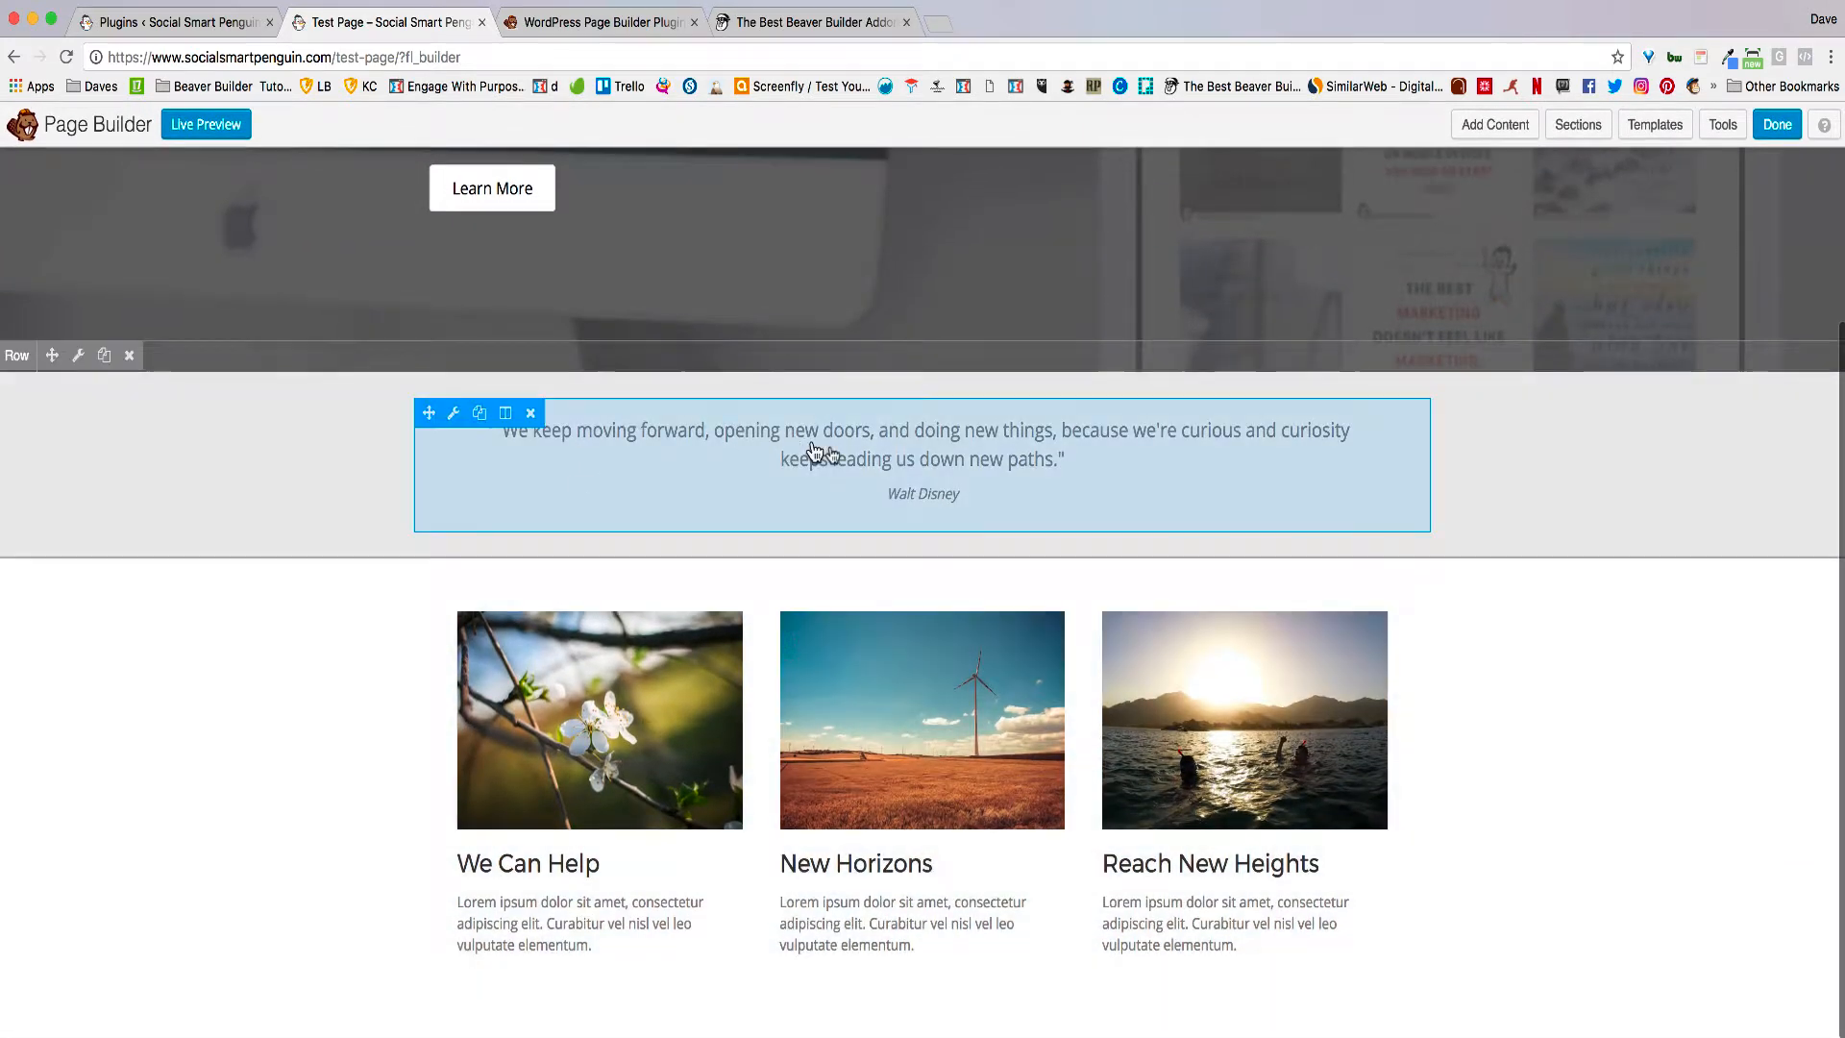
pyautogui.click(862, 451)
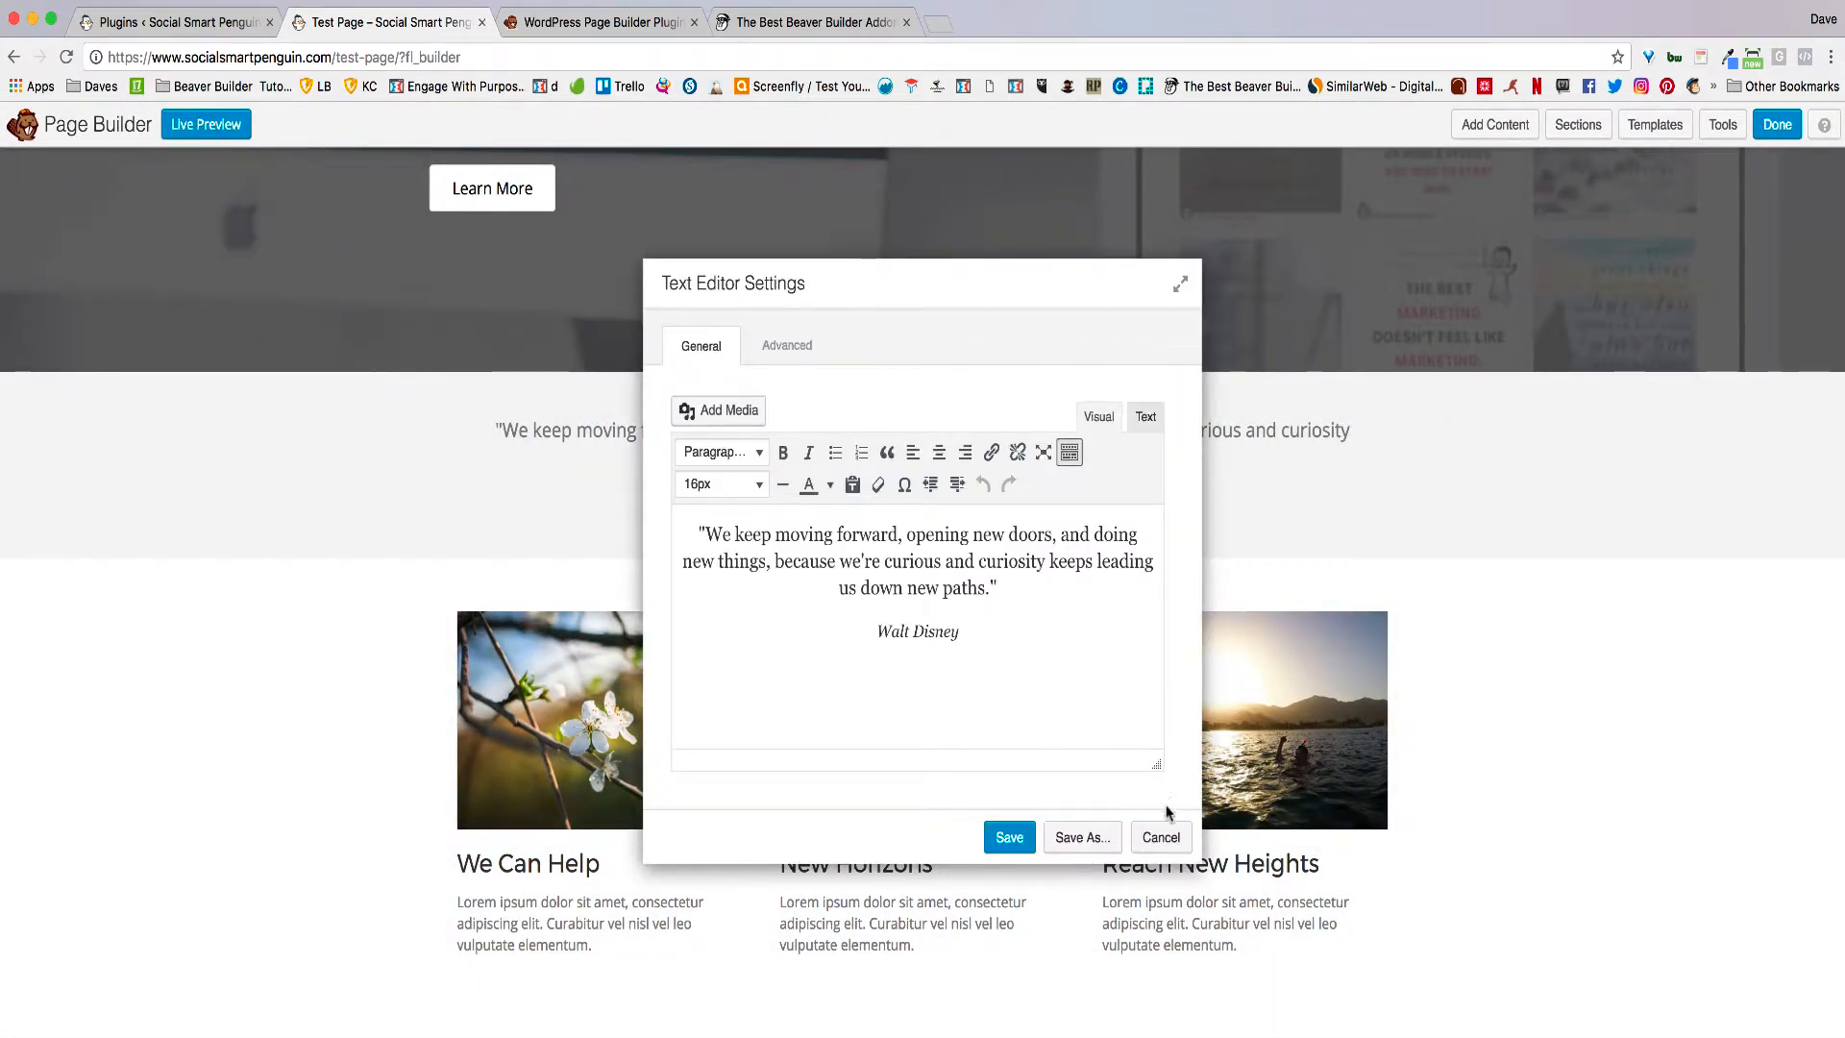
pyautogui.click(1161, 836)
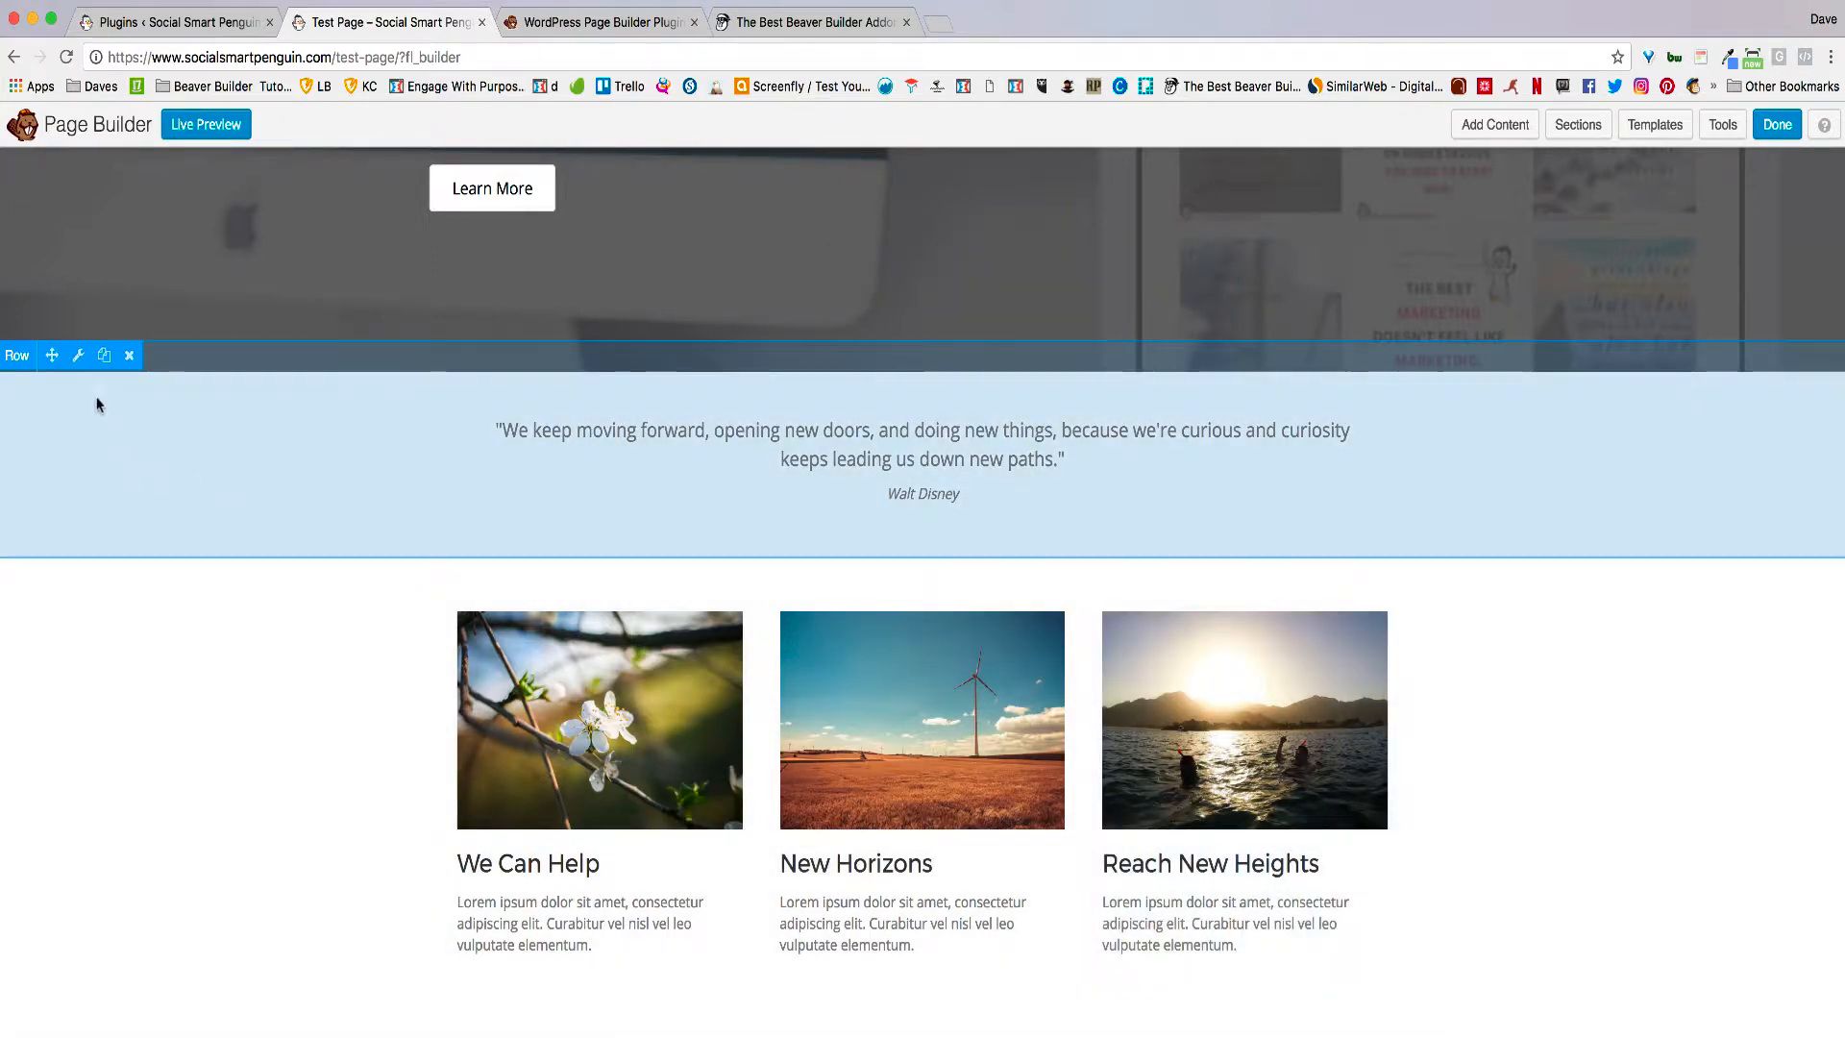
# Step: Set the quote row's background color to the red preset #f1574d and save the row settings
pyautogui.click(78, 357)
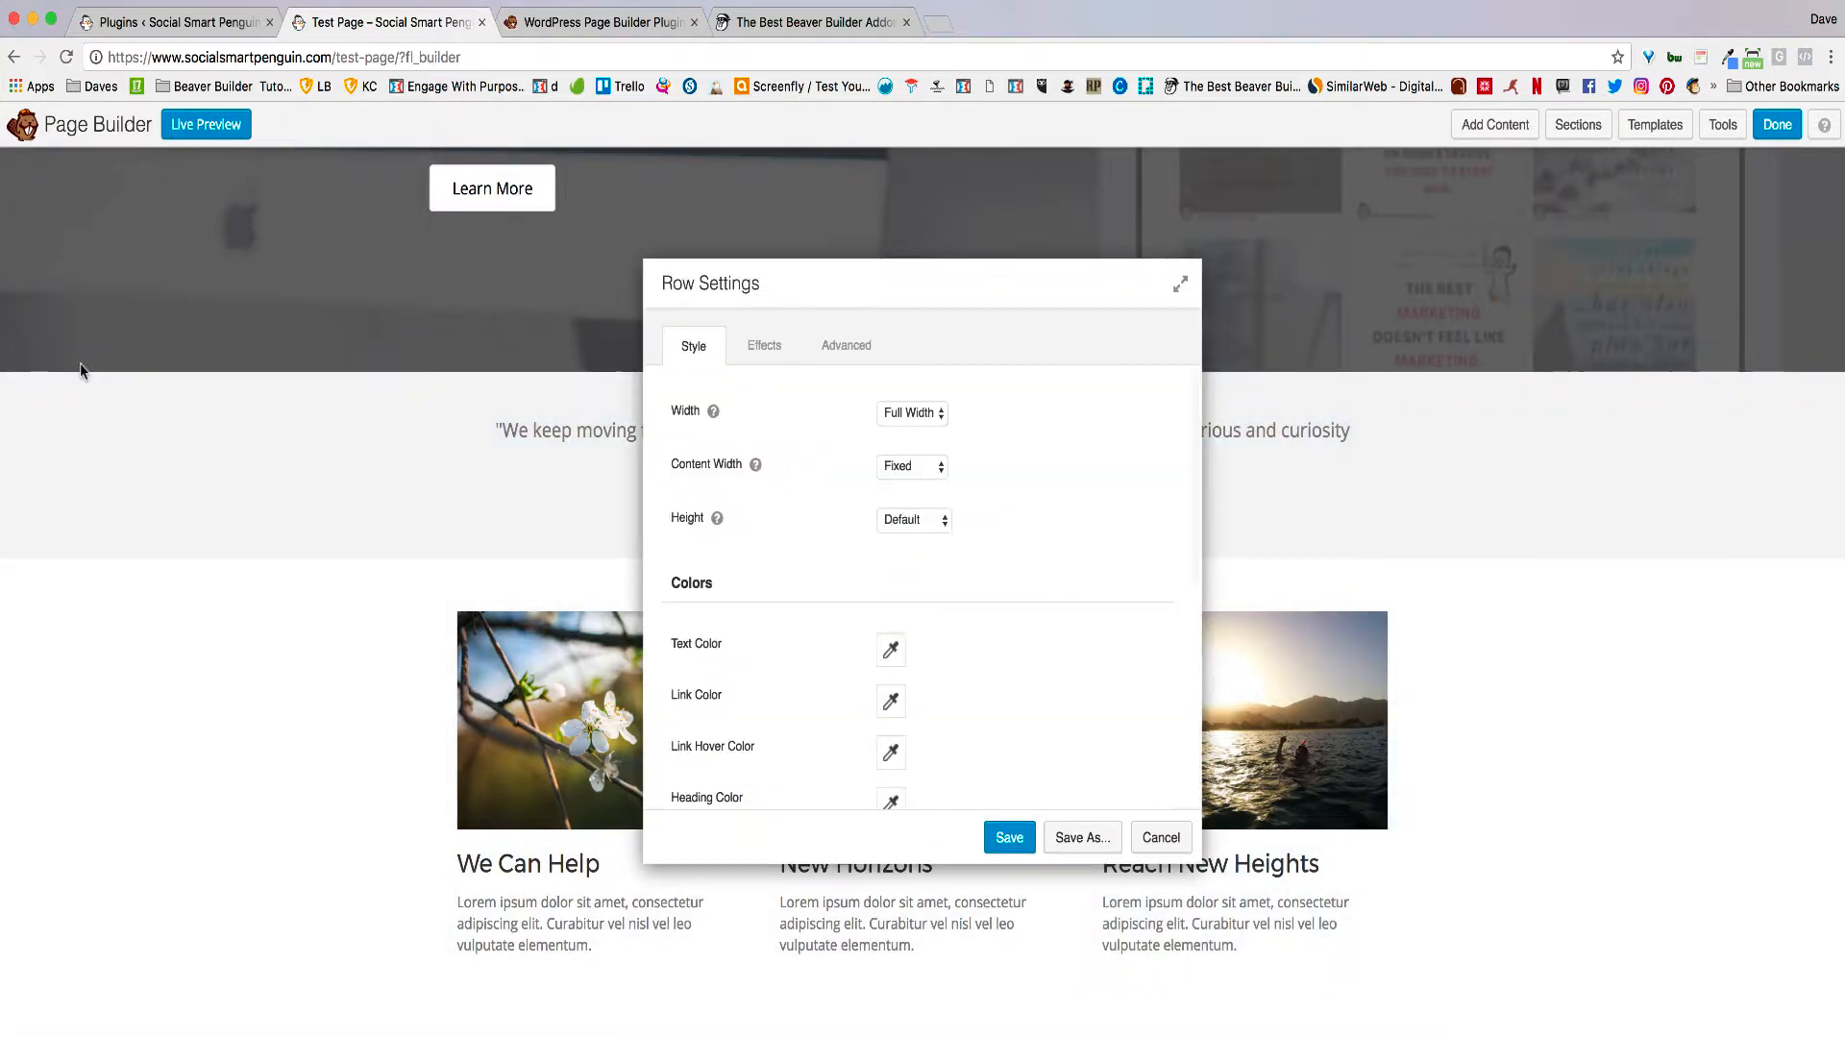
pyautogui.scroll(-5, 932, 498)
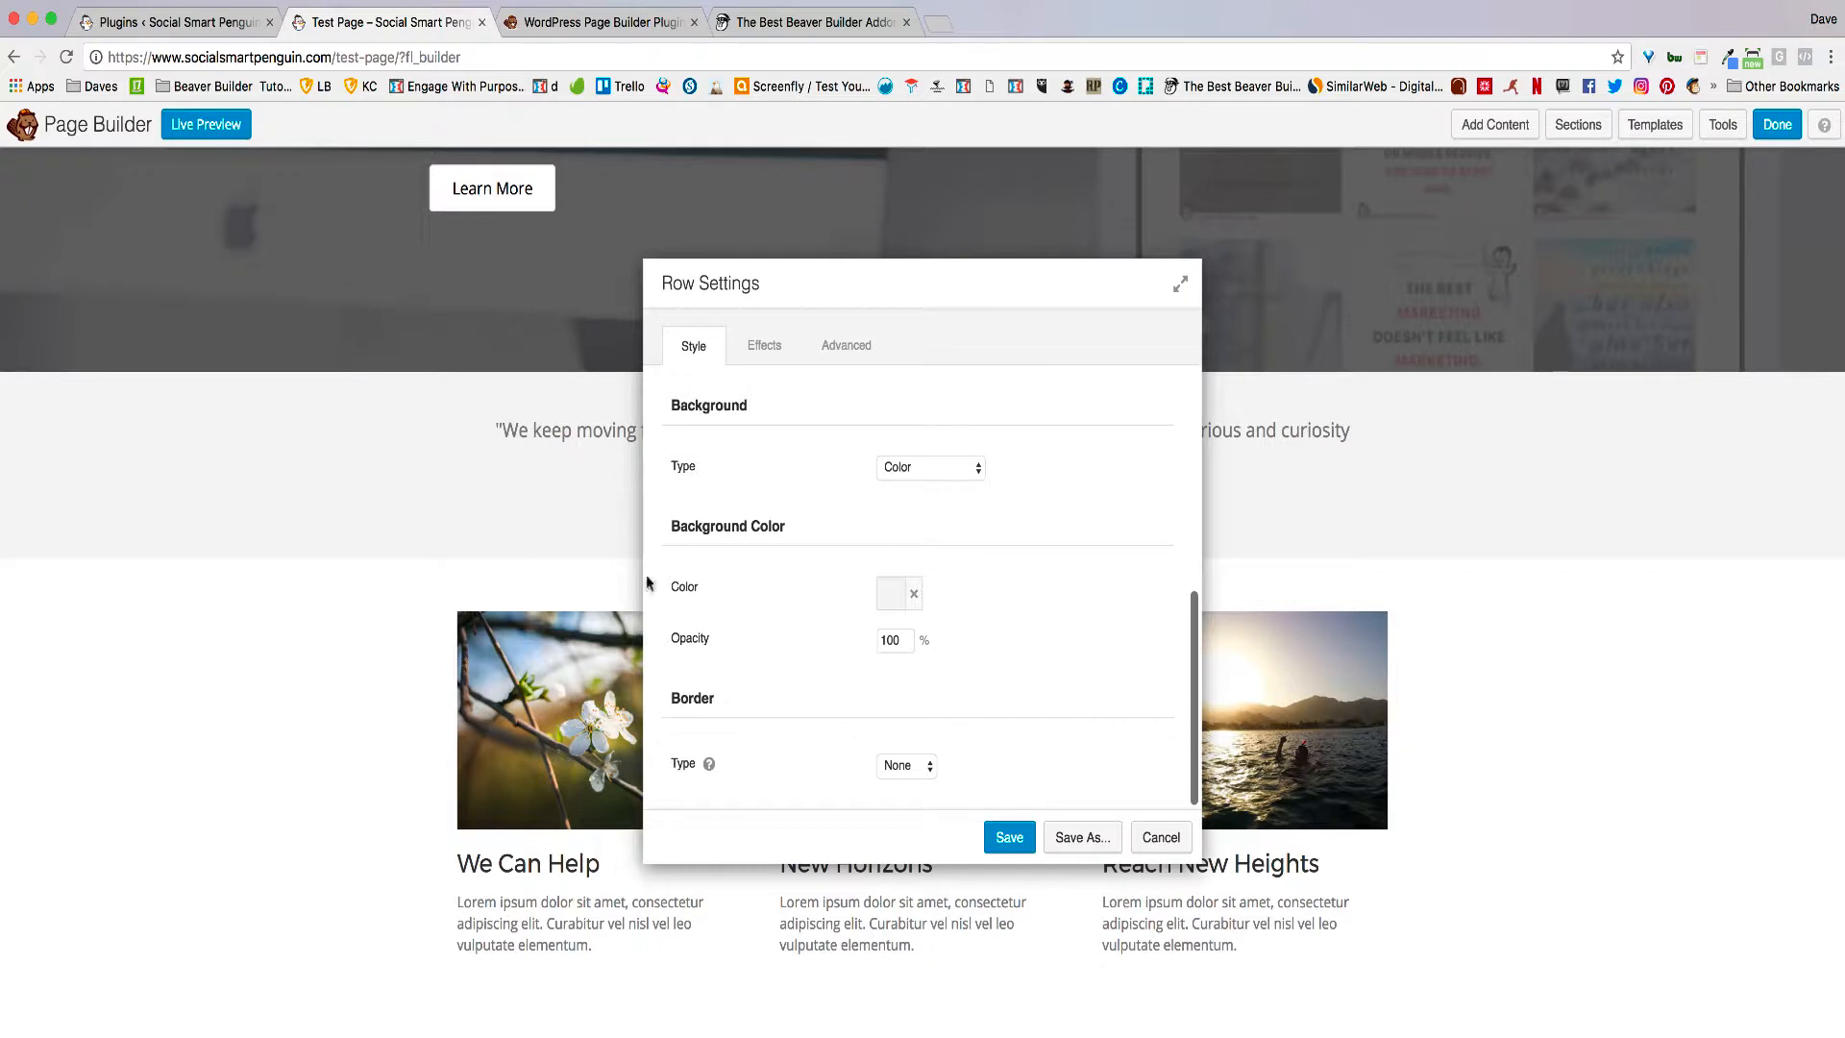
pyautogui.click(898, 596)
pyautogui.click(1011, 914)
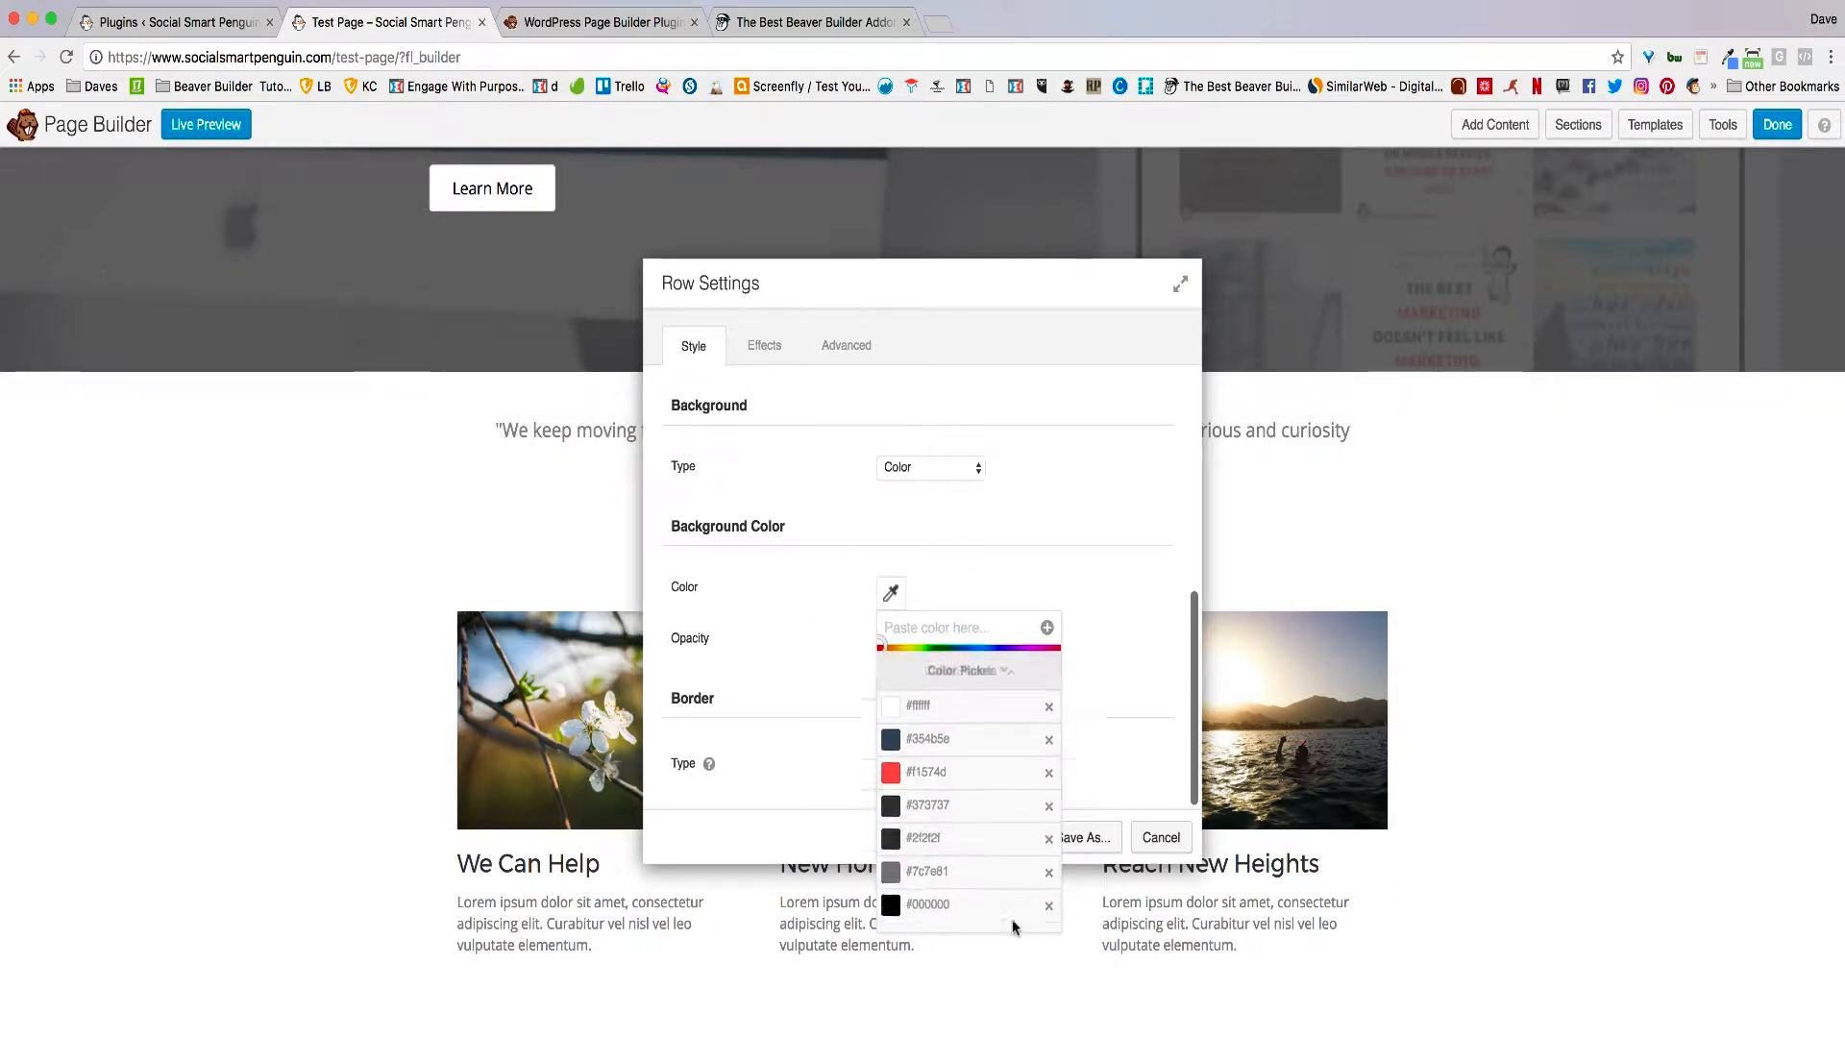
pyautogui.click(937, 725)
pyautogui.click(824, 623)
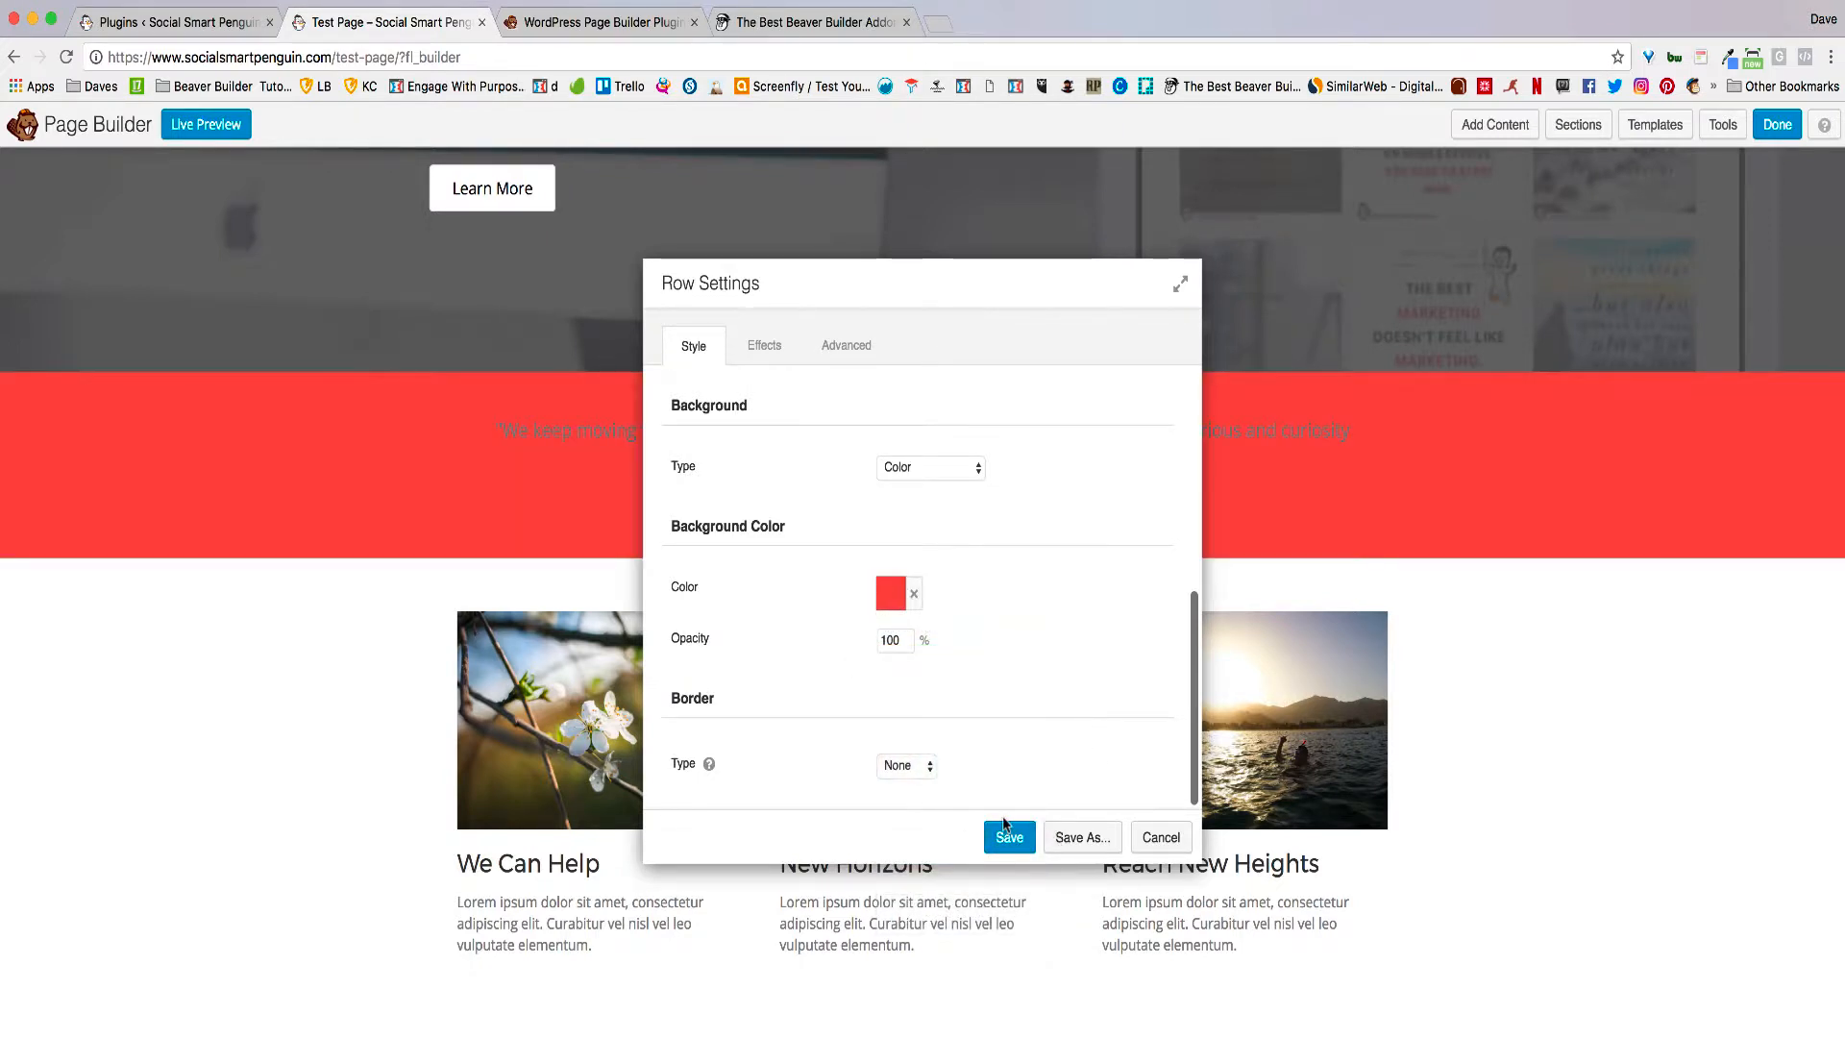
pyautogui.click(1008, 836)
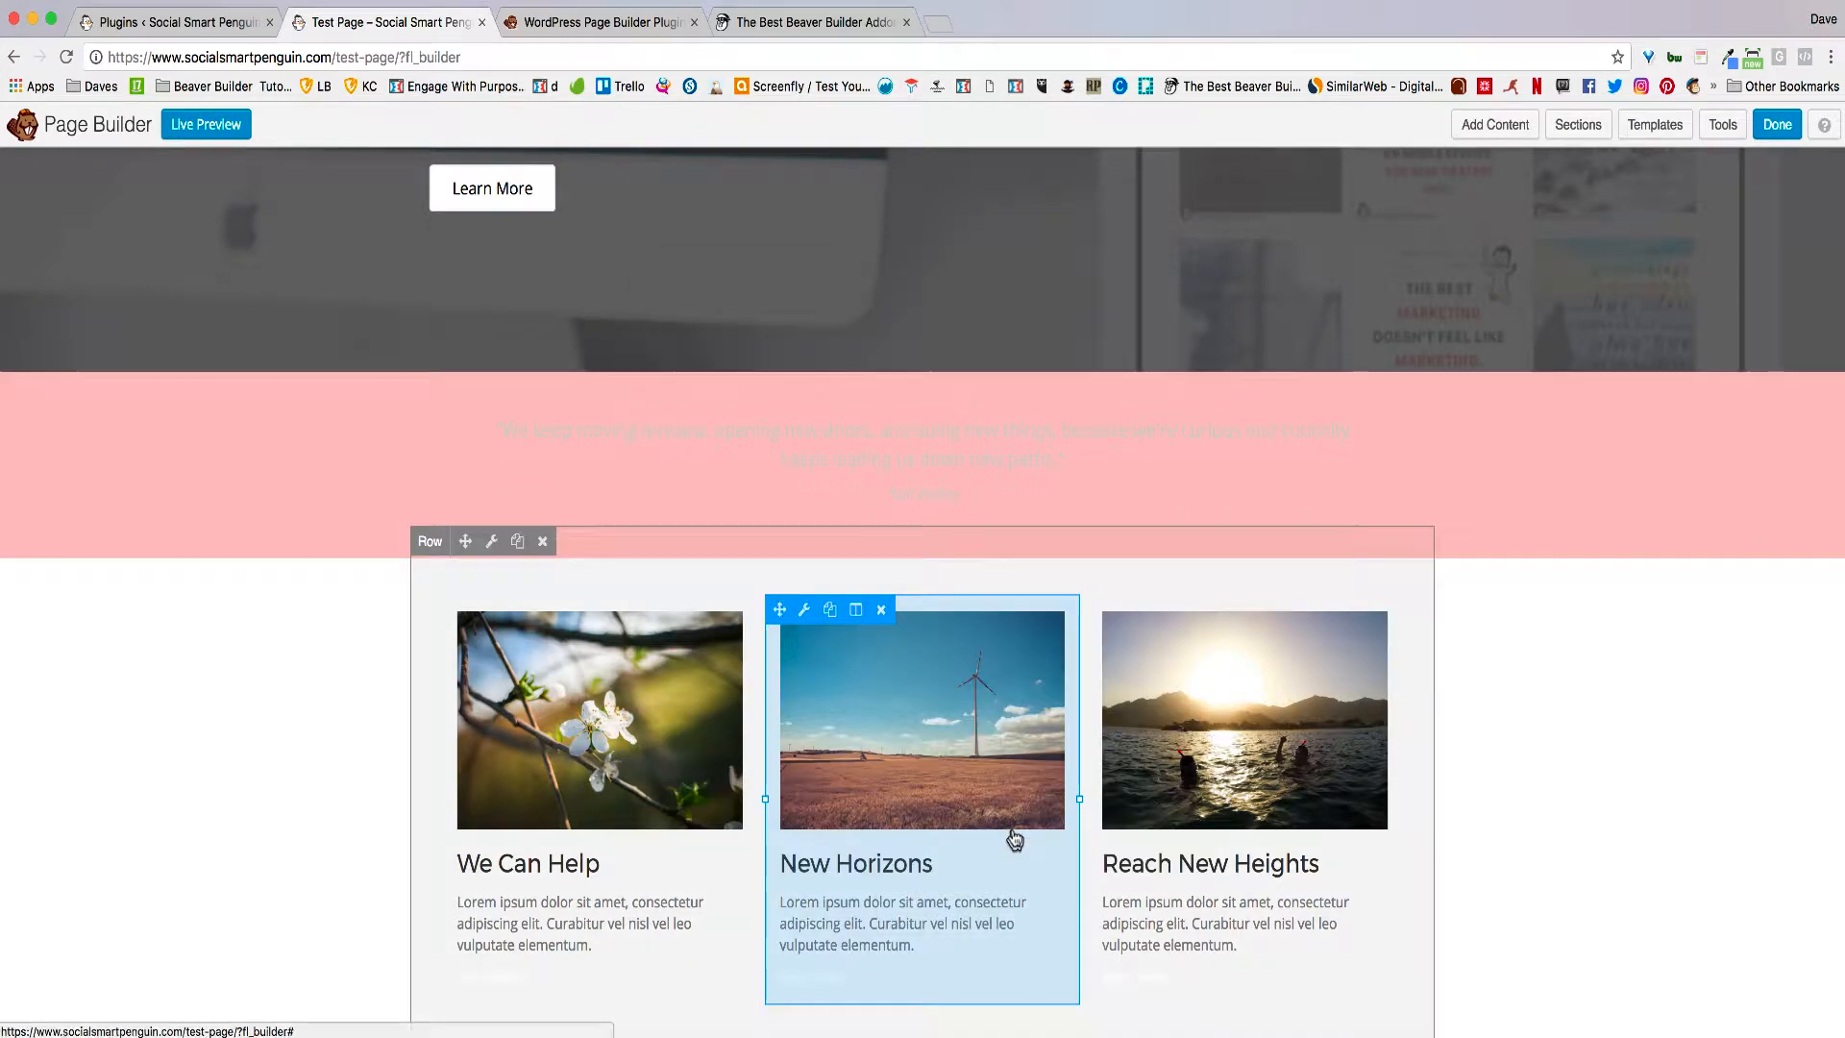
# Step: Recolor the whole Walt Disney quote and its attribution white and save the text settings
pyautogui.click(920, 440)
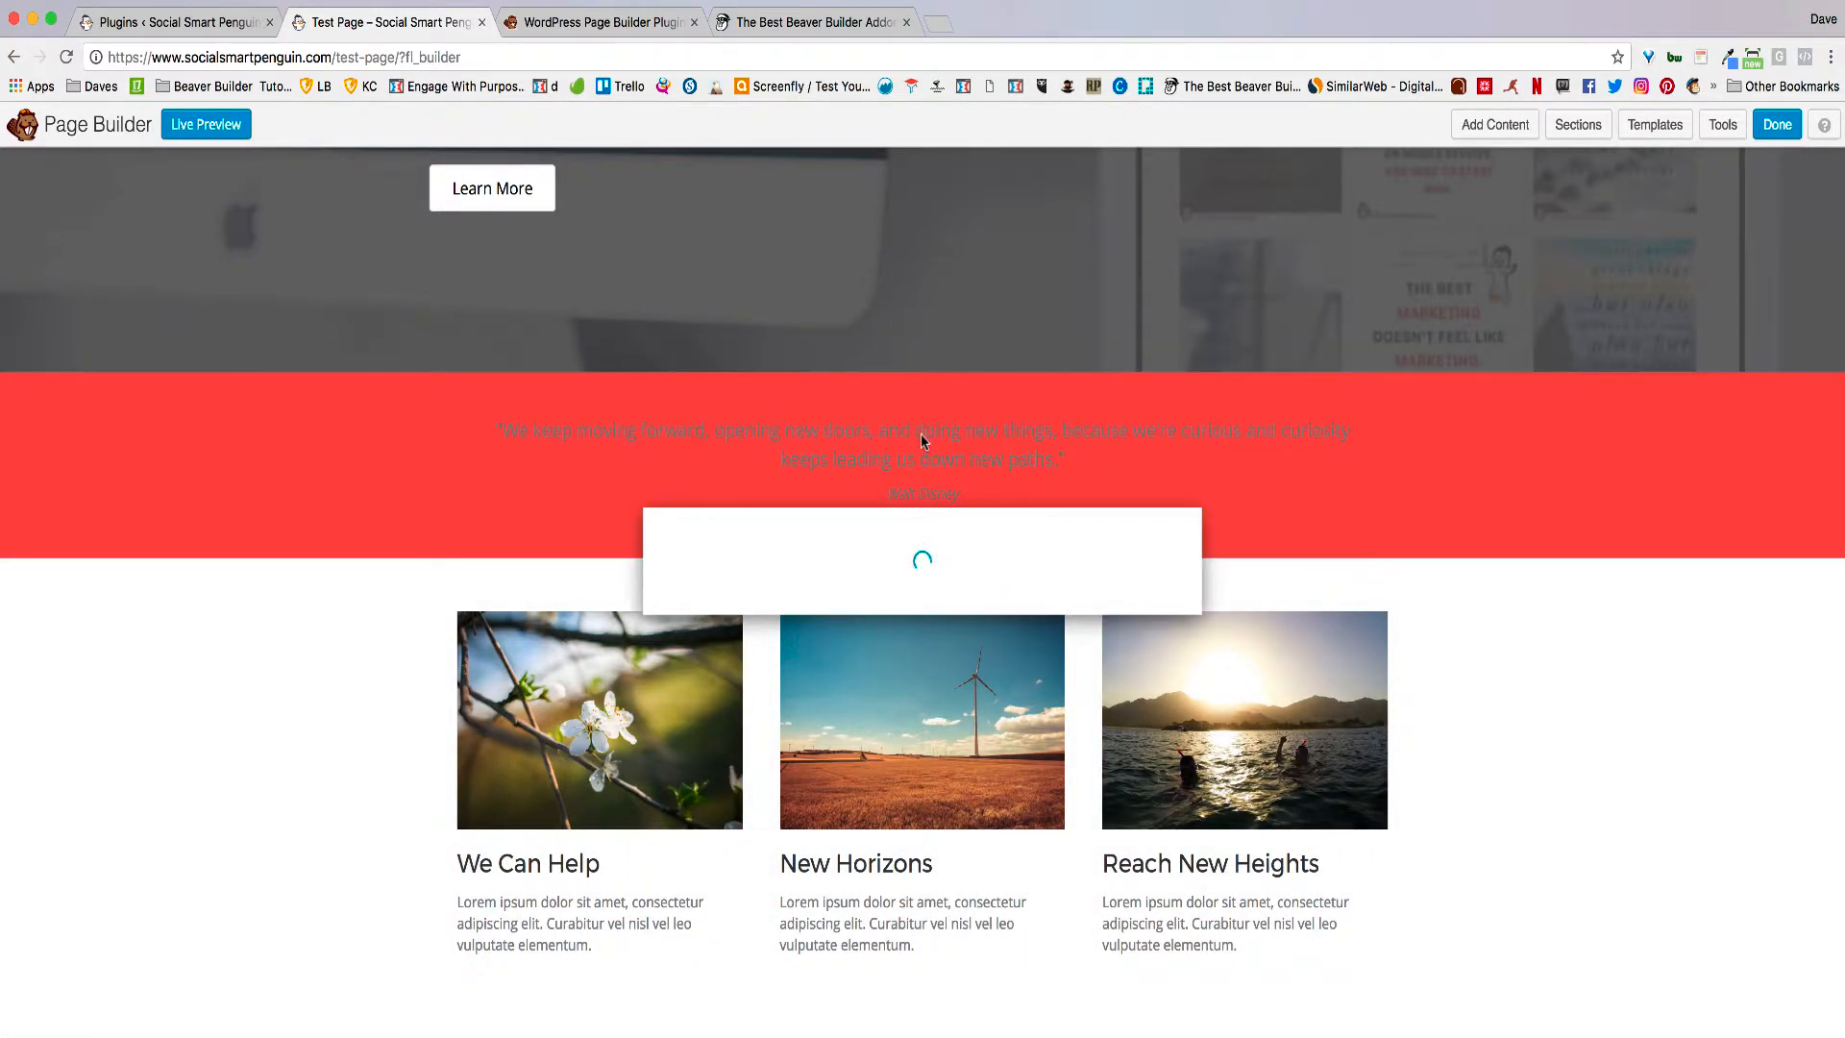
pyautogui.moveTo(885, 320); pyautogui.dragTo(1166, 252)
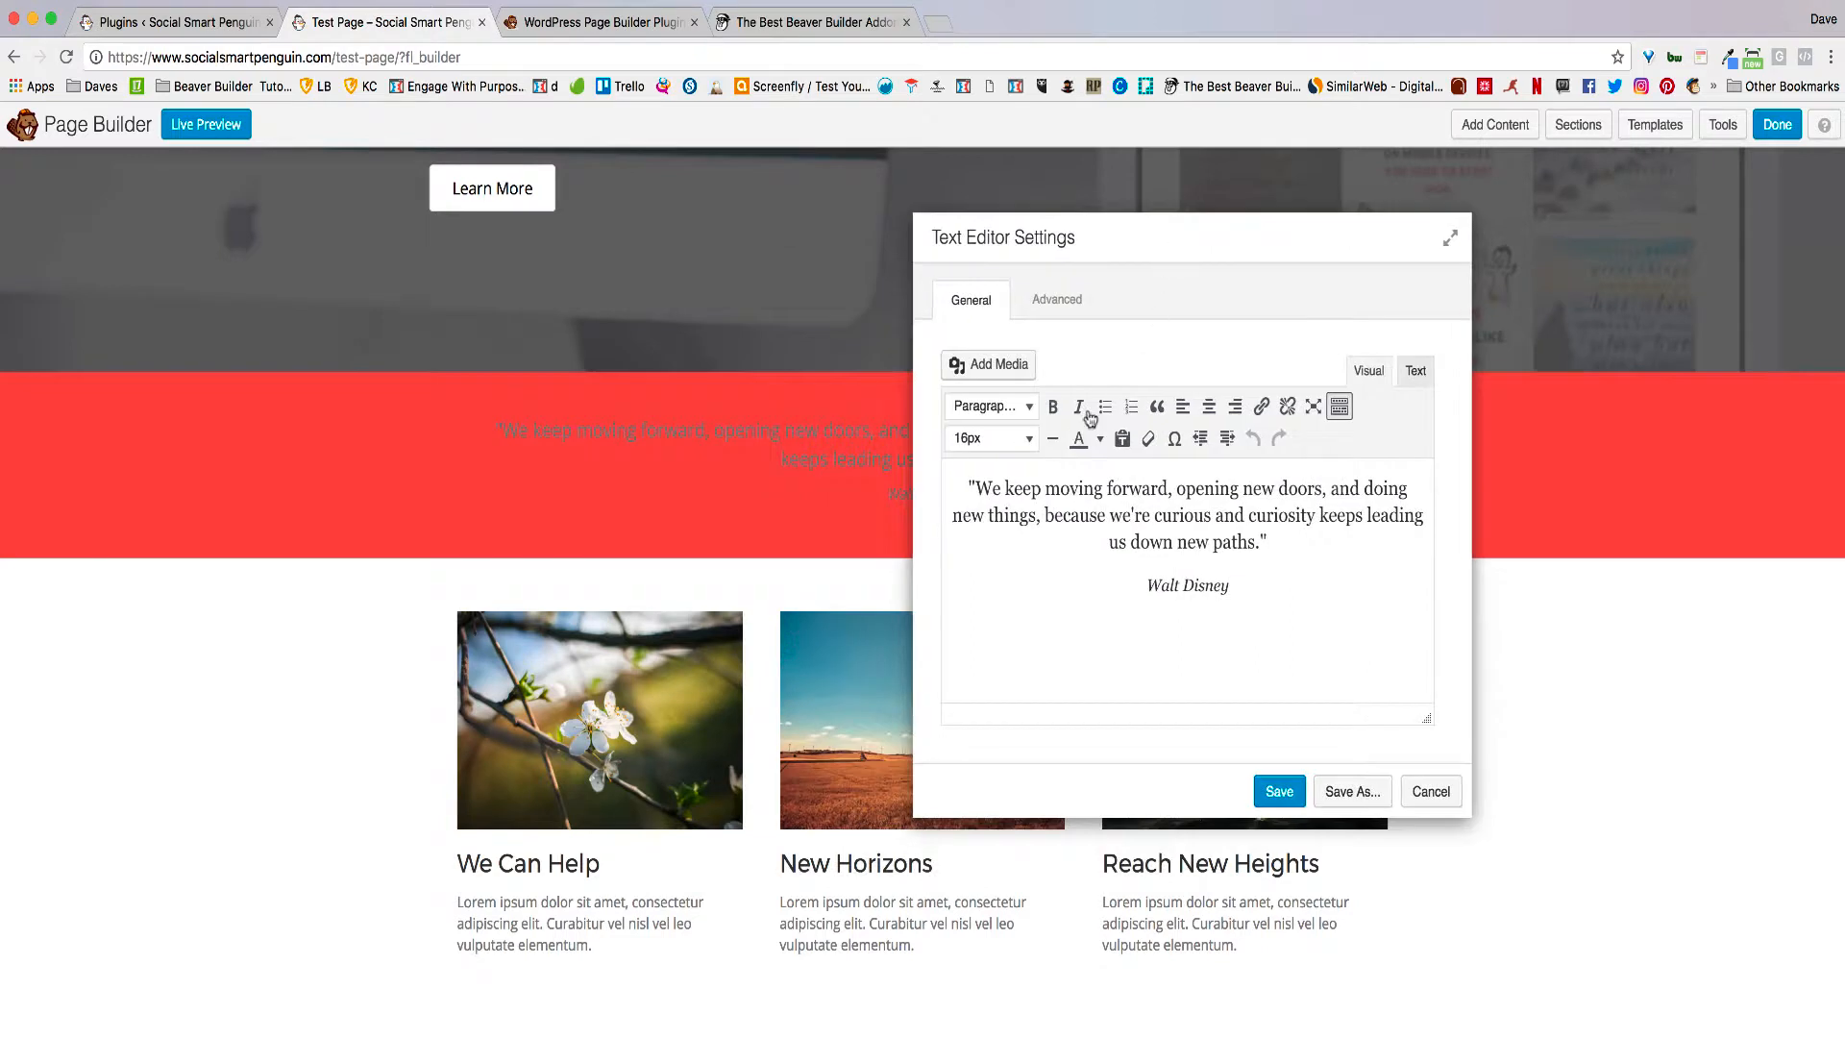
pyautogui.click(1174, 547)
pyautogui.moveTo(1231, 588); pyautogui.dragTo(970, 485)
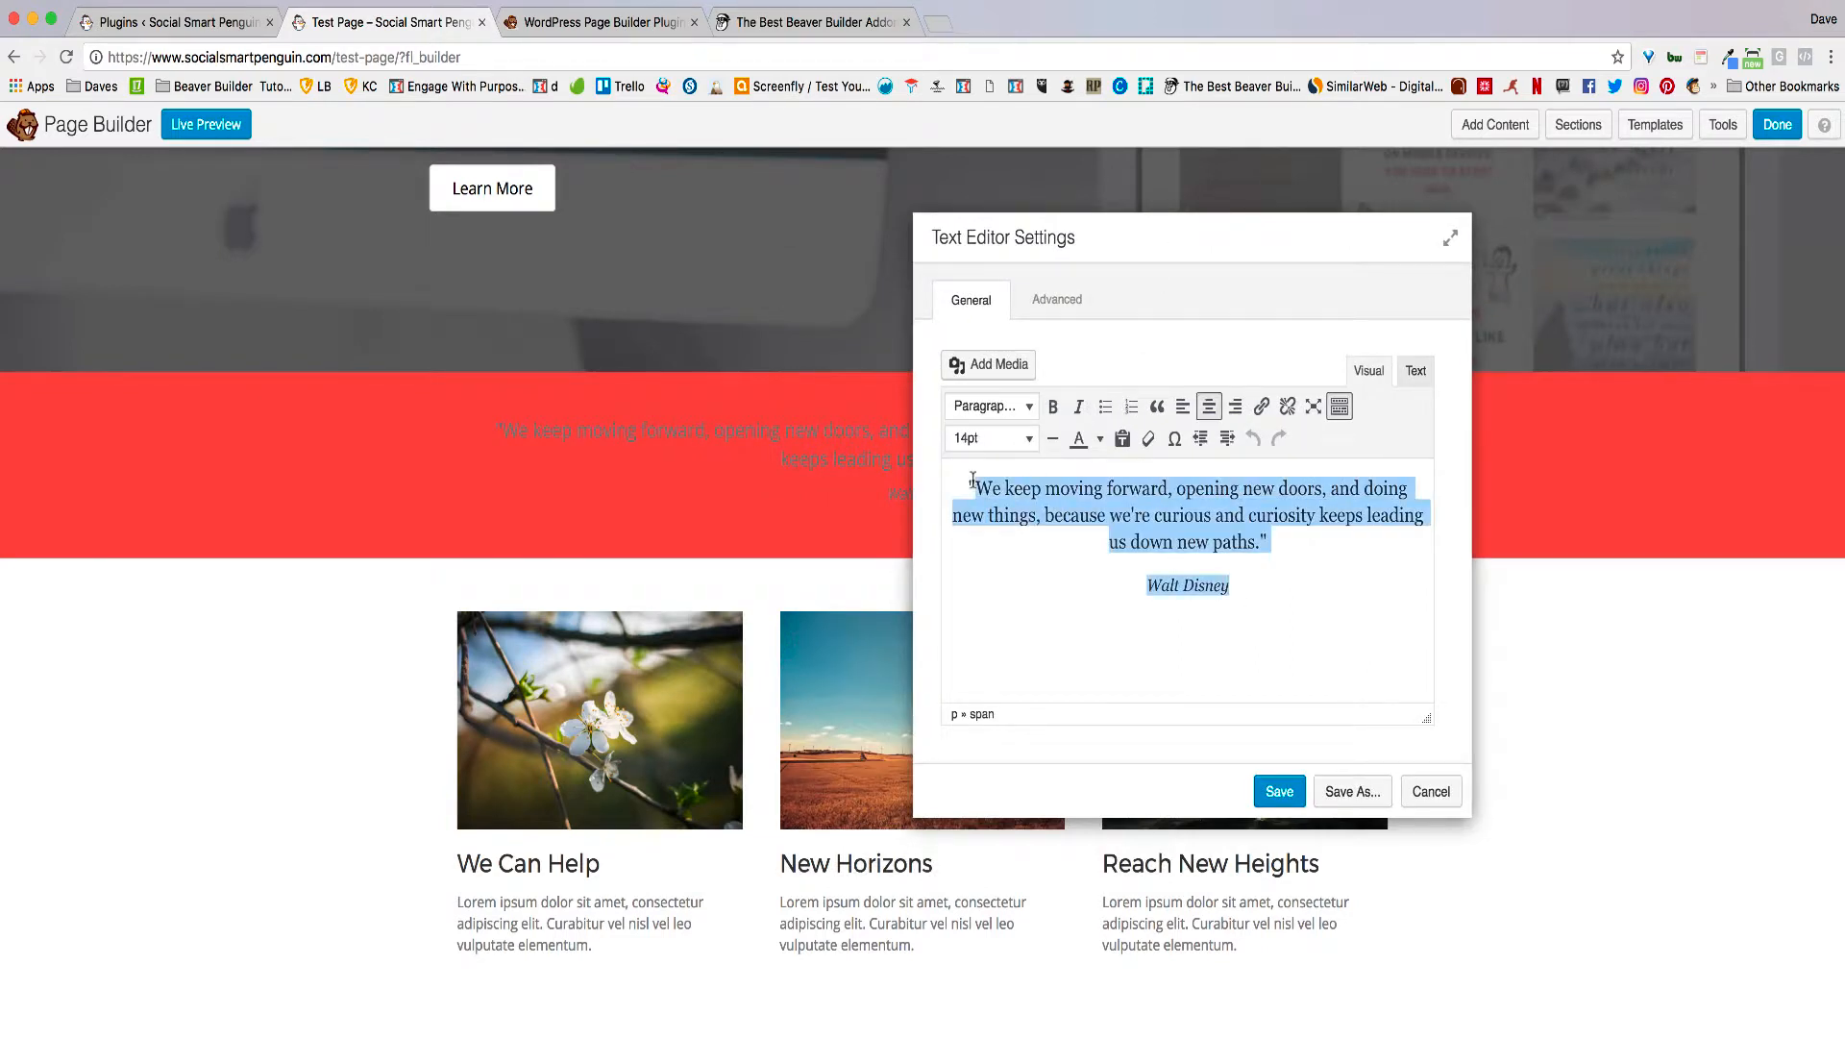
pyautogui.click(1100, 438)
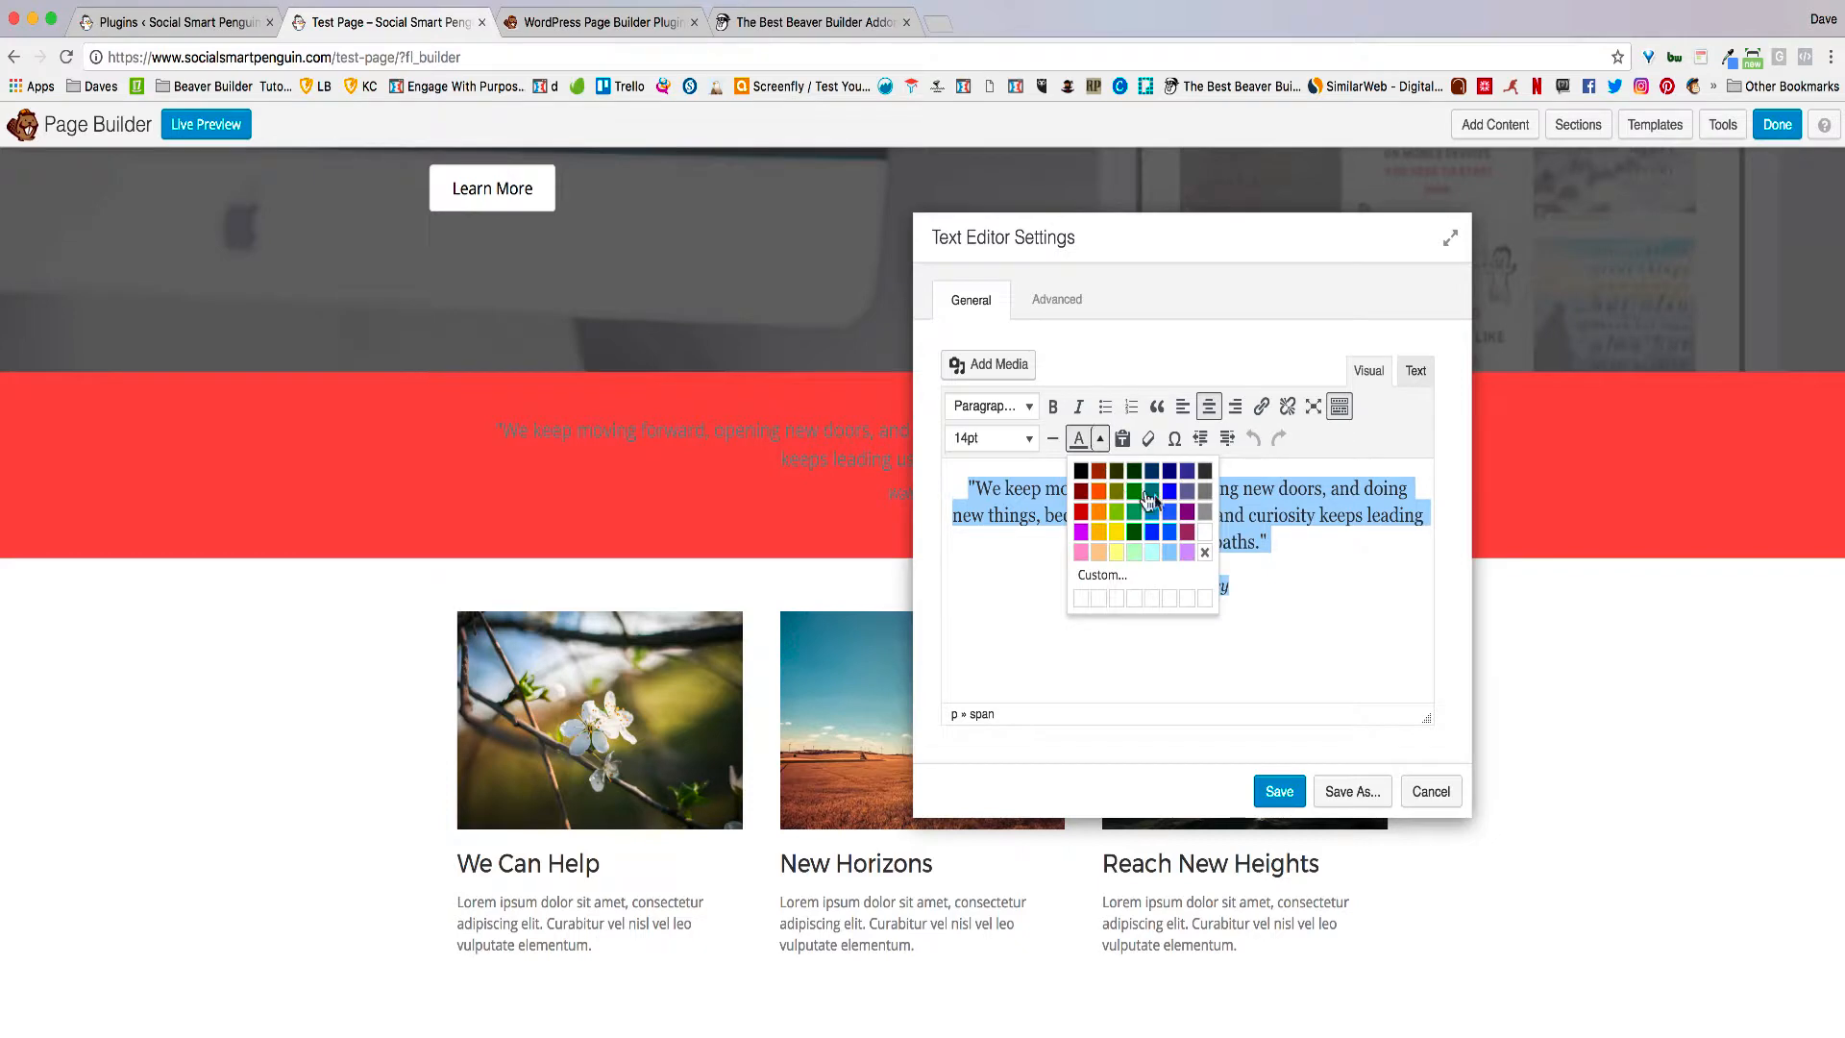
pyautogui.click(1200, 529)
pyautogui.click(1062, 601)
pyautogui.click(1280, 791)
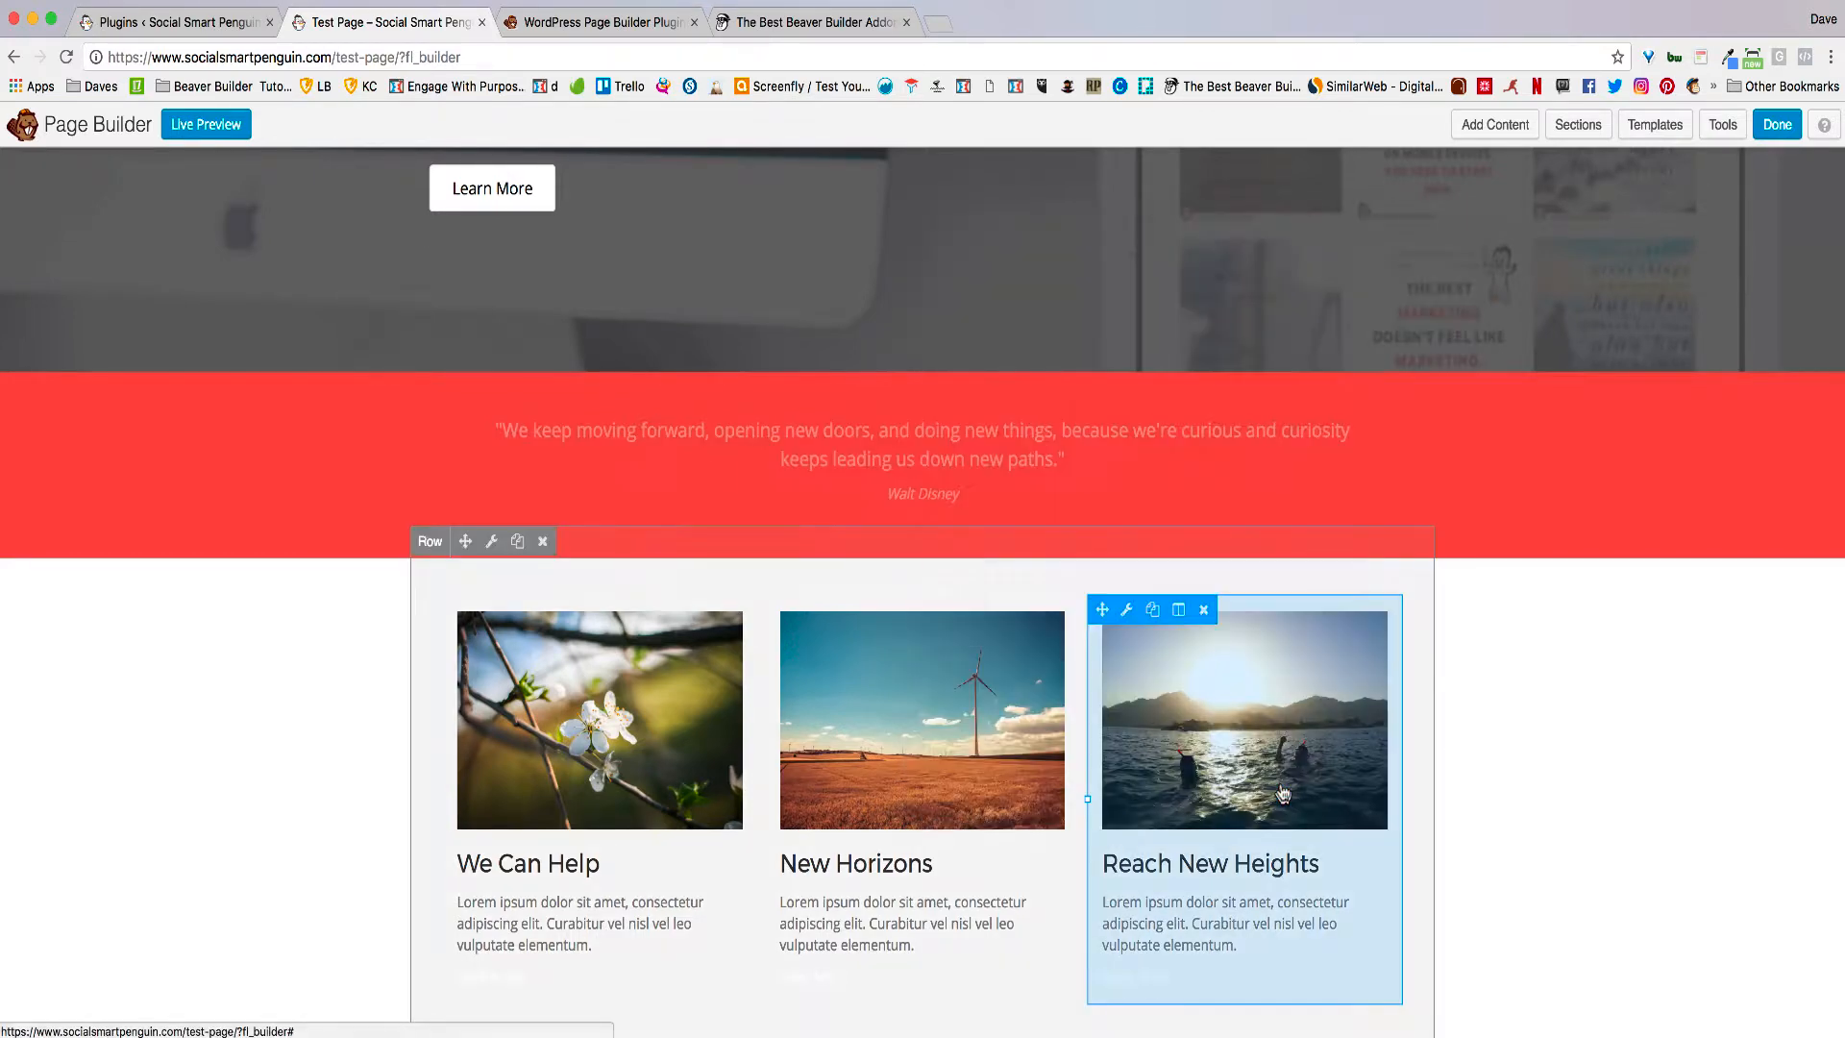
pyautogui.scroll(5, 1623, 694)
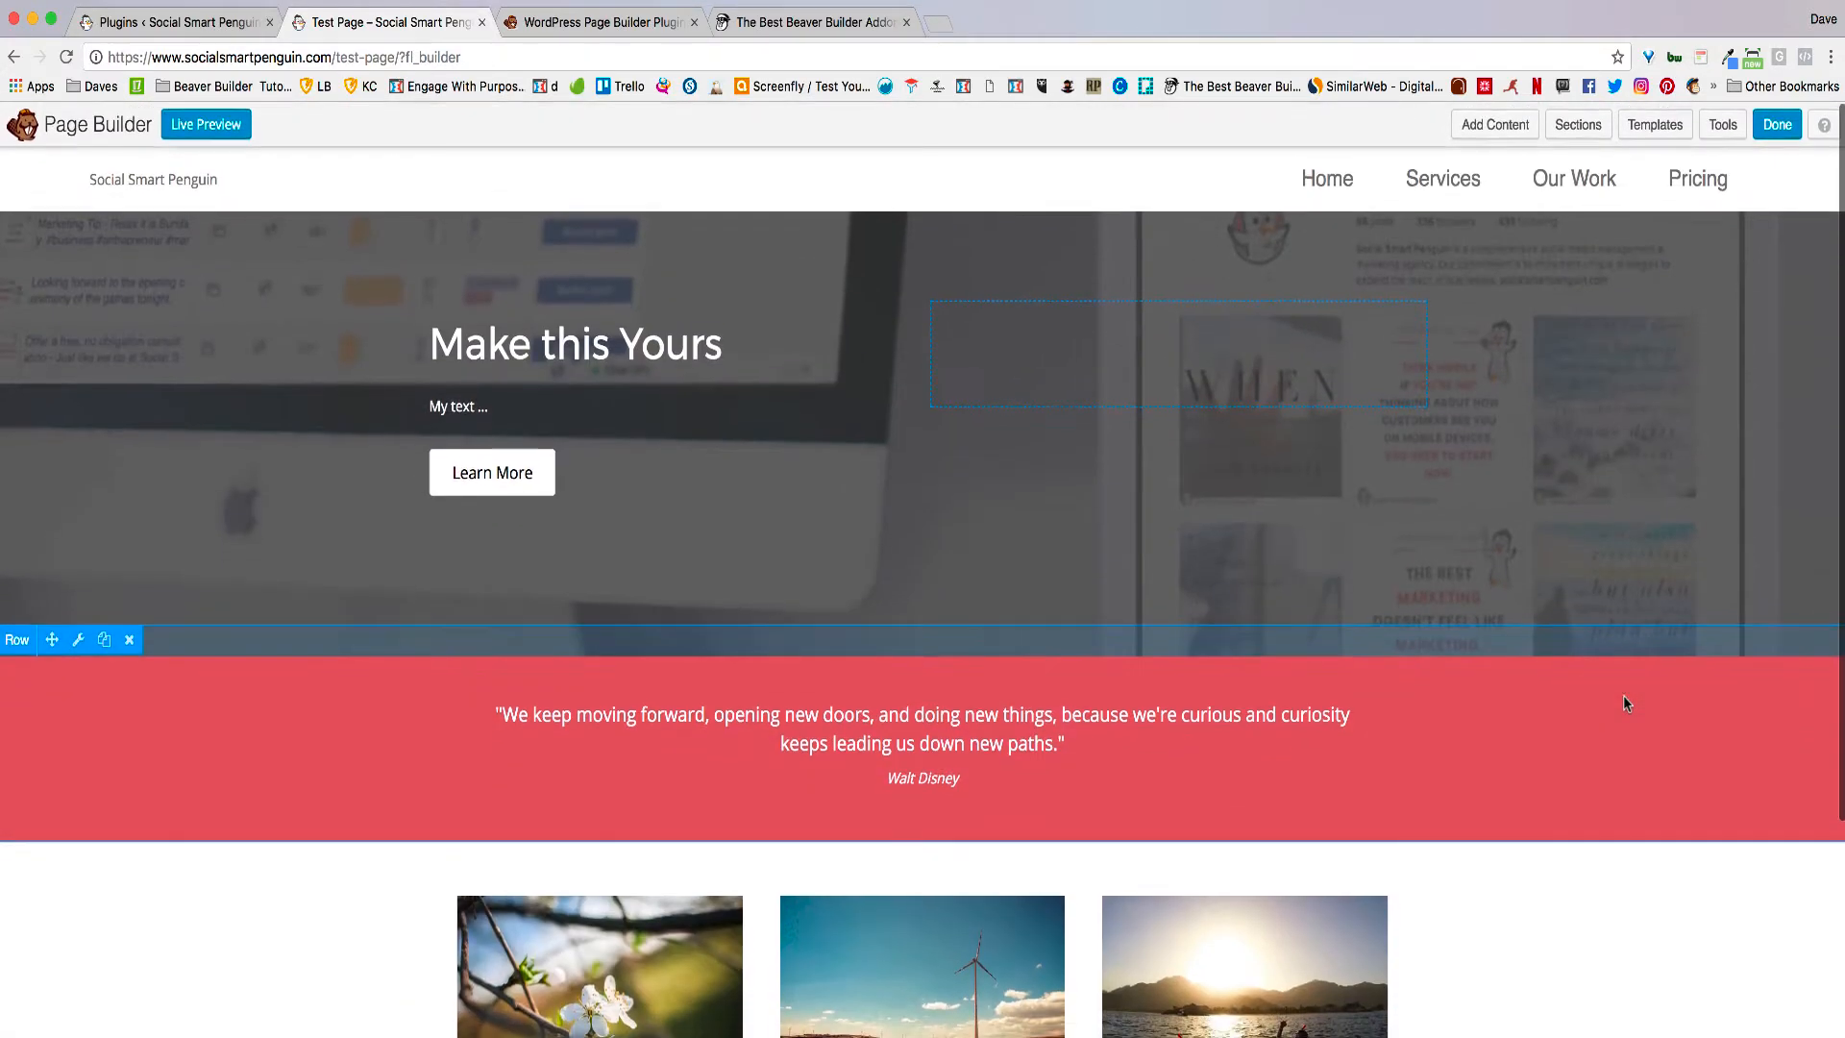
# Step: Insert the orange "Send us a message" Contact Info section 59 between the hero row and the quote row
pyautogui.click(1487, 135)
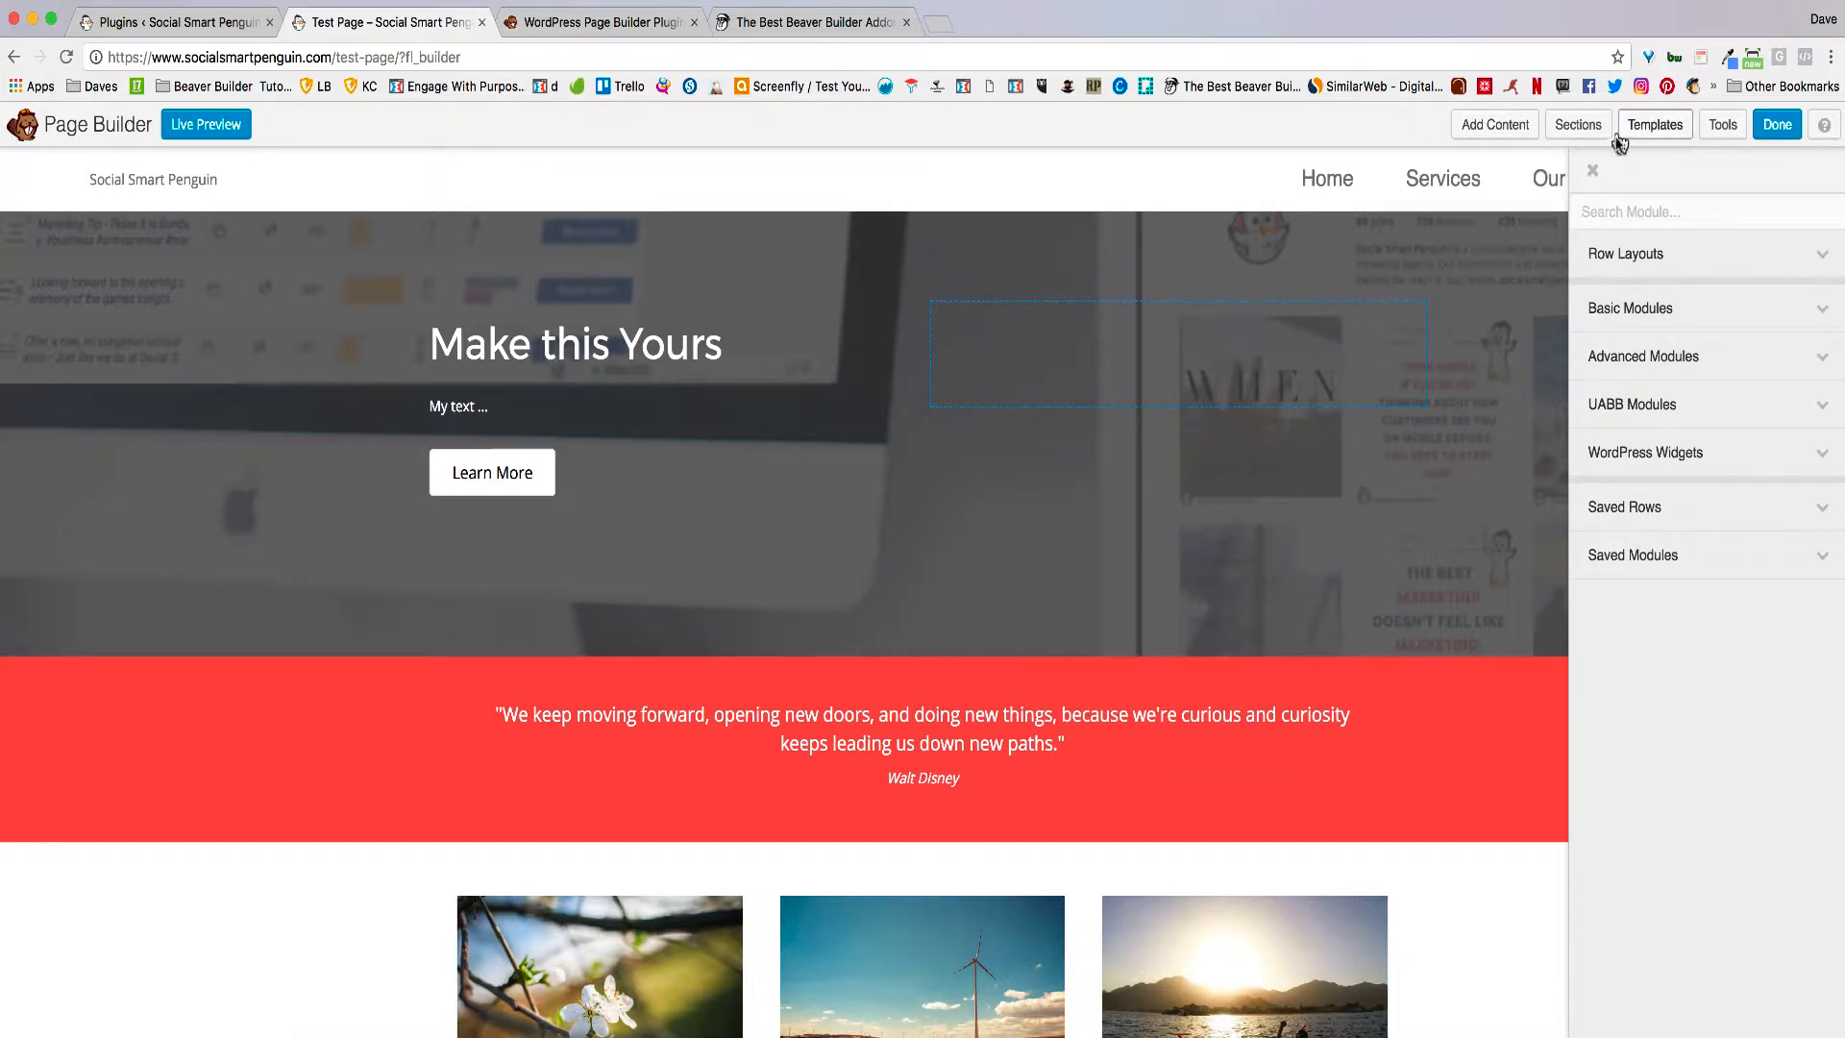
pyautogui.click(1592, 170)
pyautogui.click(1591, 135)
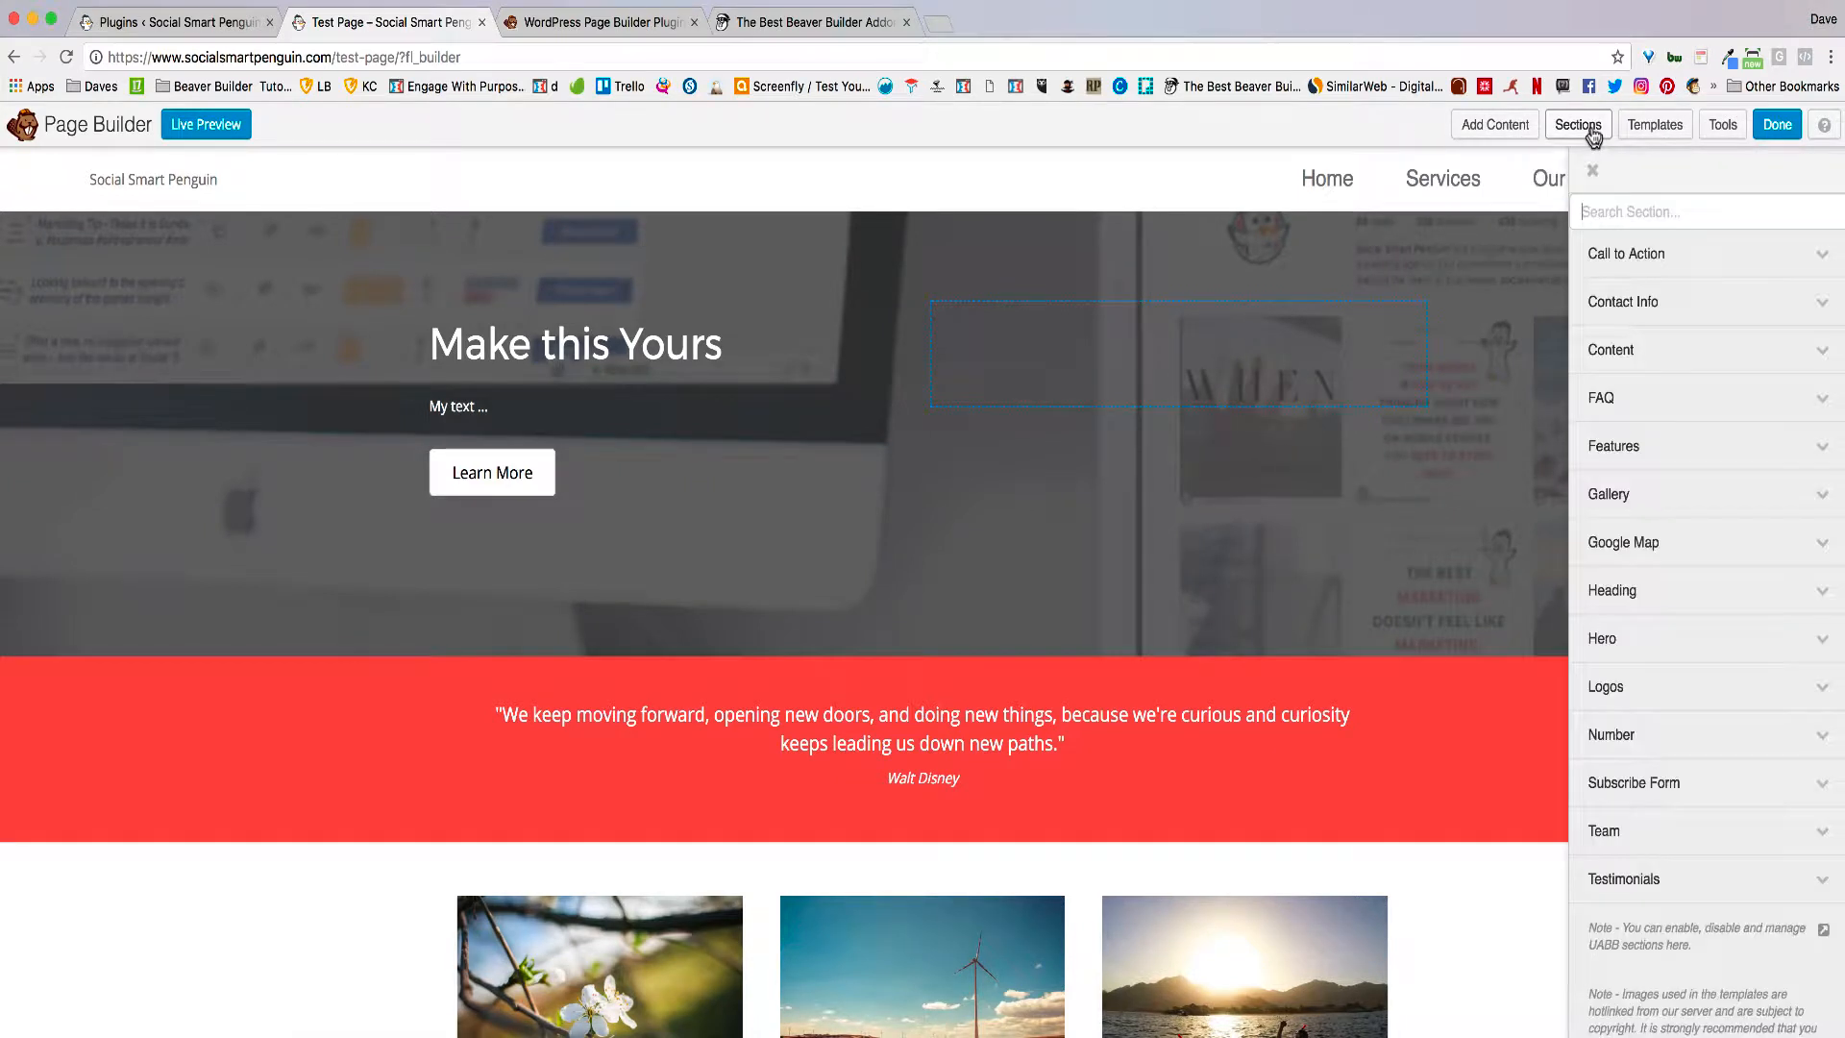
pyautogui.click(1680, 300)
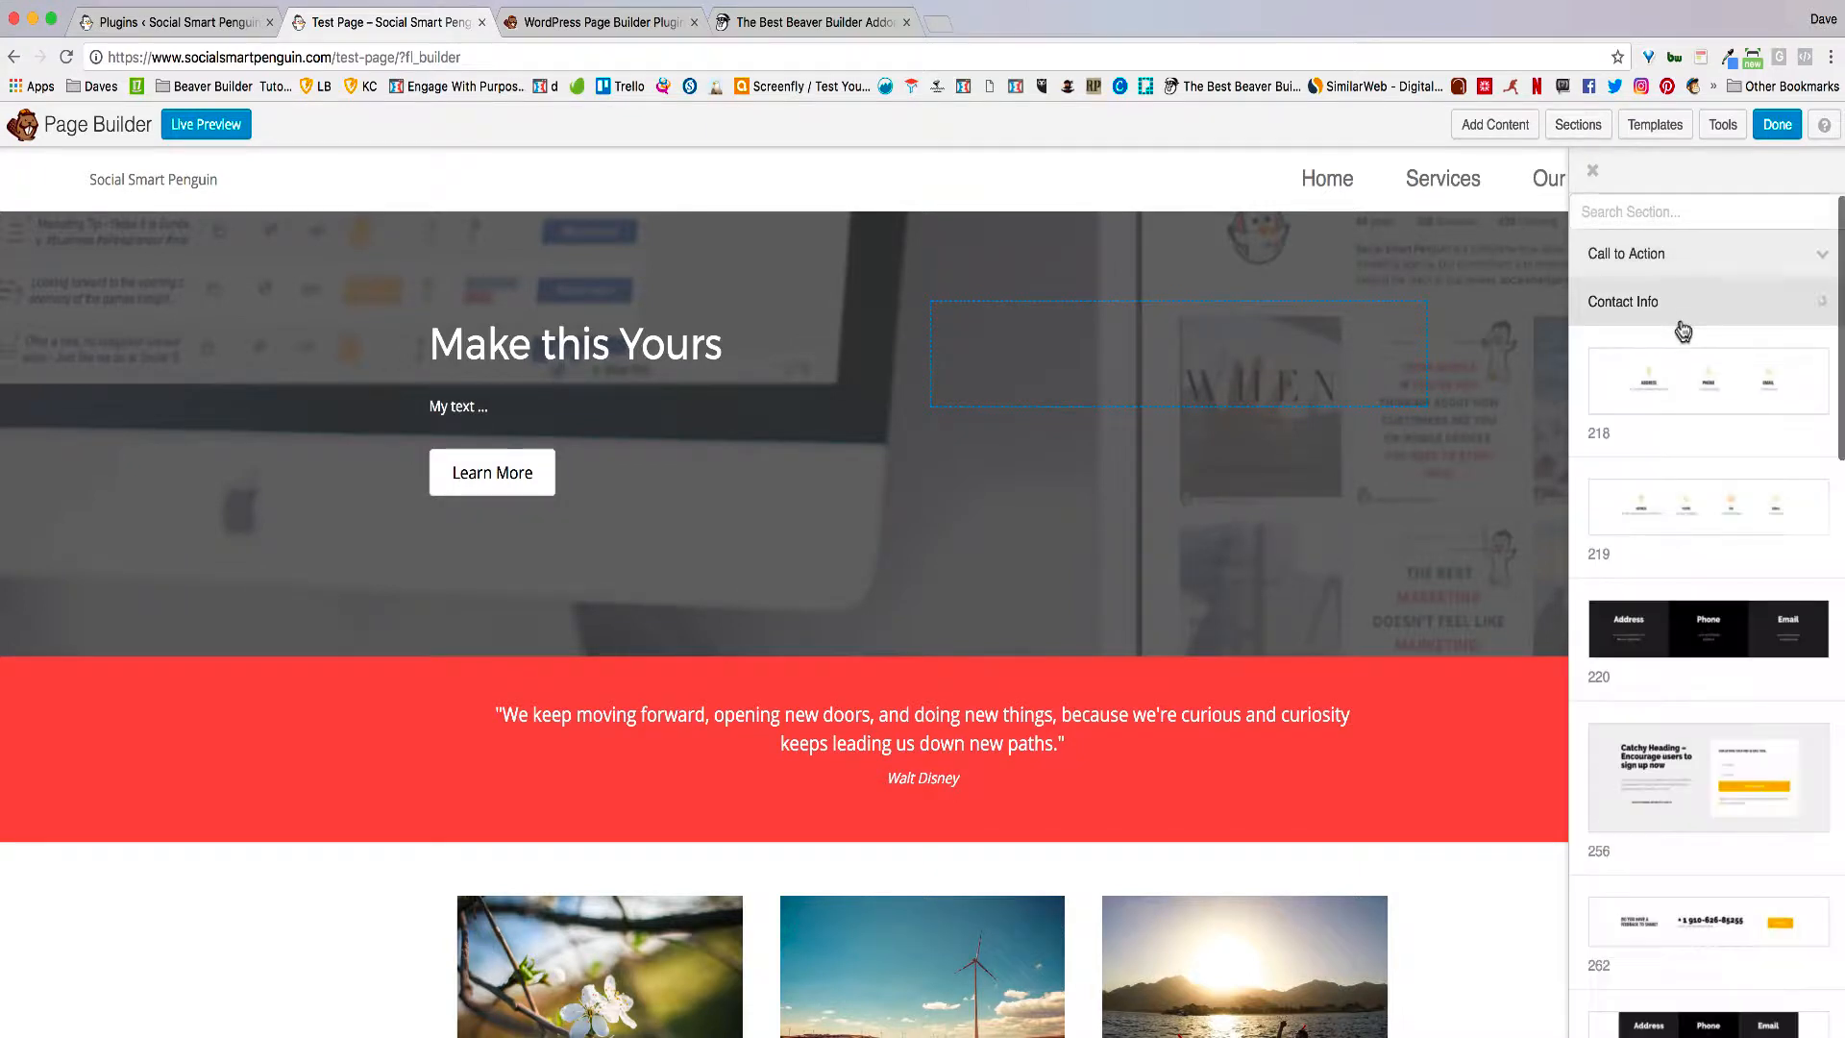
pyautogui.scroll(-4, 1681, 330)
pyautogui.scroll(-10, 1682, 331)
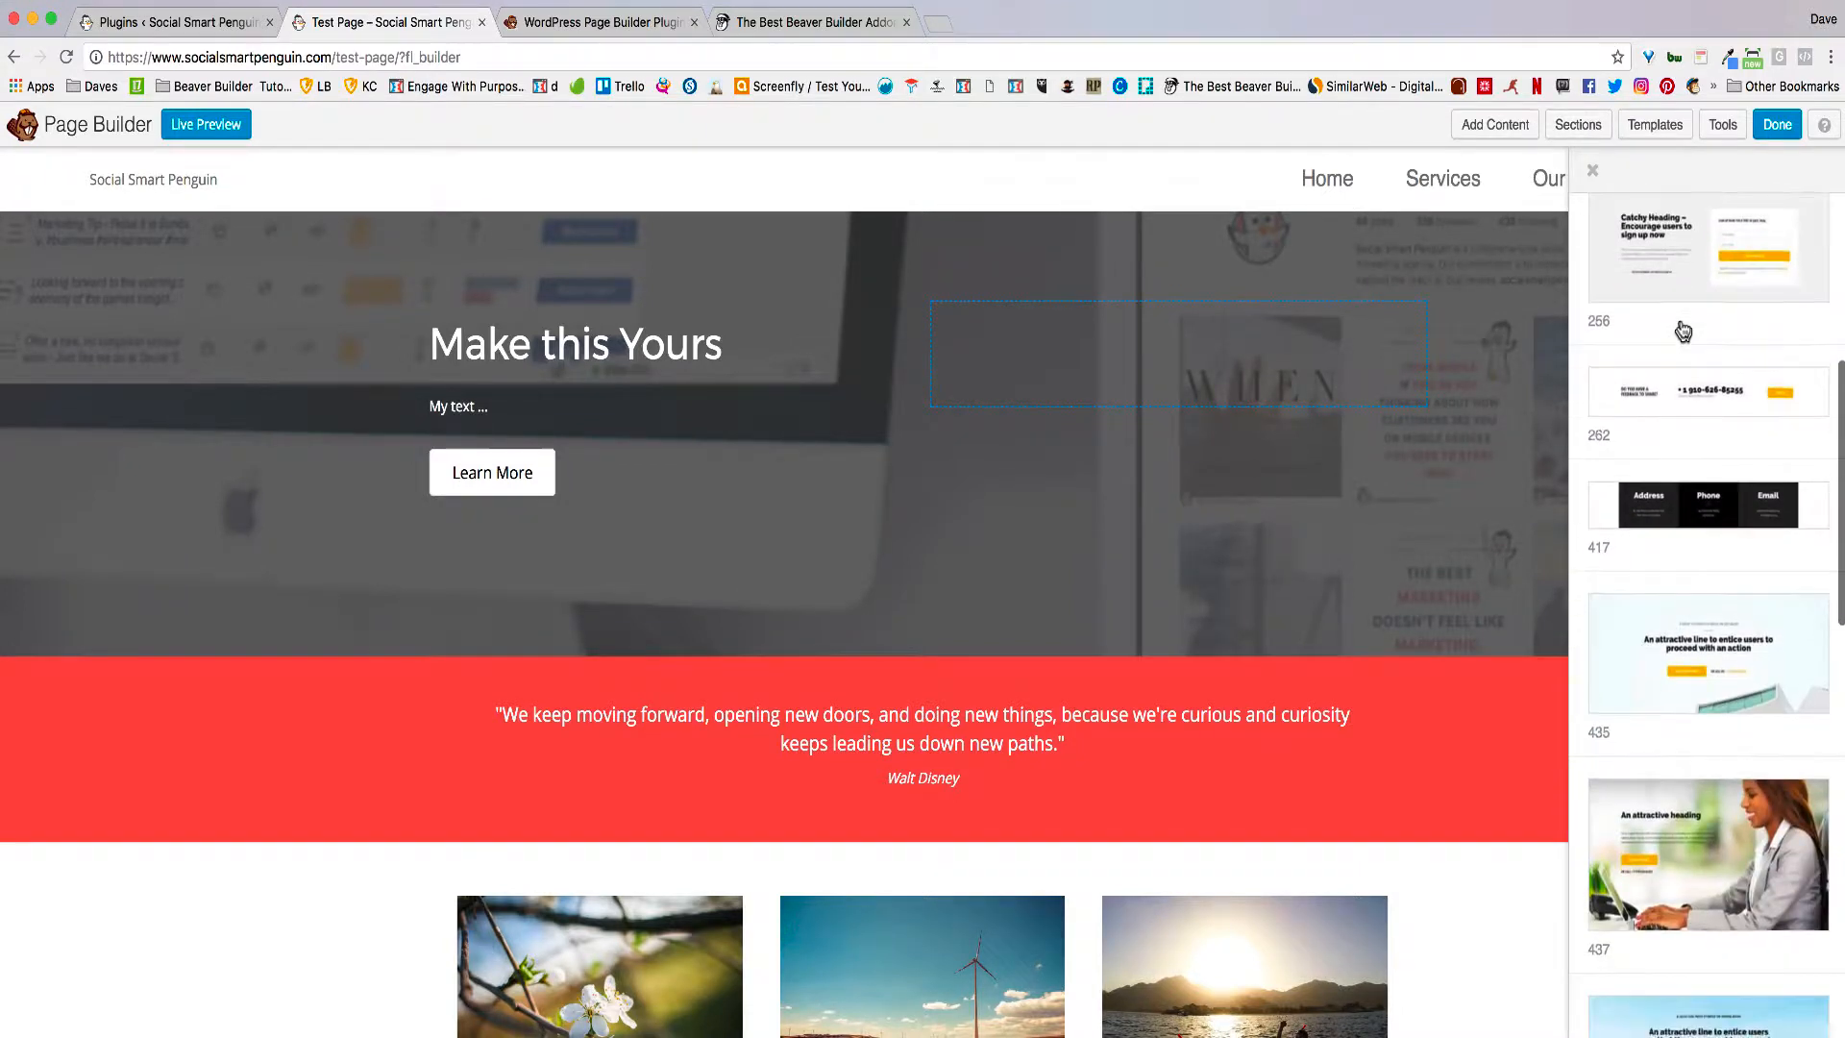
pyautogui.scroll(-3, 1682, 330)
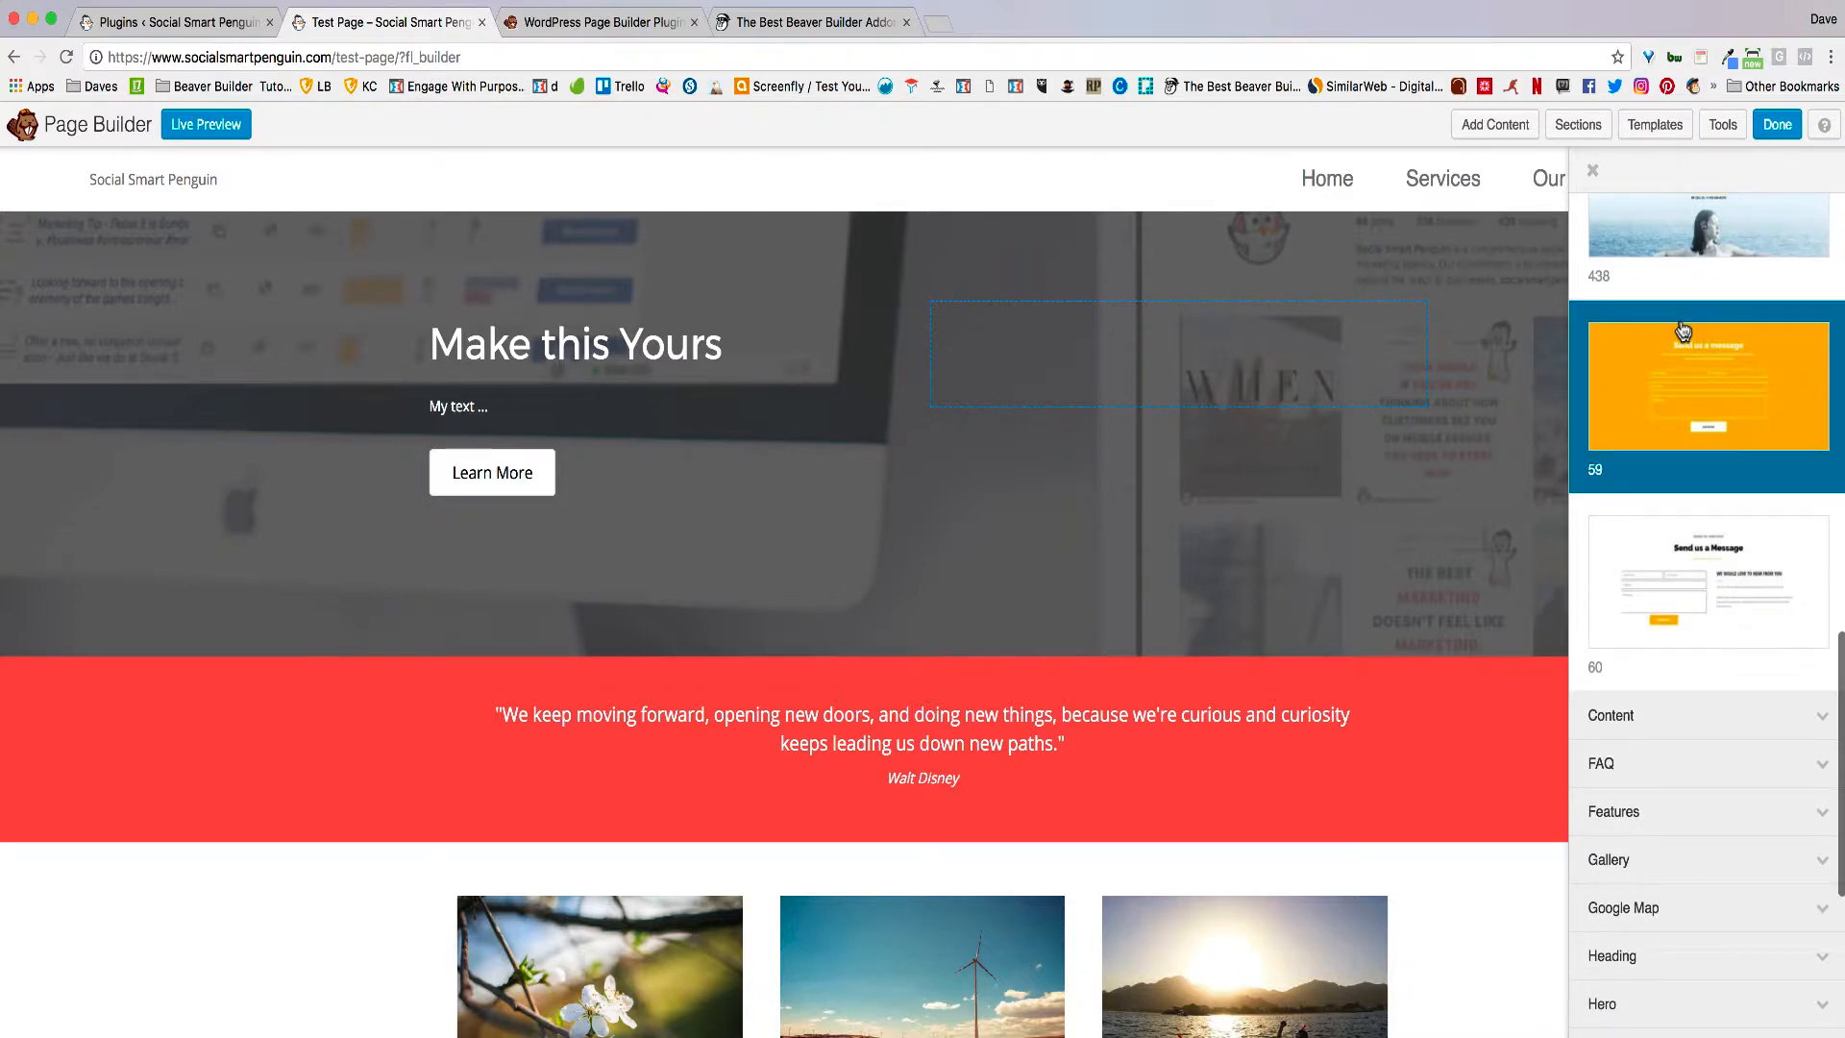
pyautogui.moveTo(1682, 331); pyautogui.dragTo(646, 785)
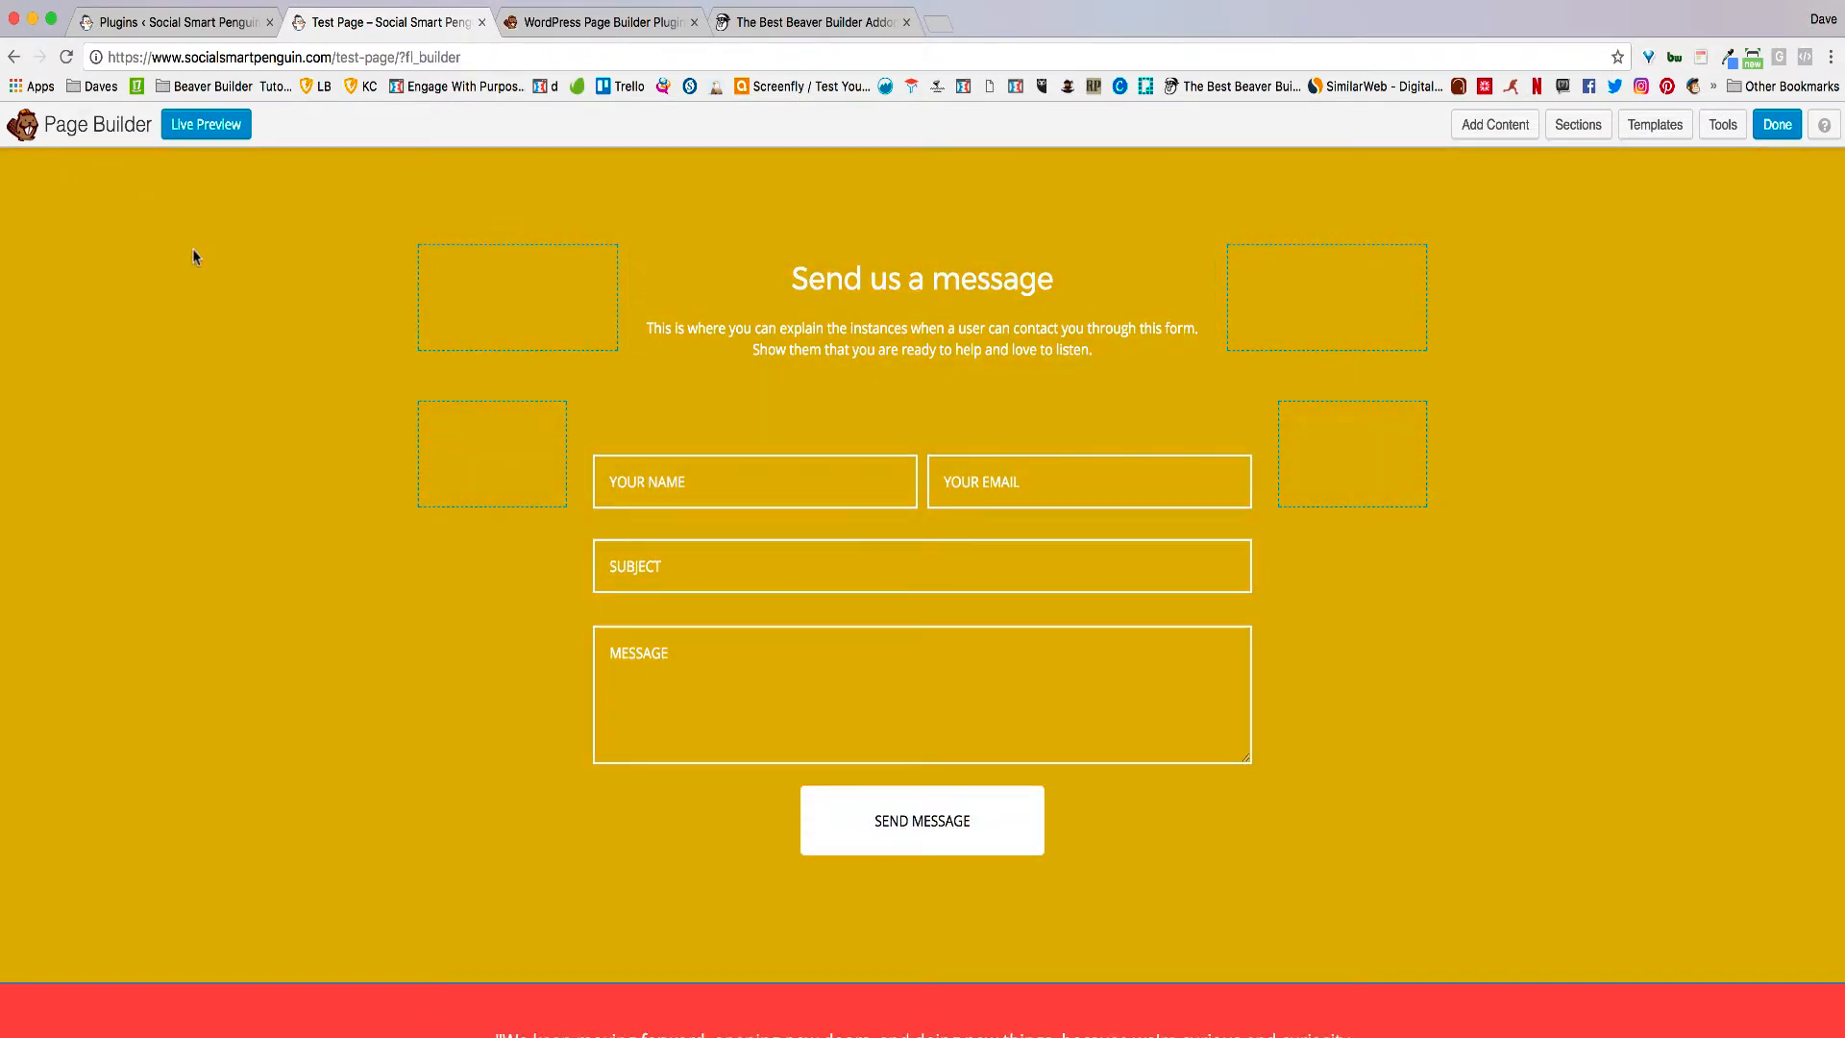
# Step: Set the "Send us a message" row's background color to the dark preset #2f2f2f and save the row settings
pyautogui.scroll(2, 192, 255)
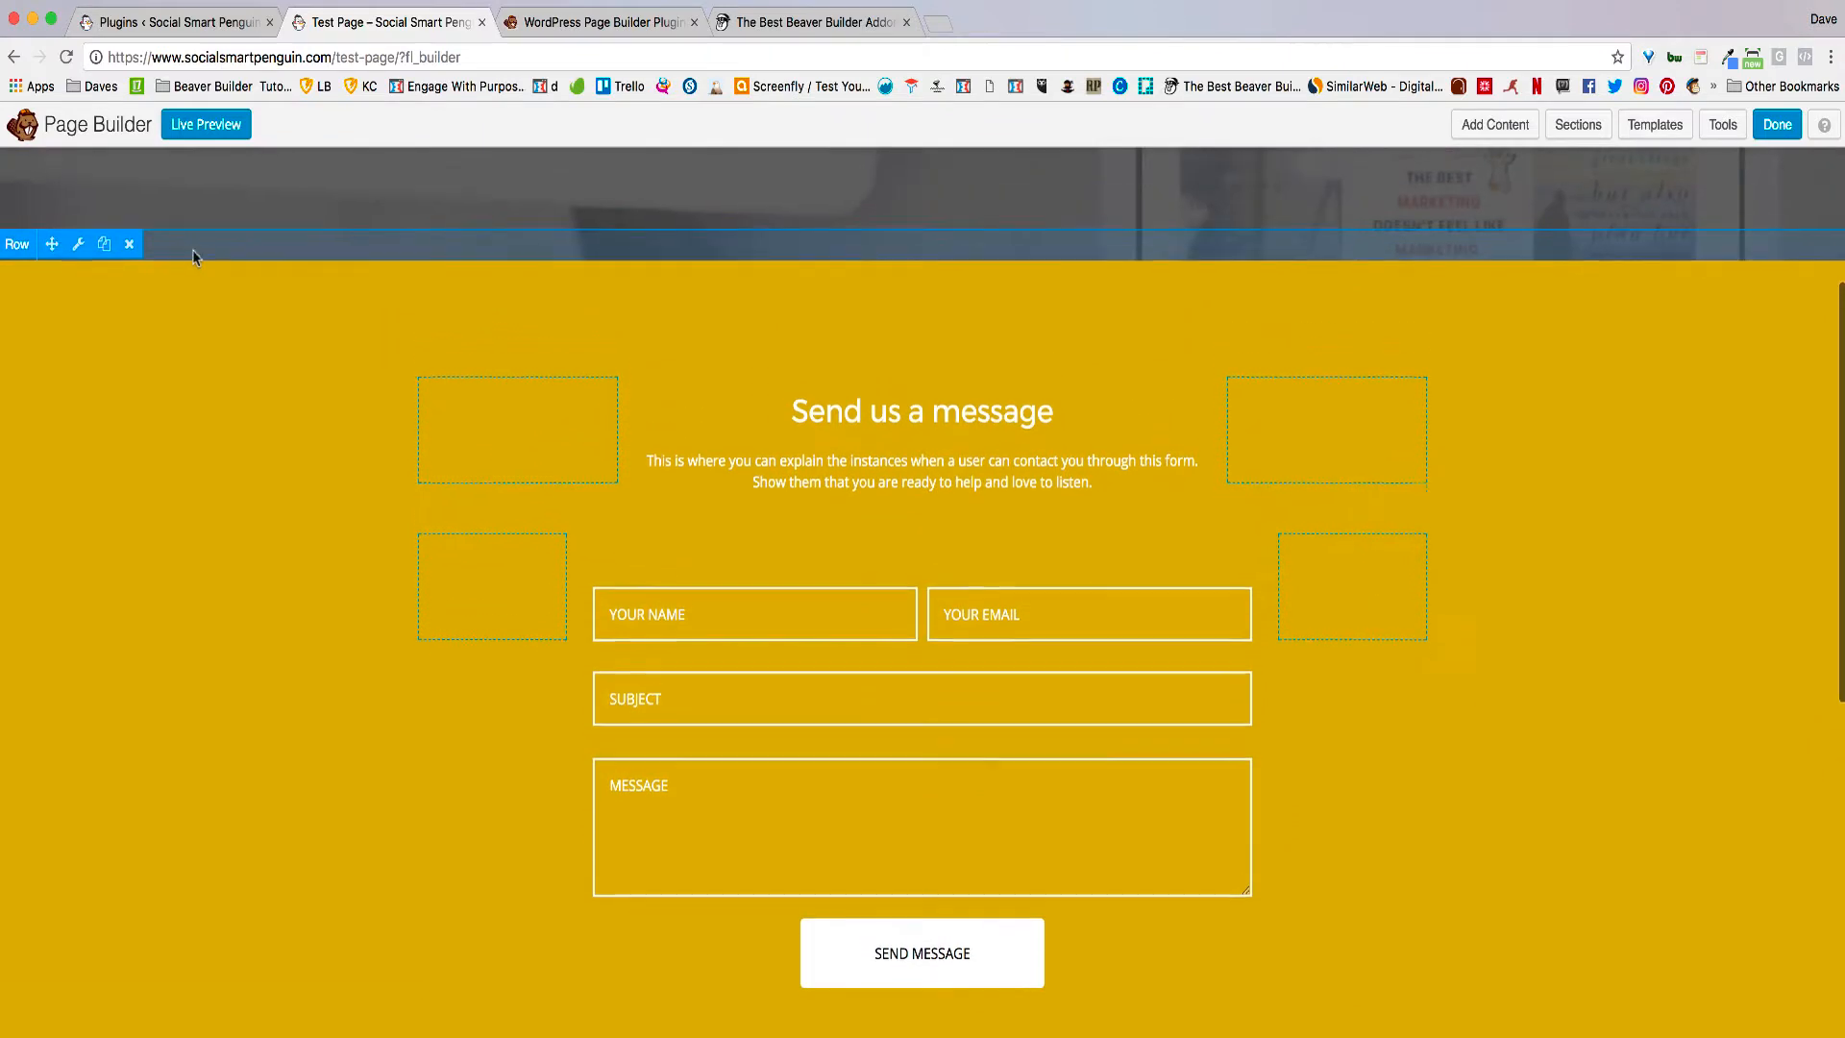
pyautogui.click(79, 247)
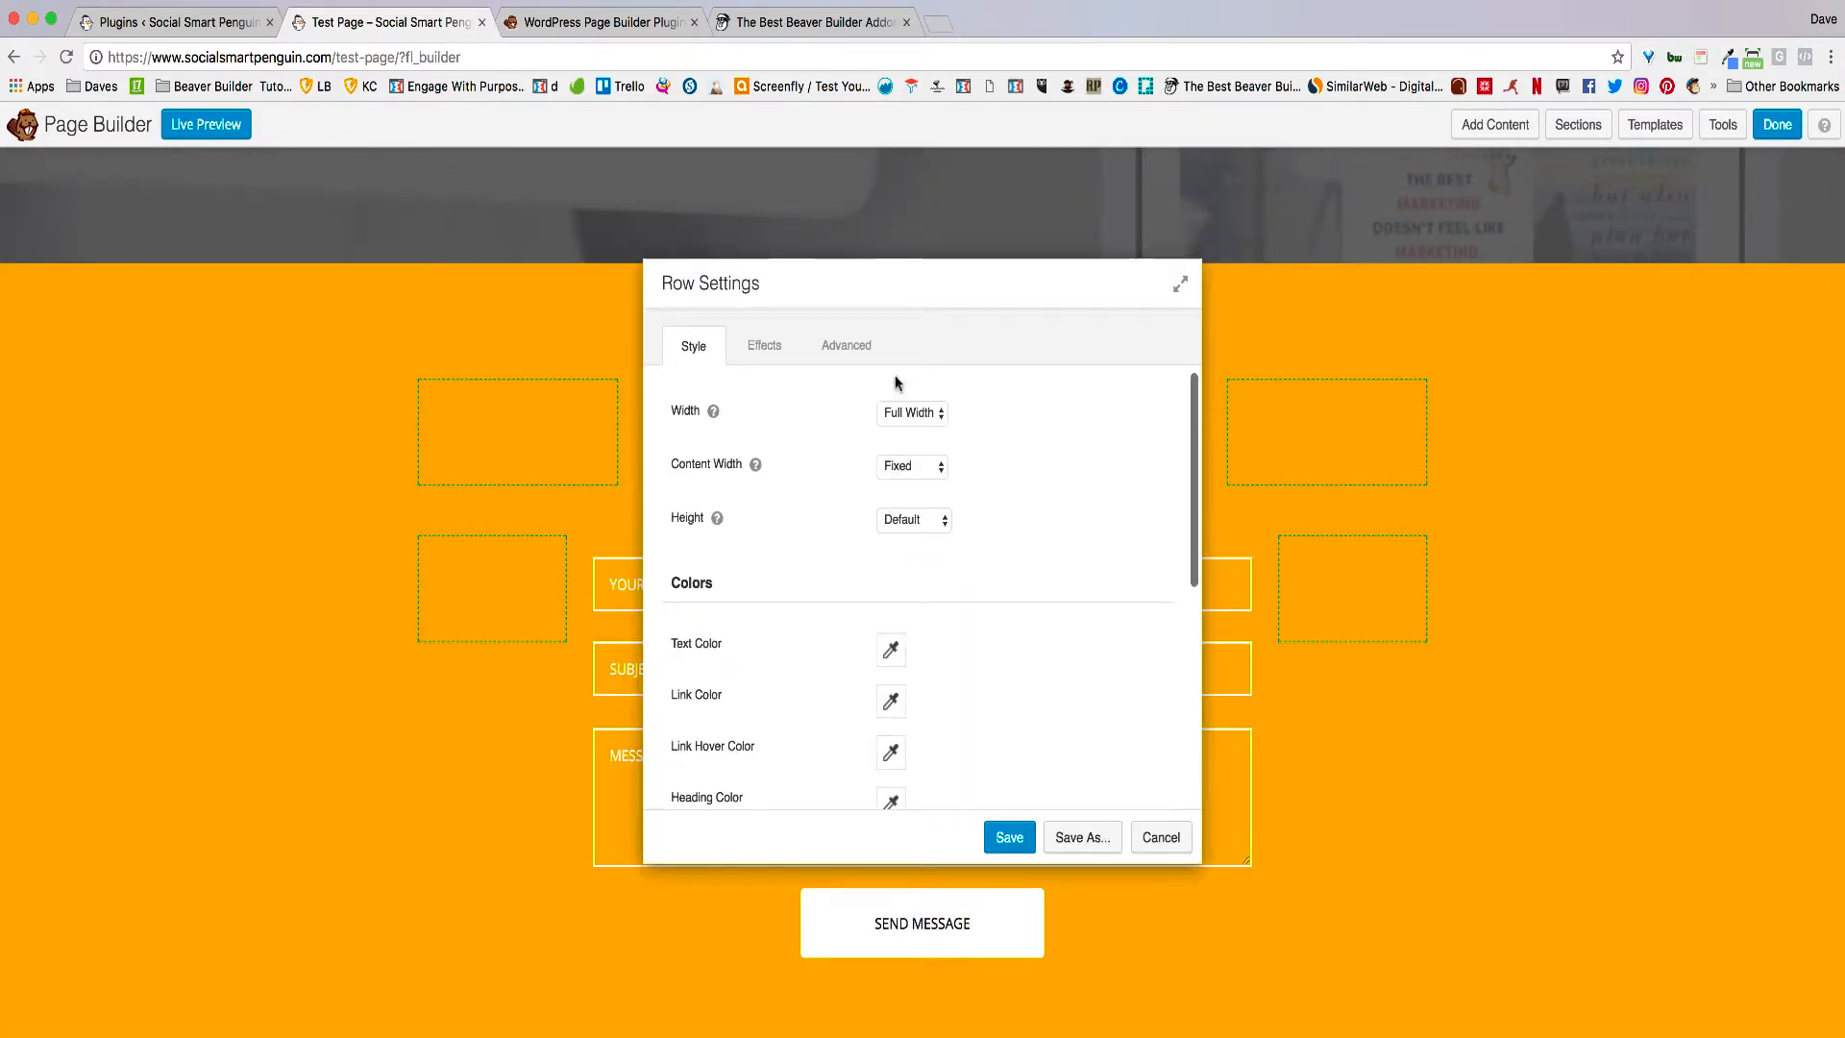
pyautogui.click(850, 355)
pyautogui.click(716, 355)
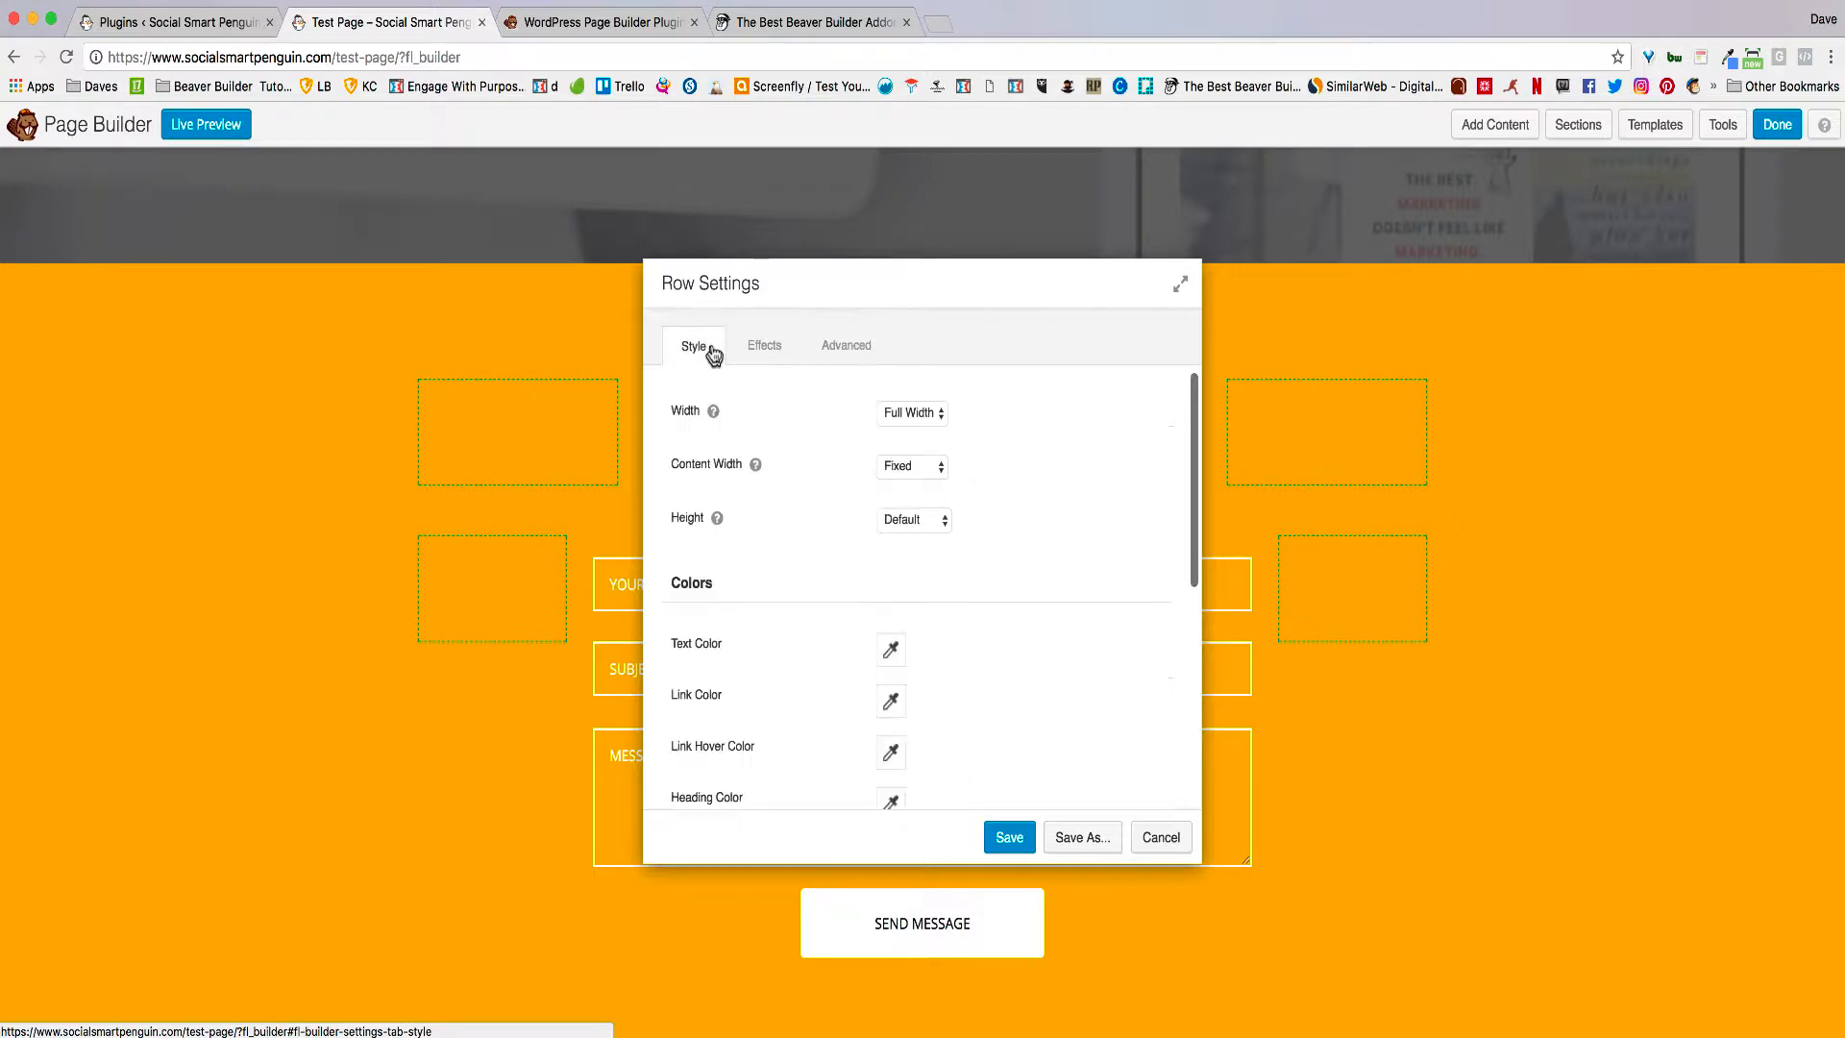
pyautogui.scroll(-5, 826, 518)
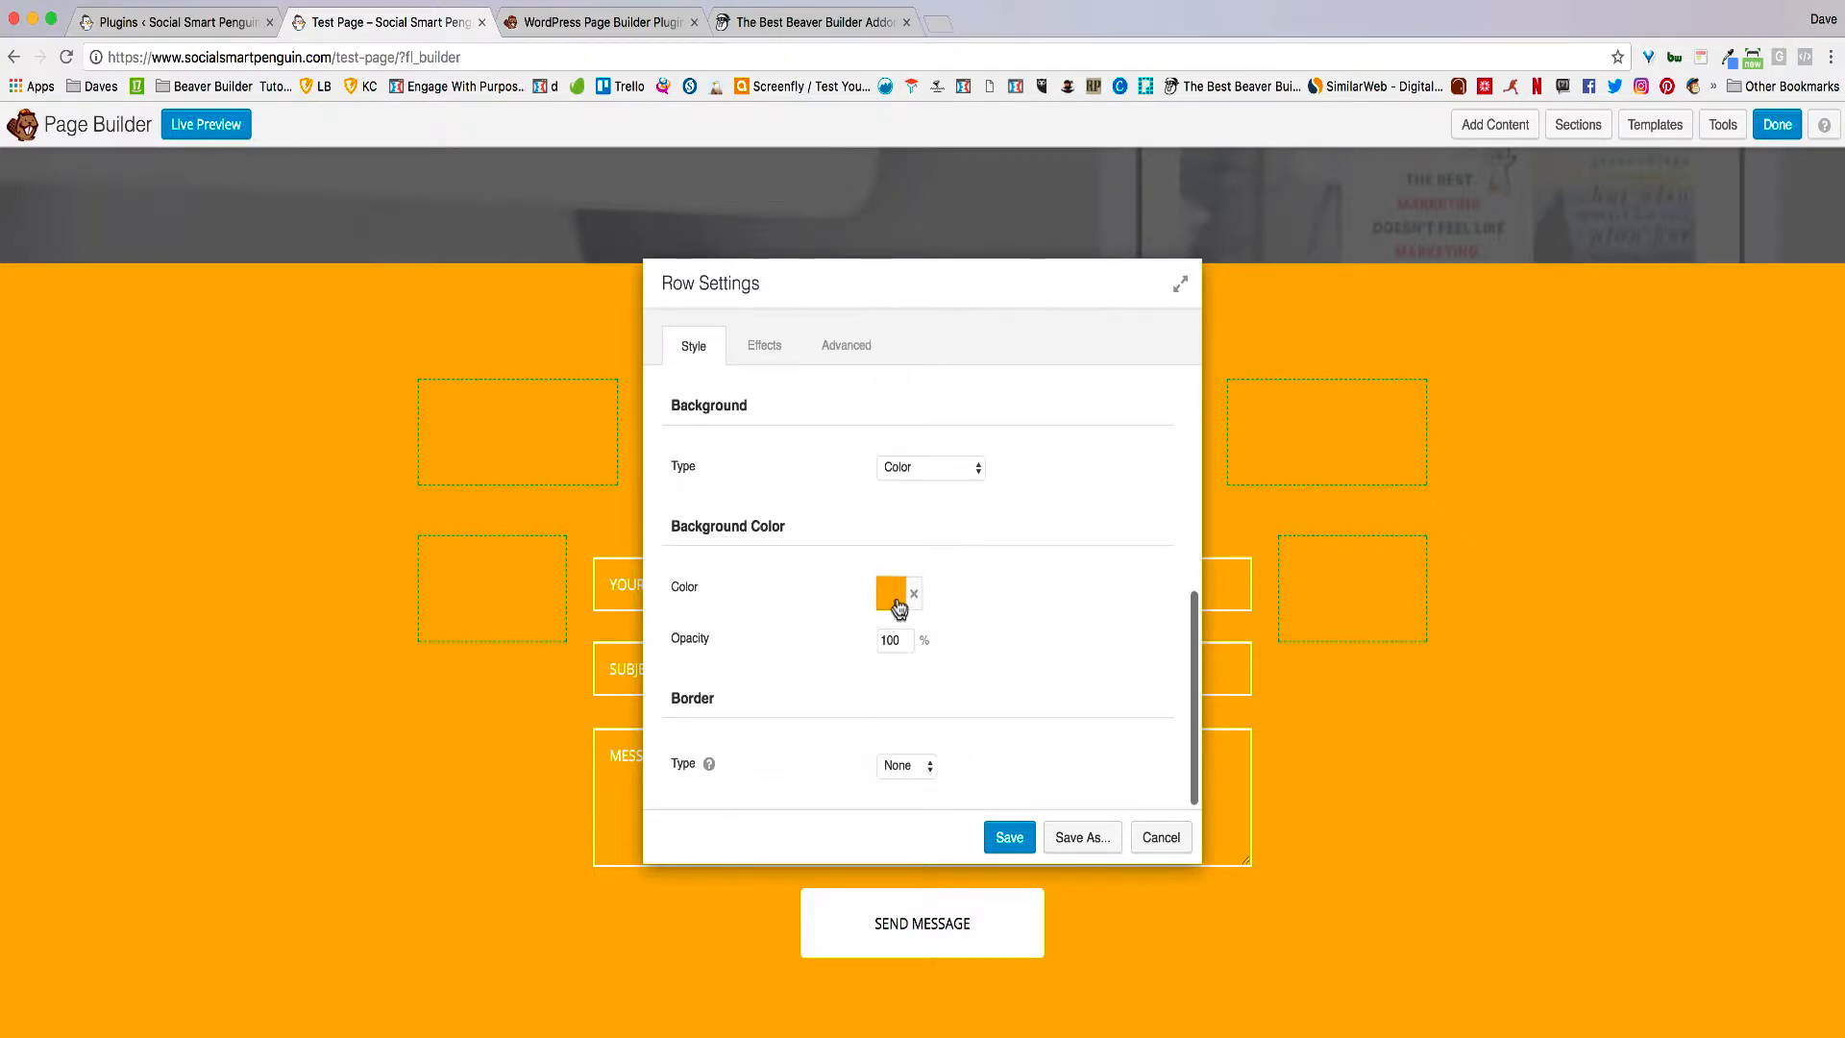
pyautogui.click(896, 603)
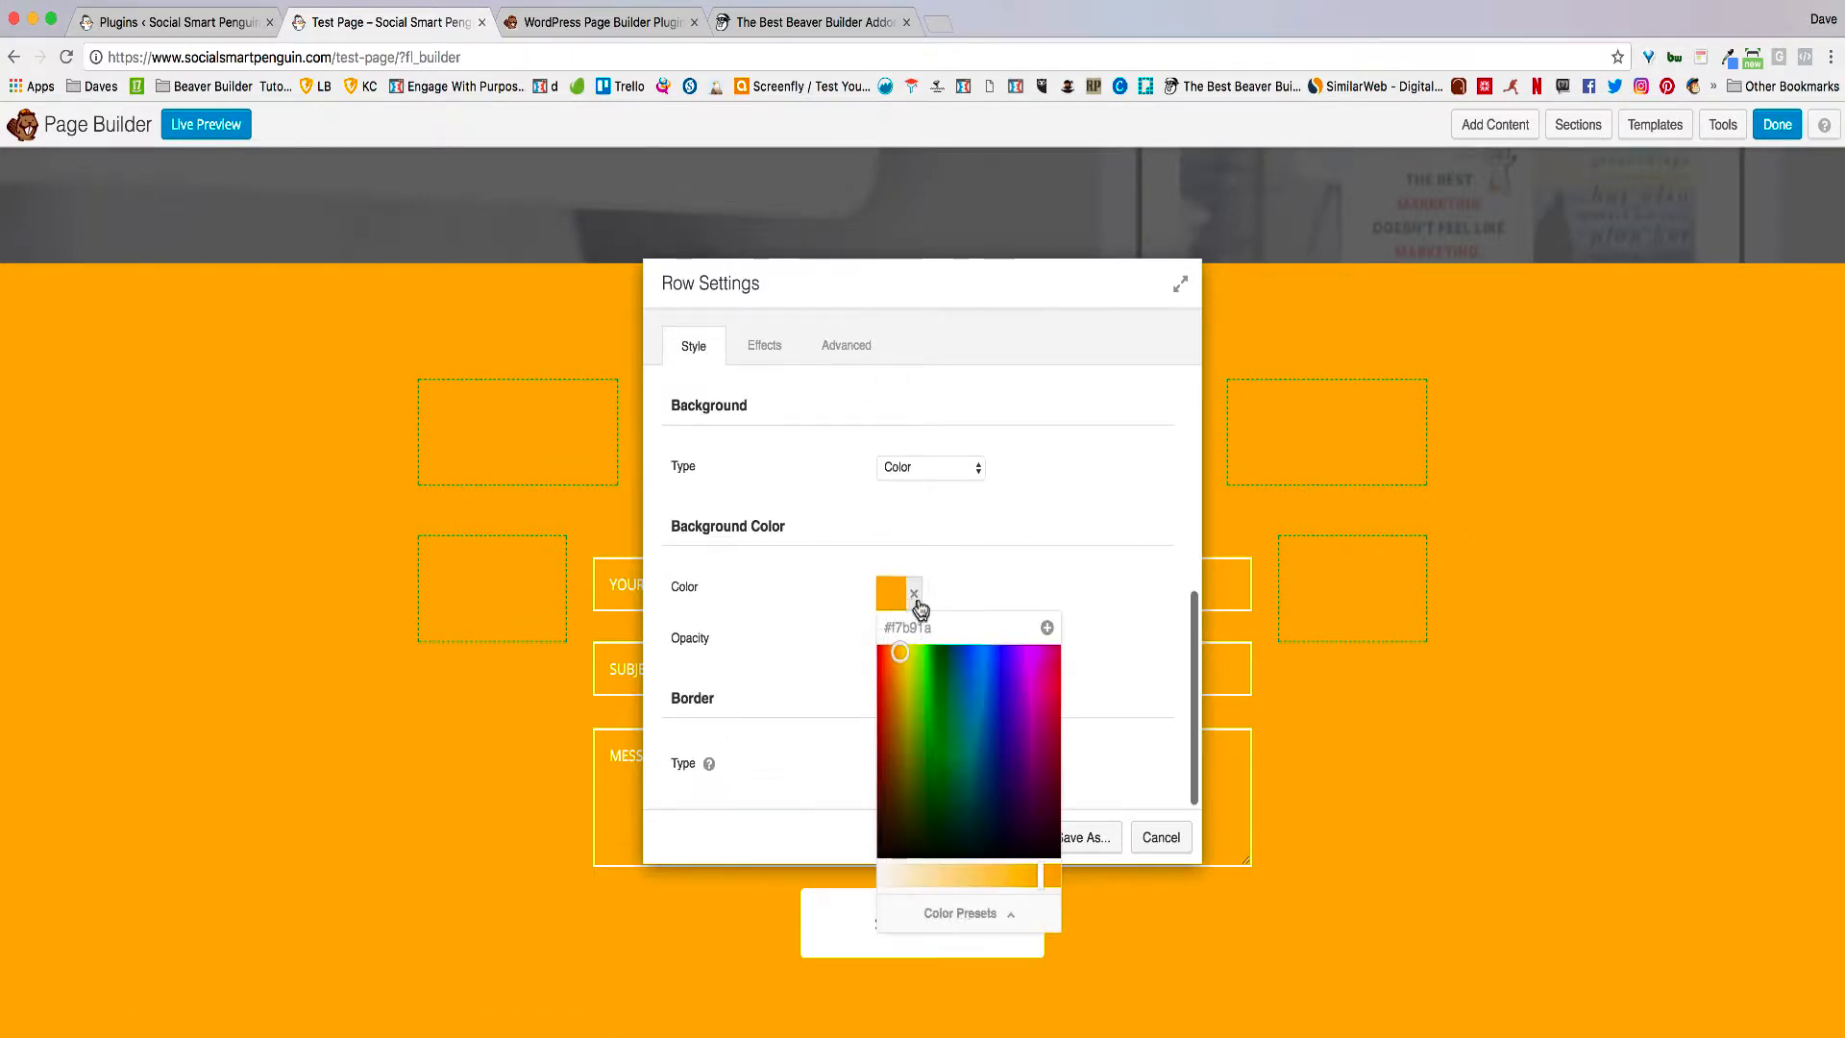
pyautogui.click(980, 914)
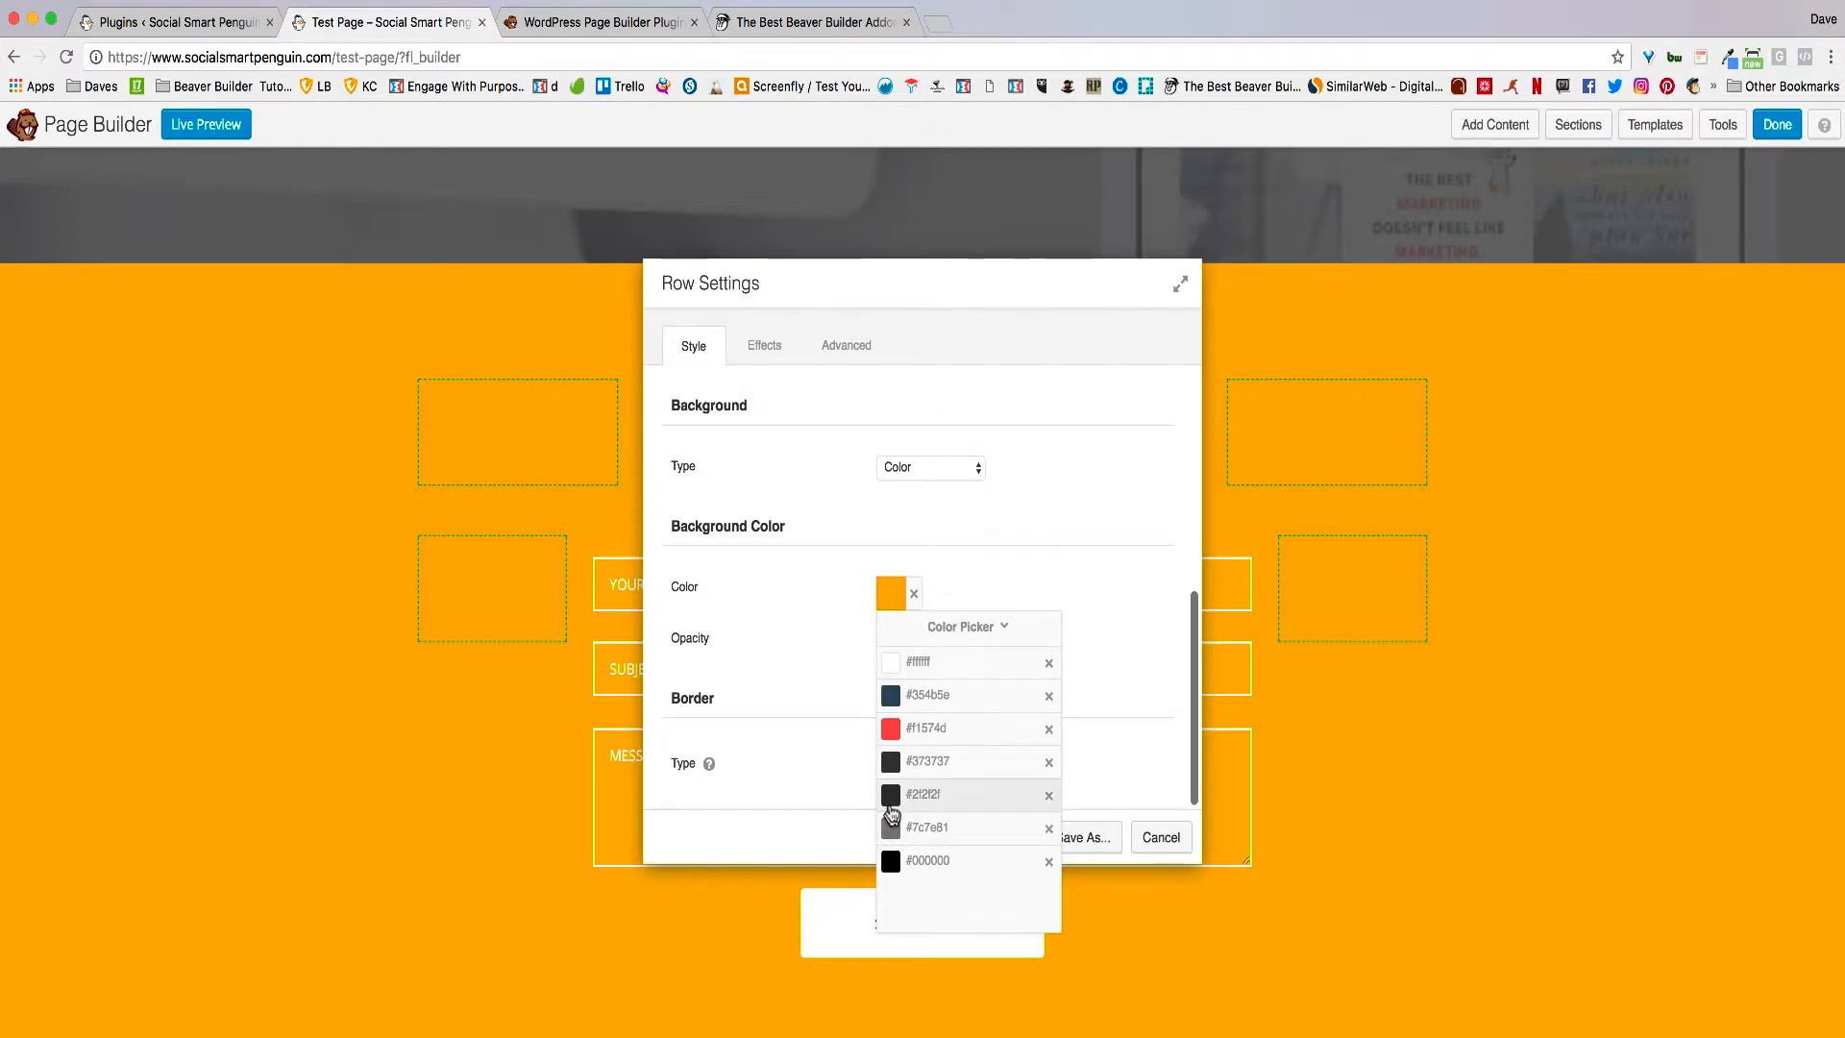
pyautogui.click(898, 794)
pyautogui.click(776, 673)
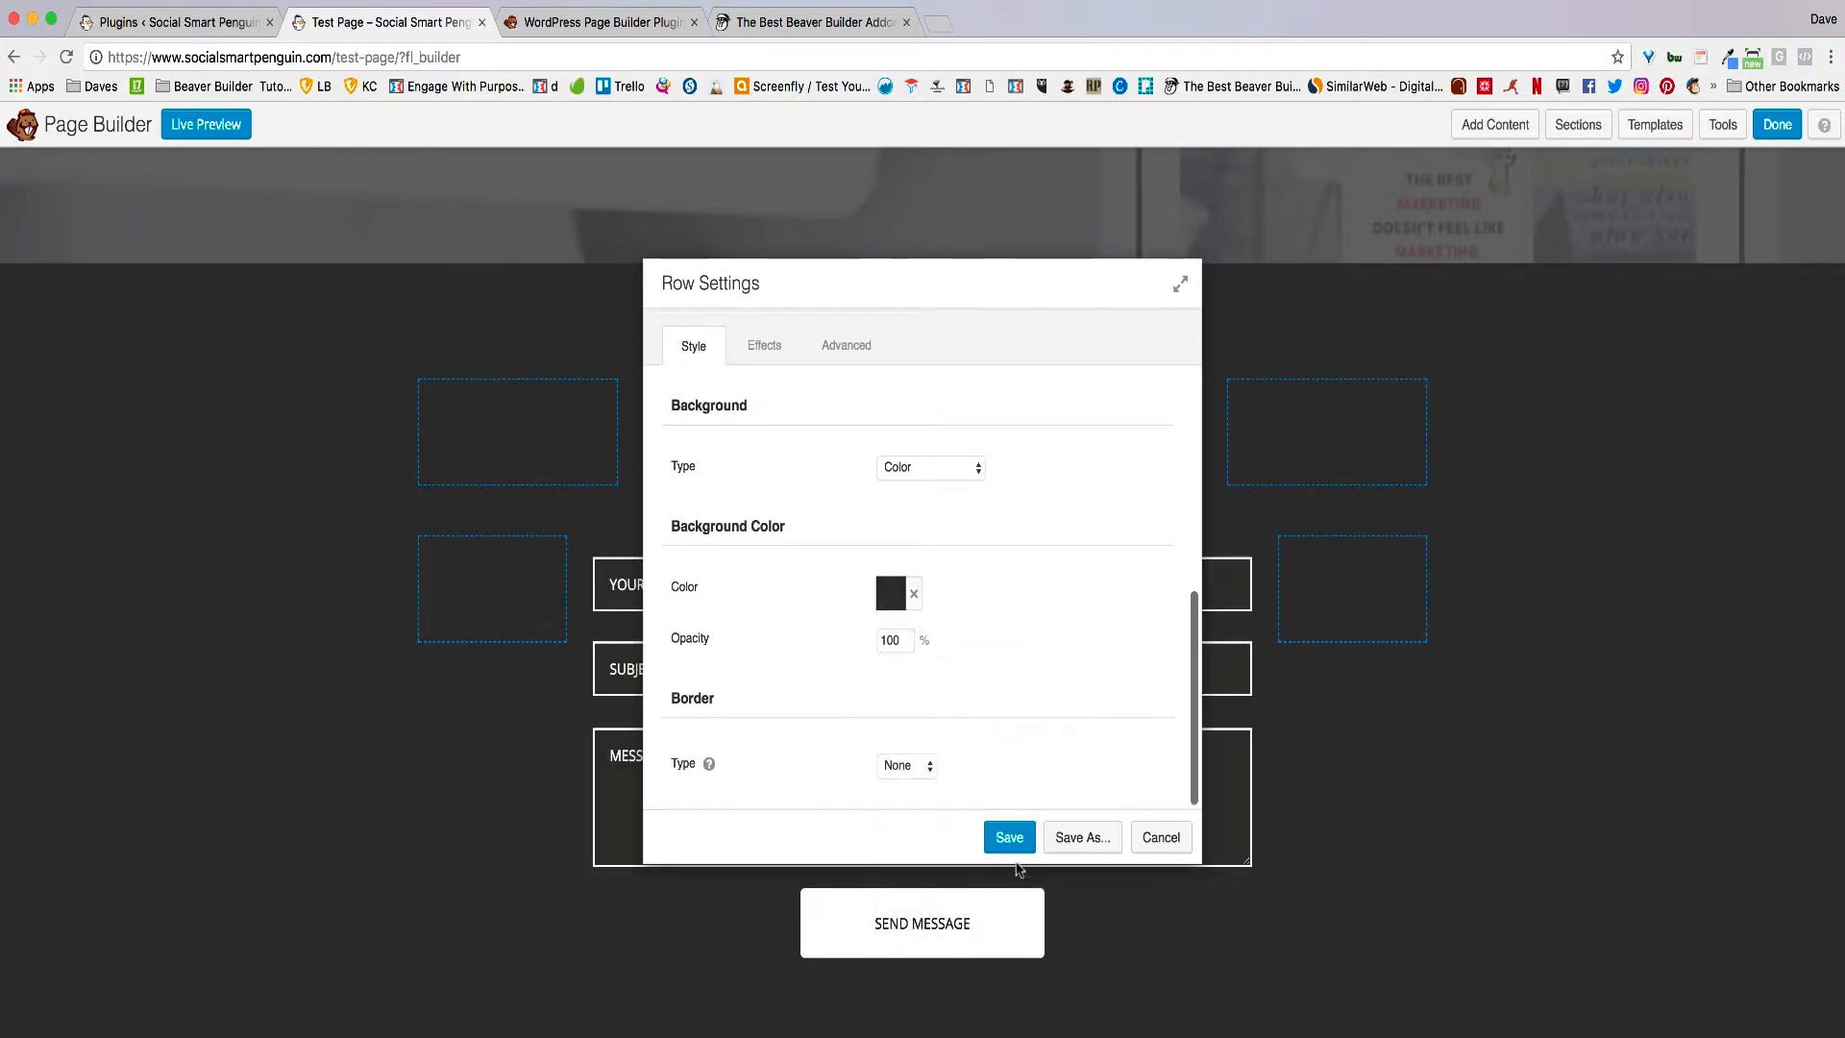
pyautogui.click(1009, 840)
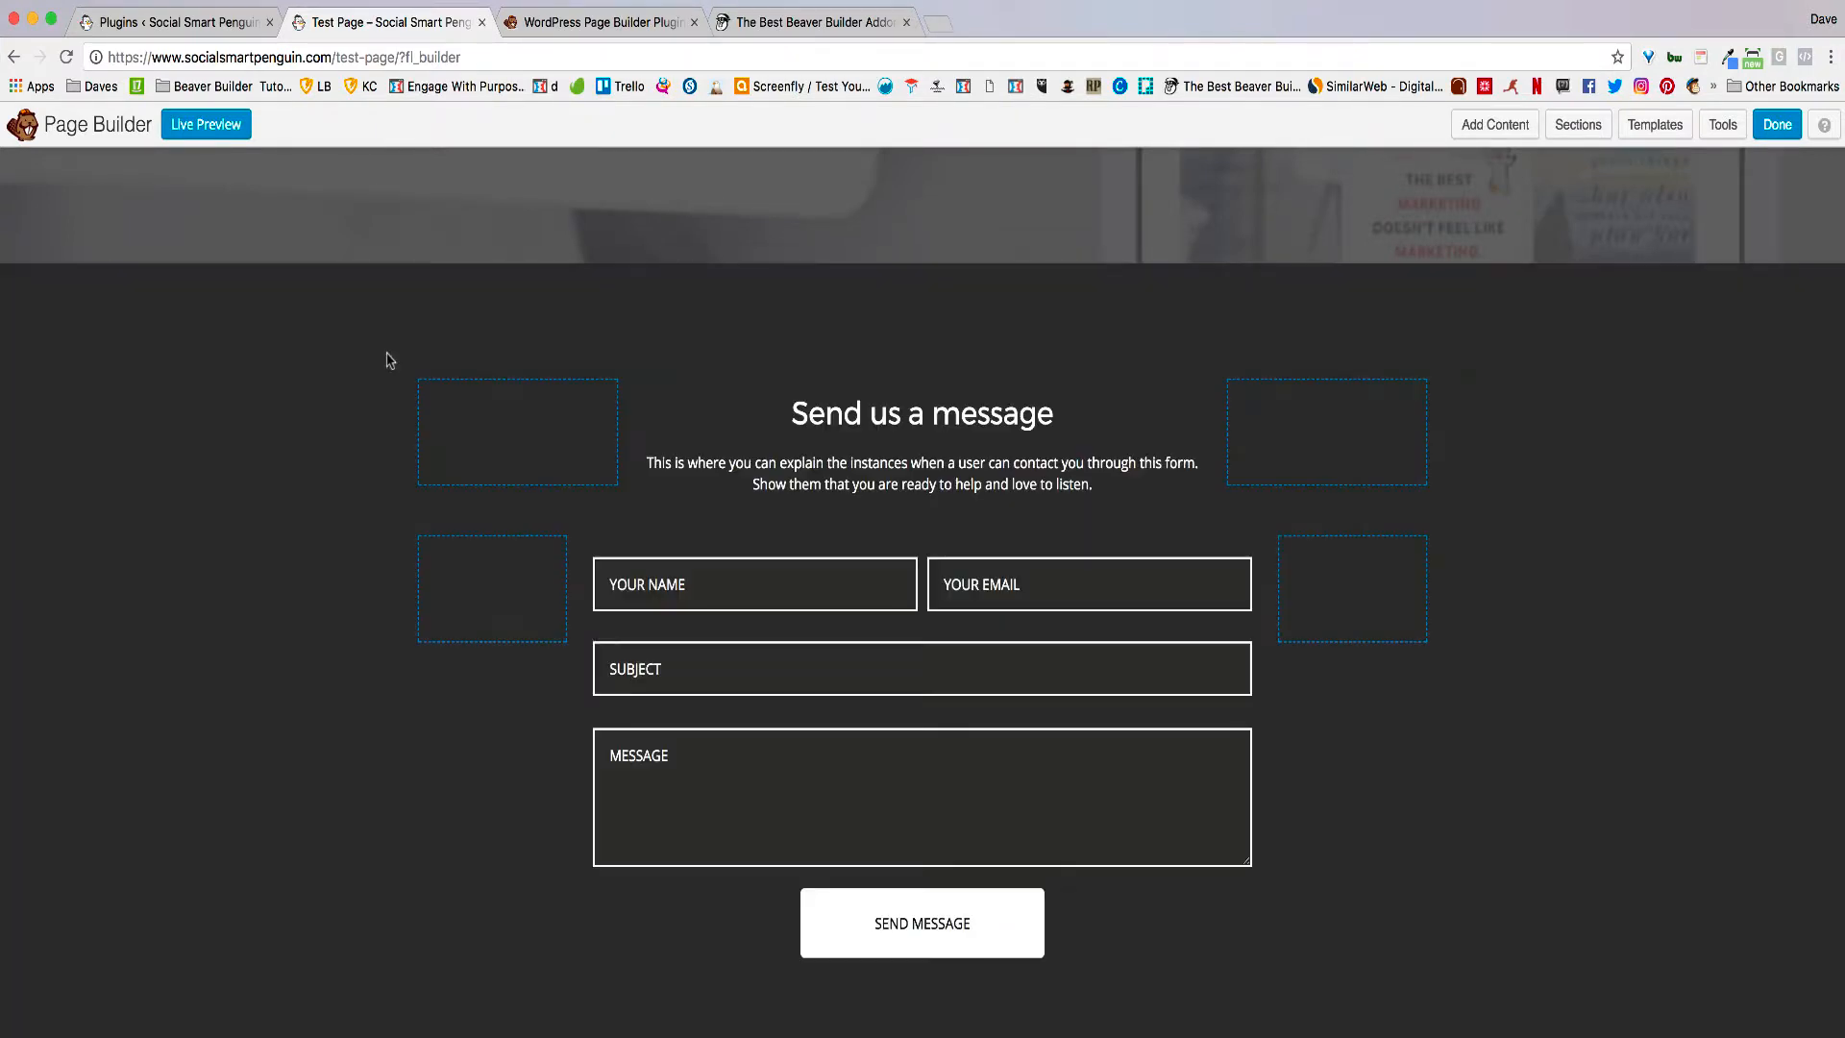
# Step: Open the contact form's settings and examine its name, email, subject, phone and message field options and its style options
pyautogui.scroll(-4, 442, 575)
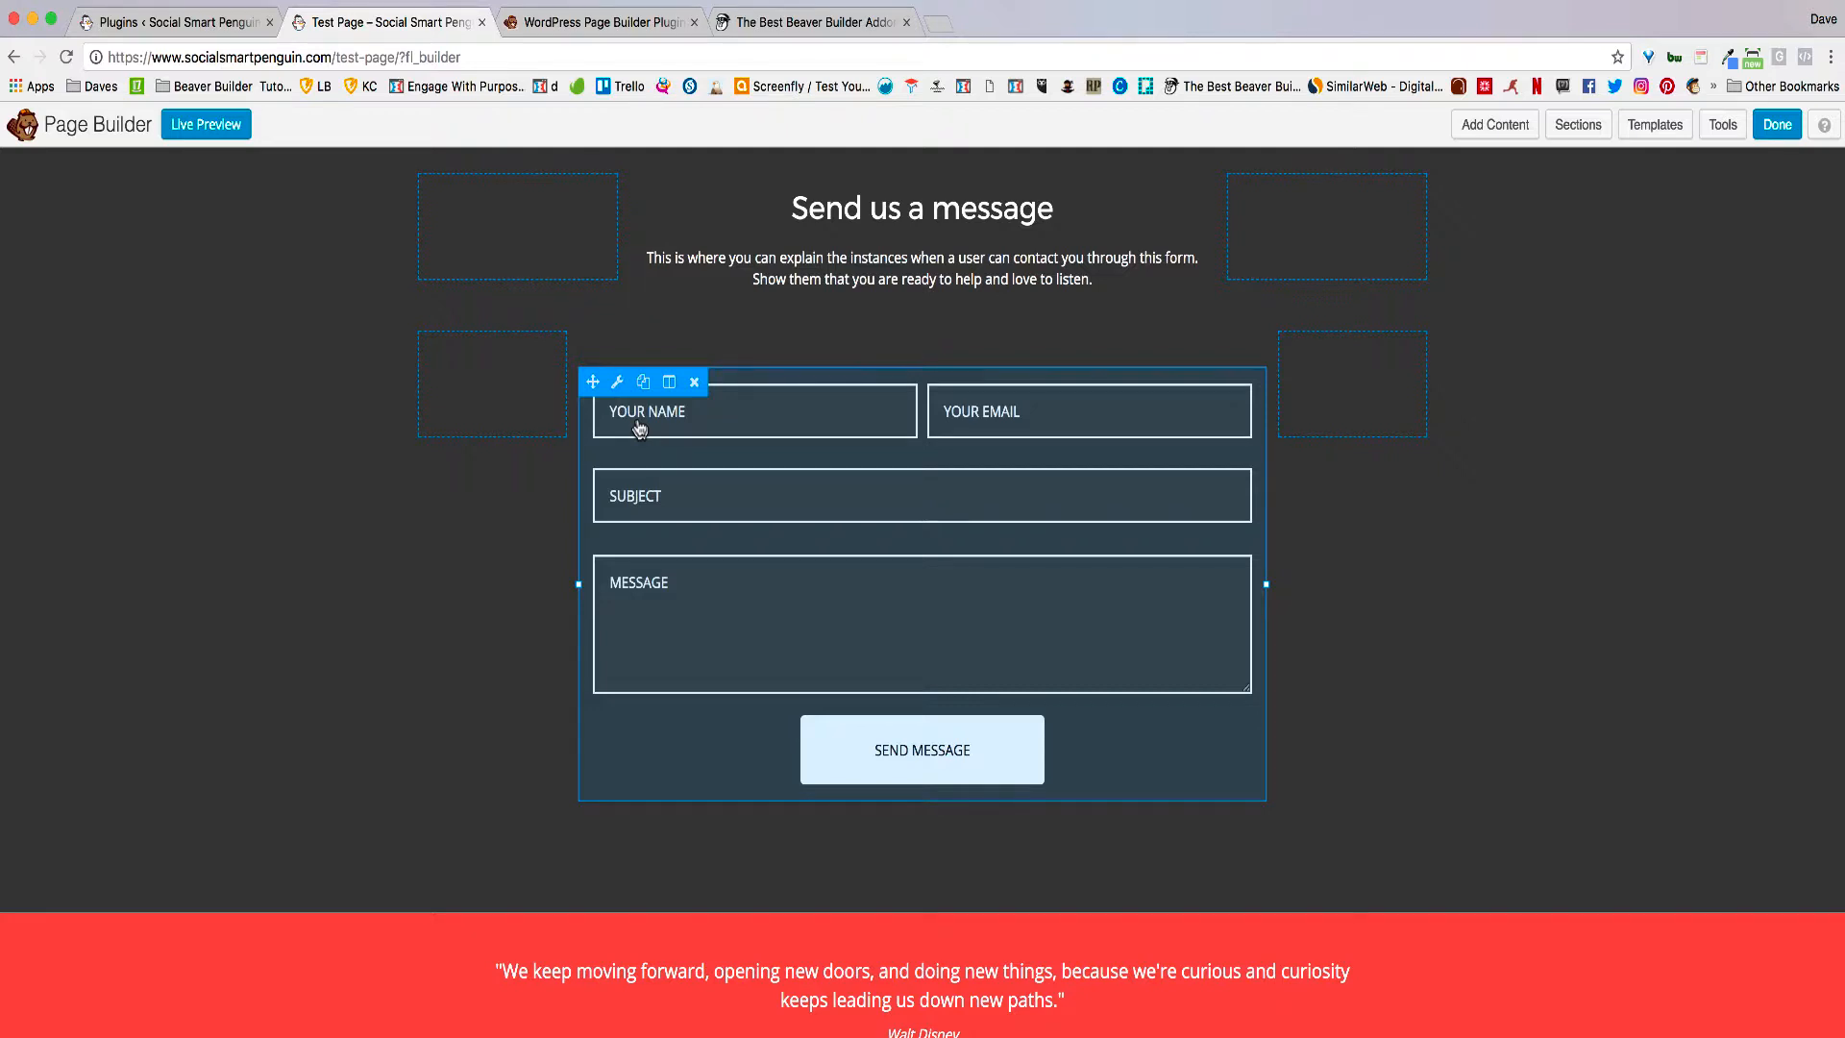
pyautogui.click(614, 388)
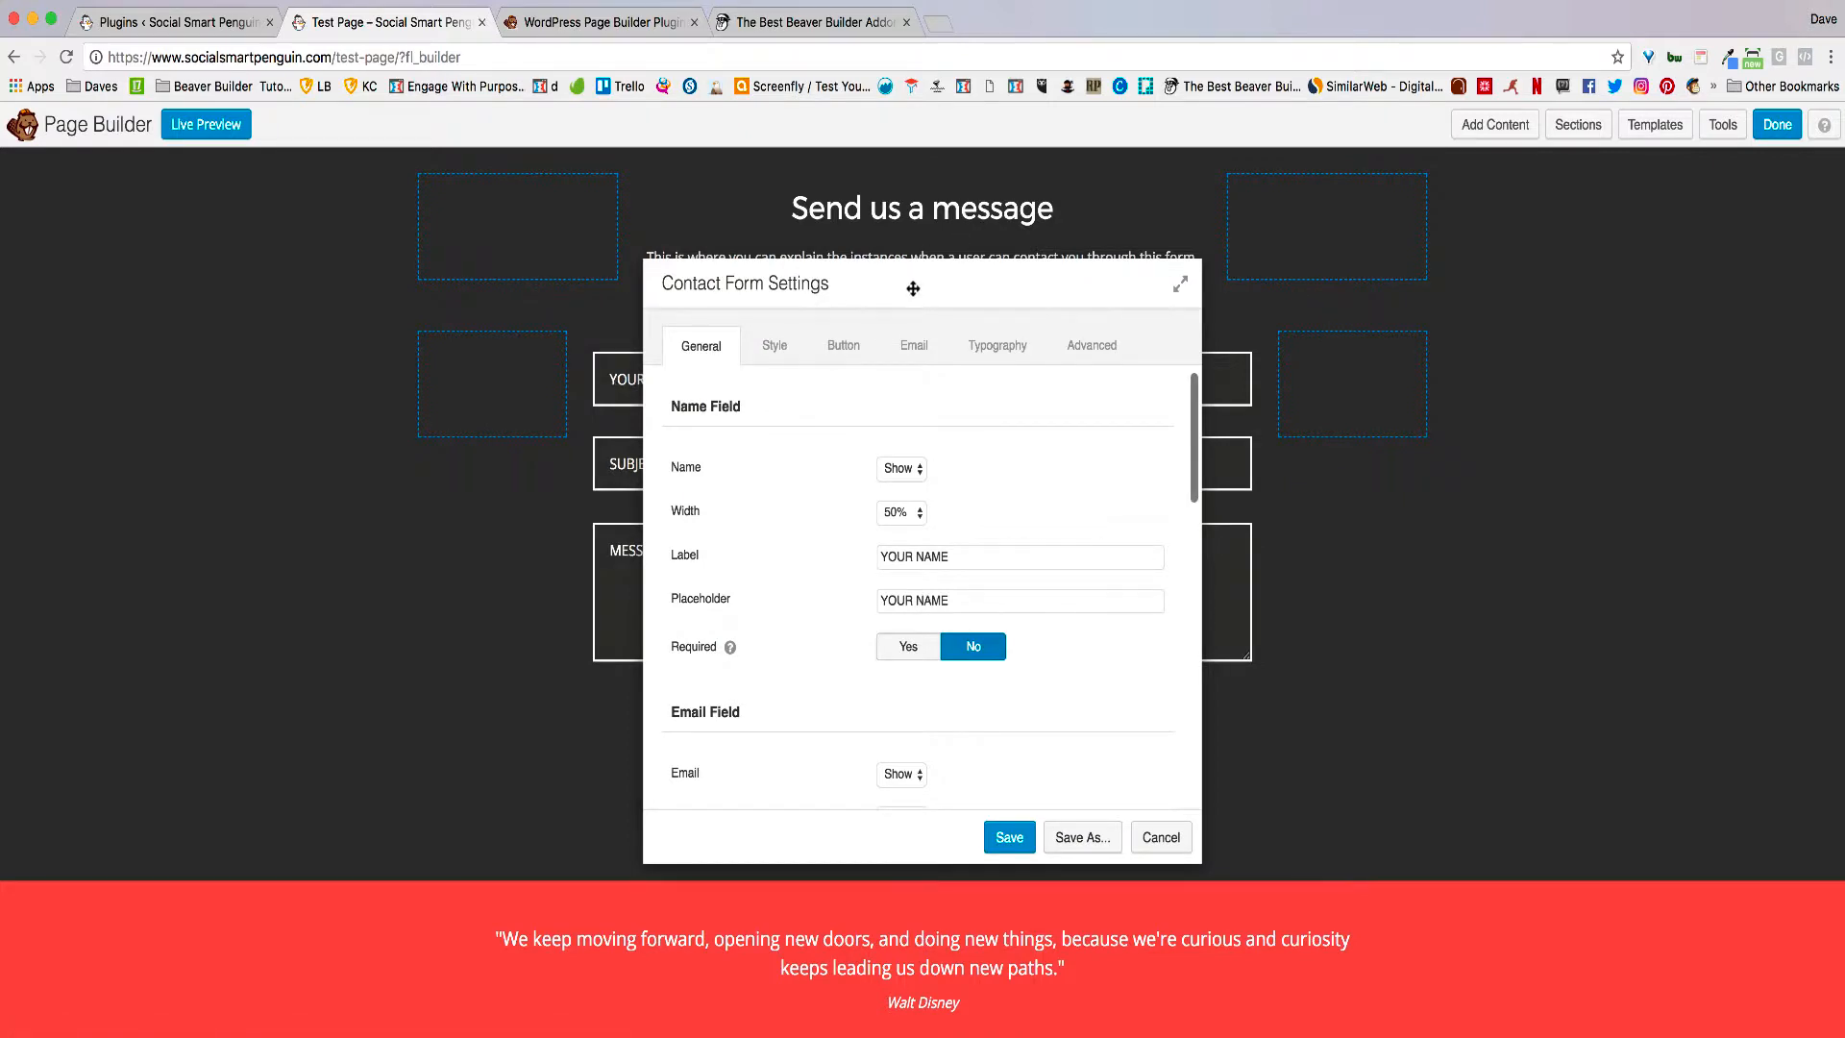
pyautogui.moveTo(907, 278); pyautogui.dragTo(432, 229)
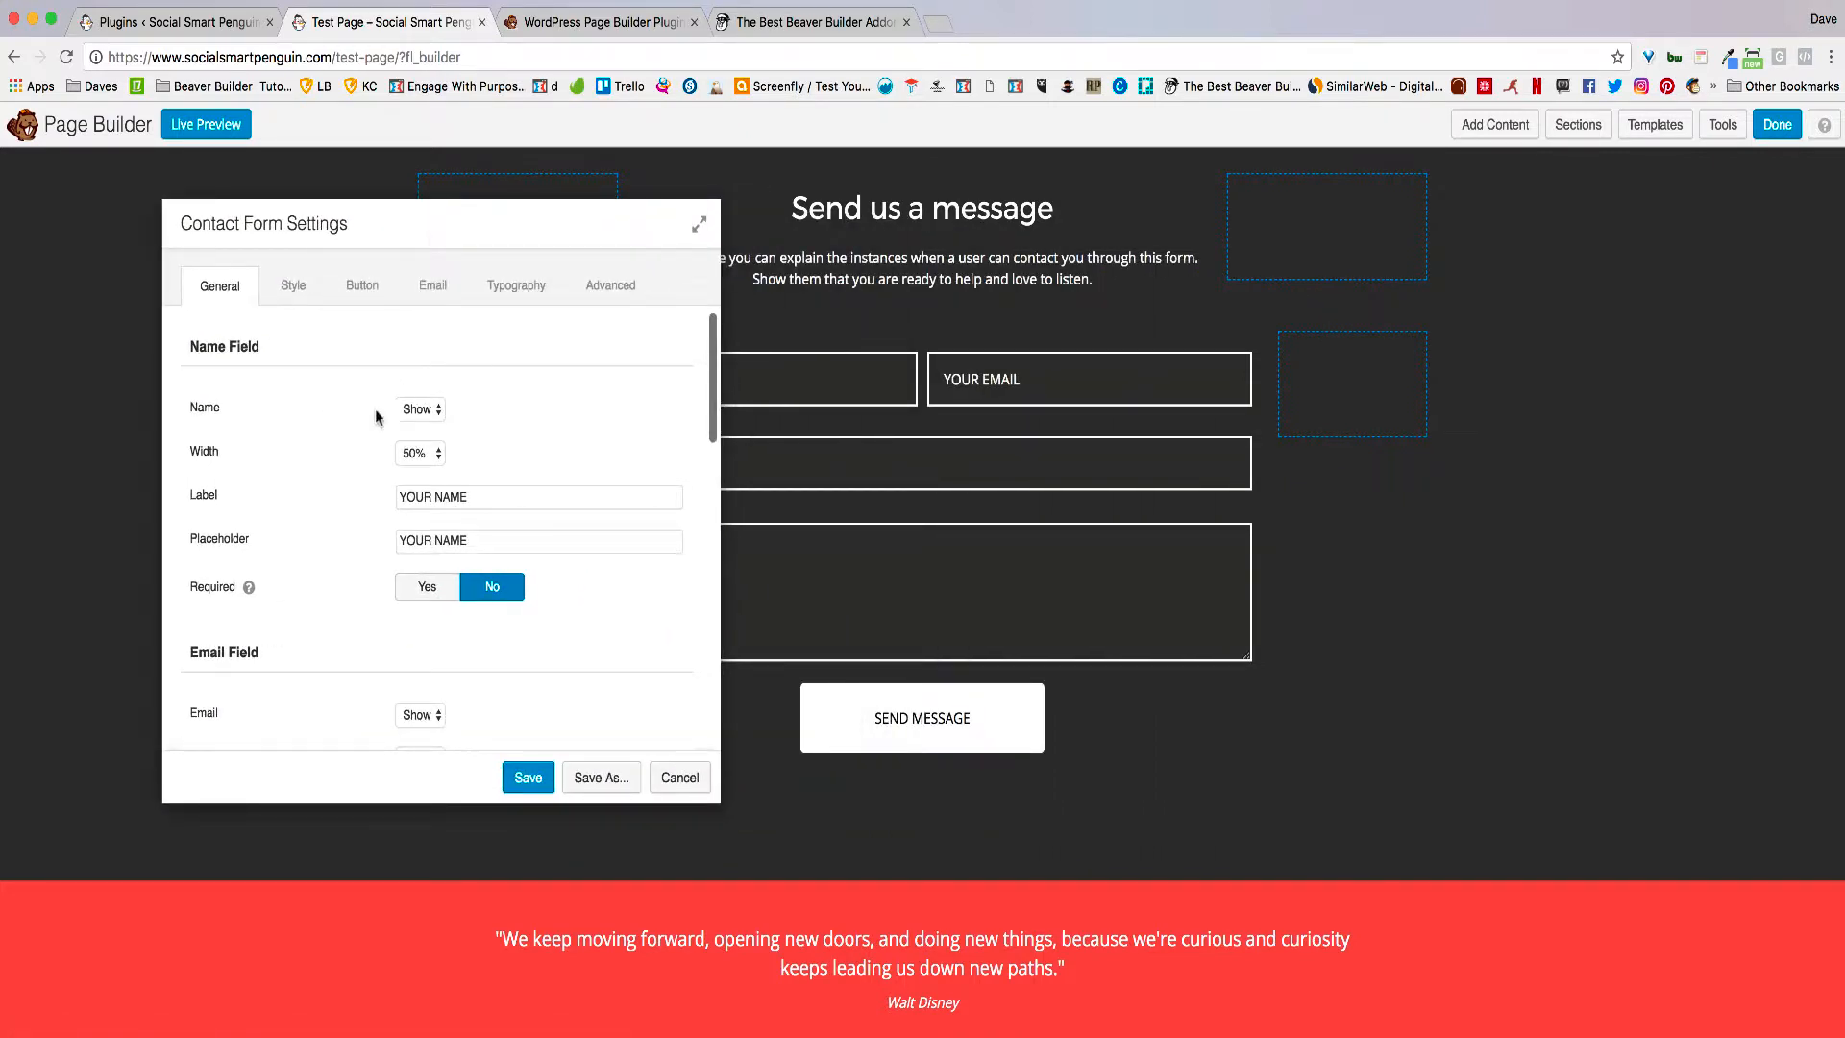
pyautogui.scroll(-5, 380, 413)
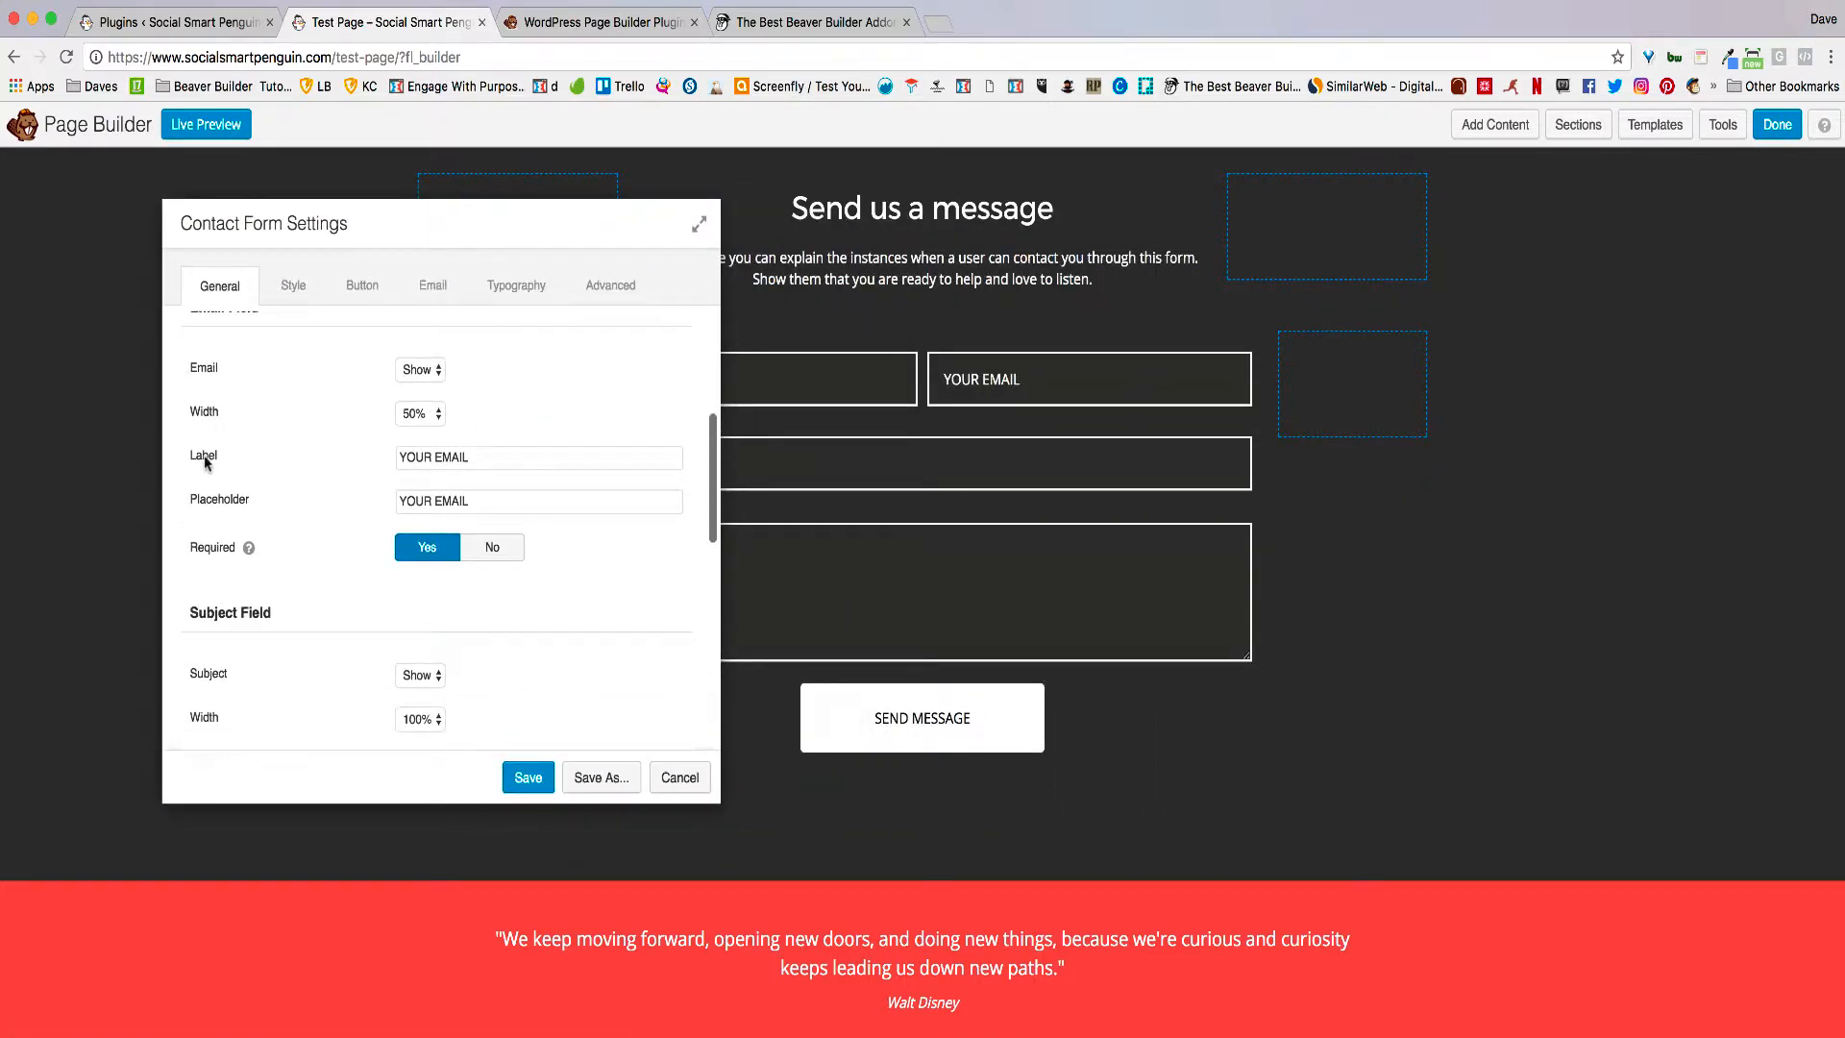
pyautogui.scroll(2, 278, 470)
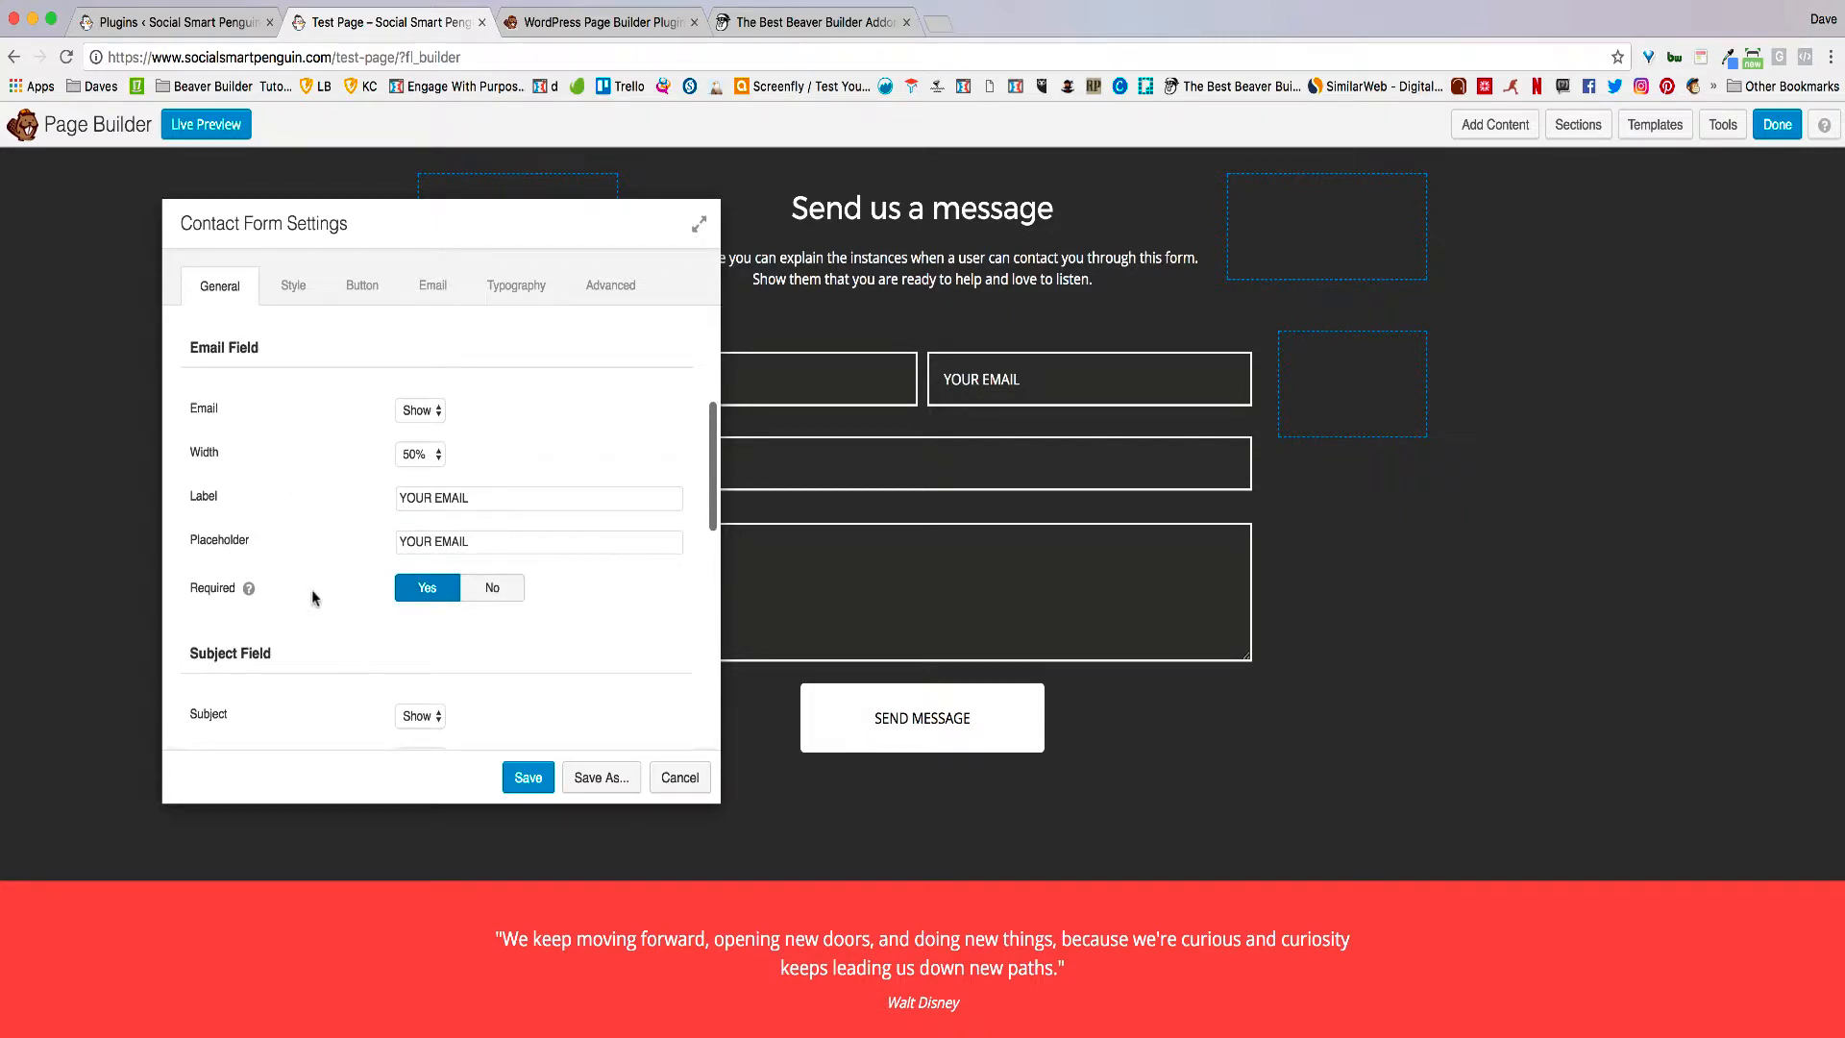
pyautogui.scroll(-4, 300, 559)
pyautogui.scroll(-4, 299, 509)
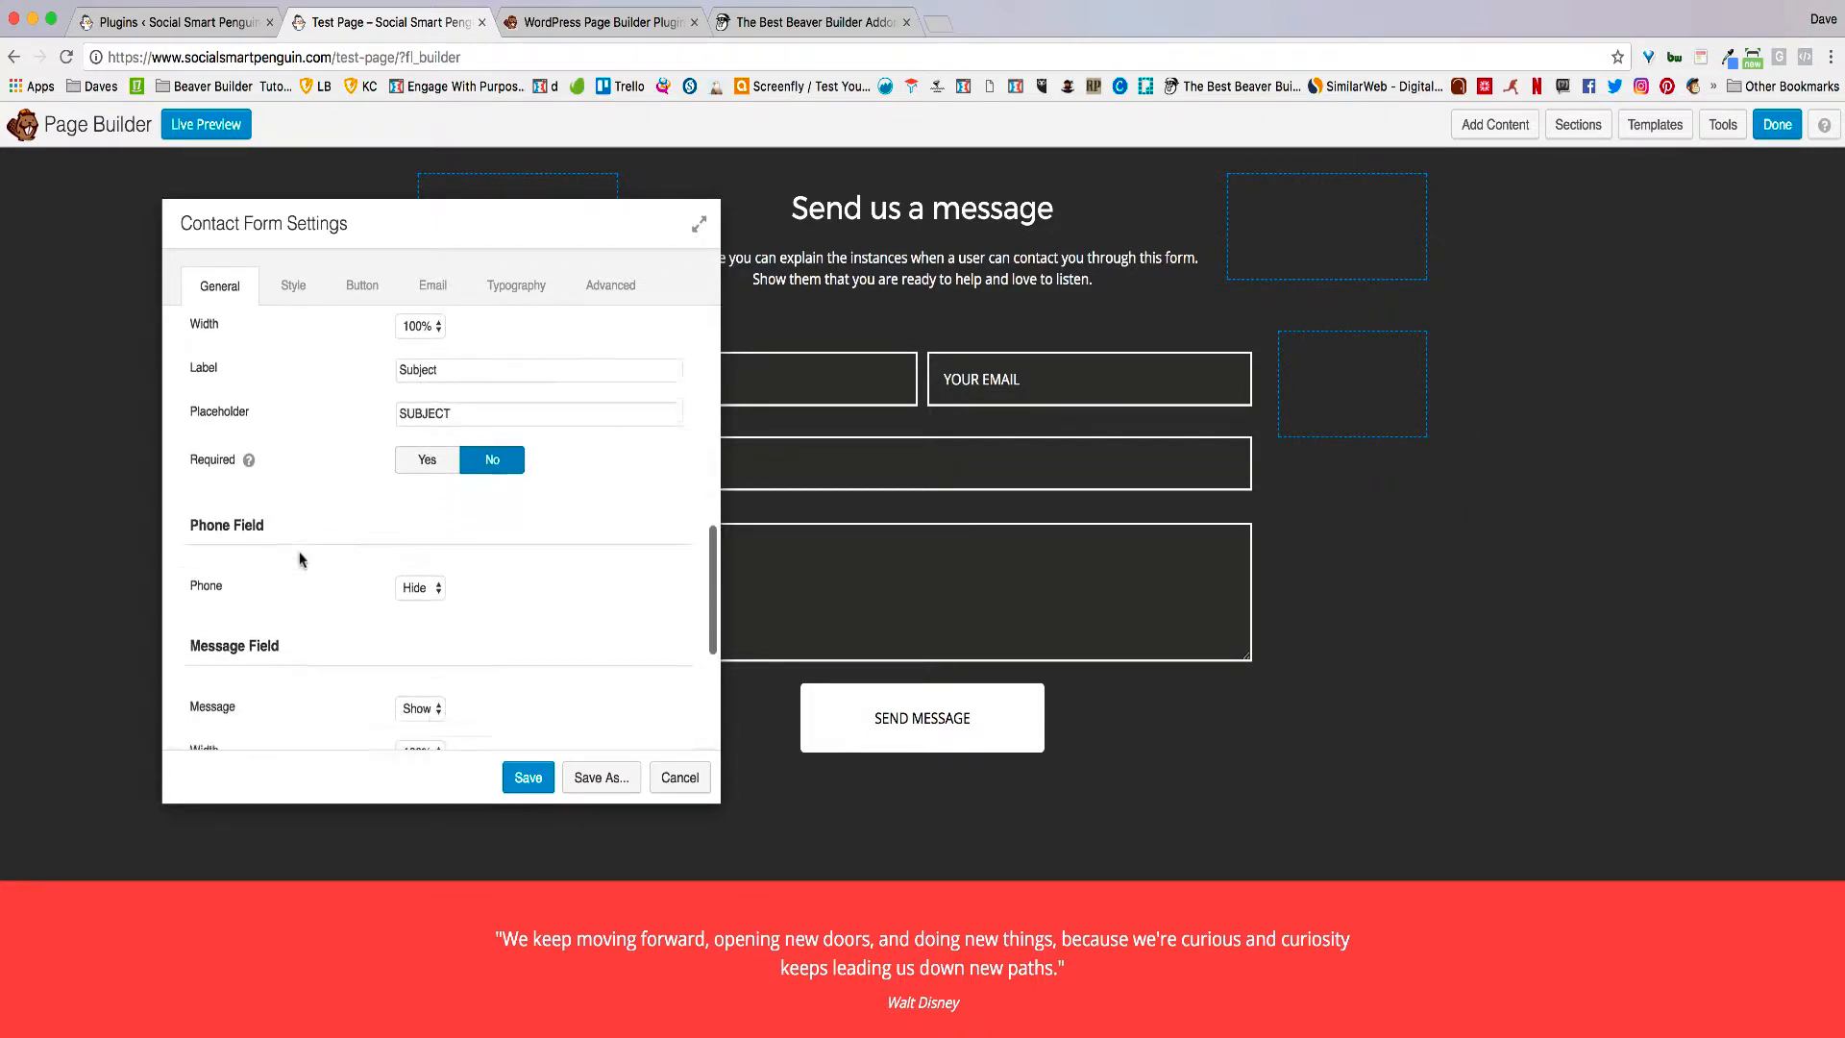
pyautogui.click(294, 288)
pyautogui.scroll(10, 346, 522)
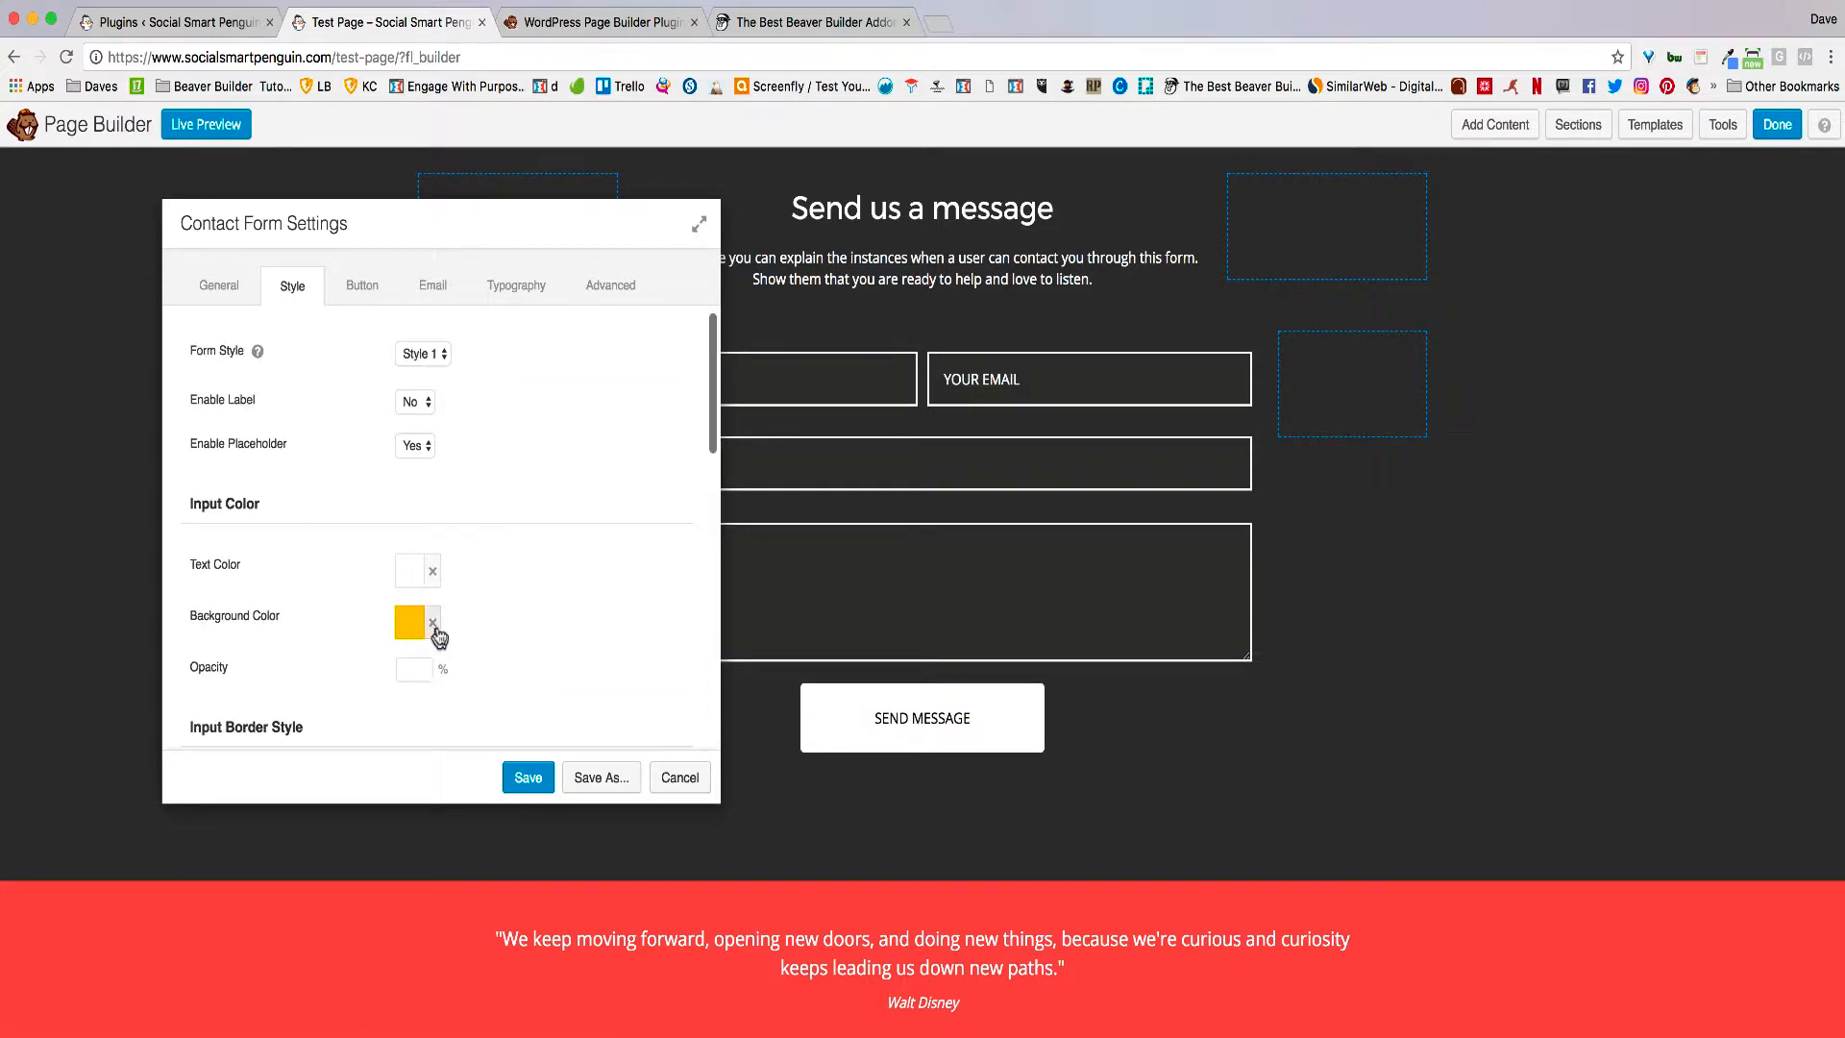
# Step: Set the contact form's submit button background color to the red preset #f1574d
pyautogui.click(376, 306)
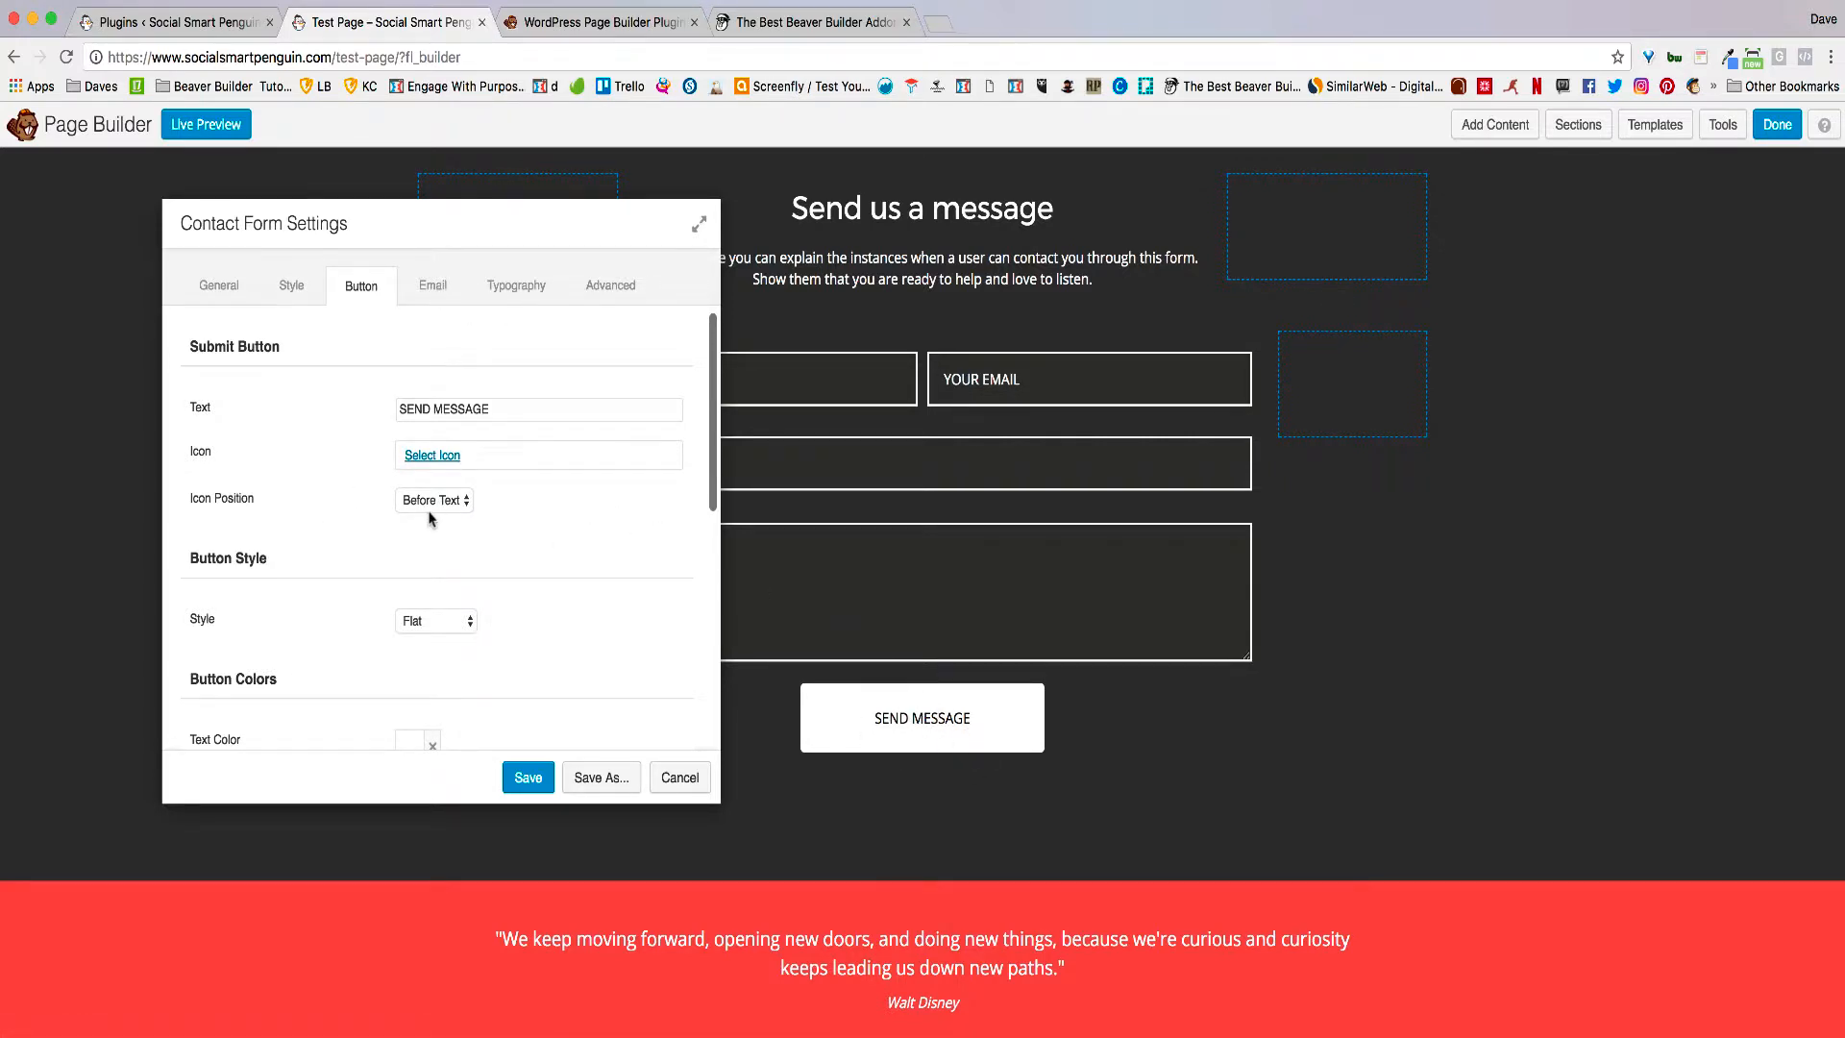
pyautogui.scroll(-5, 429, 519)
pyautogui.scroll(-2, 430, 519)
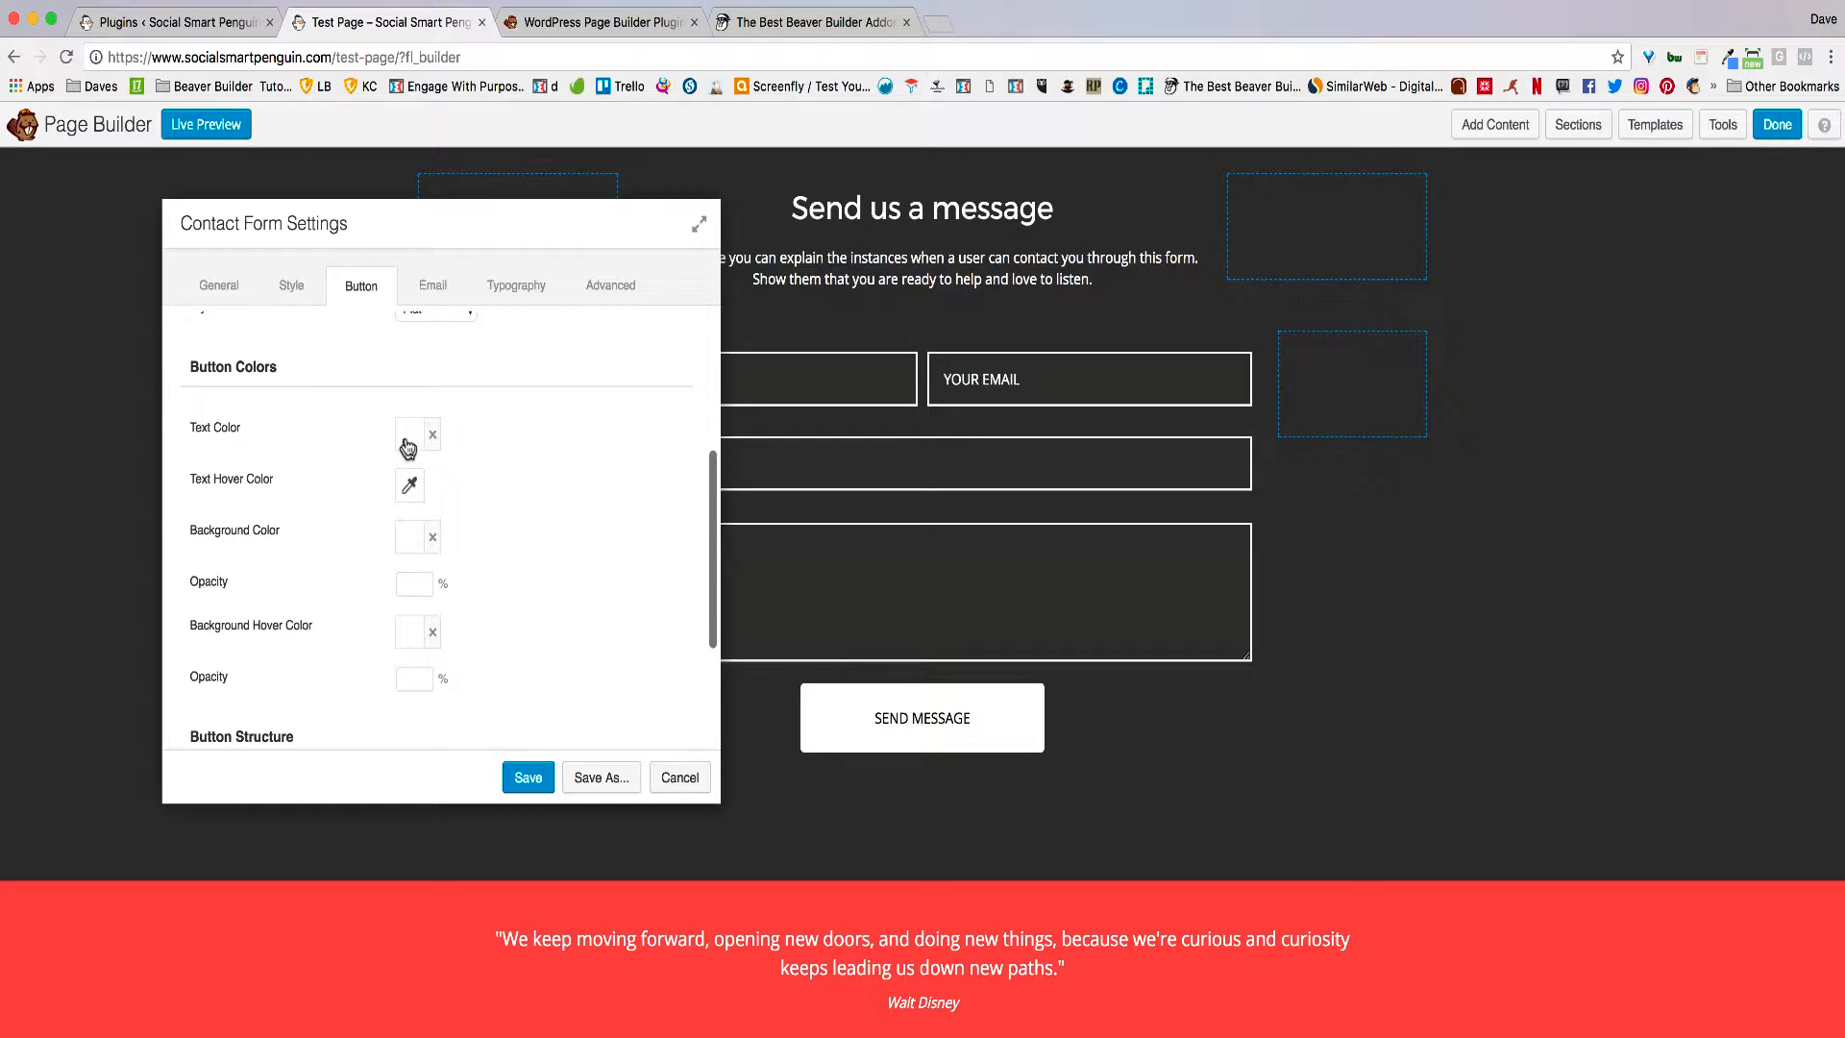
pyautogui.click(408, 543)
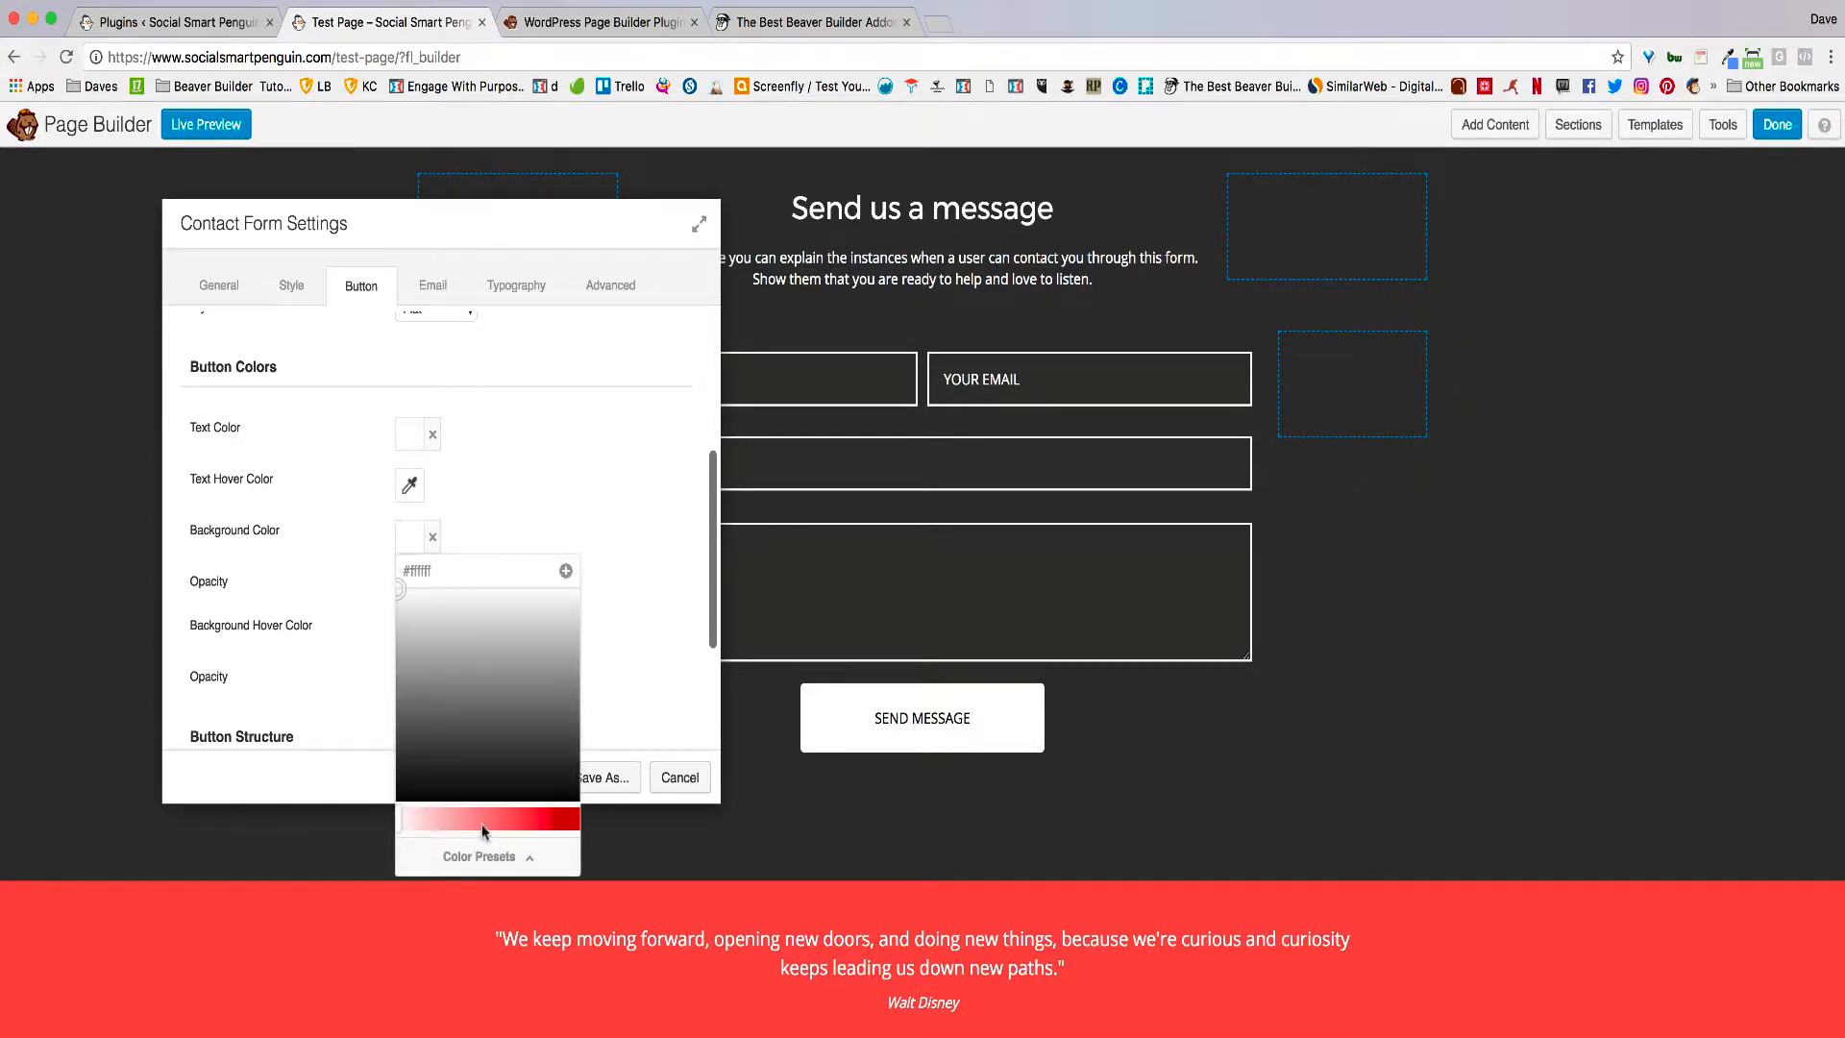
pyautogui.click(478, 856)
pyautogui.click(410, 695)
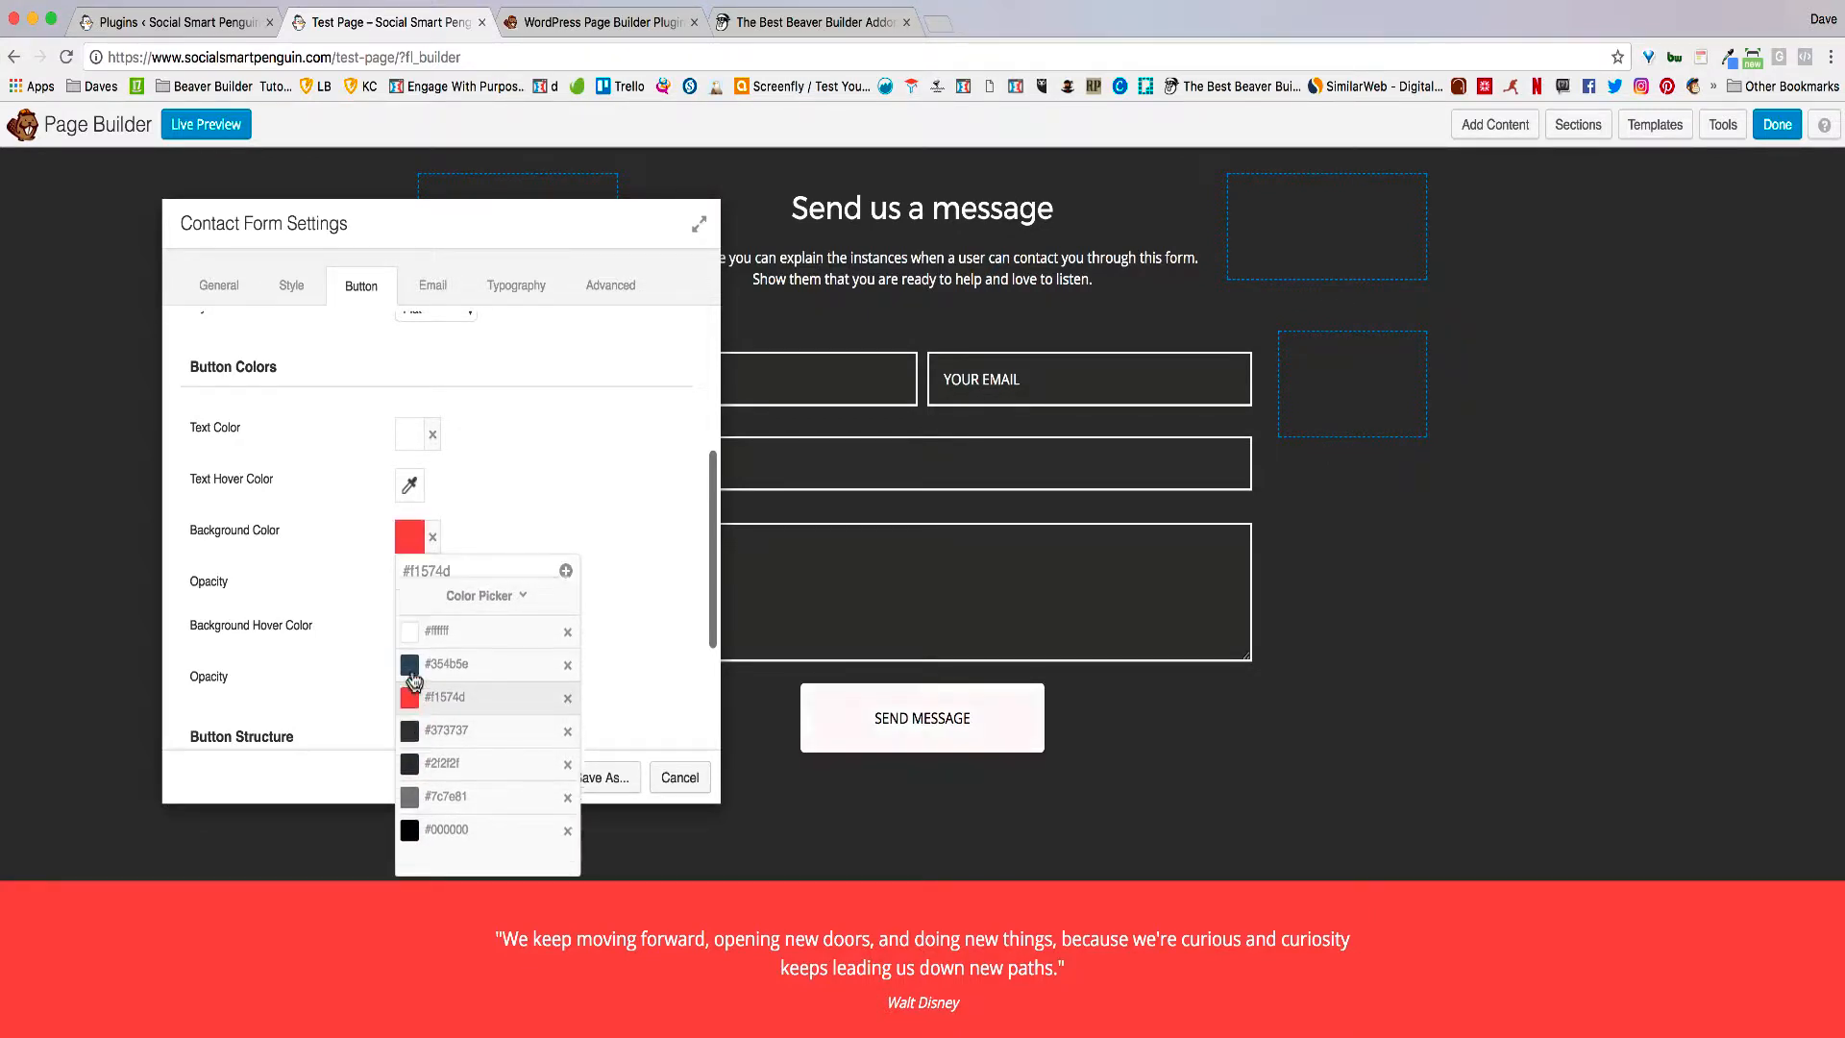
pyautogui.click(618, 452)
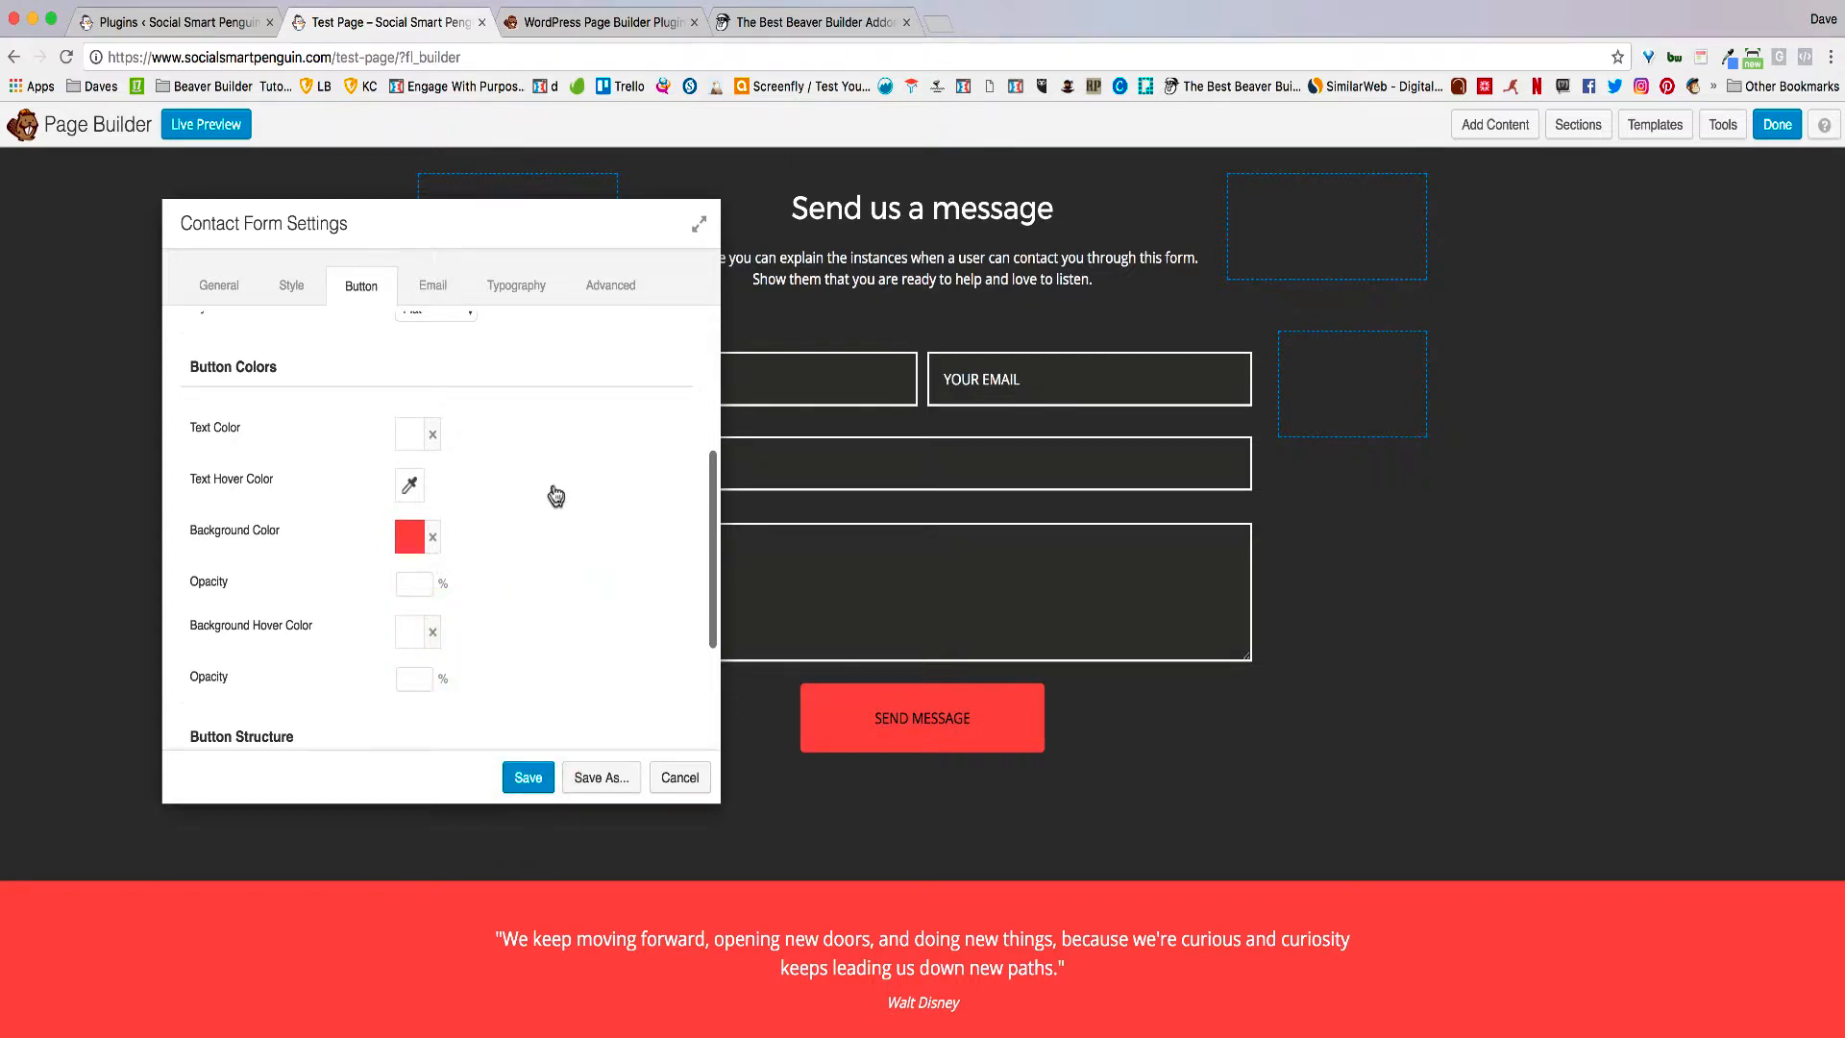
pyautogui.scroll(-3, 553, 495)
pyautogui.scroll(10, 553, 495)
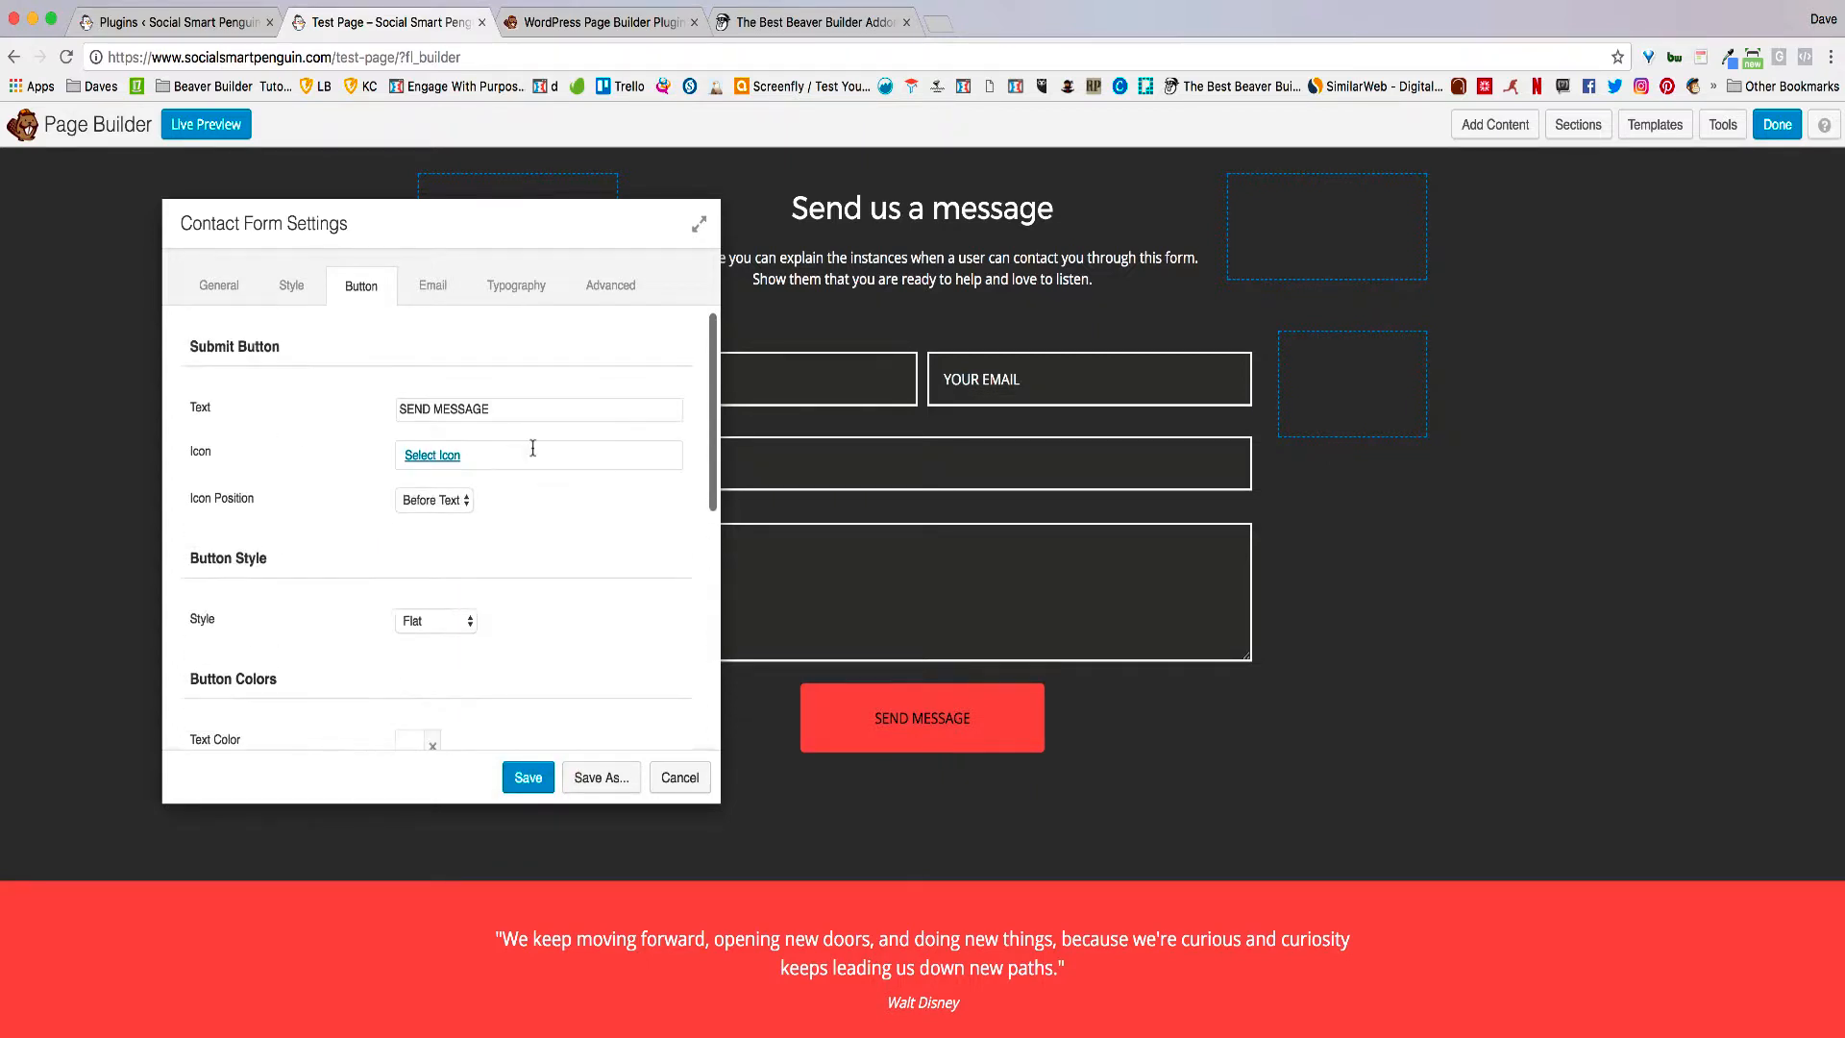
# Step: Try a font size of 40 for the contact form's input text, and clear the value
pyautogui.click(514, 292)
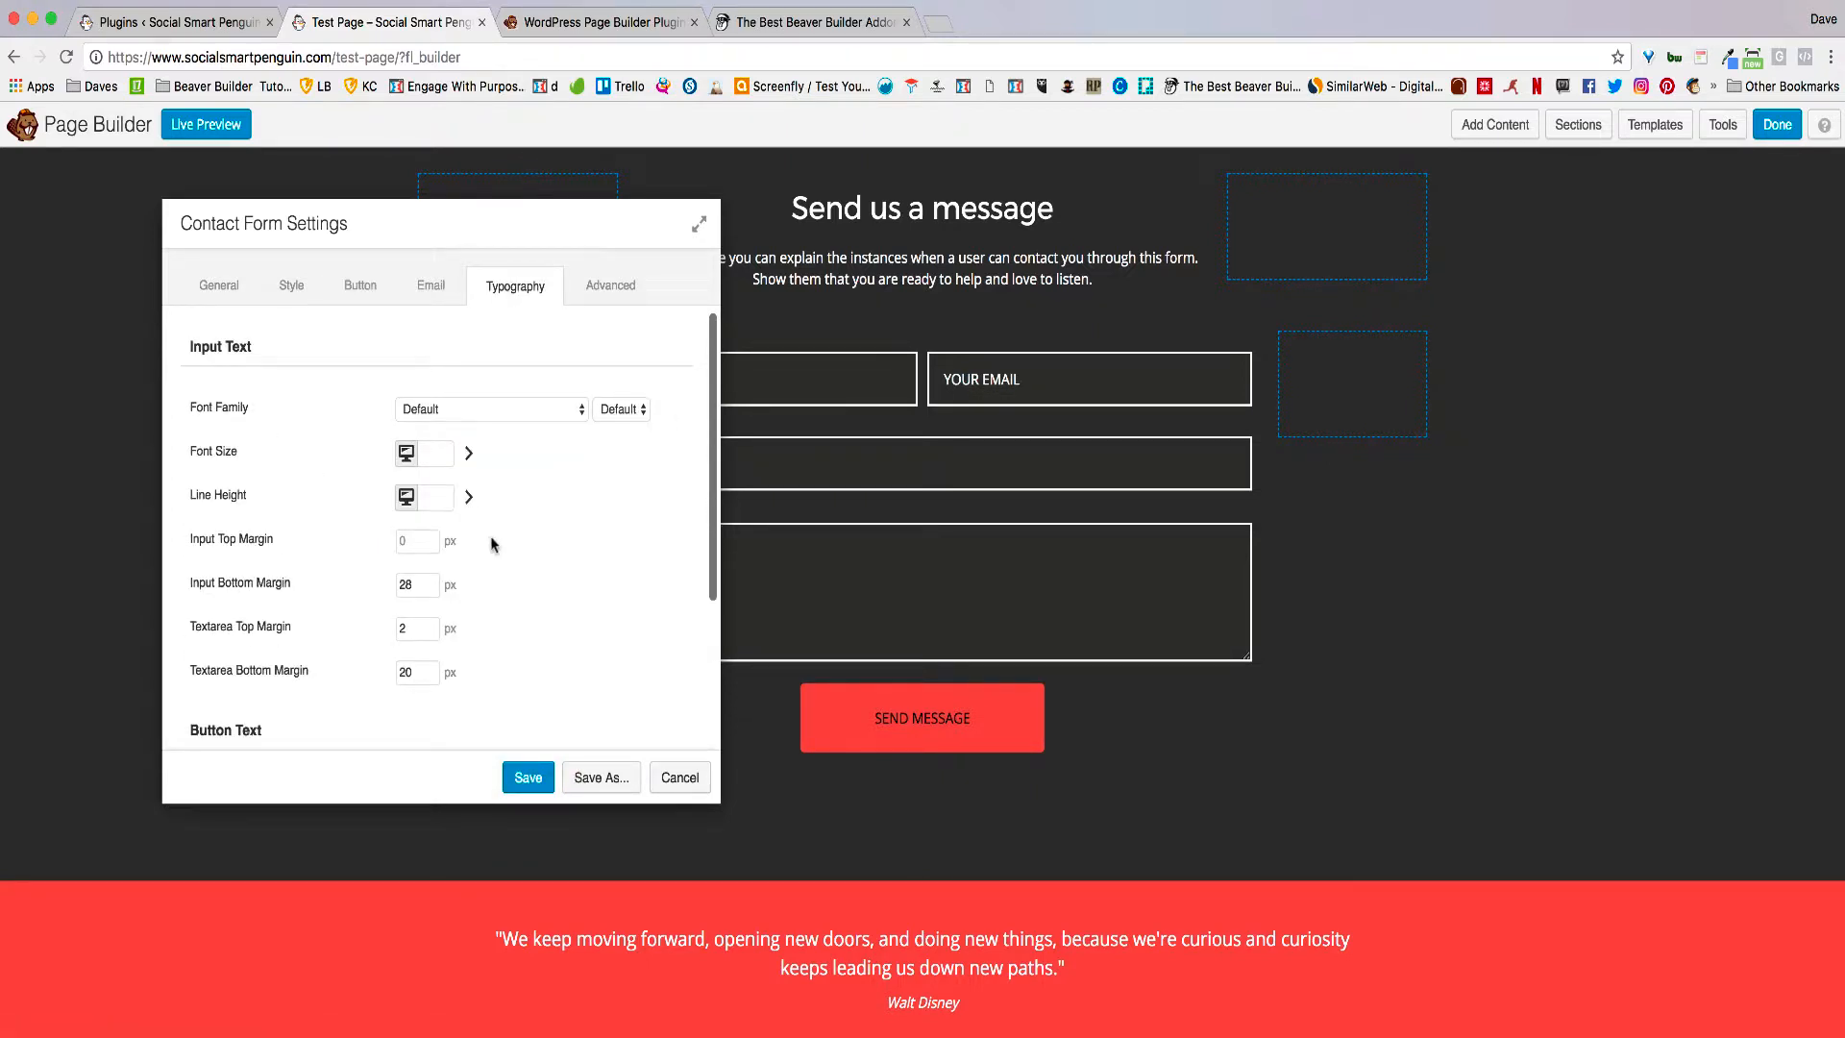
pyautogui.scroll(-3, 543, 564)
pyautogui.scroll(3, 541, 447)
pyautogui.write('40')
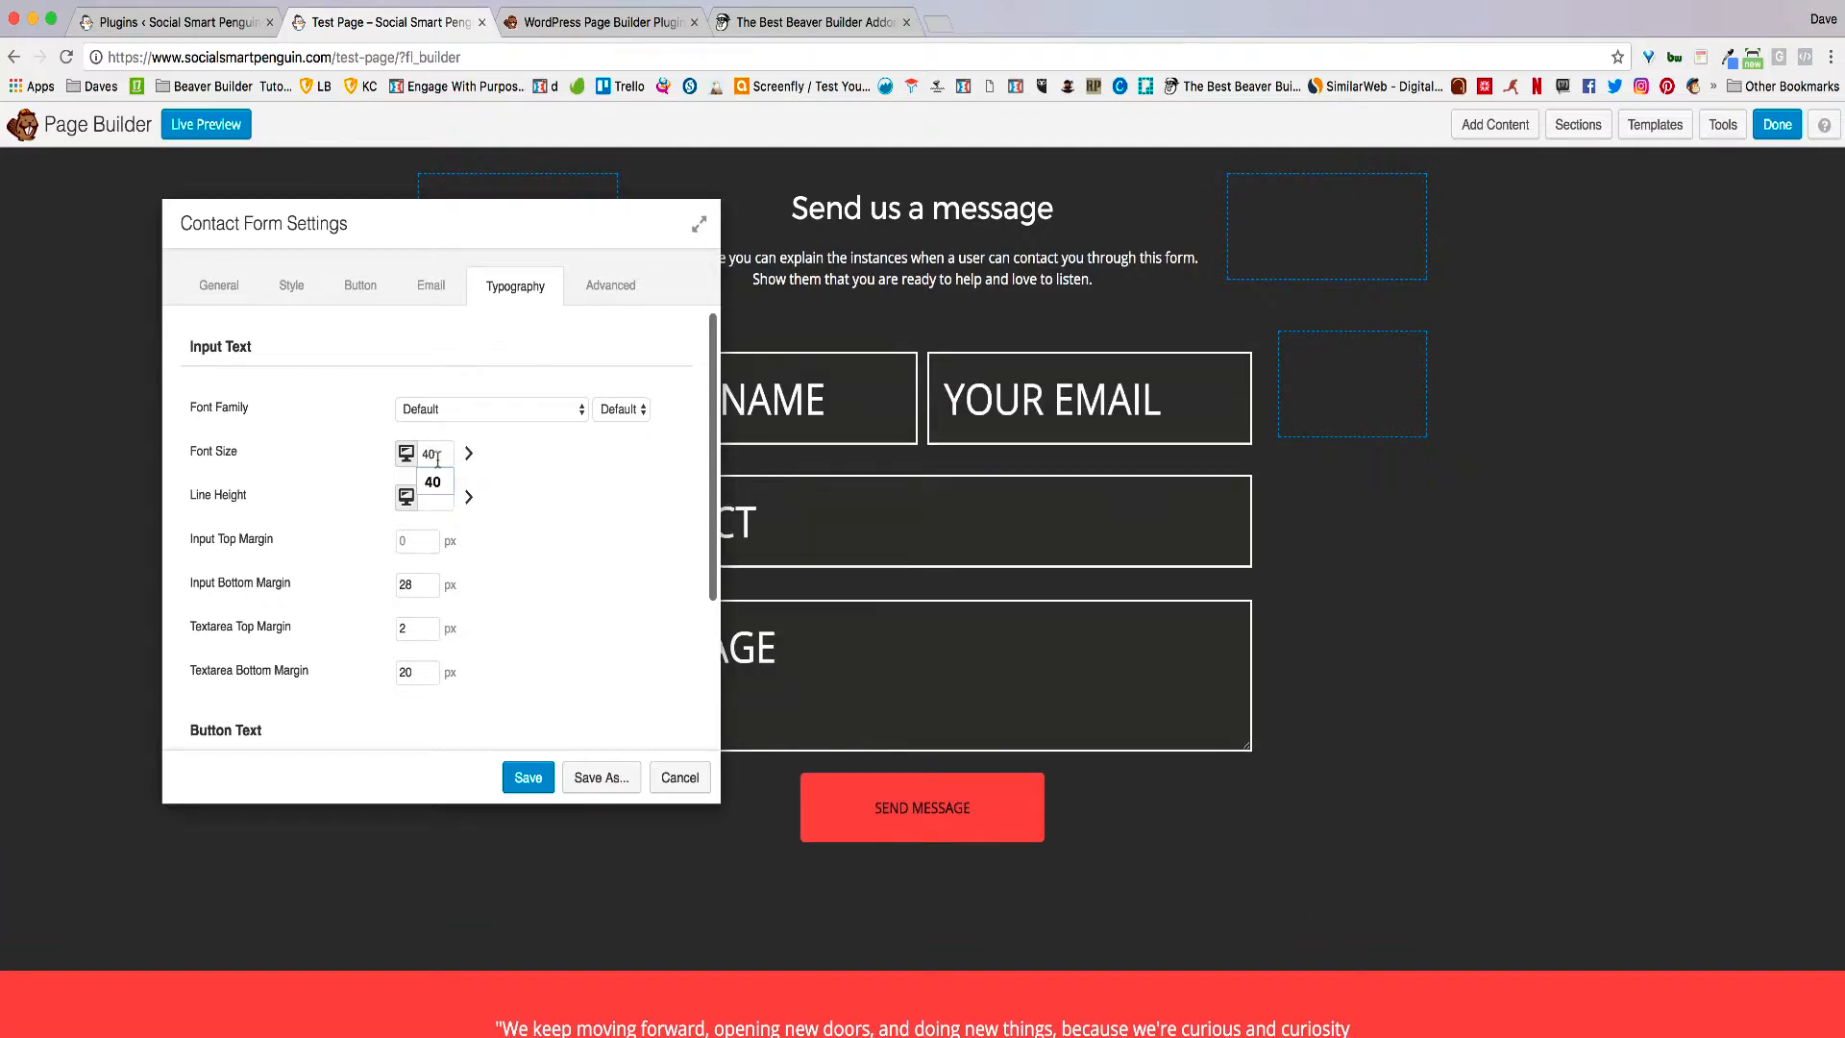
pyautogui.moveTo(500, 236); pyautogui.dragTo(1502, 194)
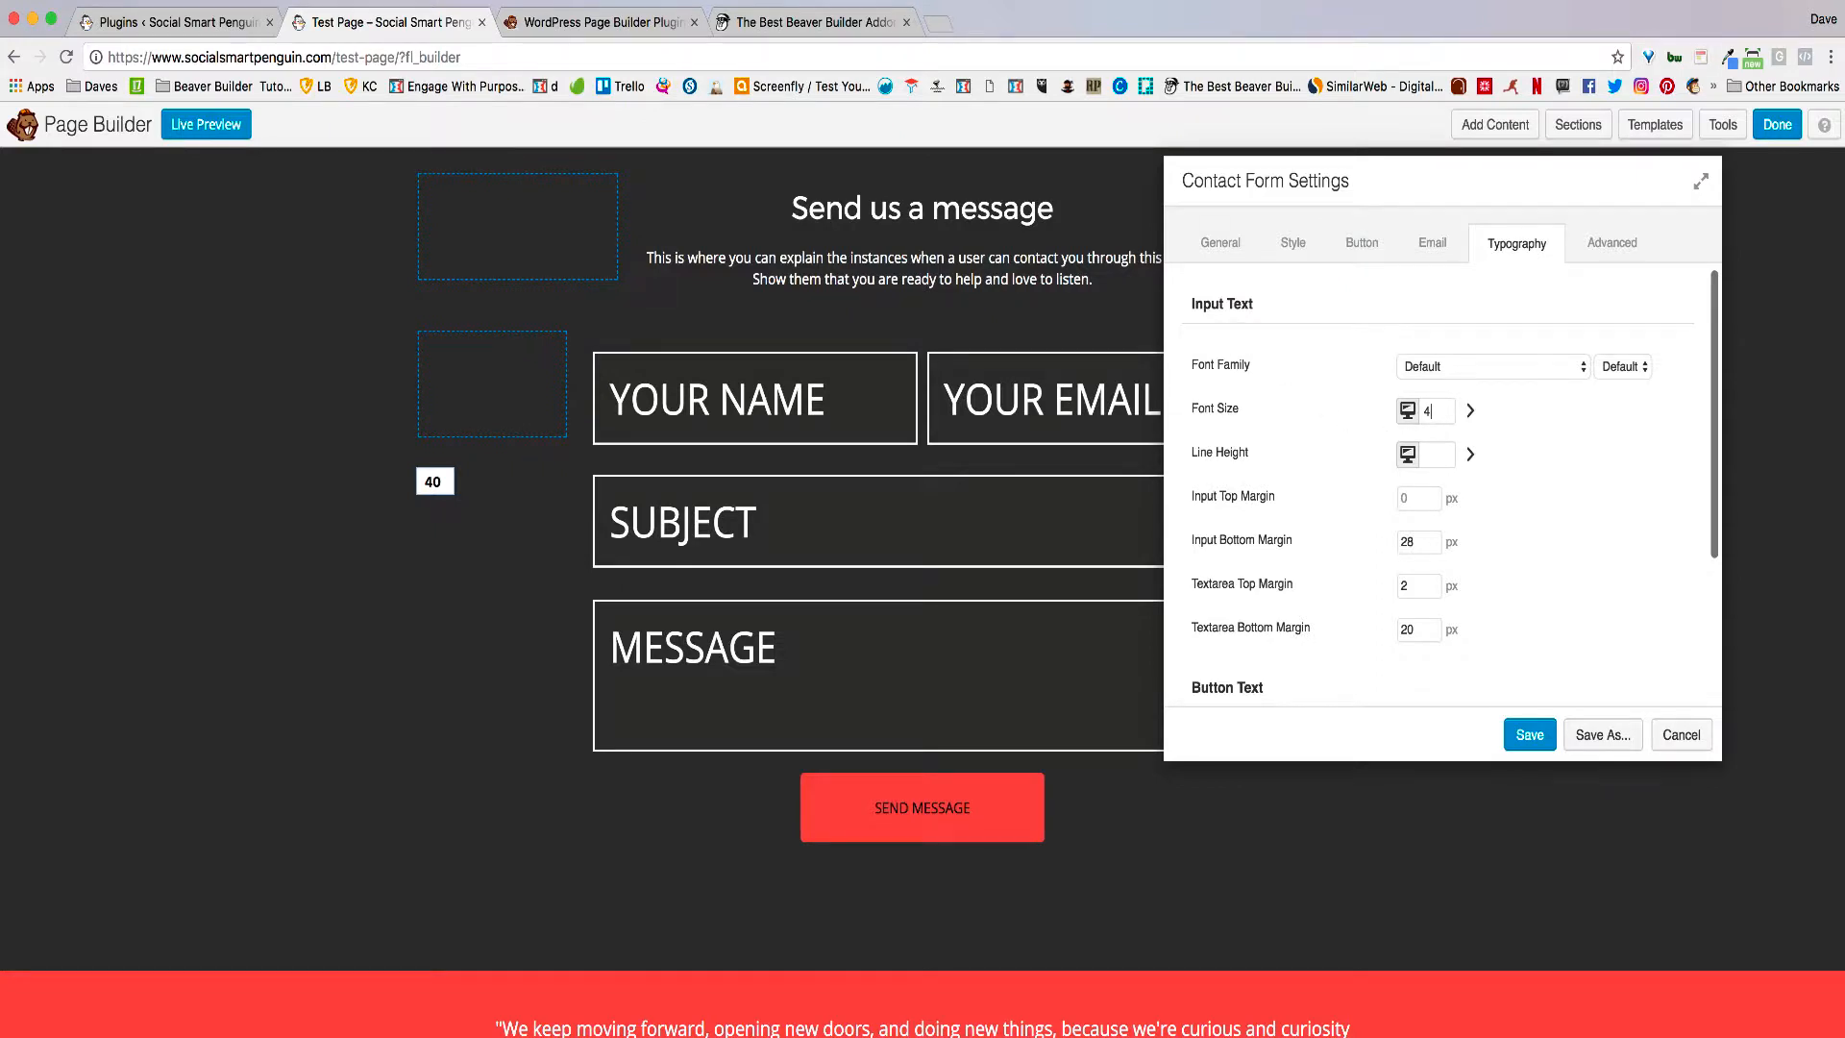
pyautogui.press('BackSpace')
pyautogui.scroll(-3, 1330, 512)
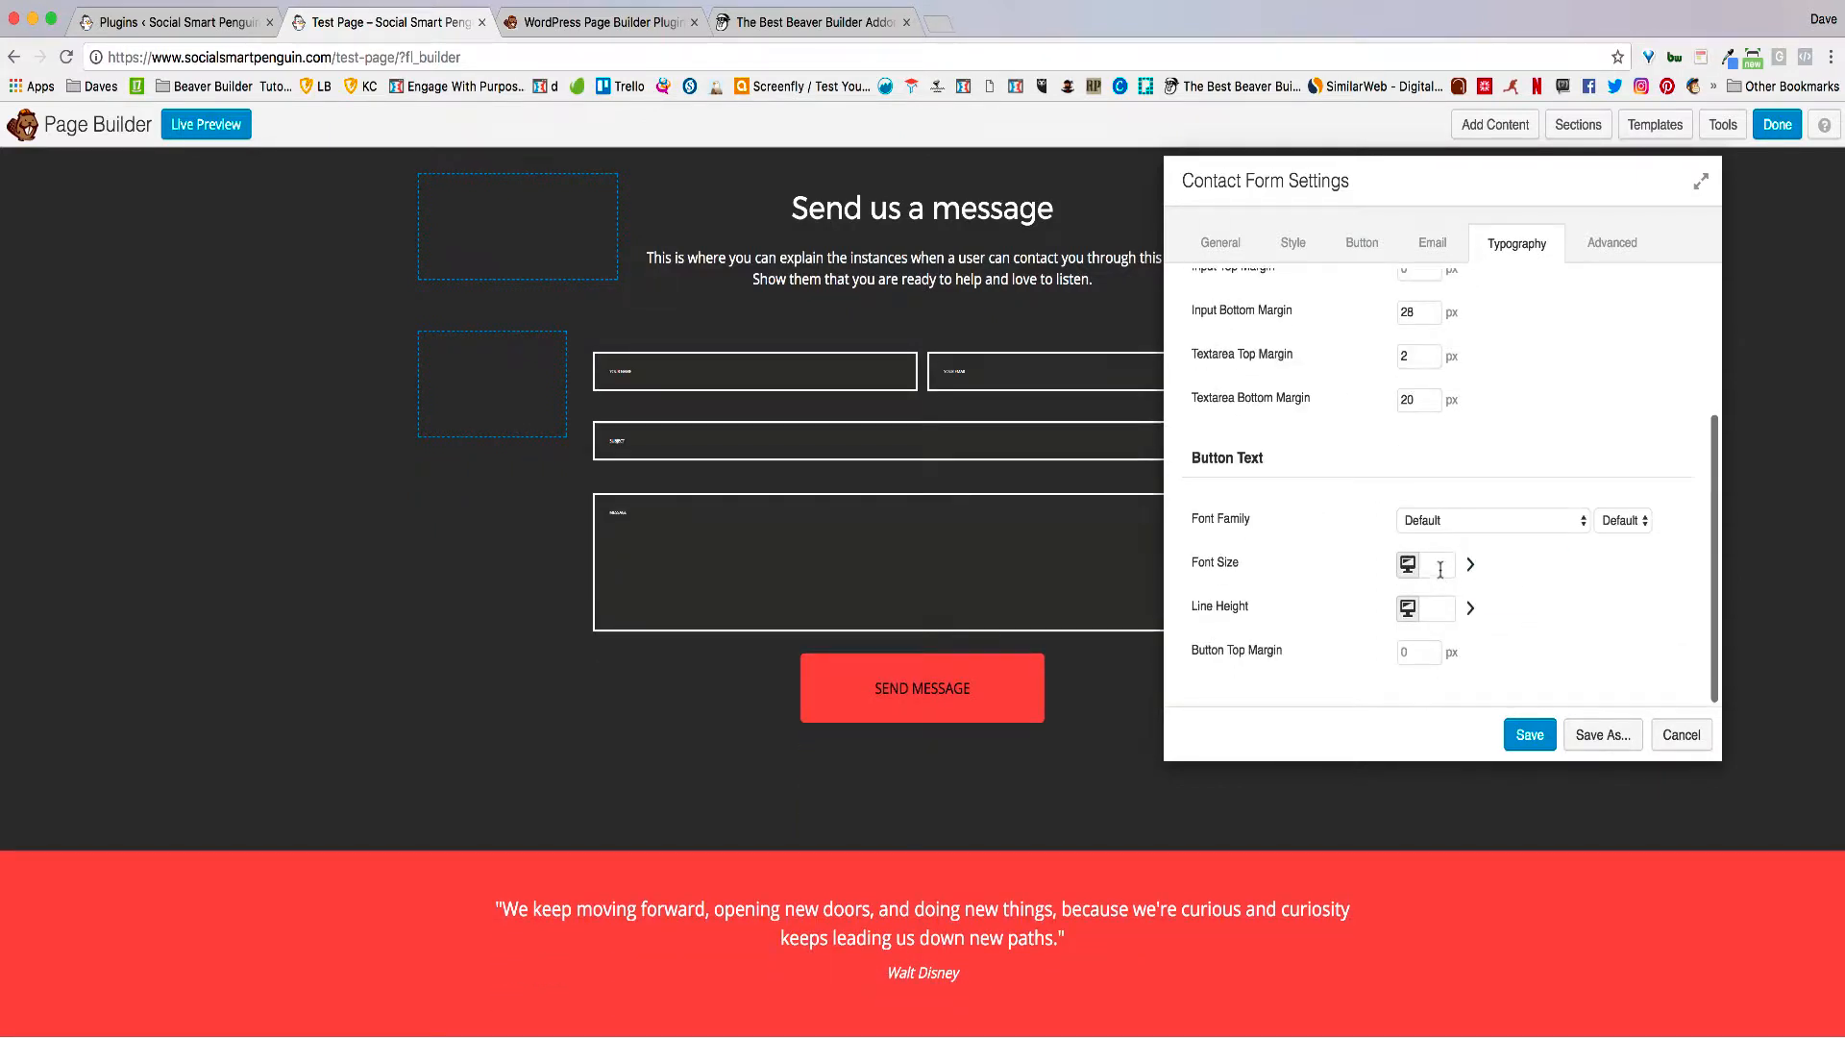
pyautogui.scroll(5, 1324, 351)
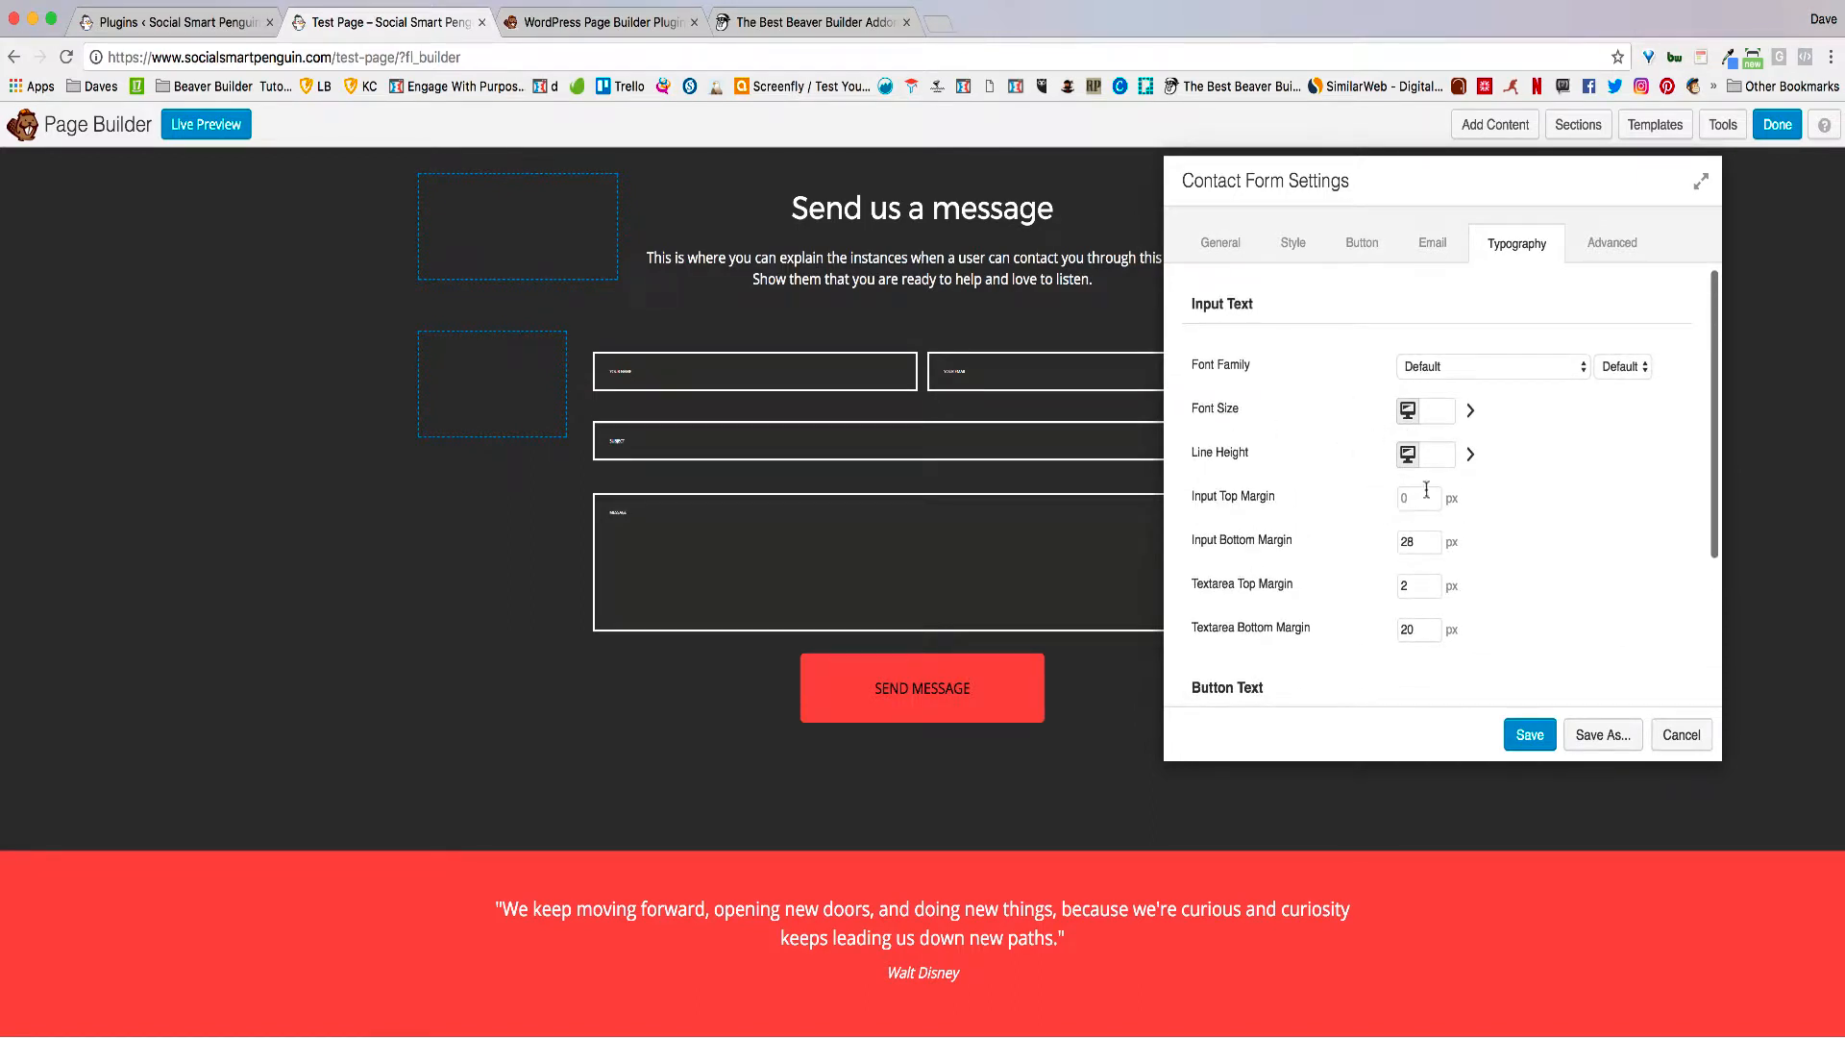
# Step: Set the contact form's input text font size to 20 and its button text font size to 30
pyautogui.click(1434, 412)
pyautogui.write('20')
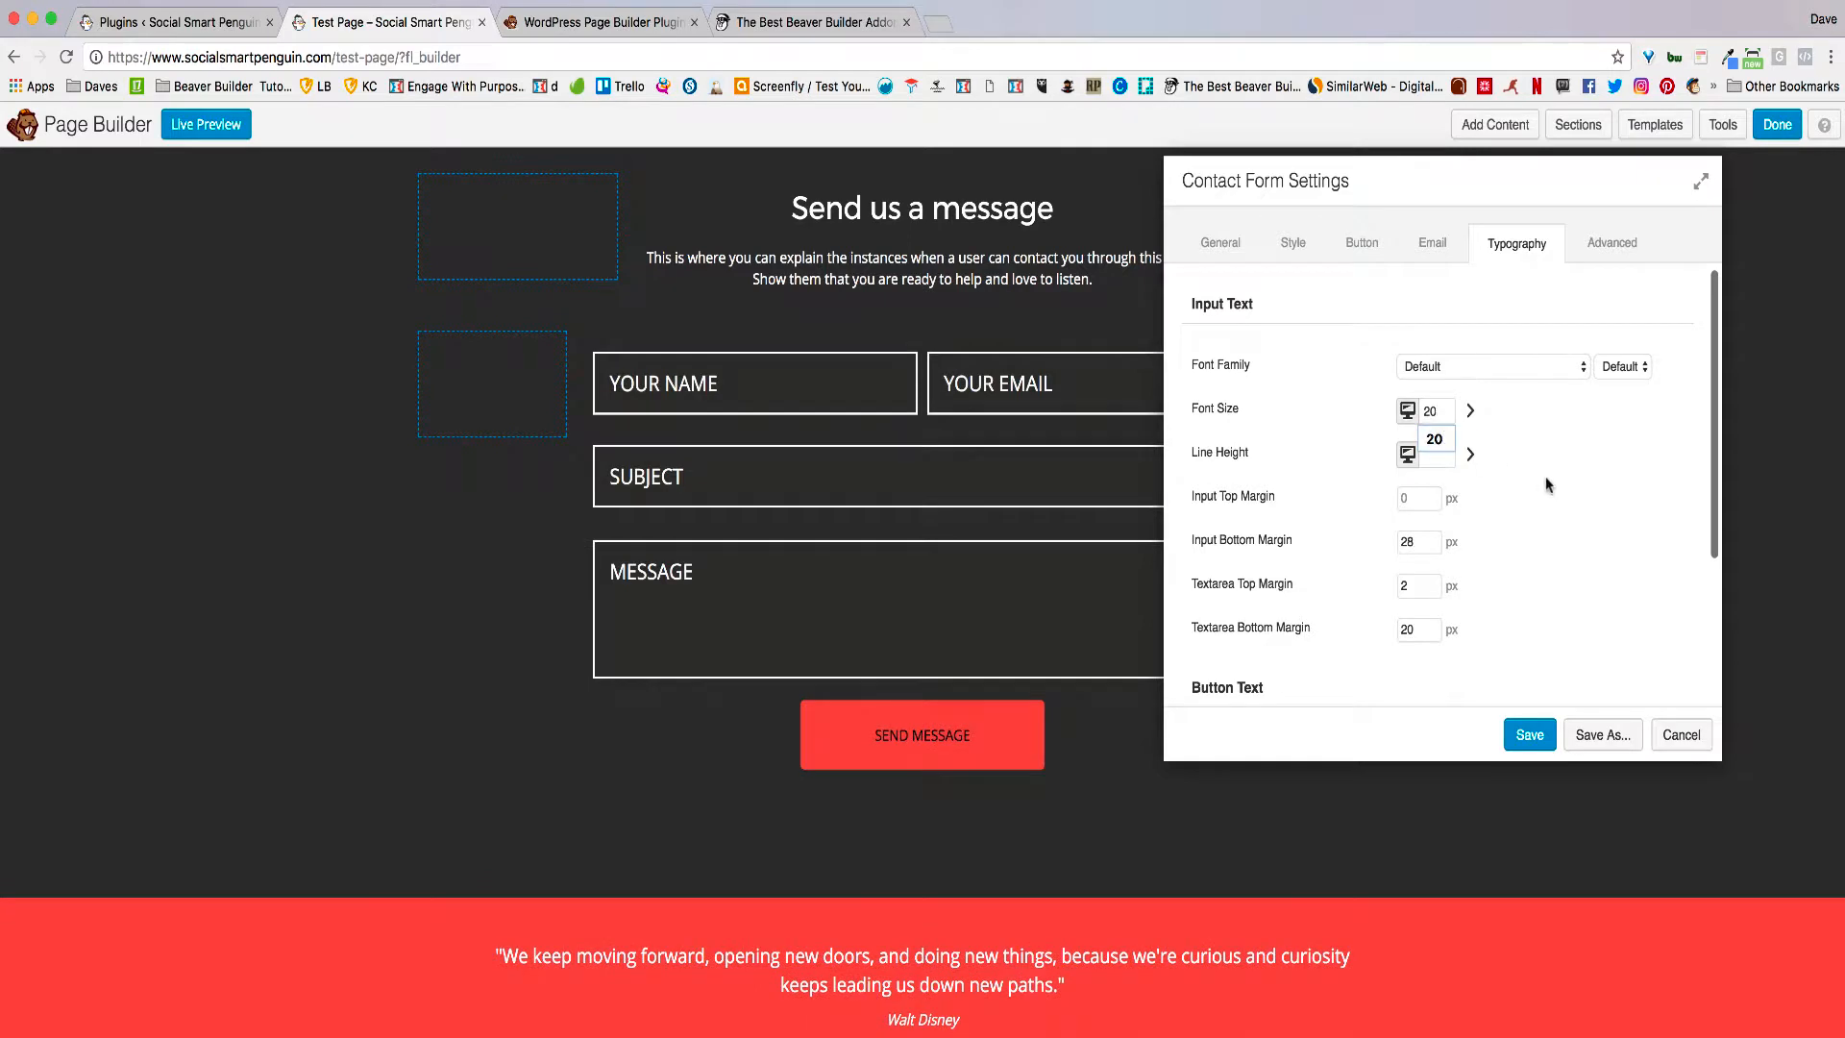
pyautogui.scroll(-4, 1547, 484)
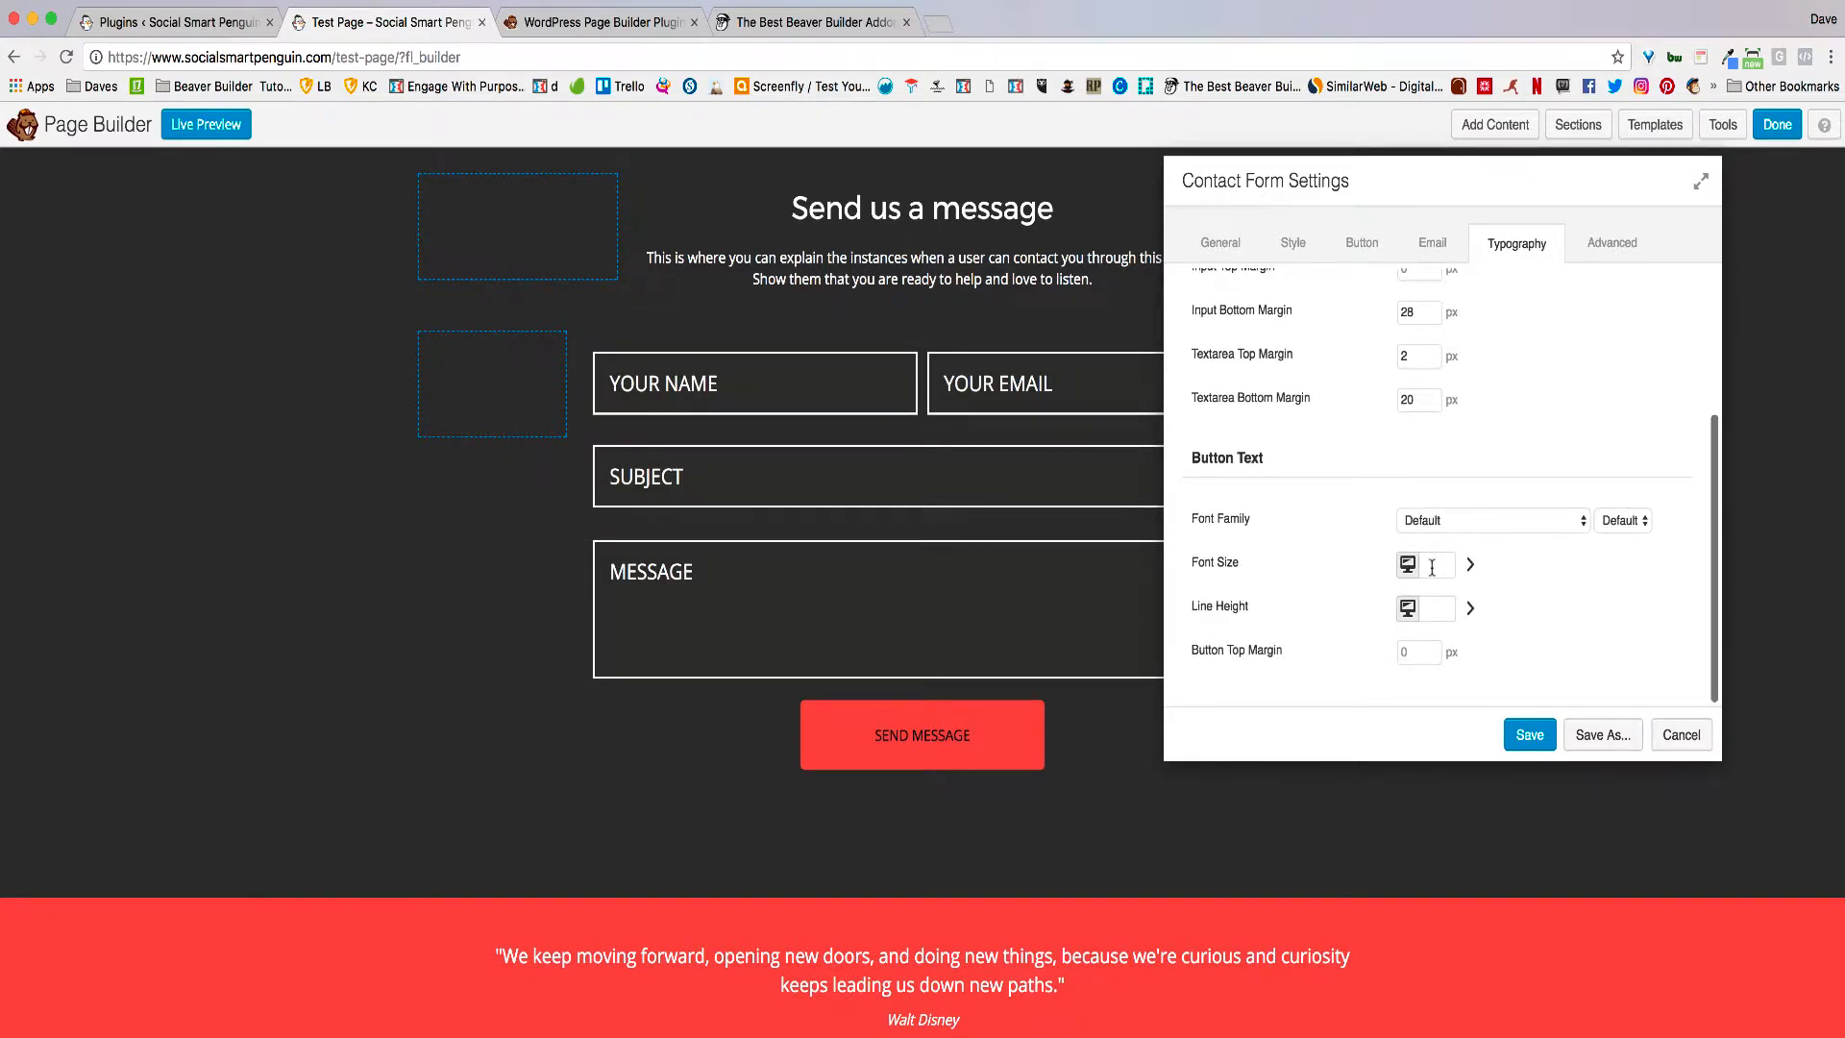
pyautogui.click(1432, 567)
pyautogui.write('30')
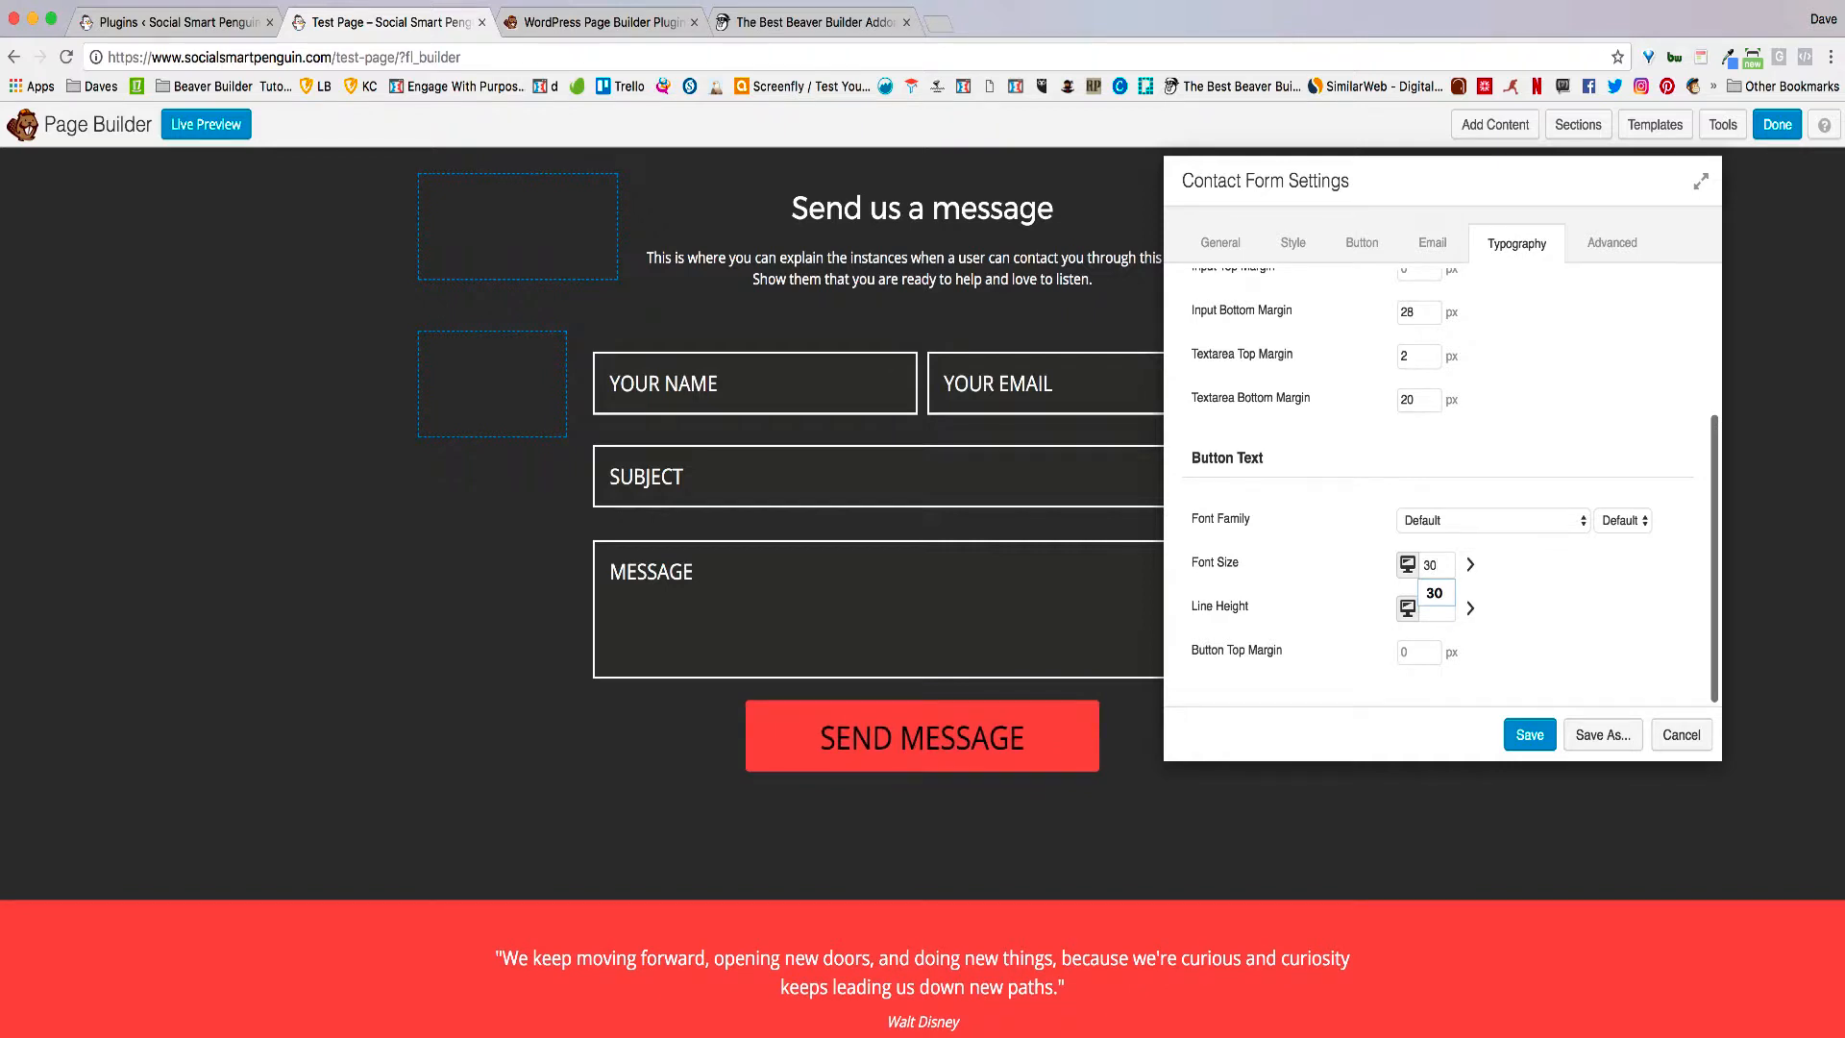
pyautogui.click(1435, 594)
pyautogui.scroll(3, 1514, 398)
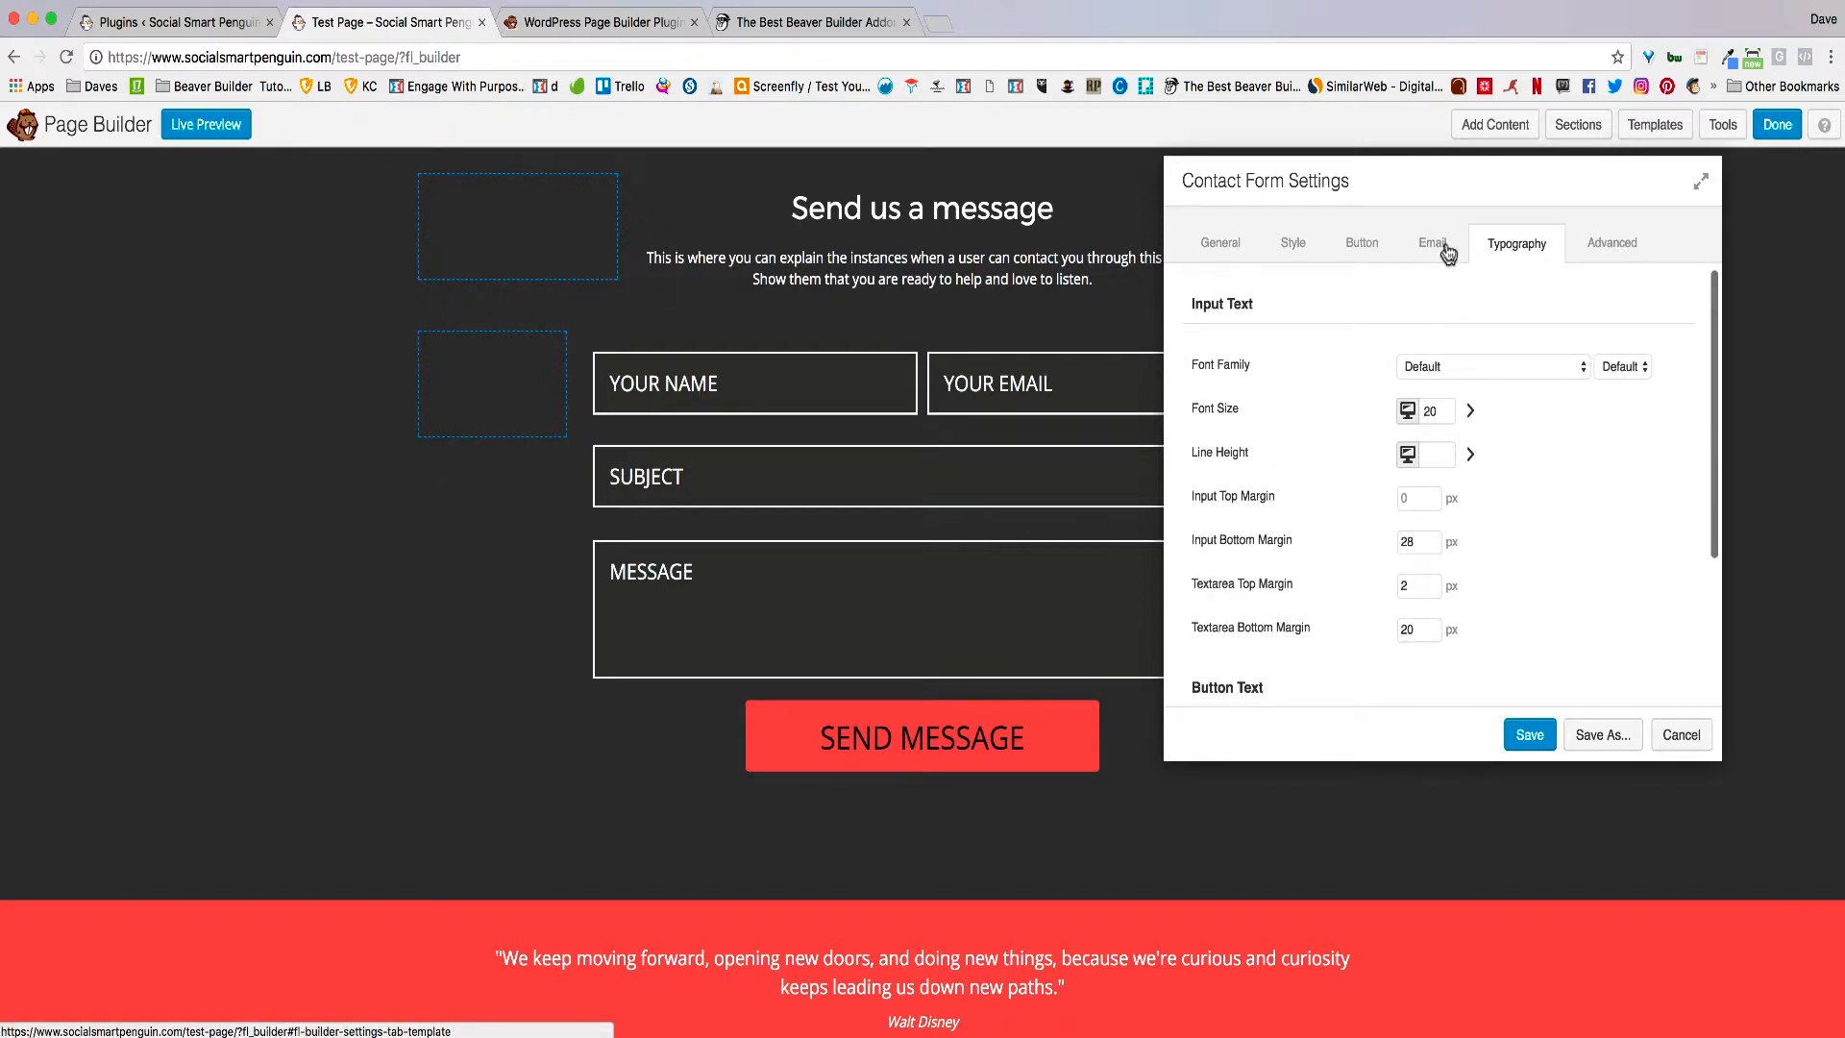
# Step: Examine the contact form's input color, background and validation style options and its typography settings
pyautogui.click(1292, 249)
pyautogui.scroll(-3, 1318, 496)
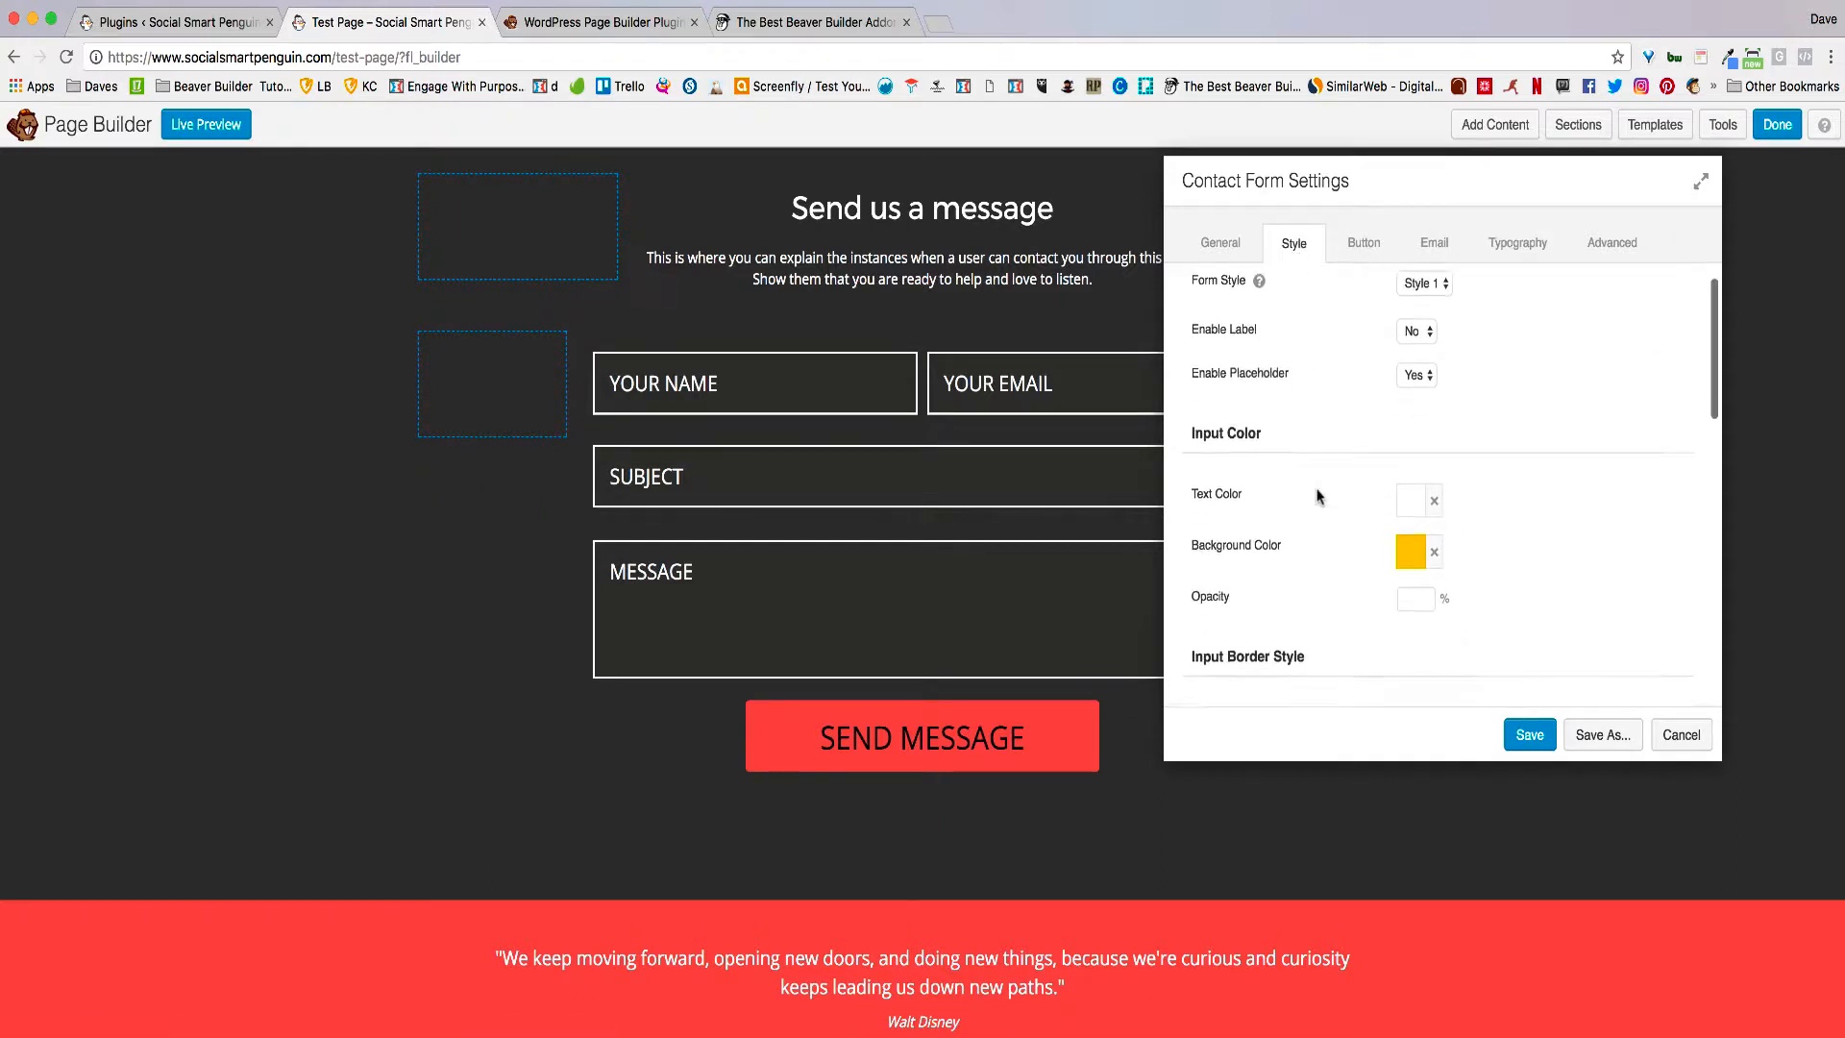
pyautogui.scroll(-8, 1318, 496)
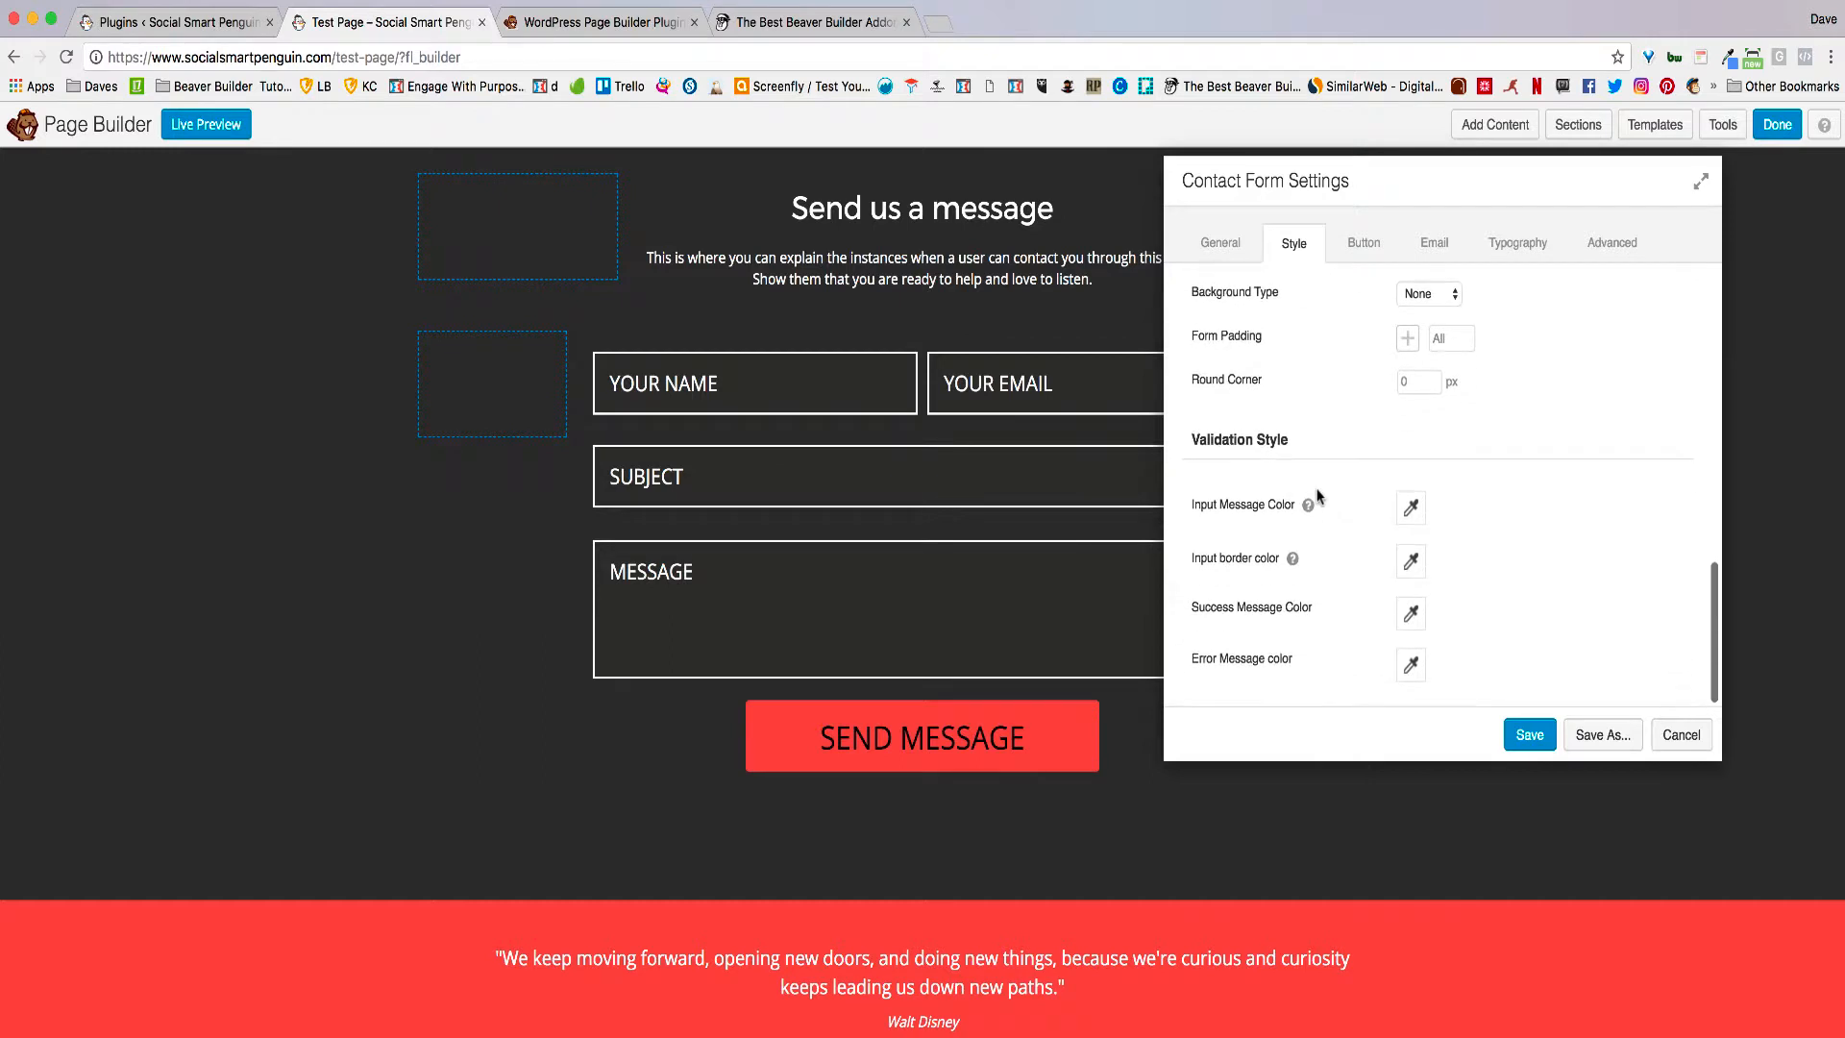
pyautogui.scroll(10, 1319, 496)
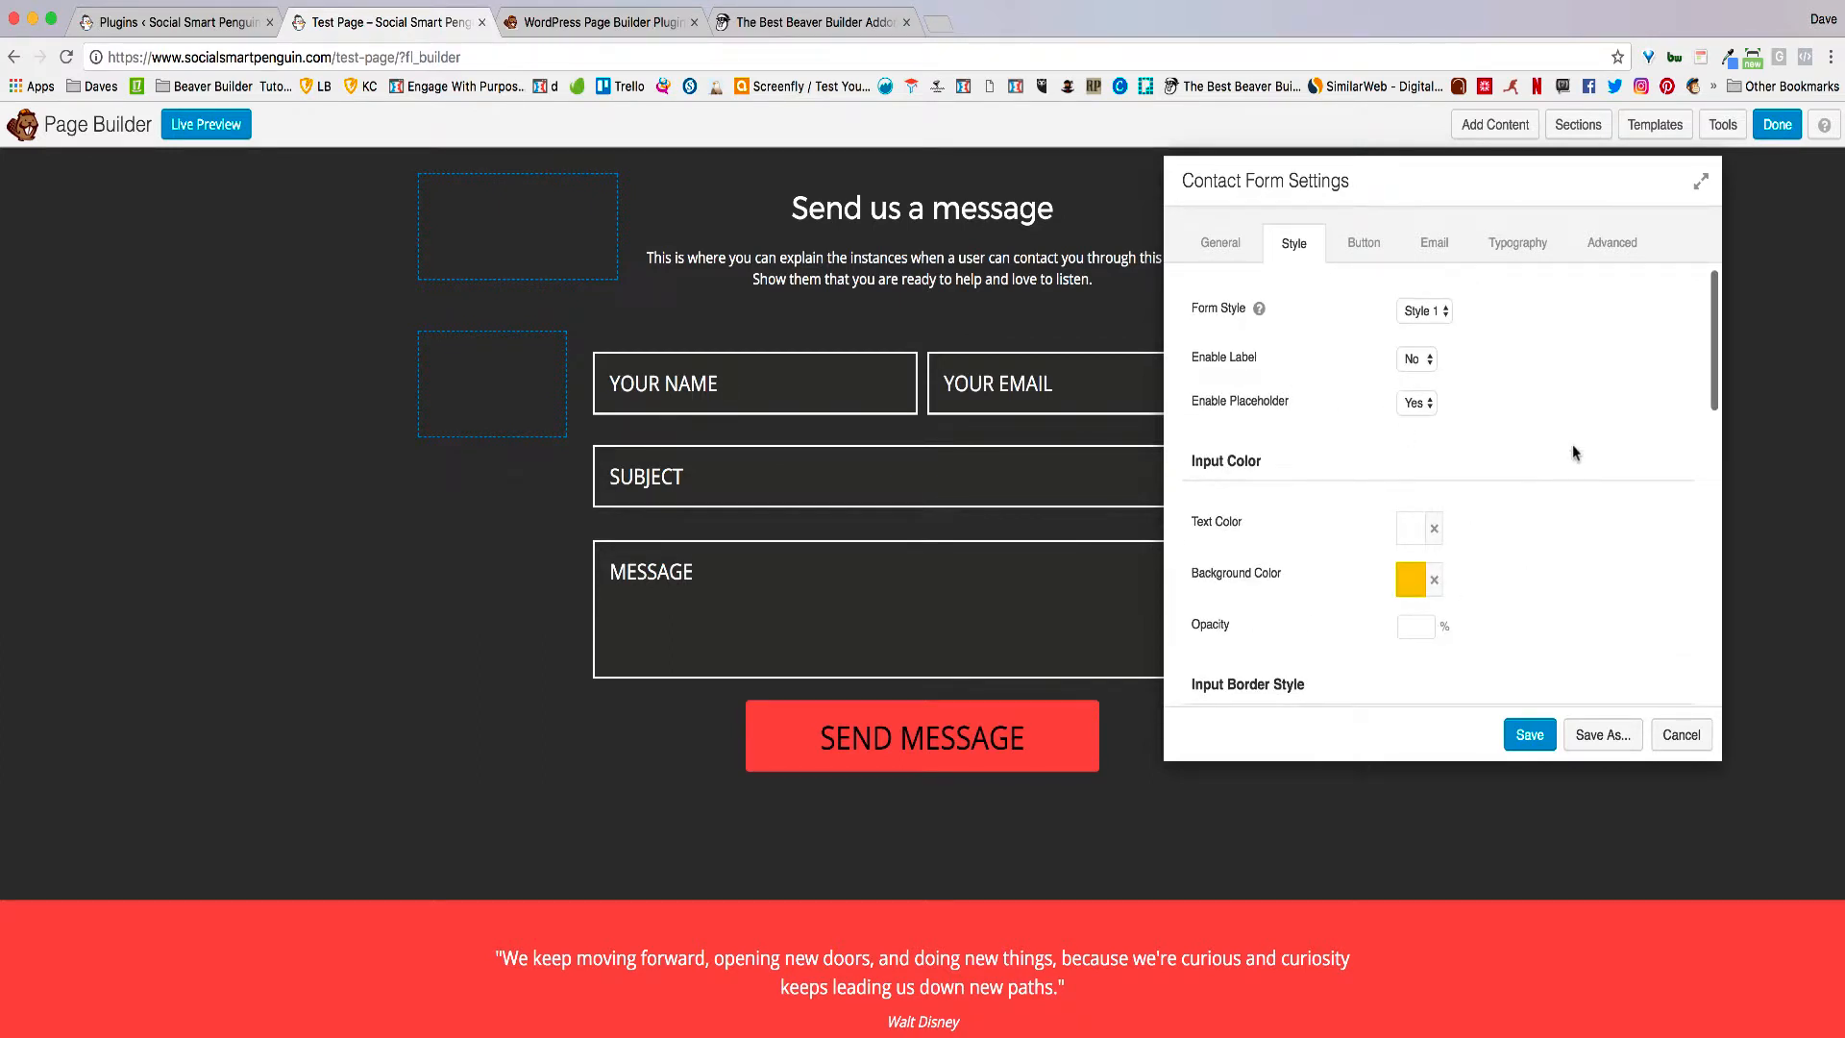
pyautogui.click(1487, 252)
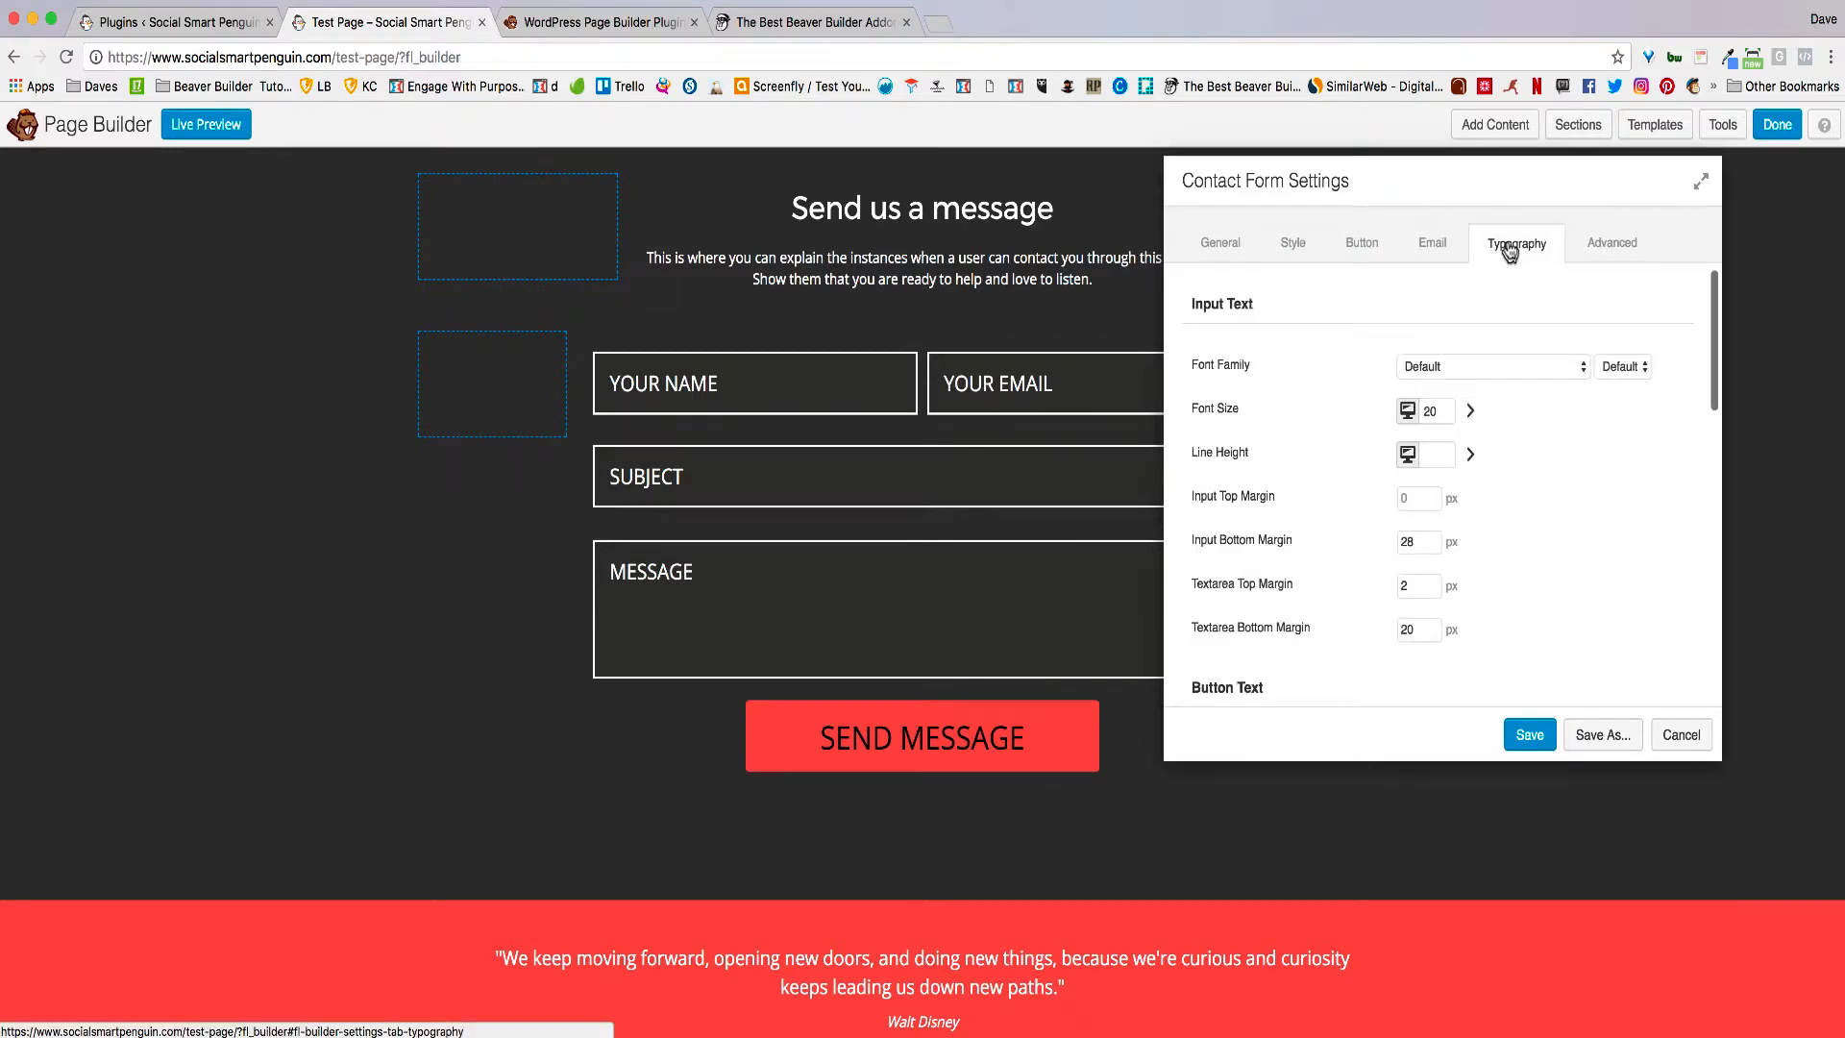
pyautogui.scroll(-5, 1323, 488)
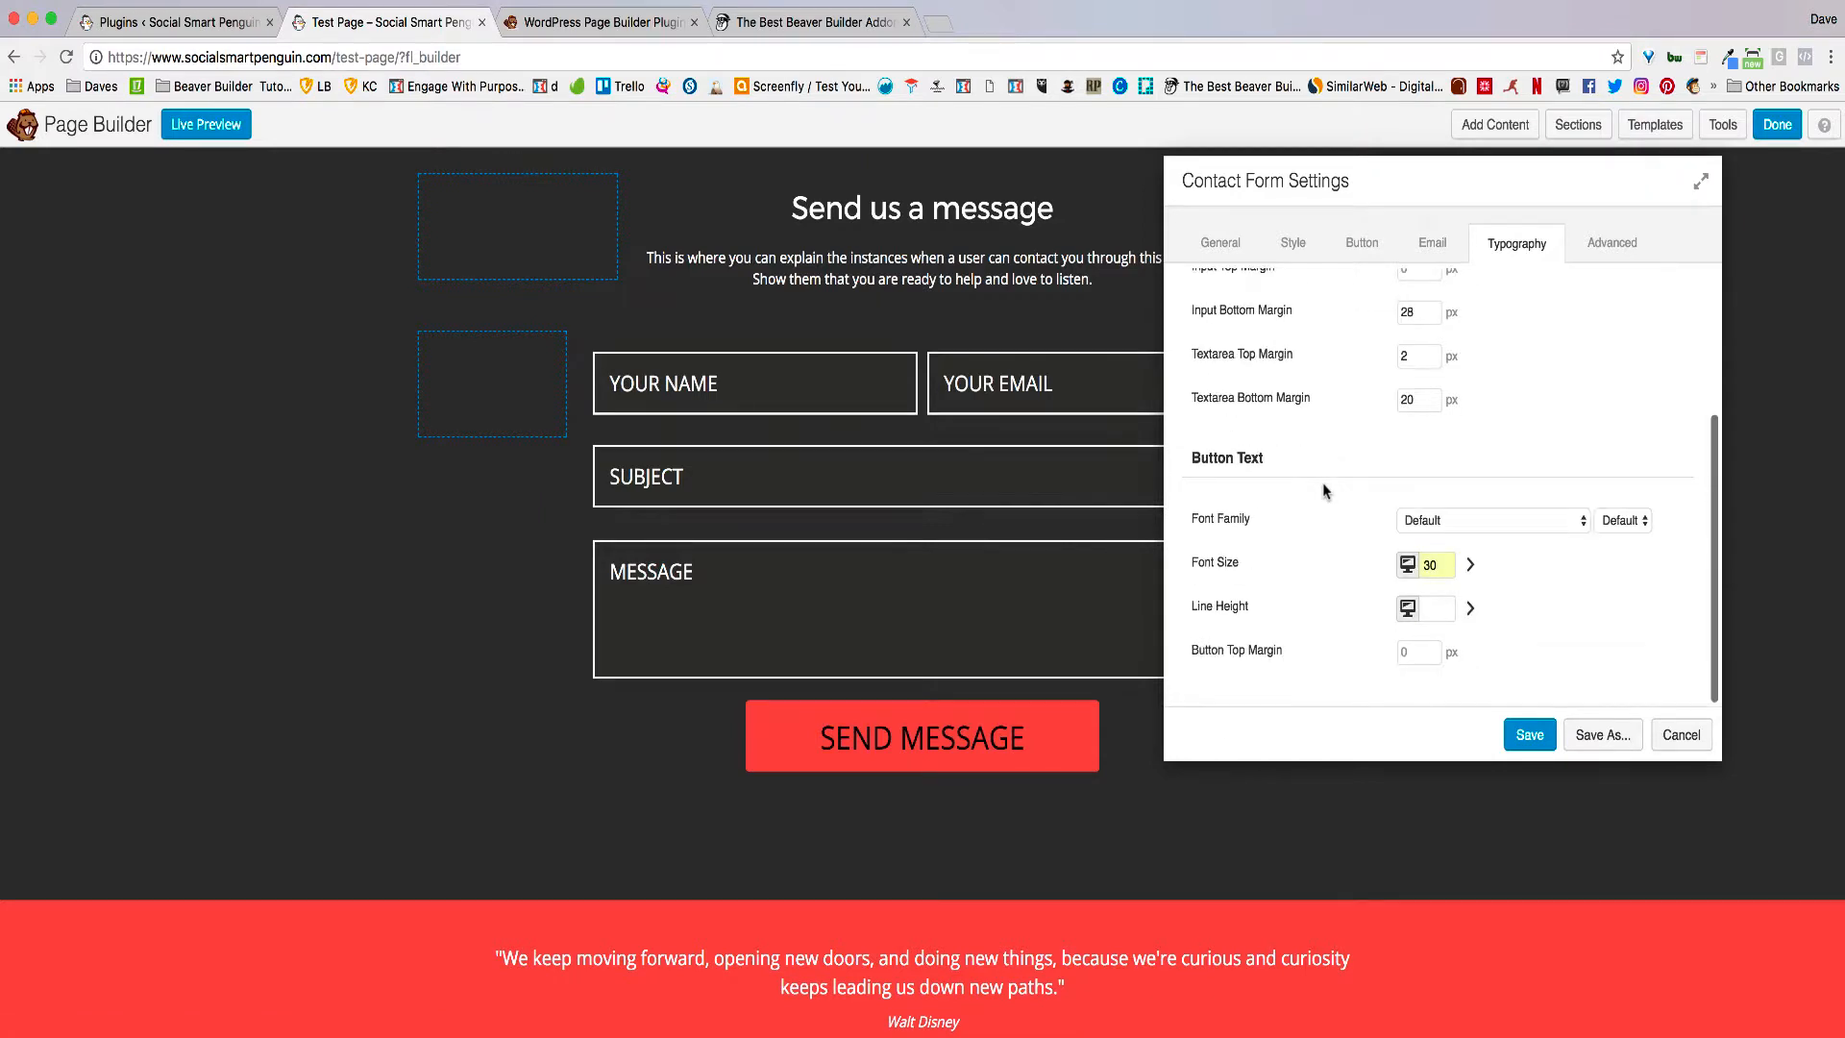
pyautogui.scroll(5, 1322, 486)
# Step: Fill in the contact form's recipient email address and save the form settings
pyautogui.click(1434, 246)
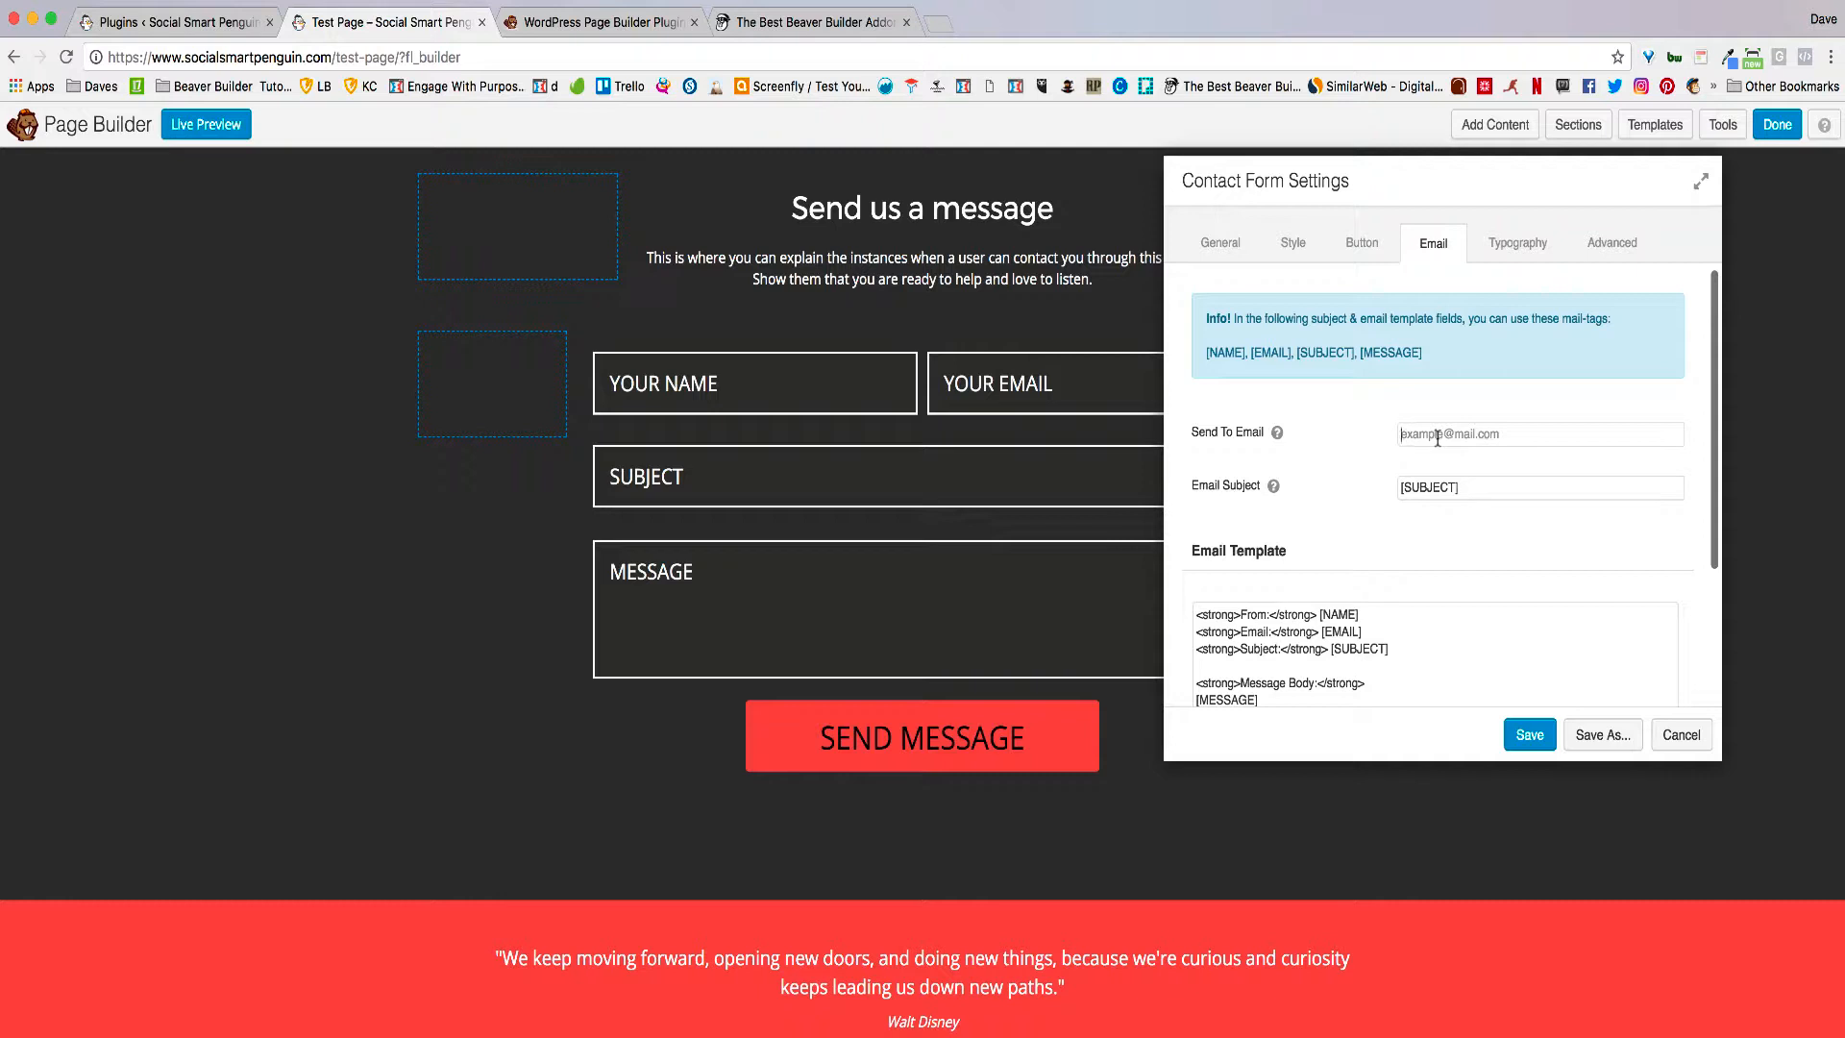
pyautogui.write('dave')
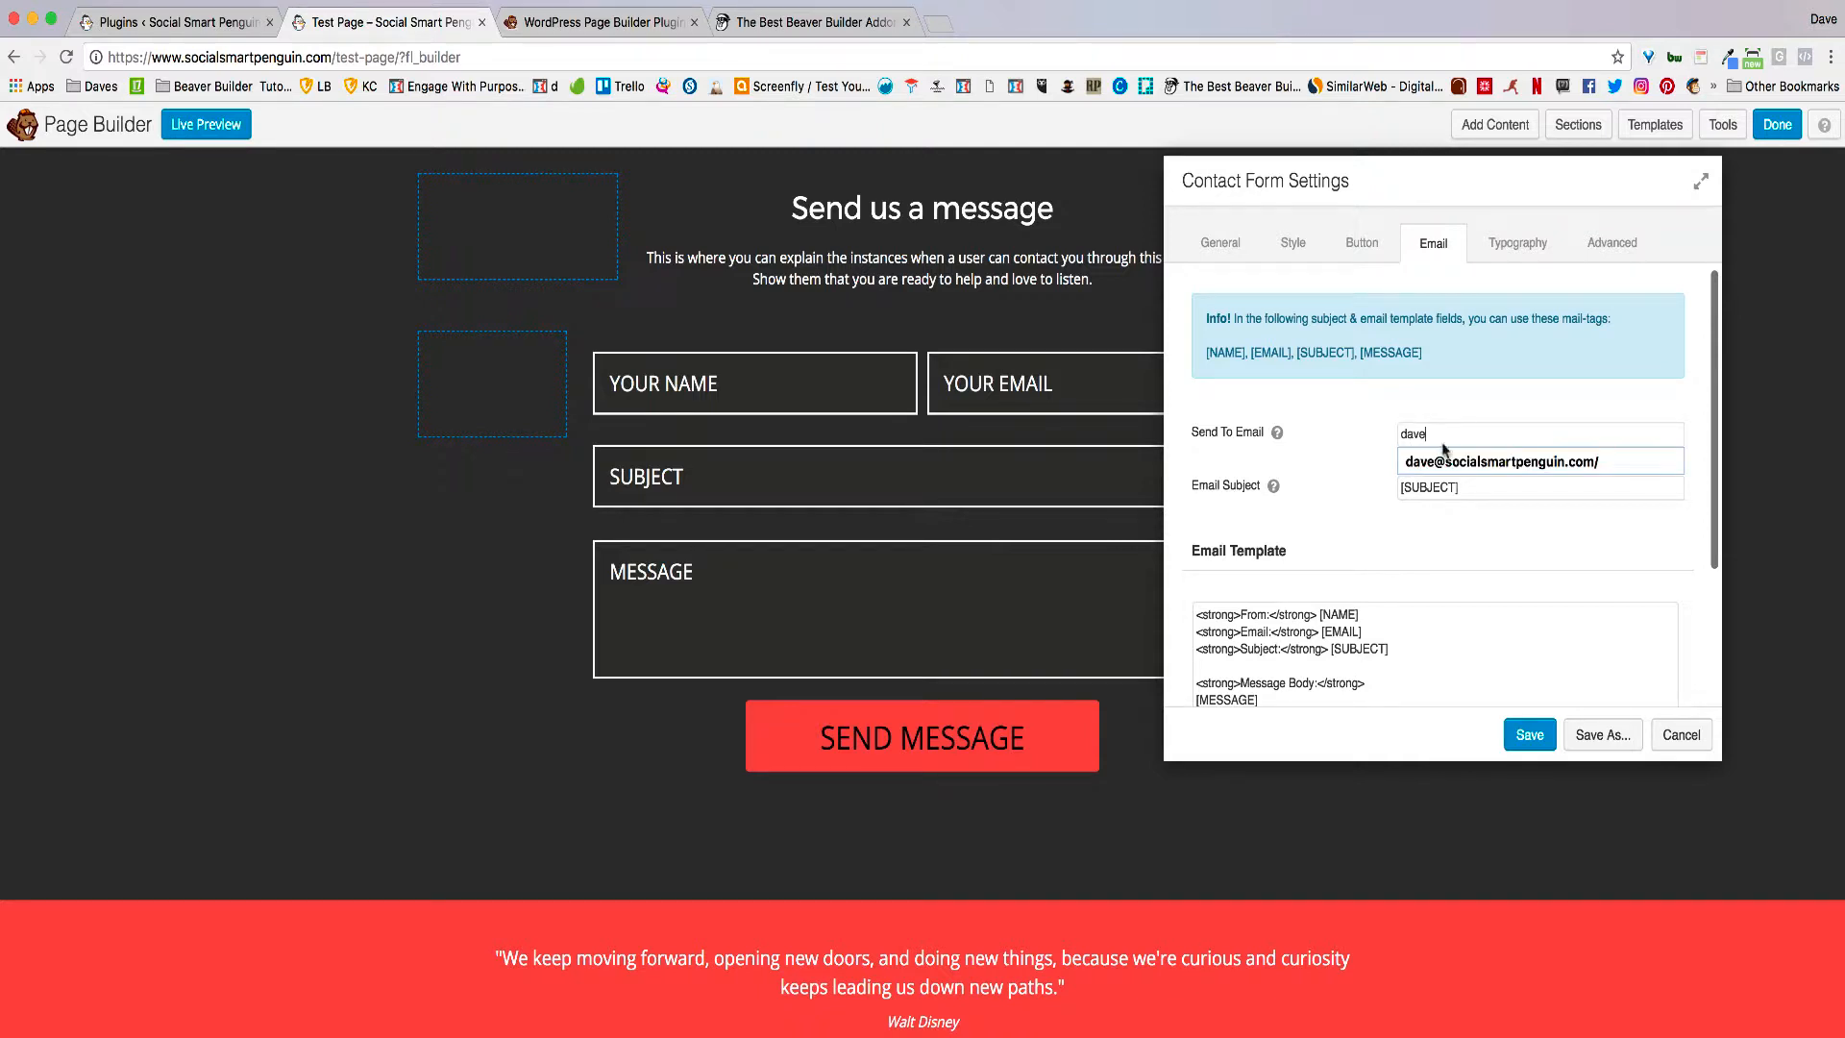
pyautogui.click(1446, 462)
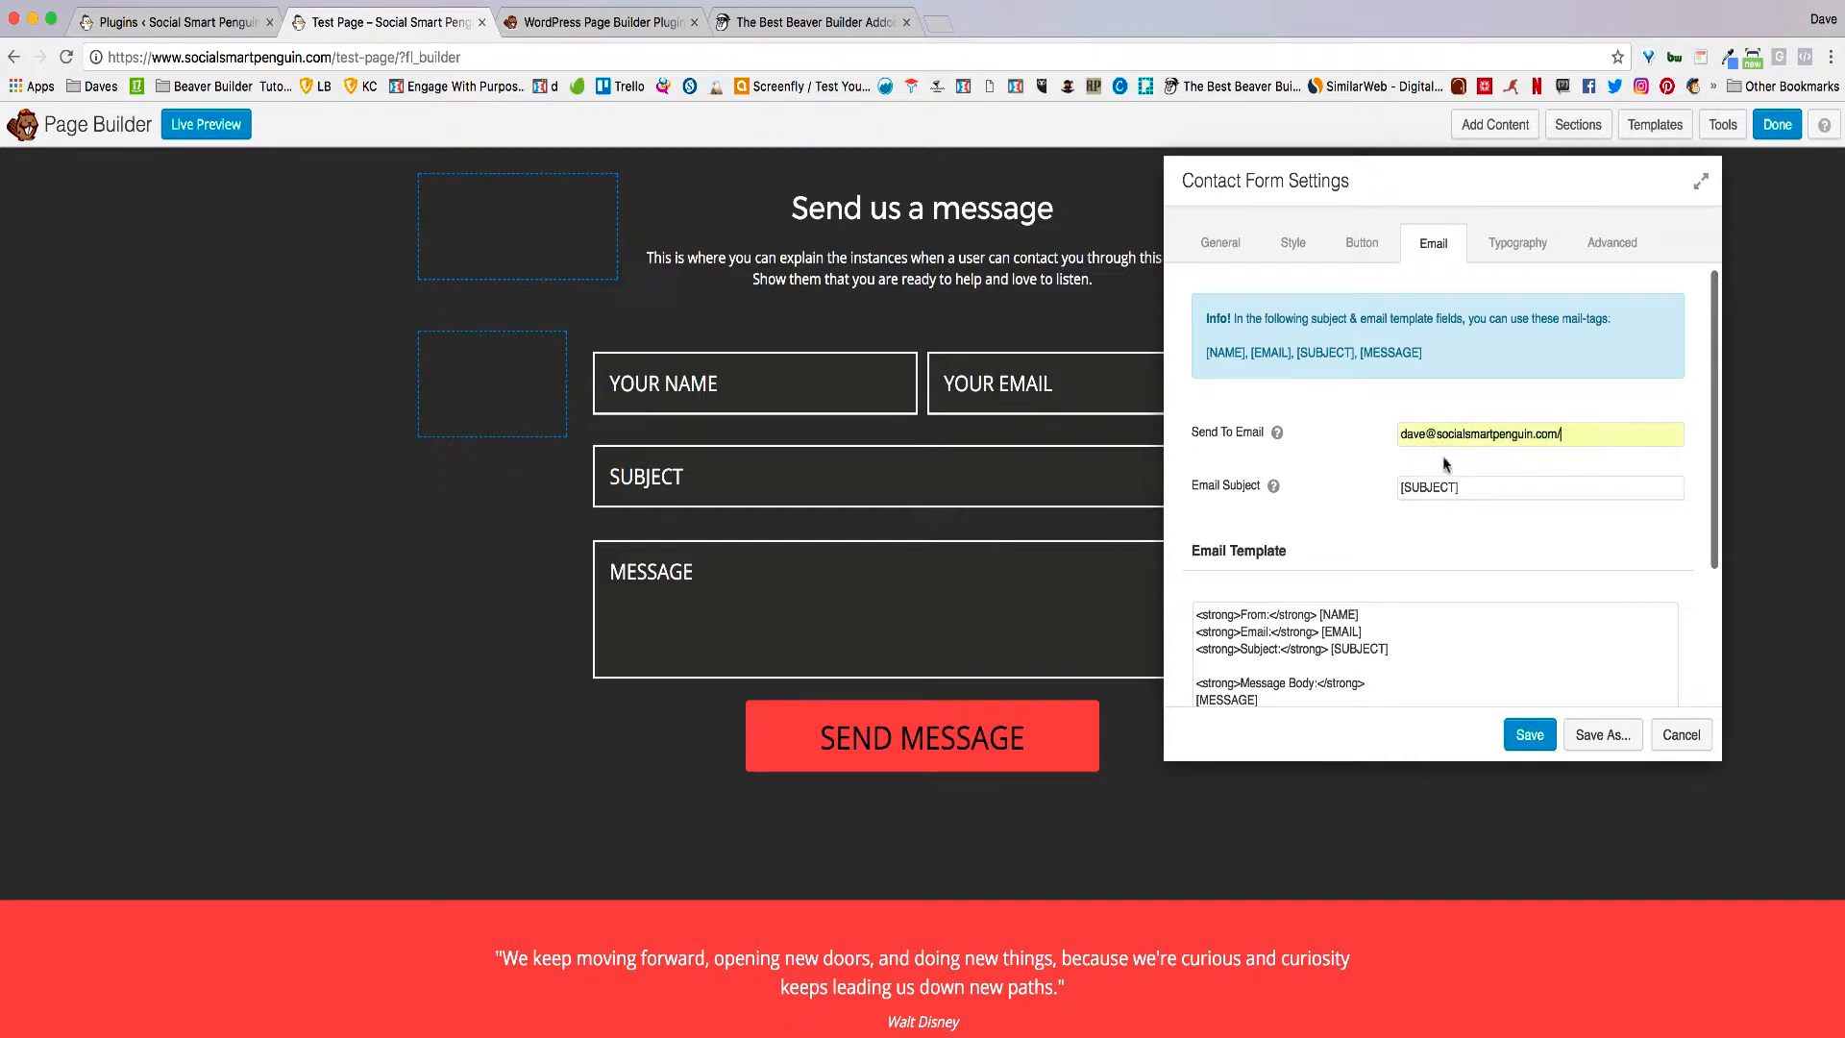
pyautogui.click(1530, 735)
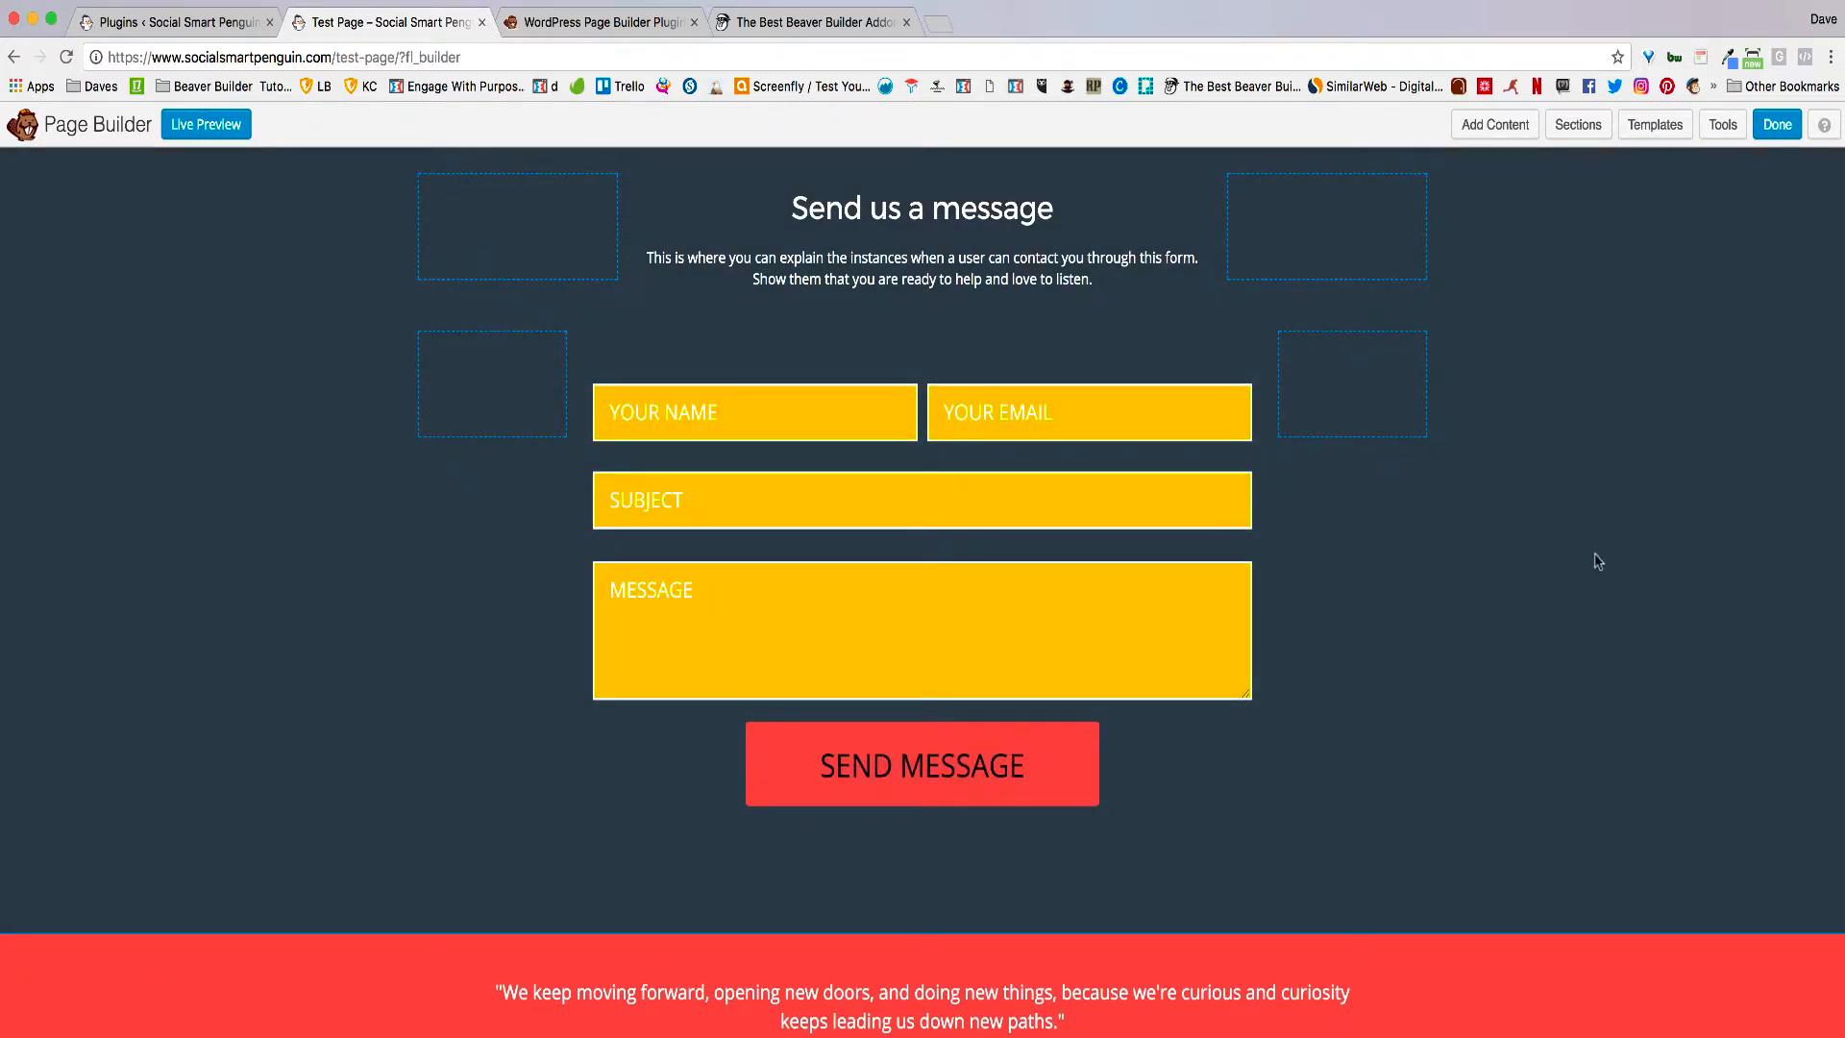
# Step: Check the options for publishing or exiting the page, cancel, and review the sections below the contact form
pyautogui.scroll(1, 1597, 561)
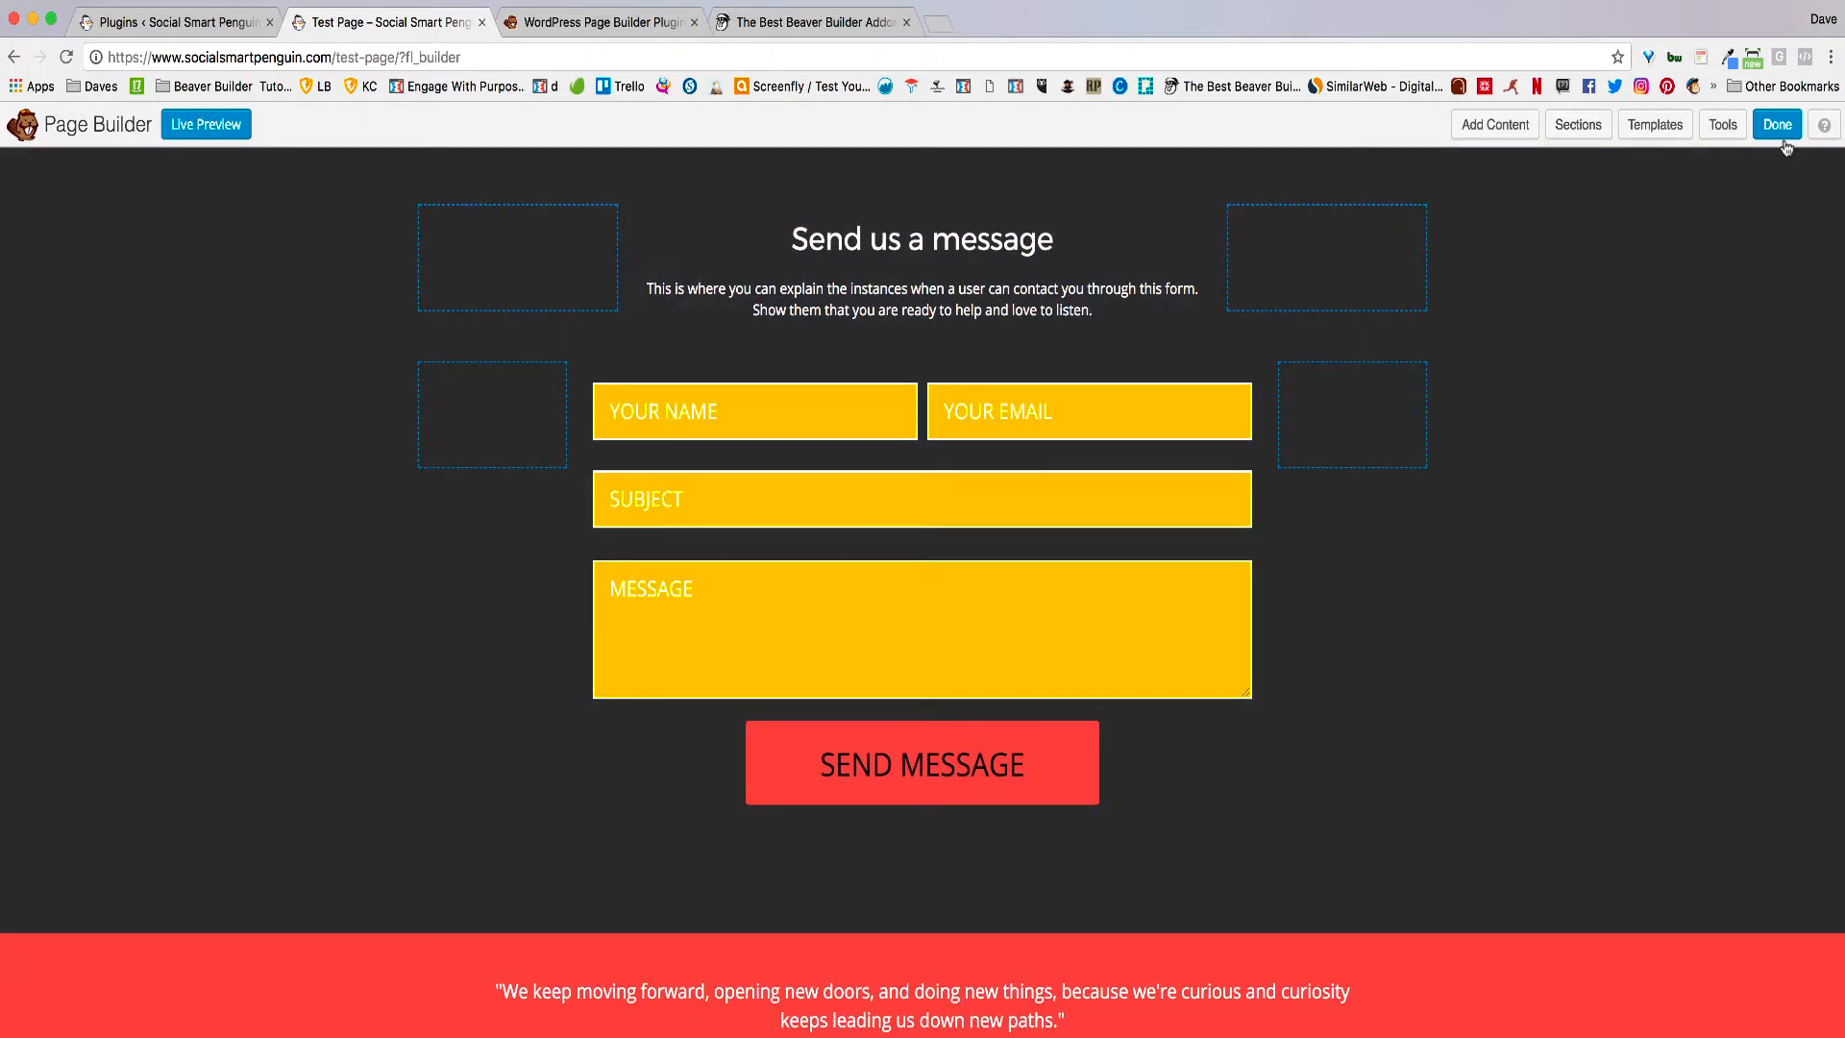
pyautogui.click(1777, 125)
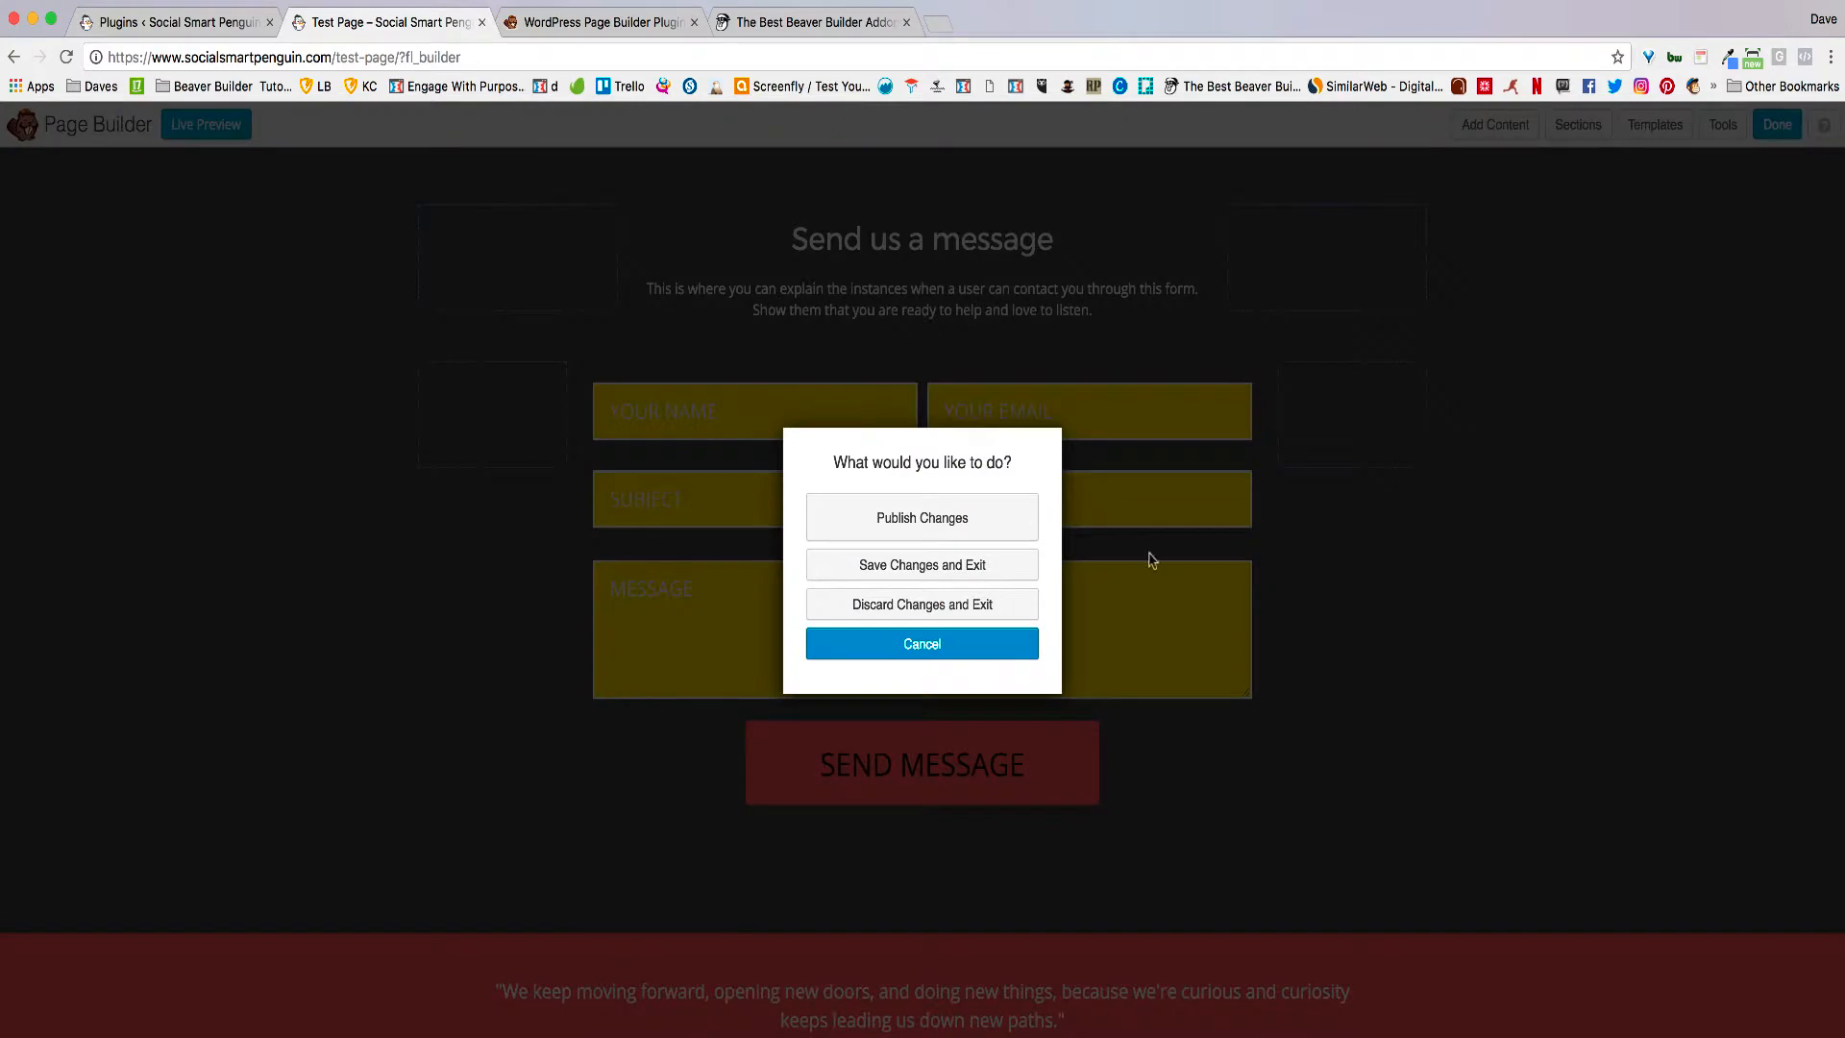
pyautogui.click(955, 643)
pyautogui.scroll(-2, 359, 395)
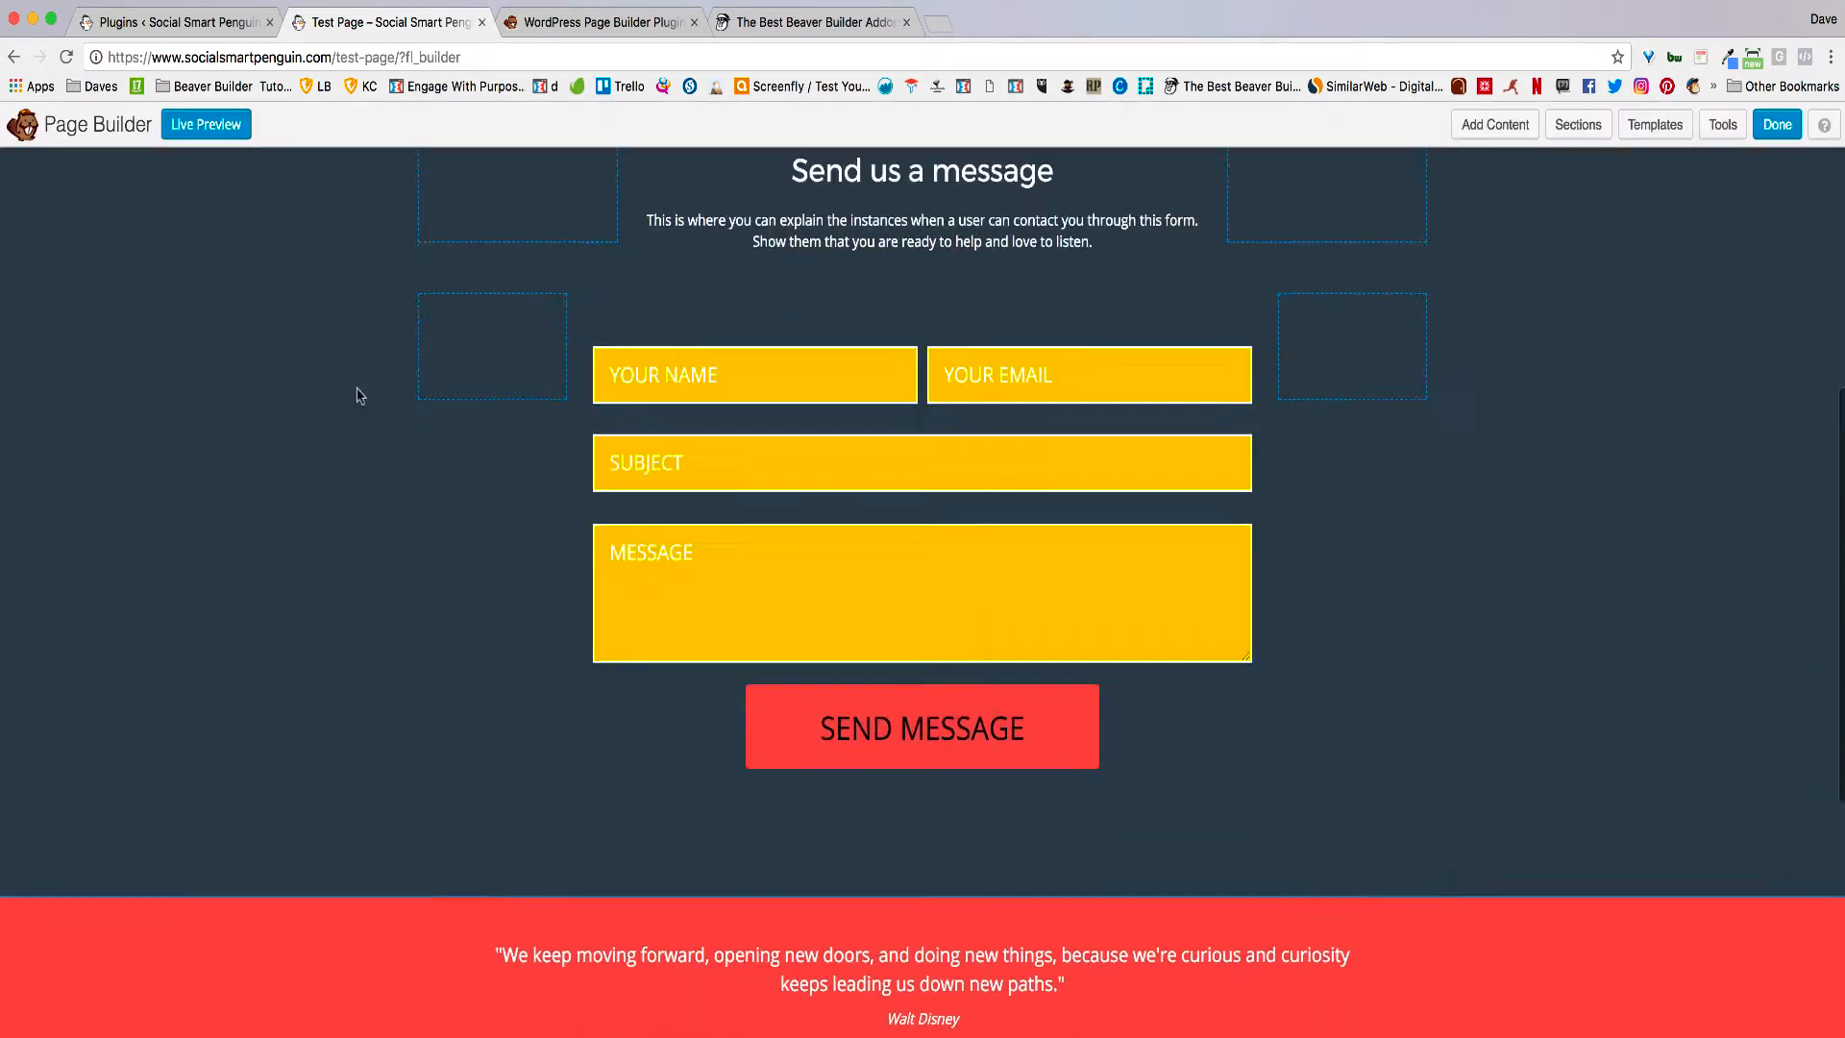
pyautogui.scroll(-5, 358, 395)
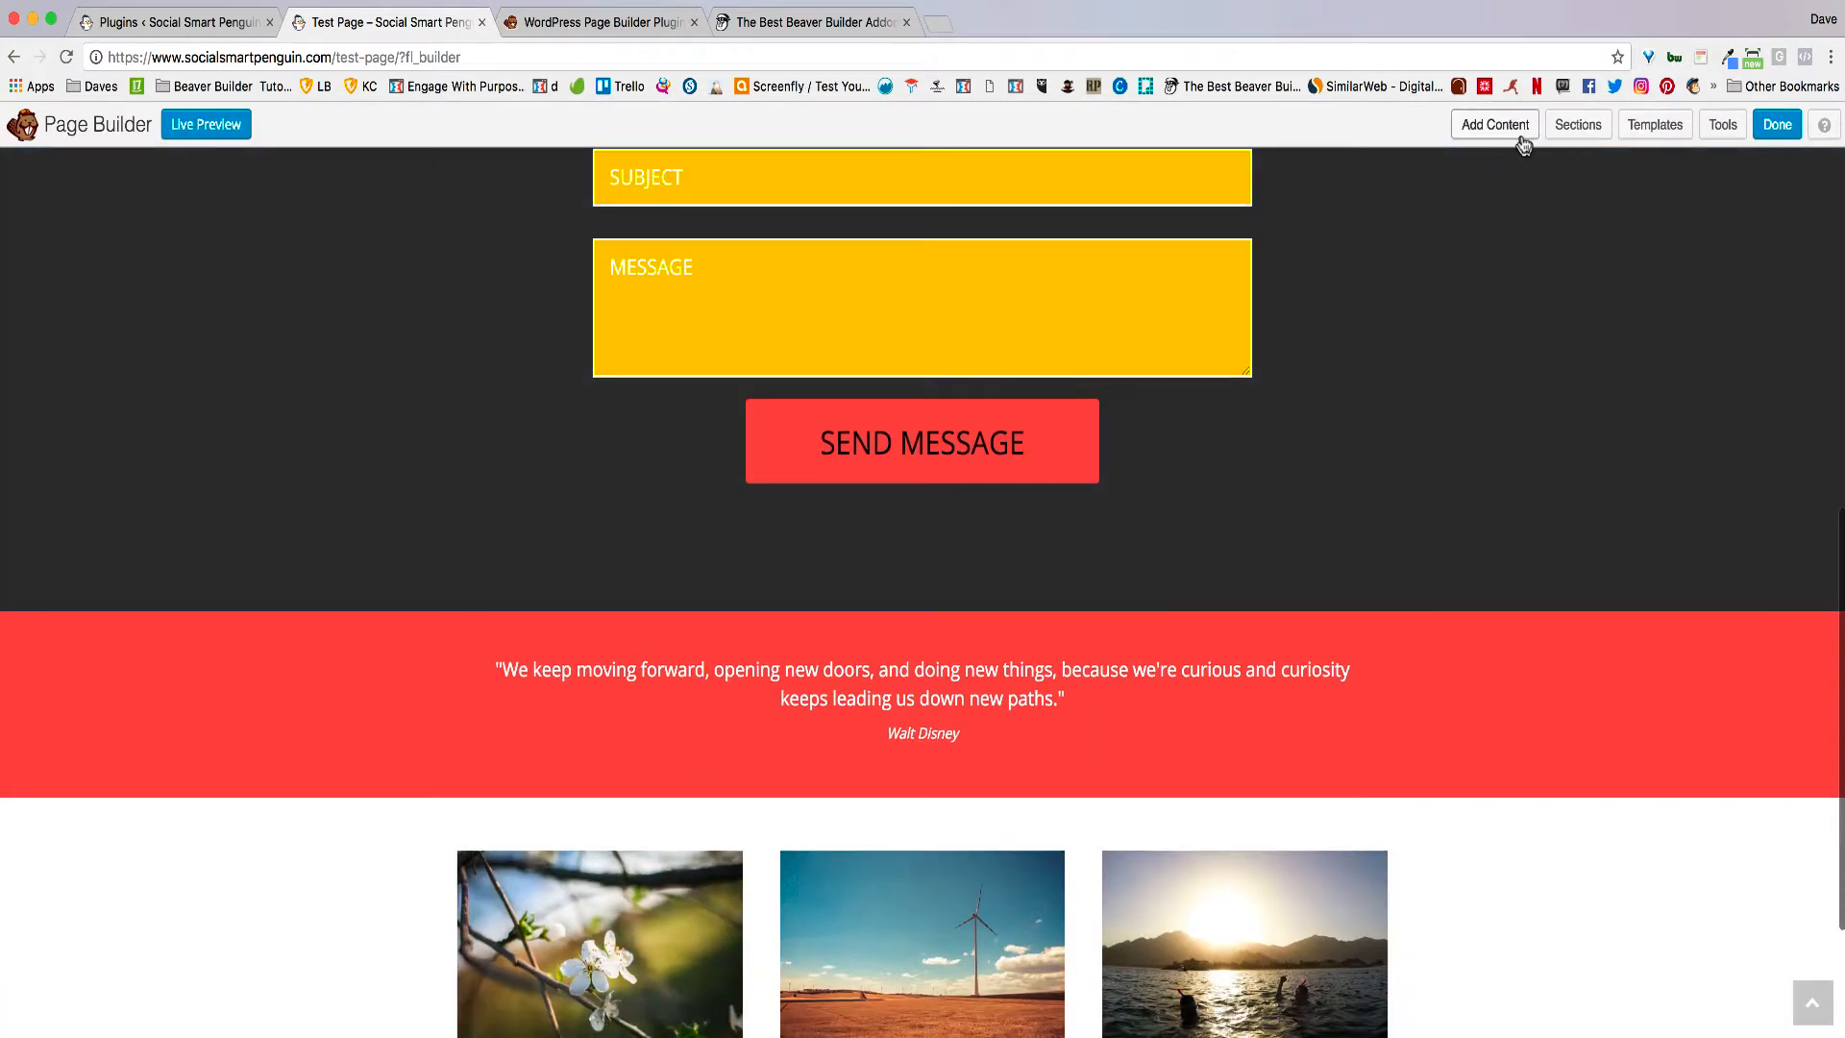
# Step: Add the prebuilt Subscribe Form section 254 between the contact form and the quote row
pyautogui.click(1522, 142)
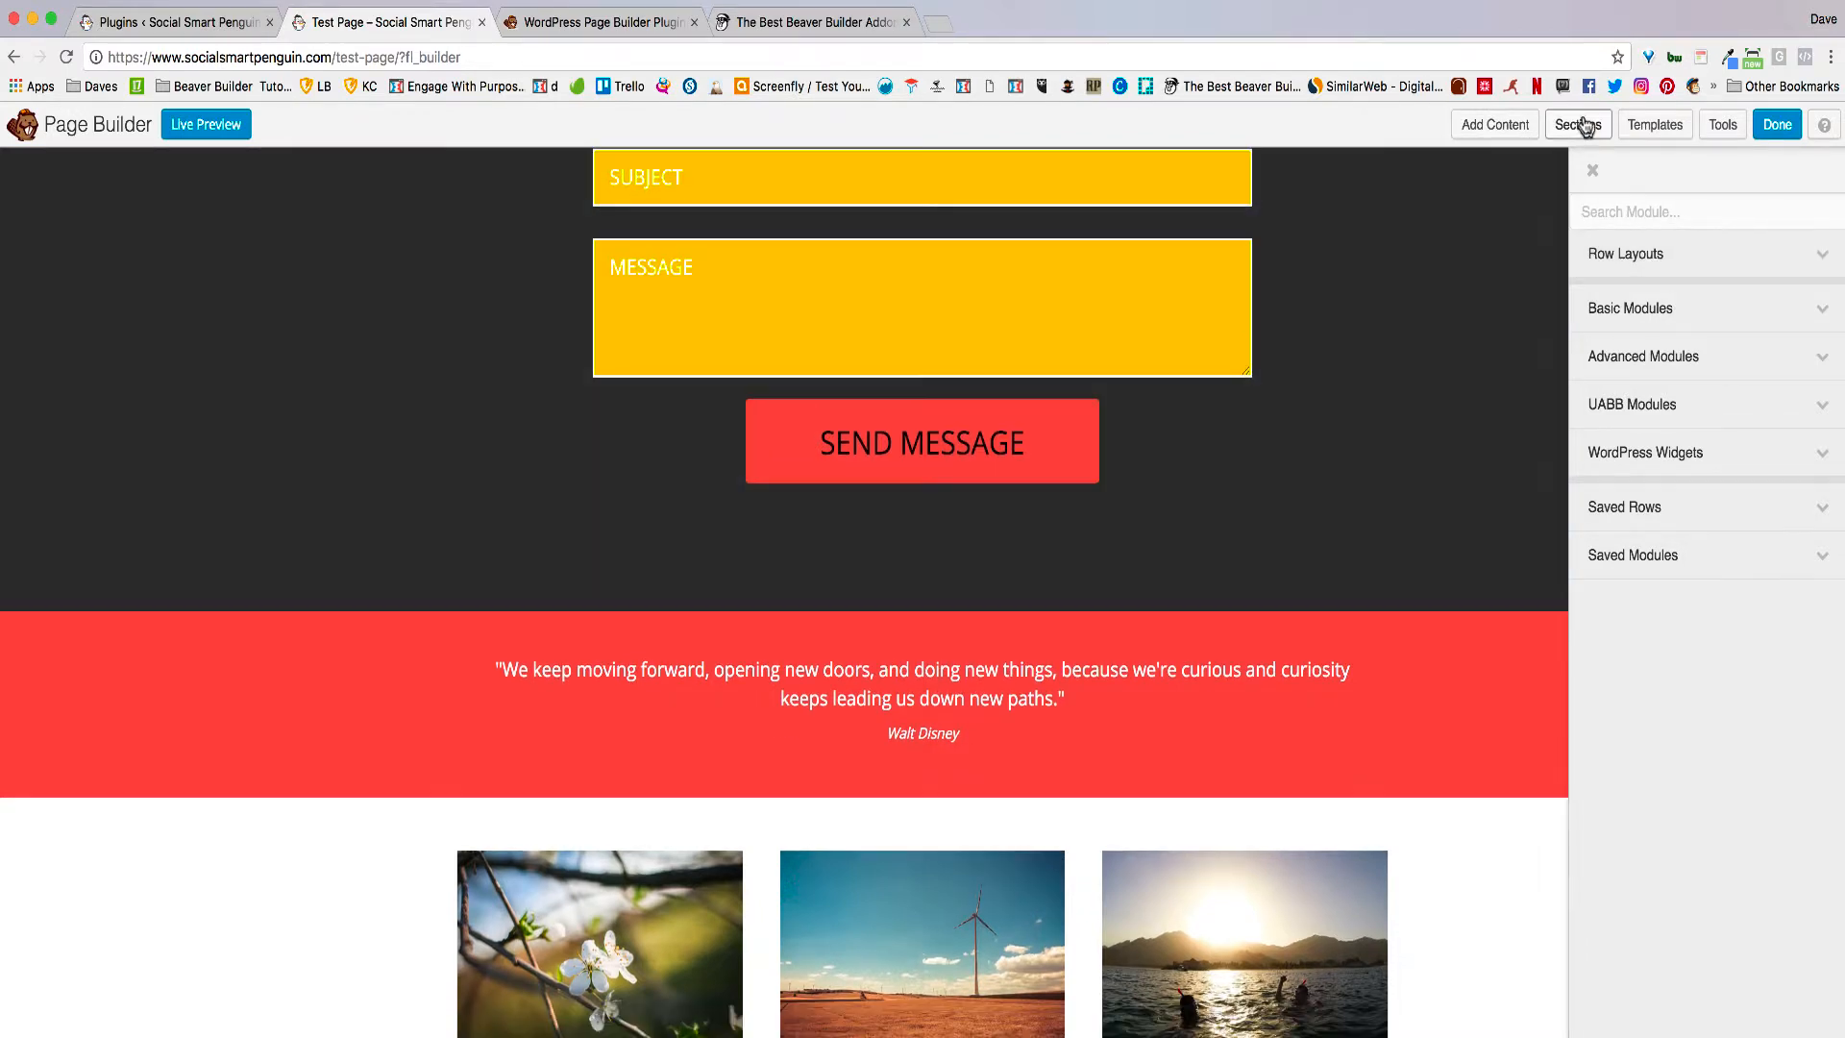
pyautogui.click(1578, 124)
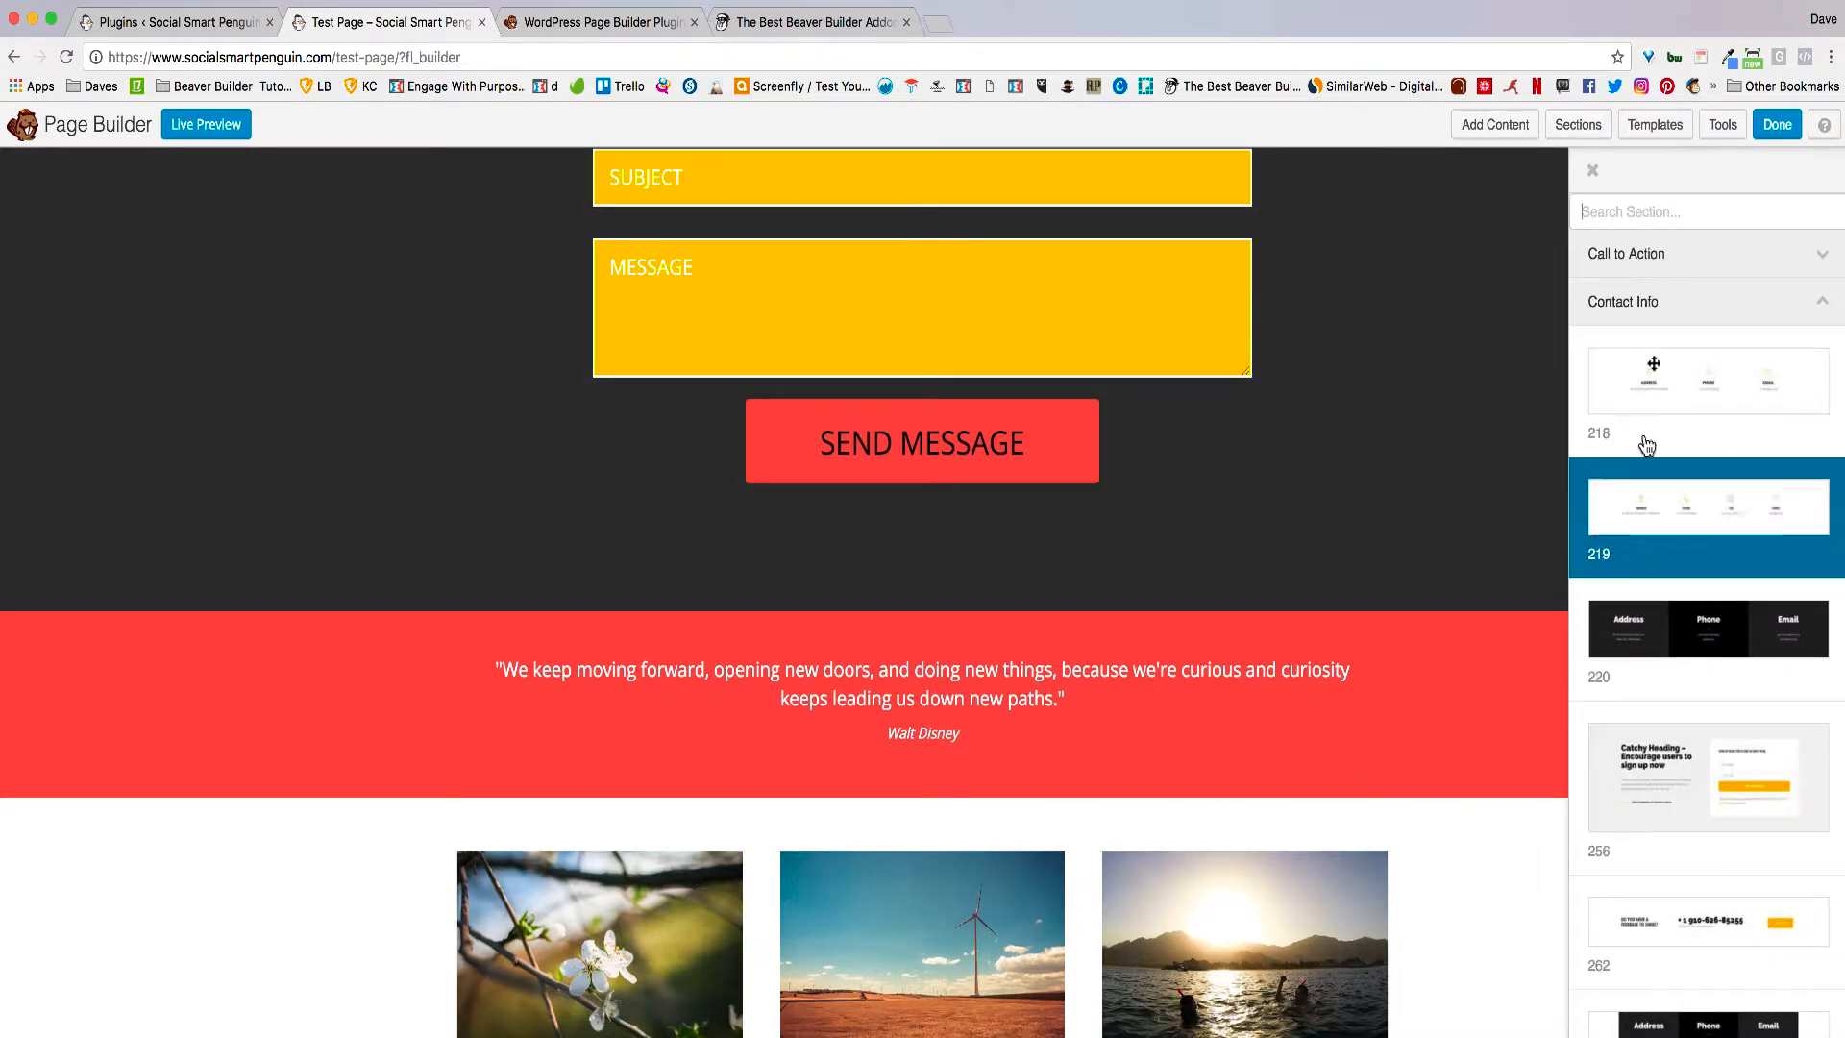
pyautogui.click(1665, 305)
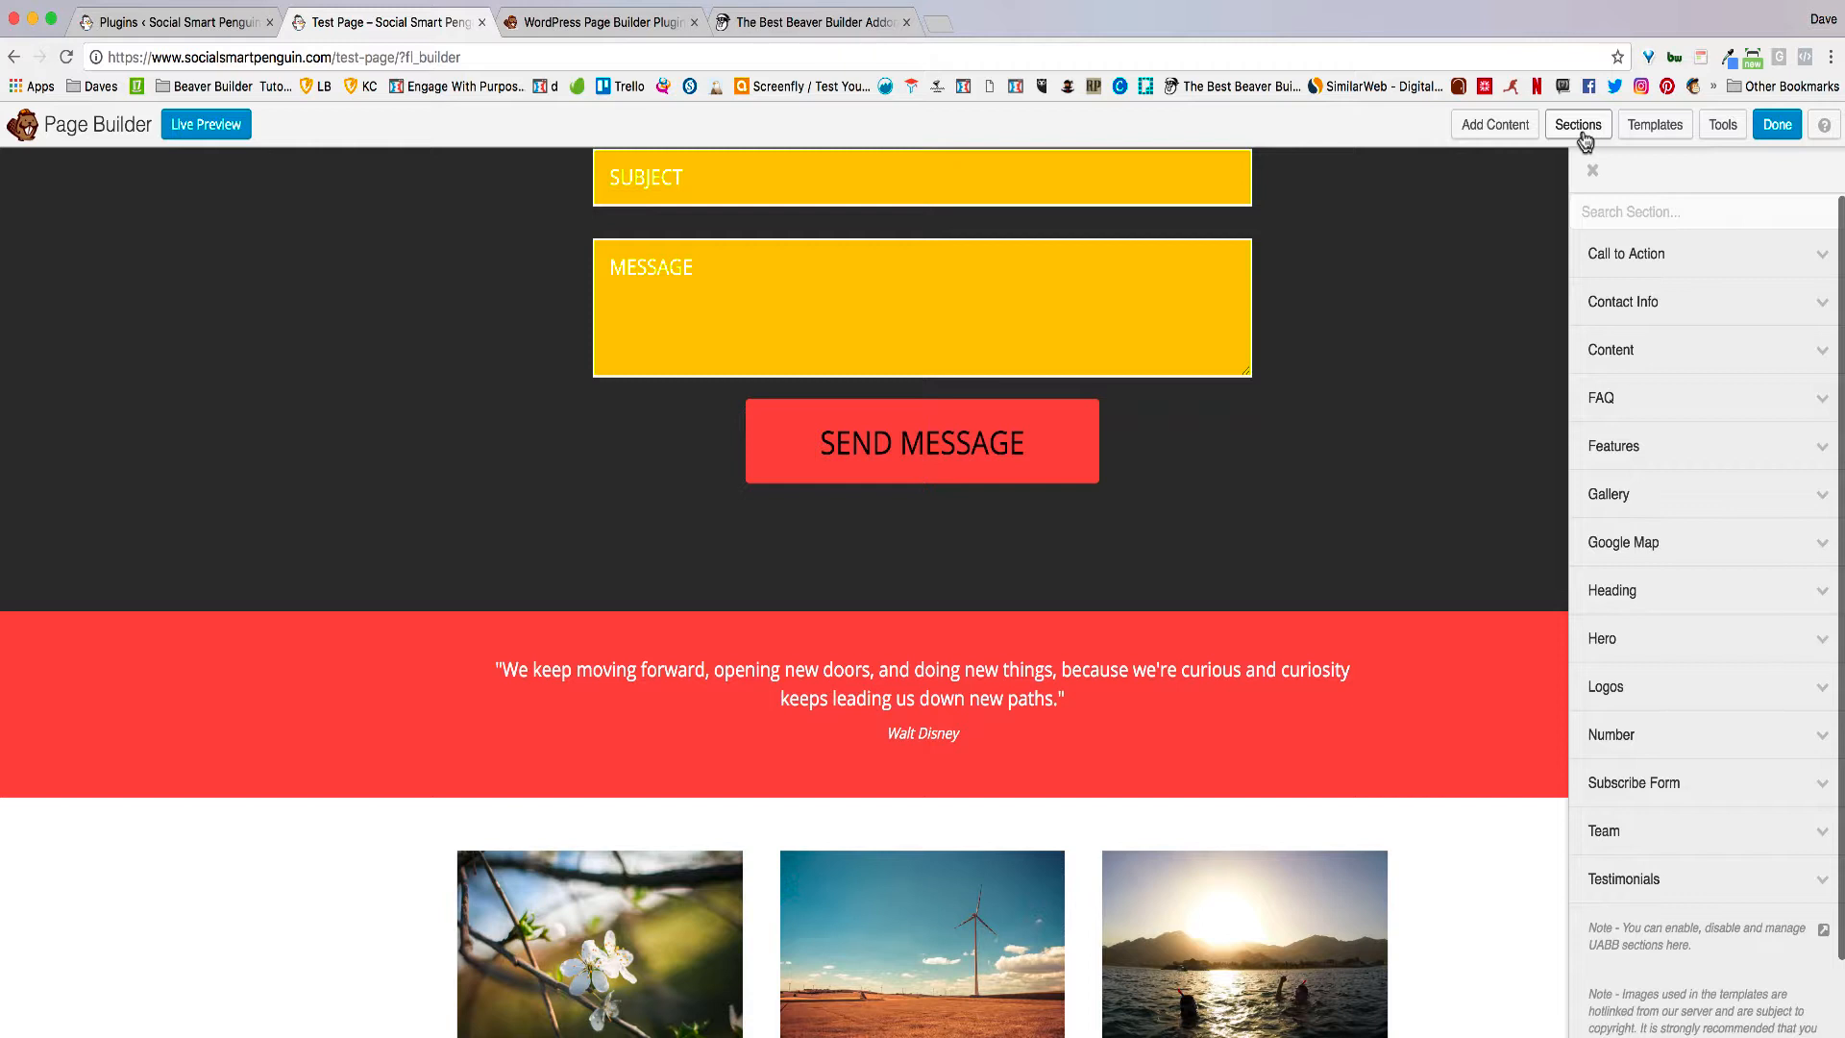
pyautogui.click(1678, 791)
pyautogui.scroll(-5, 1680, 791)
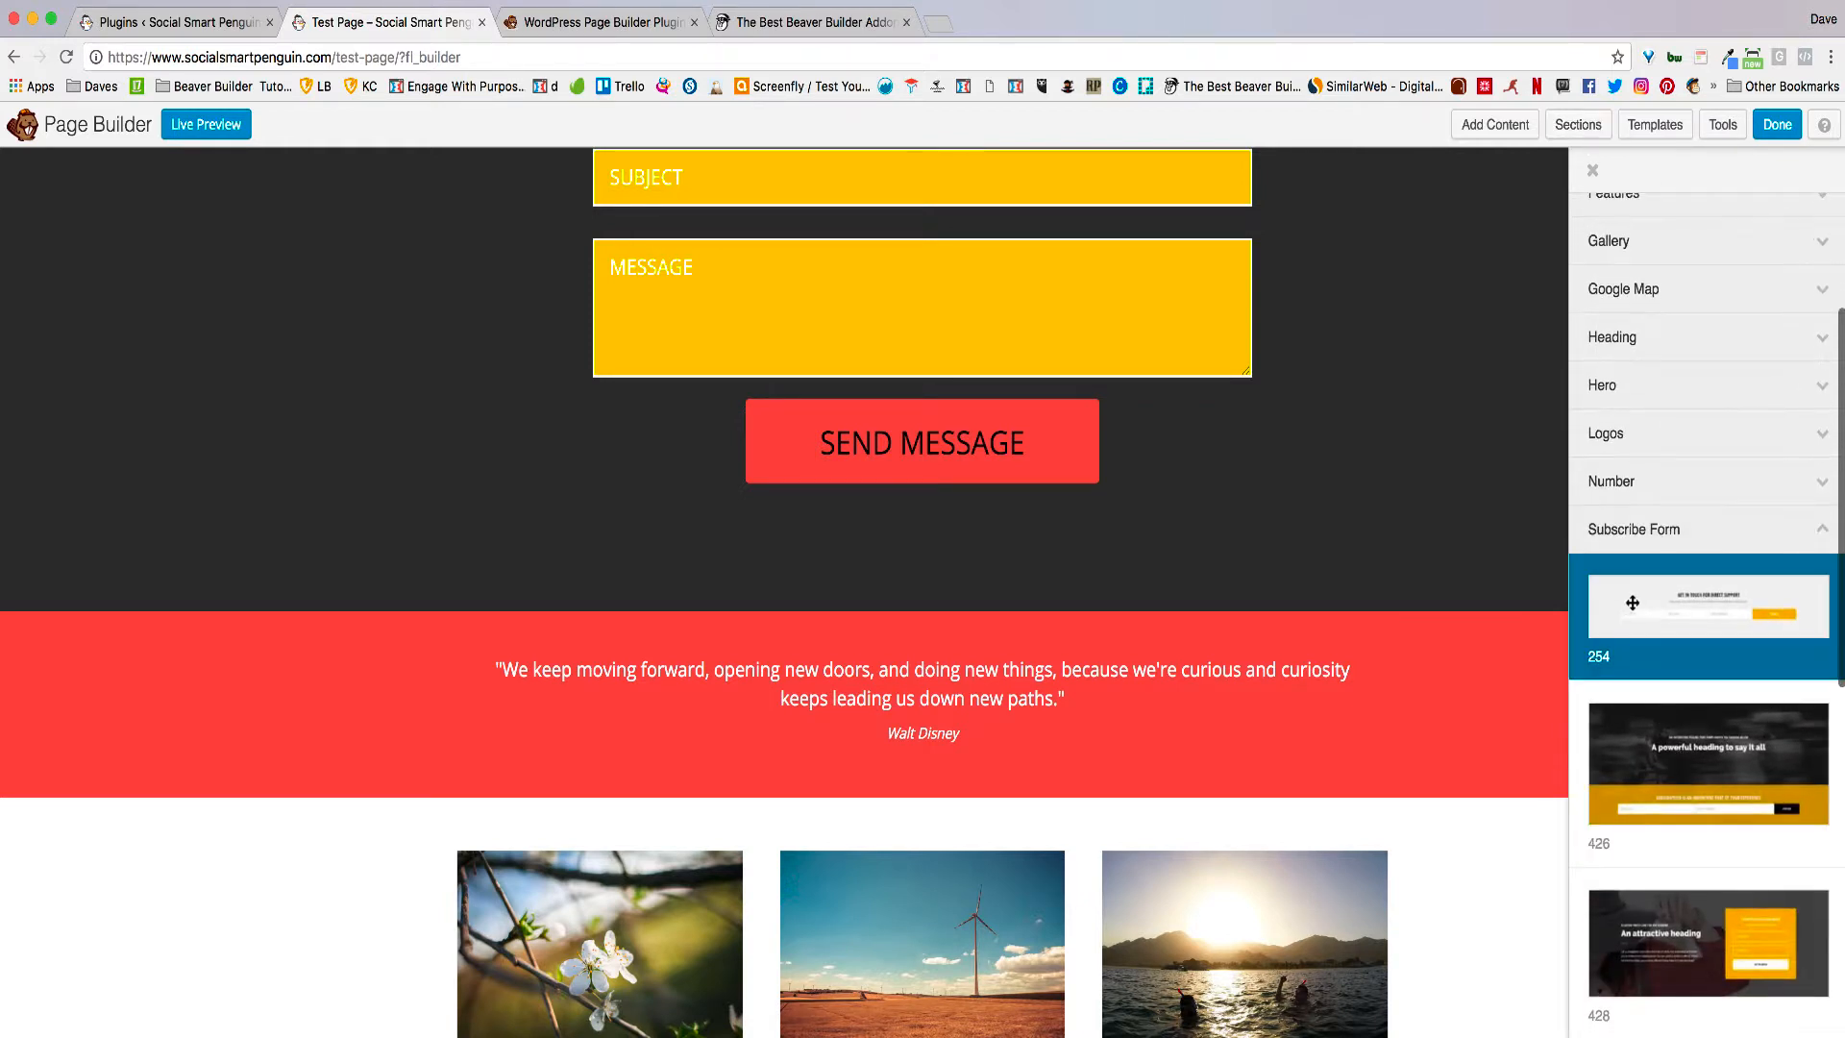
pyautogui.moveTo(1634, 603); pyautogui.dragTo(182, 649)
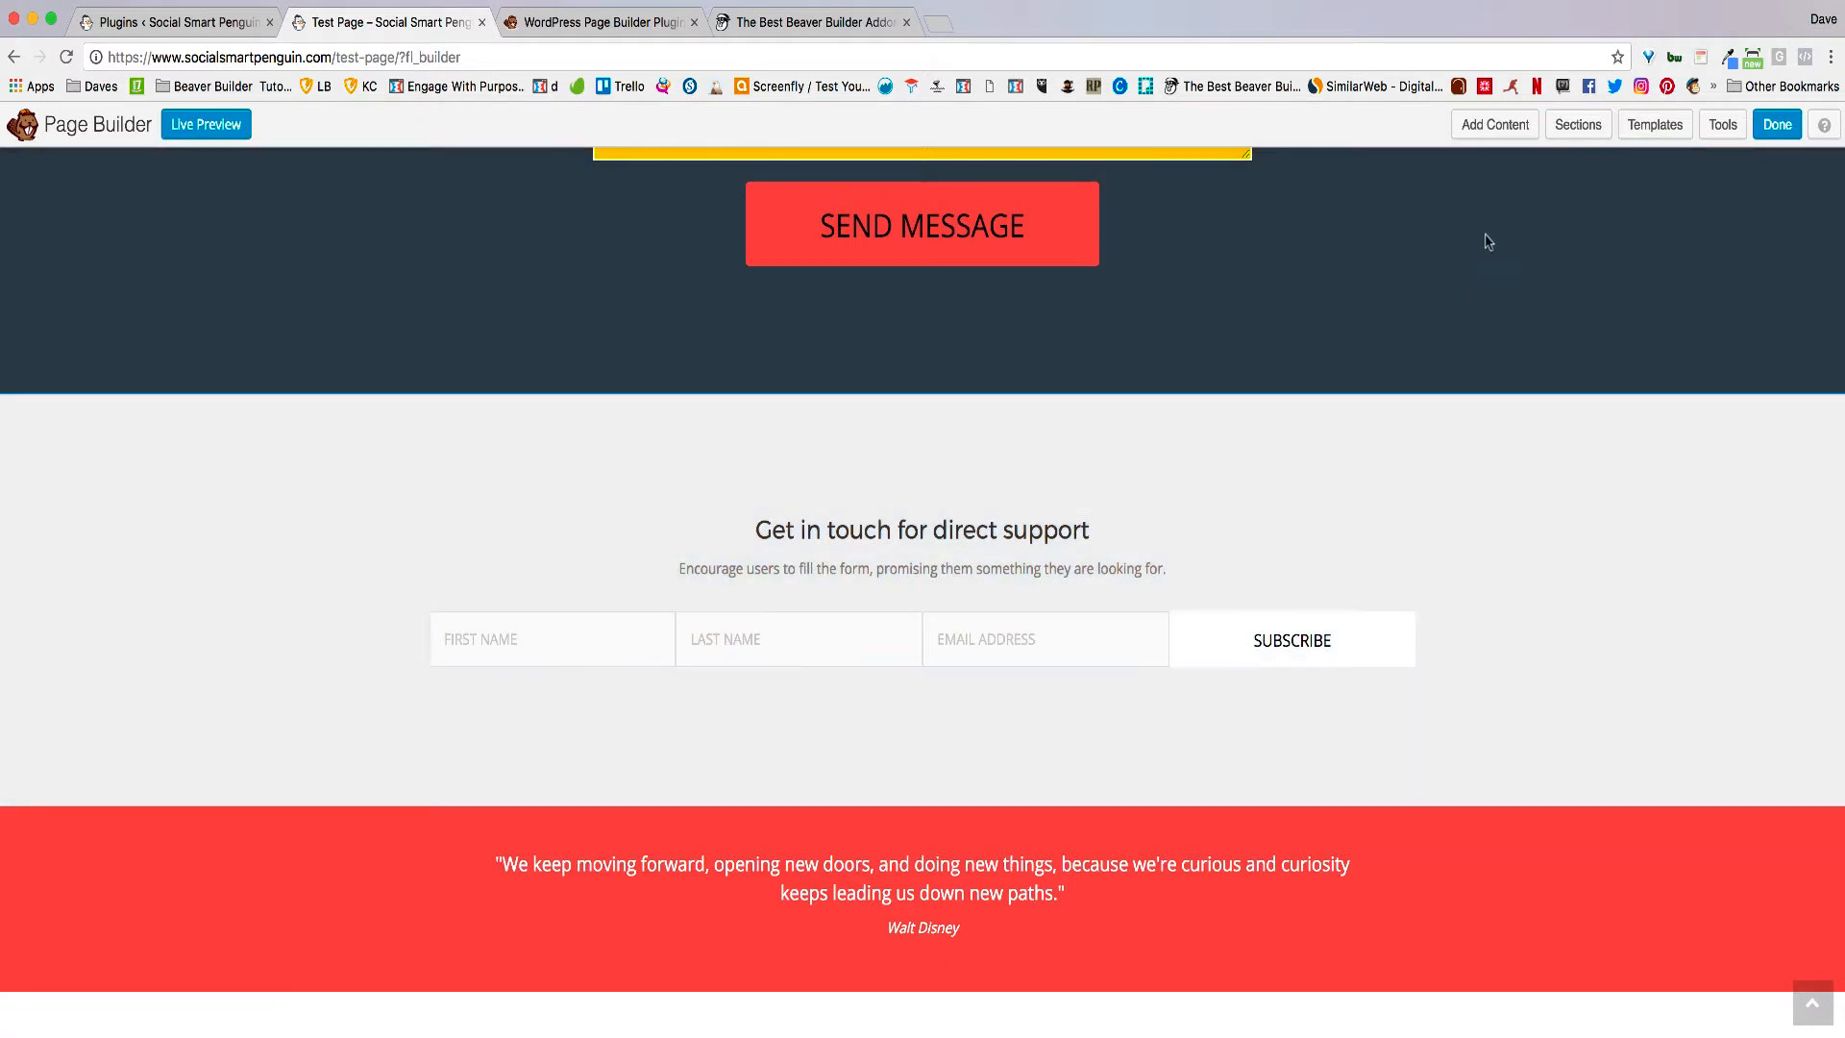
# Step: Set the subscribe form row's background color to the red preset #f1574d and save the row settings
pyautogui.scroll(-1, 1393, 317)
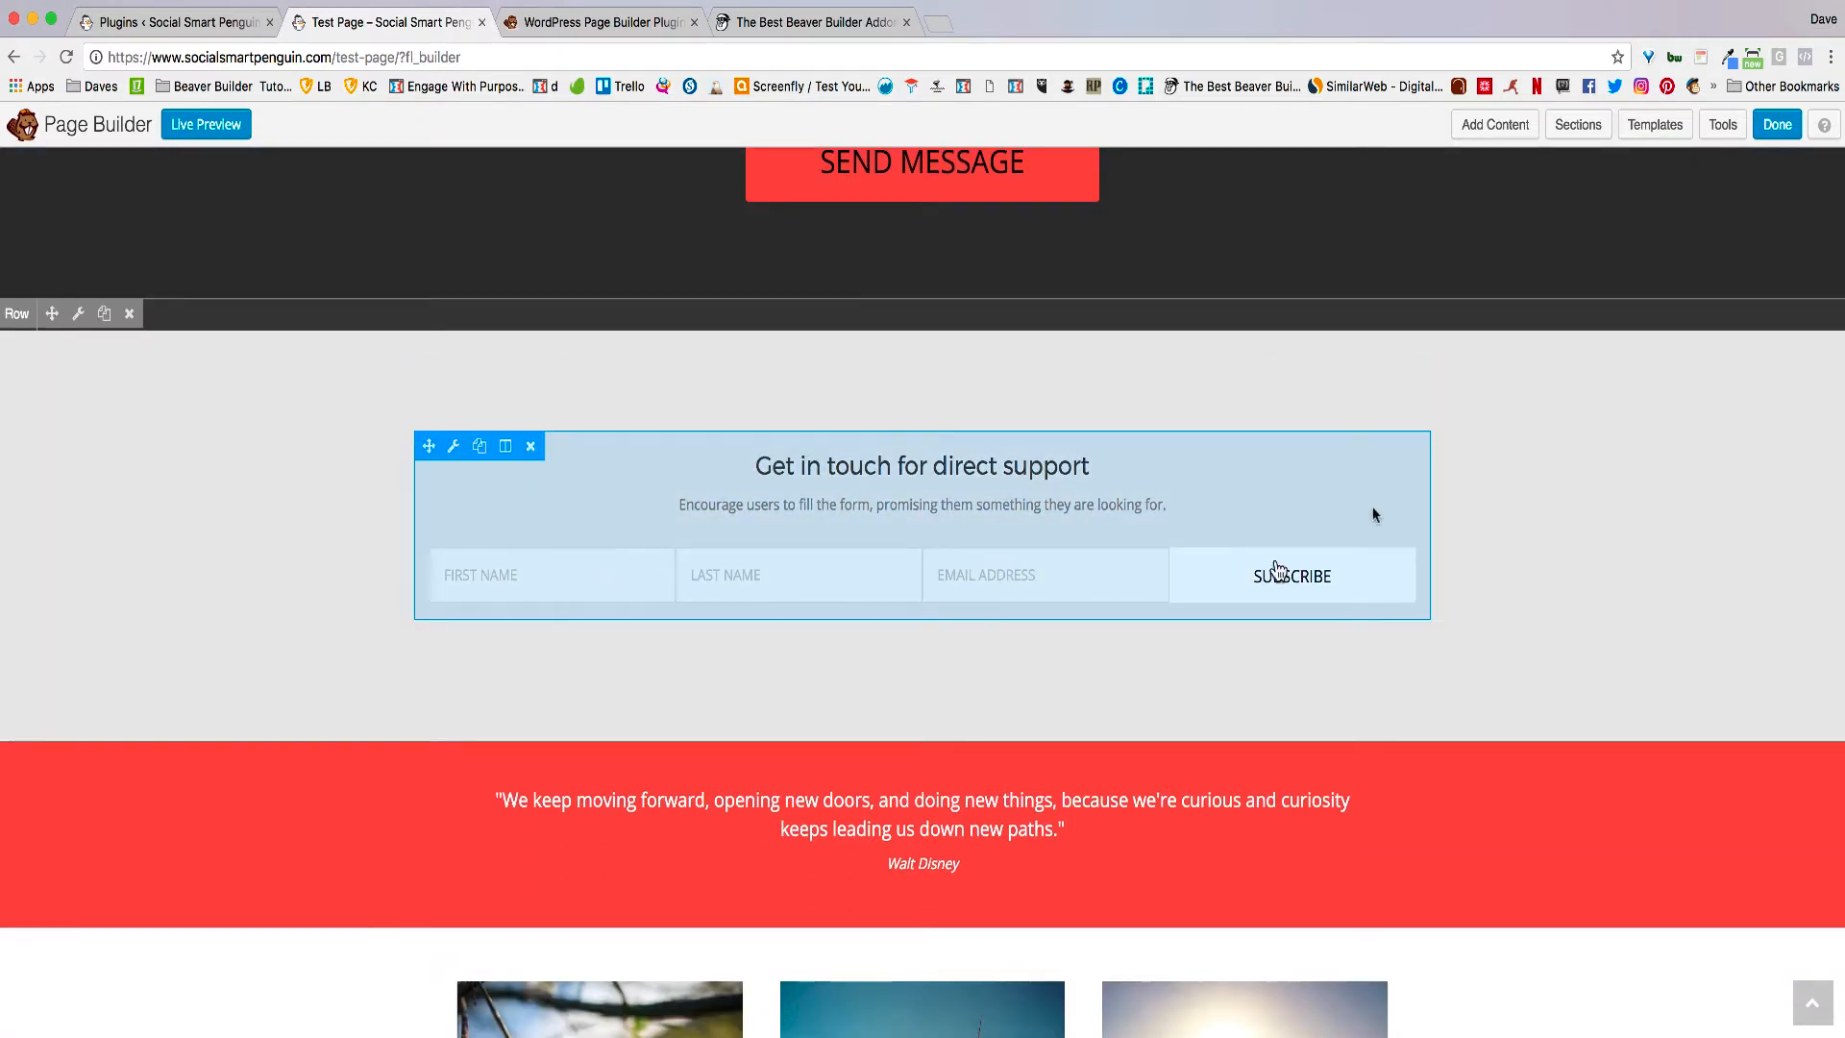
pyautogui.scroll(-1, 861, 539)
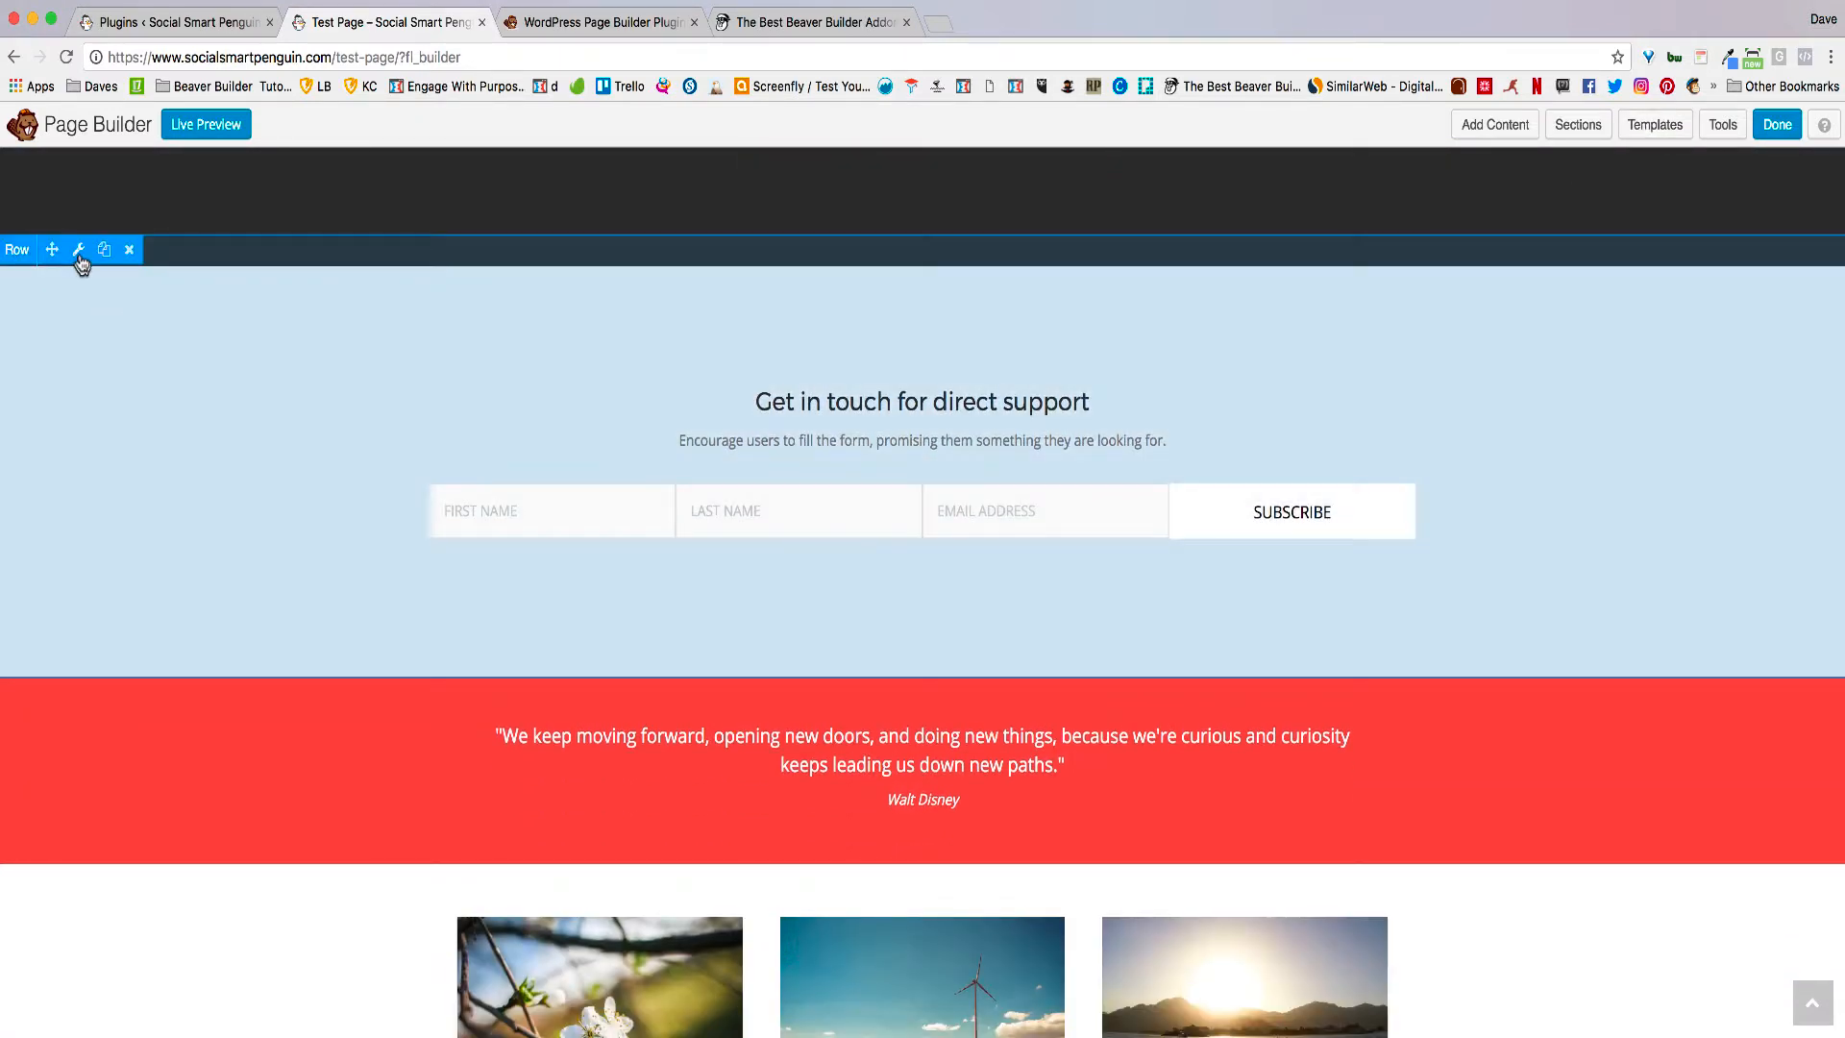
pyautogui.click(79, 251)
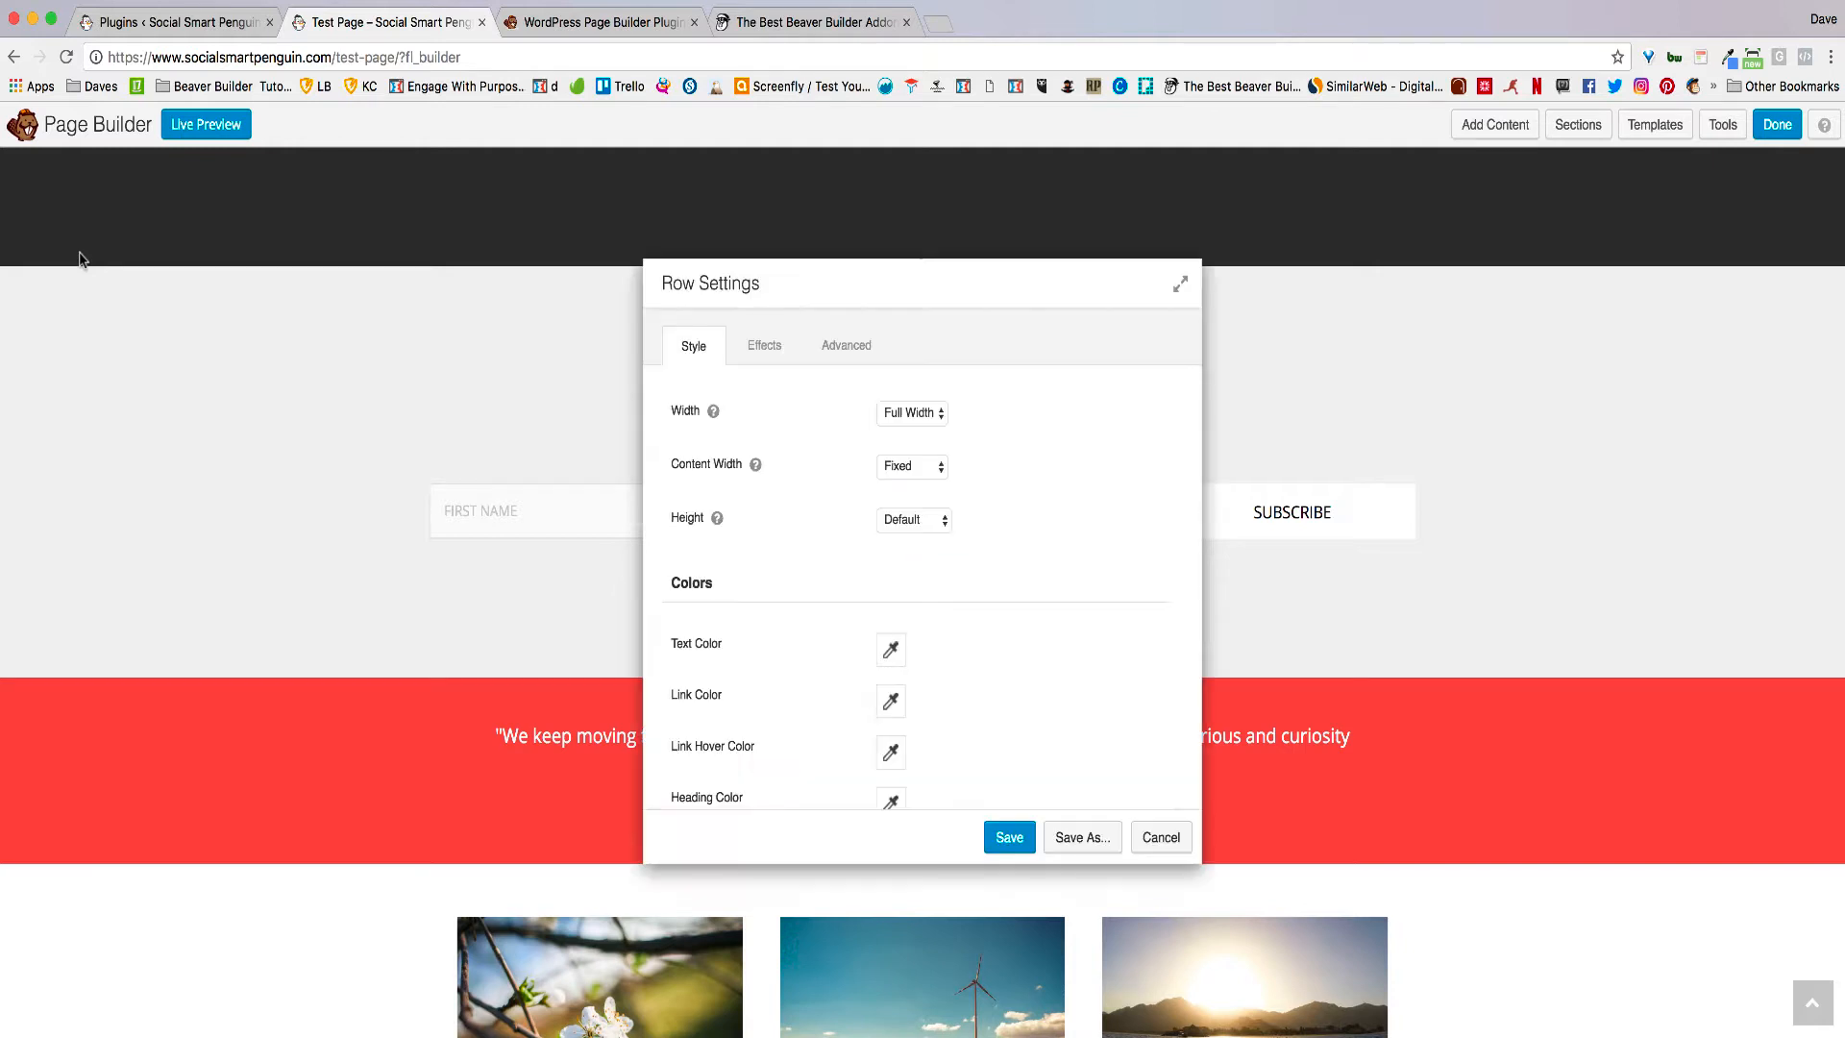
pyautogui.scroll(-5, 778, 557)
pyautogui.scroll(-1, 778, 557)
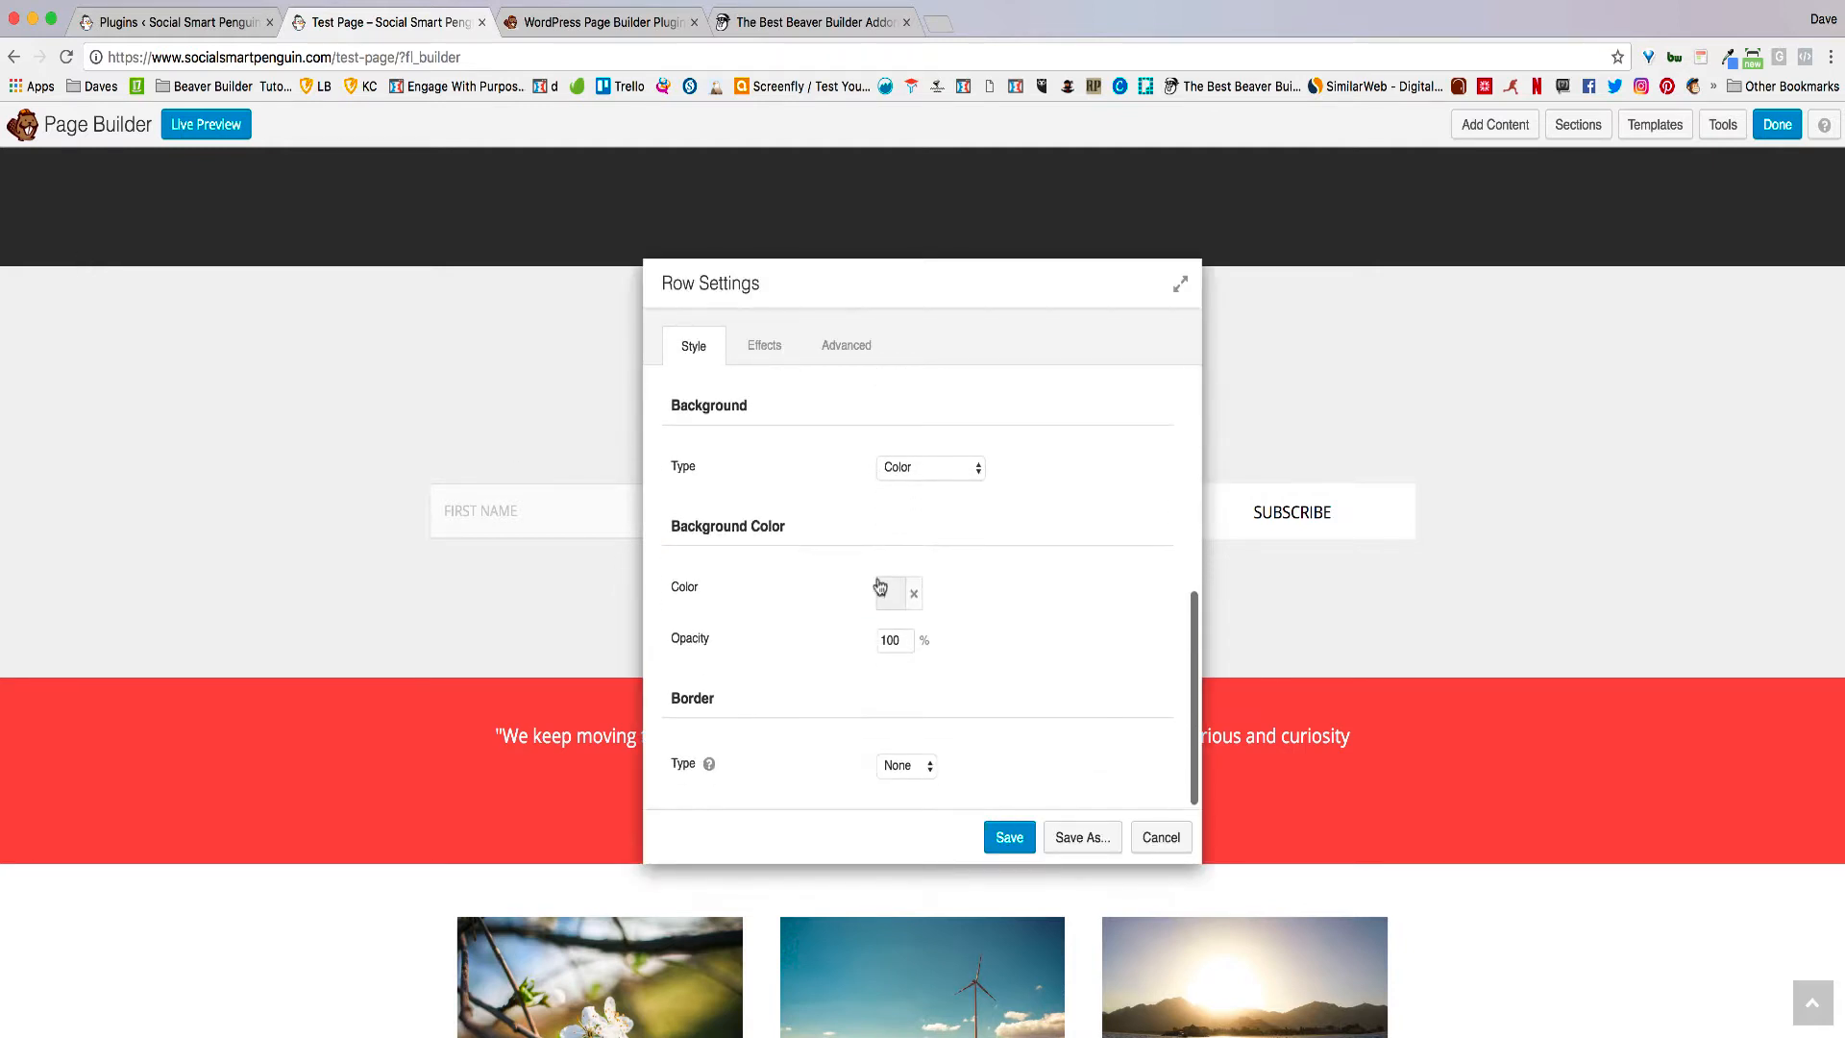
pyautogui.click(892, 595)
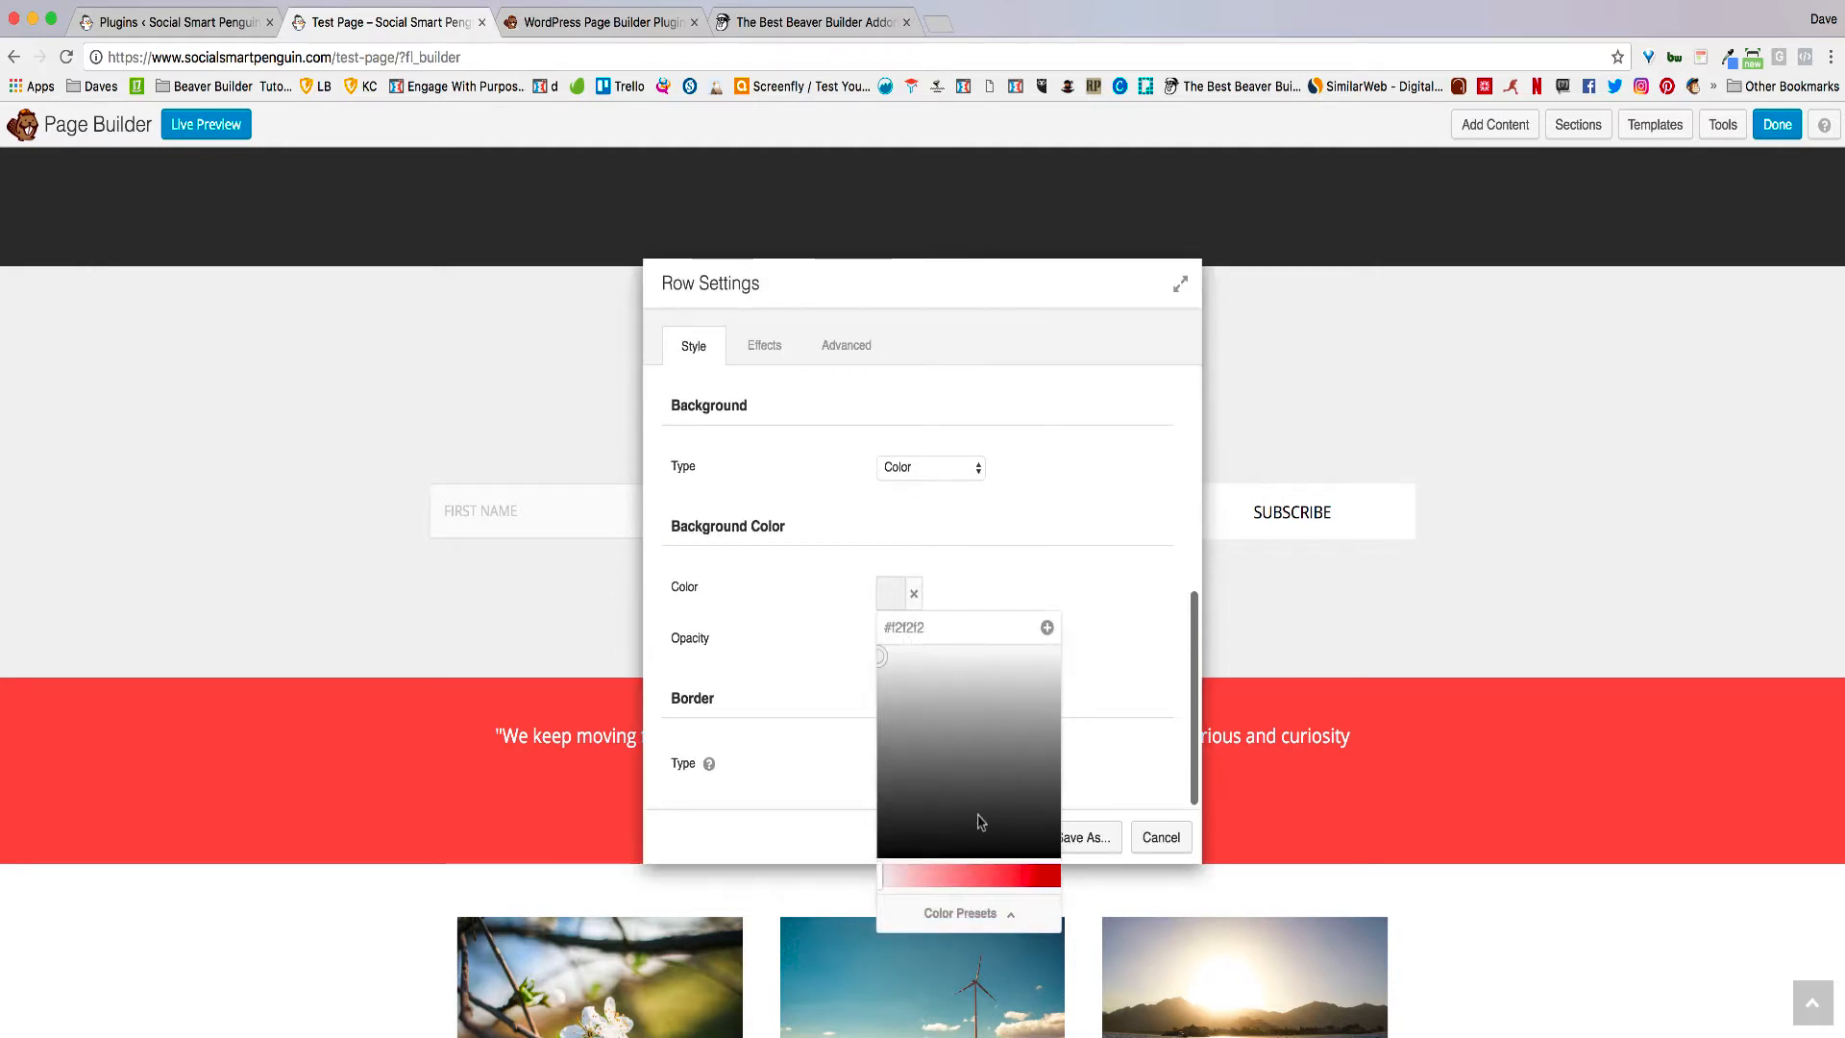
pyautogui.click(960, 912)
pyautogui.click(896, 730)
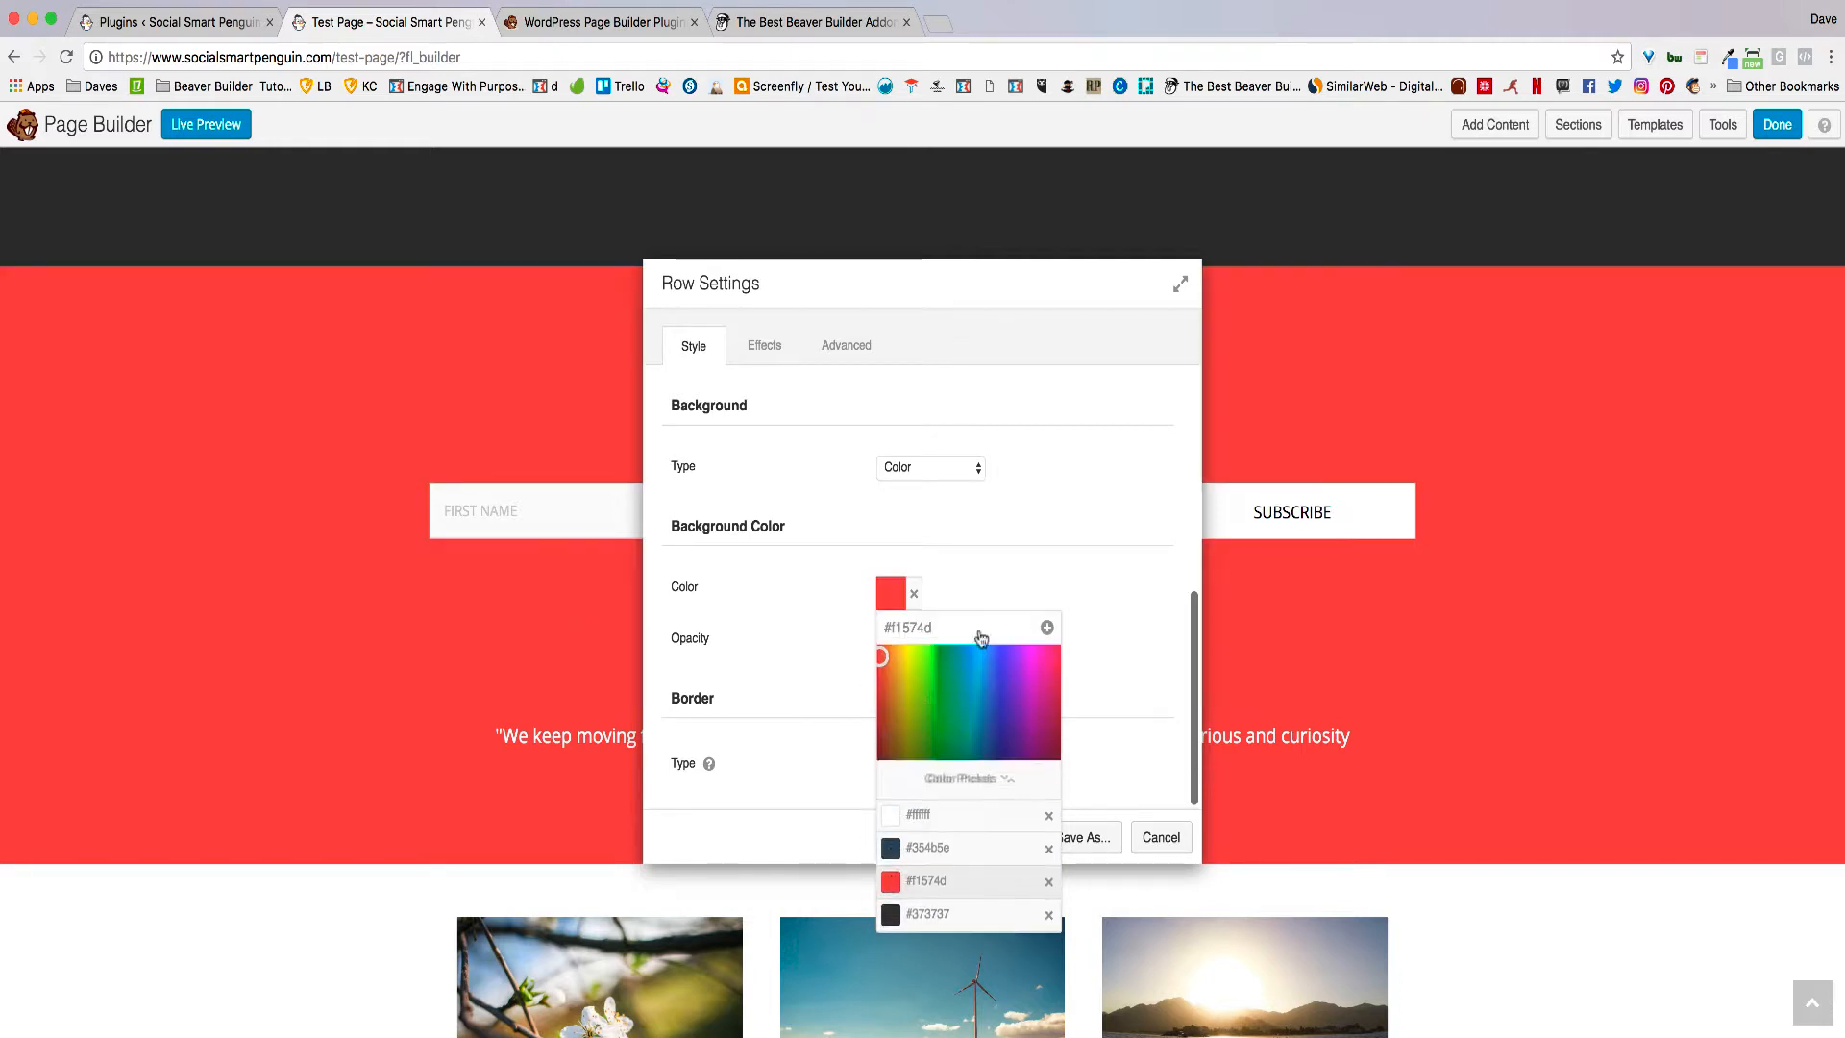
pyautogui.click(1114, 560)
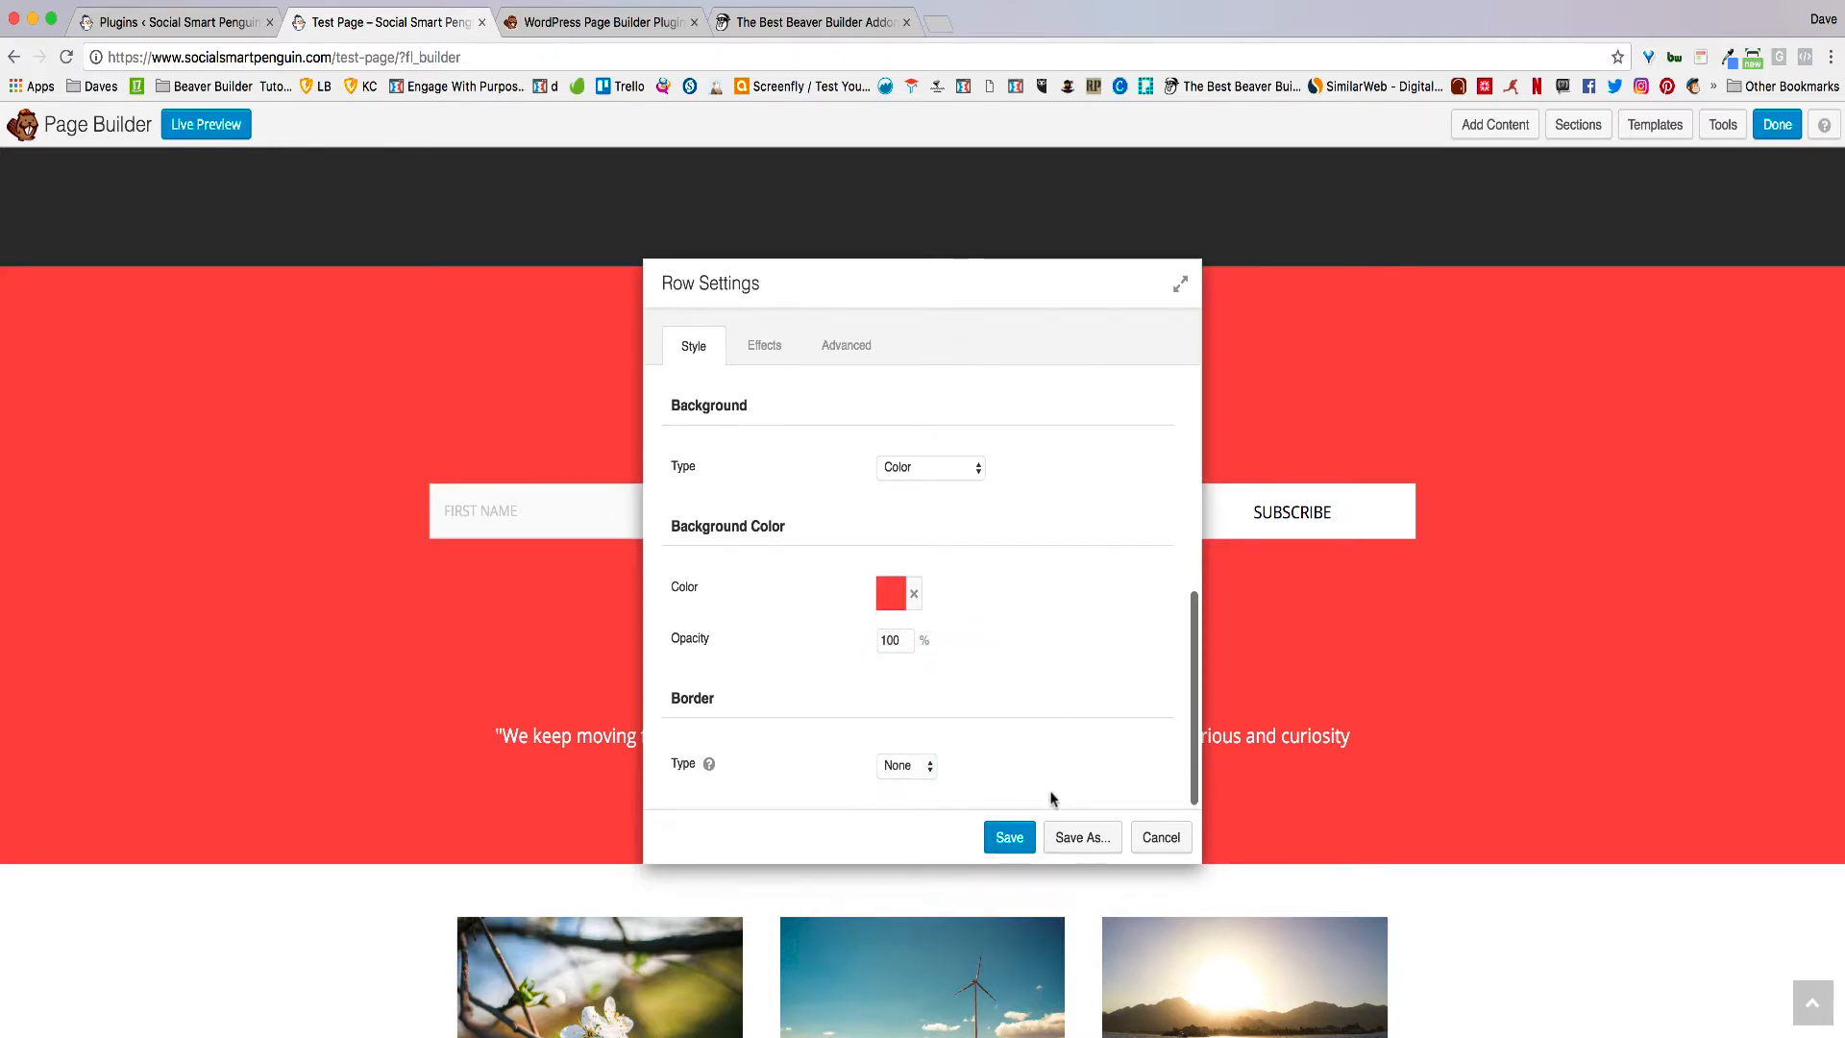
pyautogui.click(1005, 837)
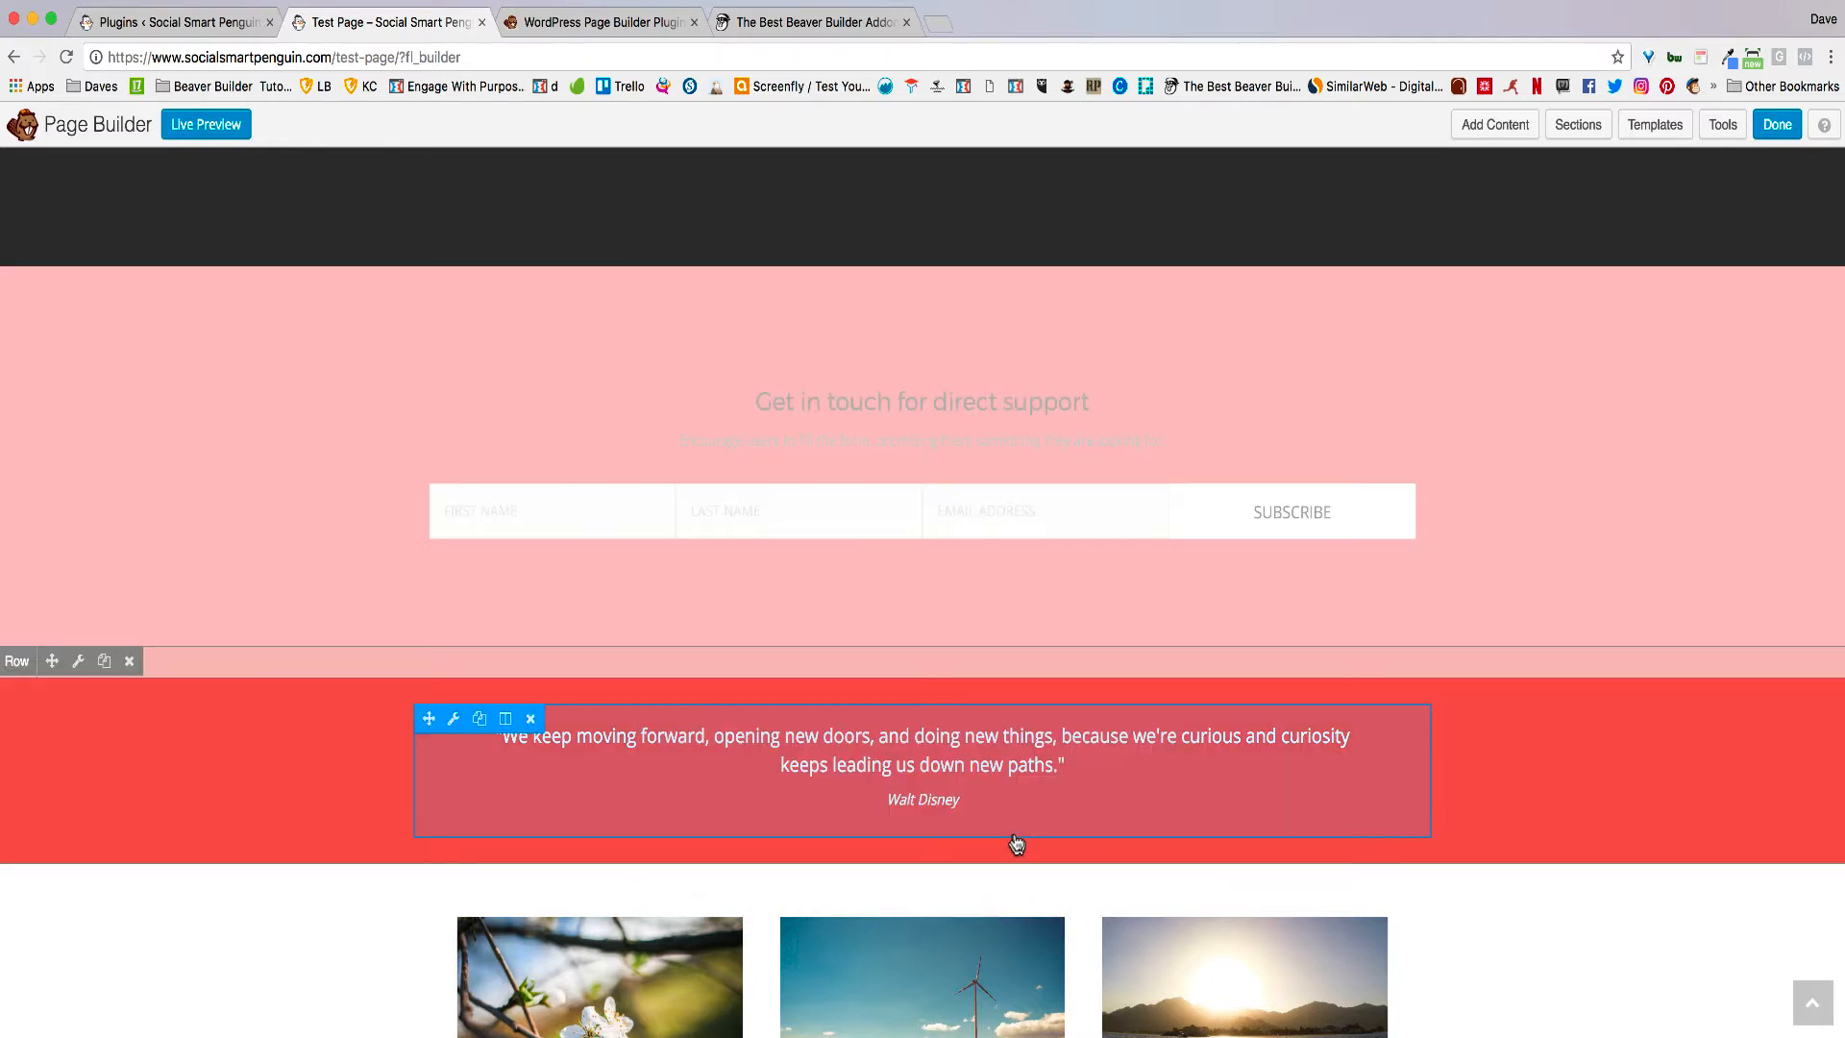
# Step: Delete the quote row below the subscribe form, confirming the removal
pyautogui.click(130, 661)
pyautogui.click(1101, 208)
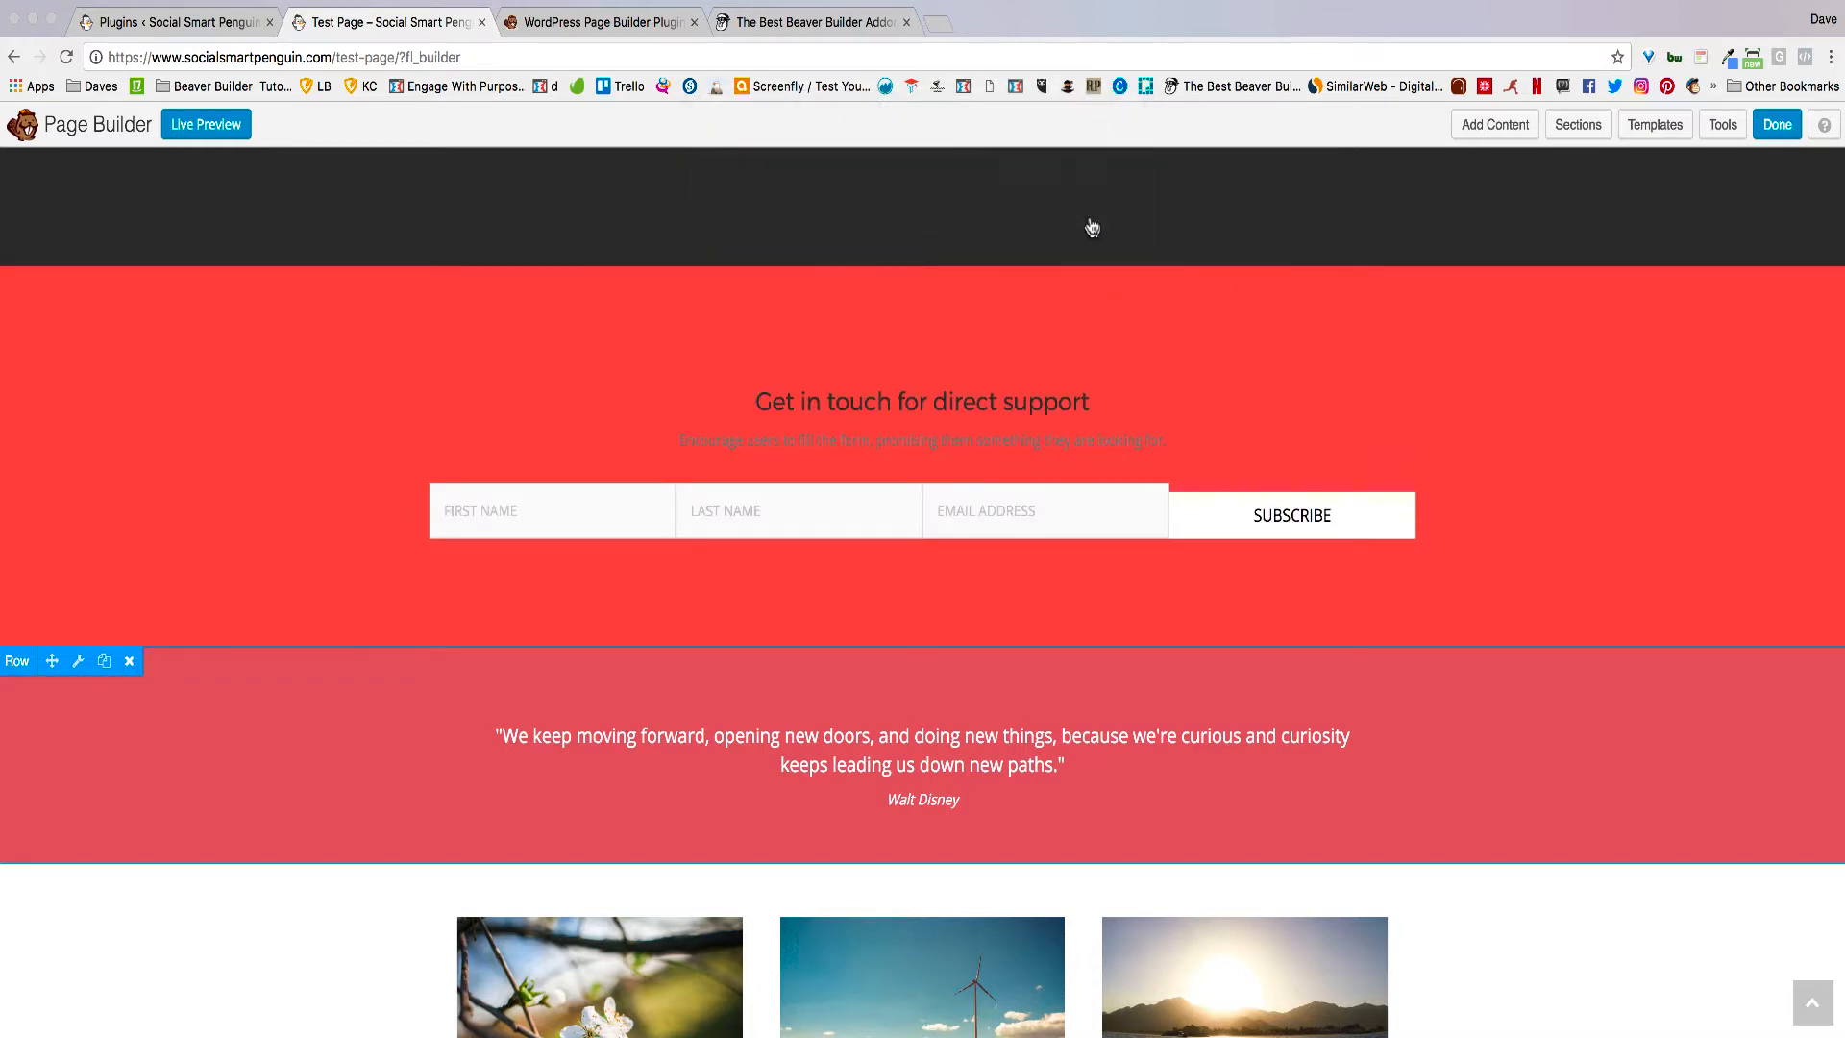
pyautogui.scroll(3, 1677, 727)
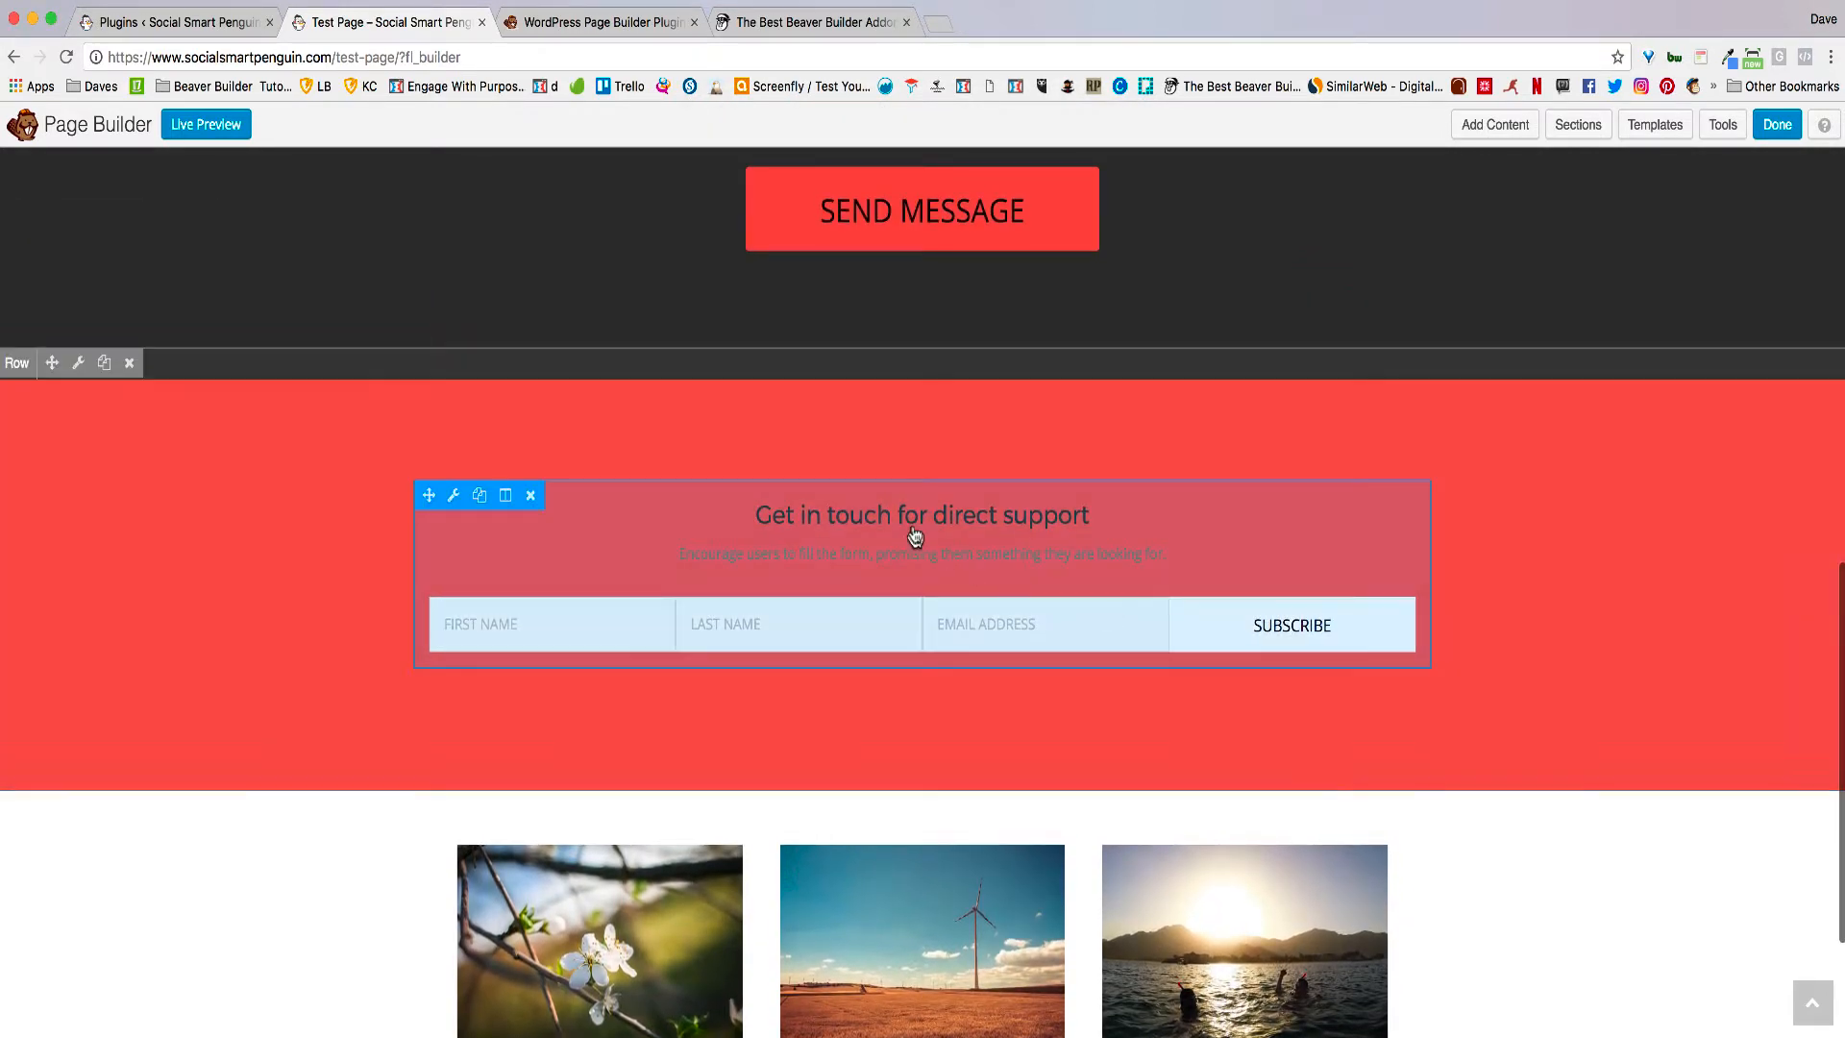
# Step: Examine the subscription form's email service choices, account and heading fields, keep MailChimp as the service, and save the form settings
pyautogui.click(915, 535)
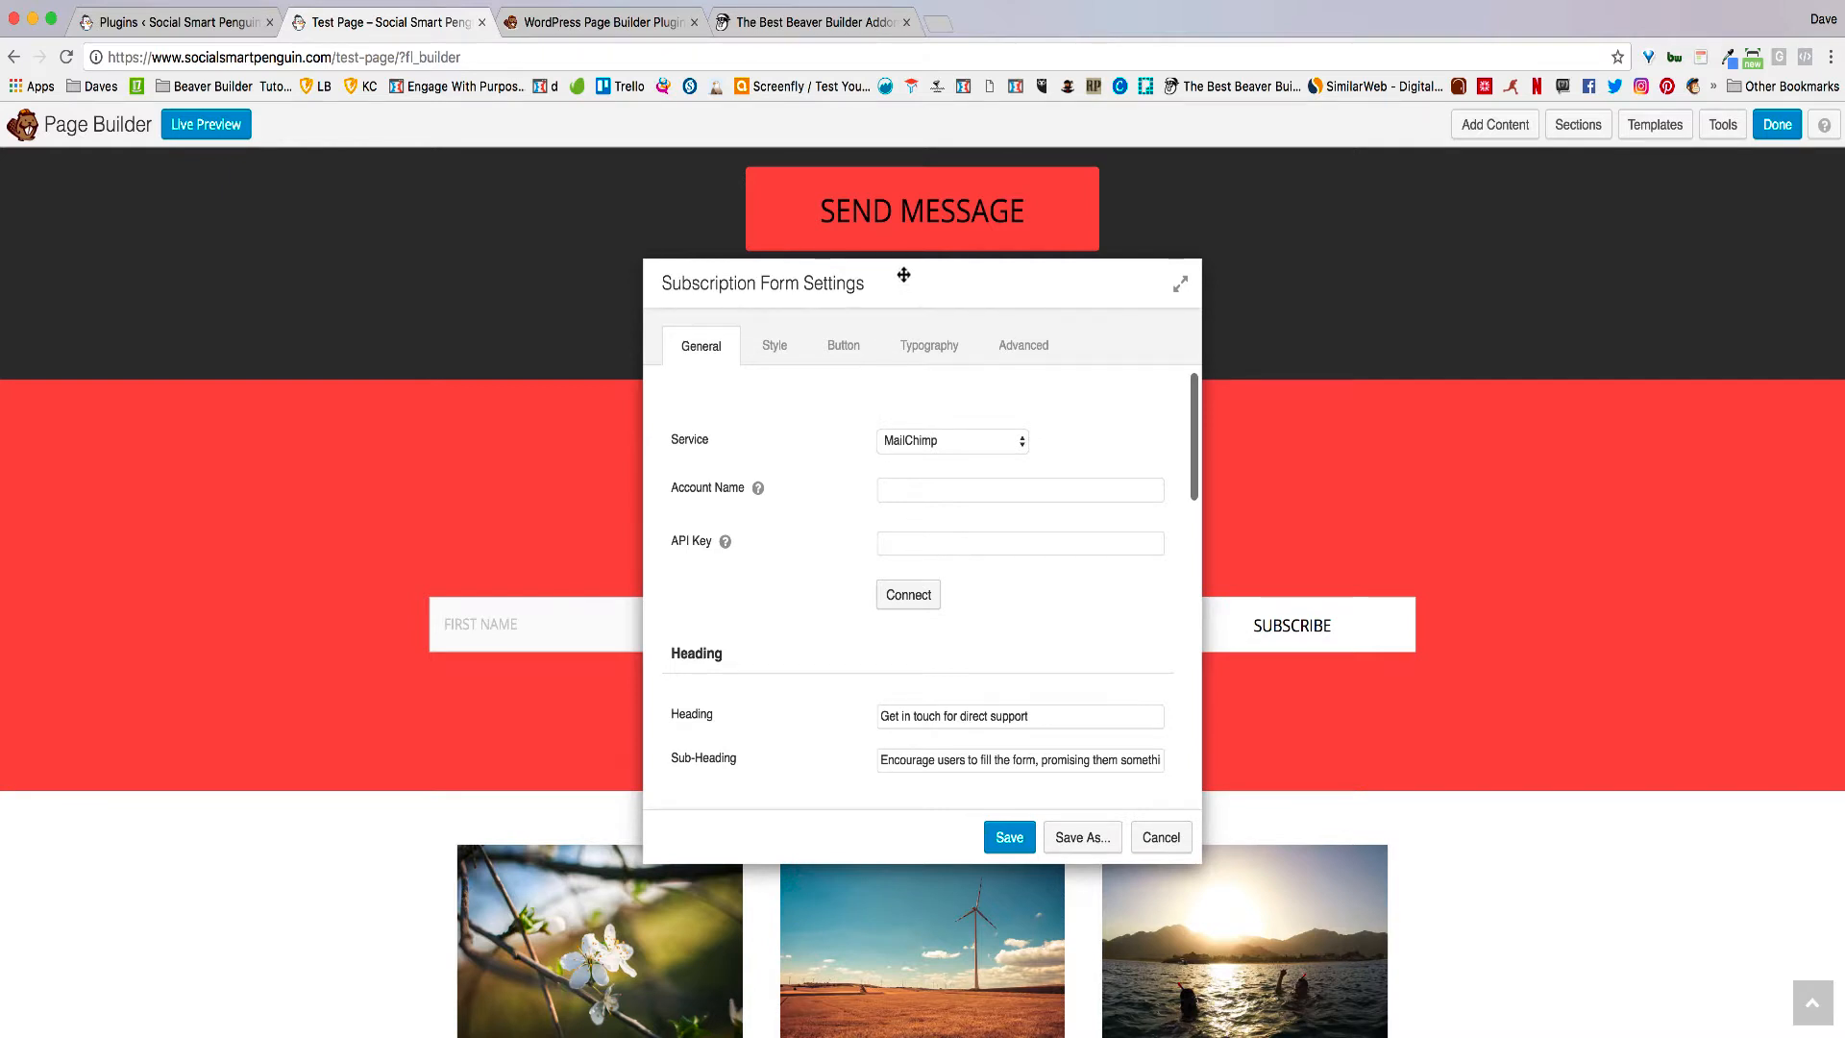
pyautogui.moveTo(903, 276); pyautogui.dragTo(1364, 221)
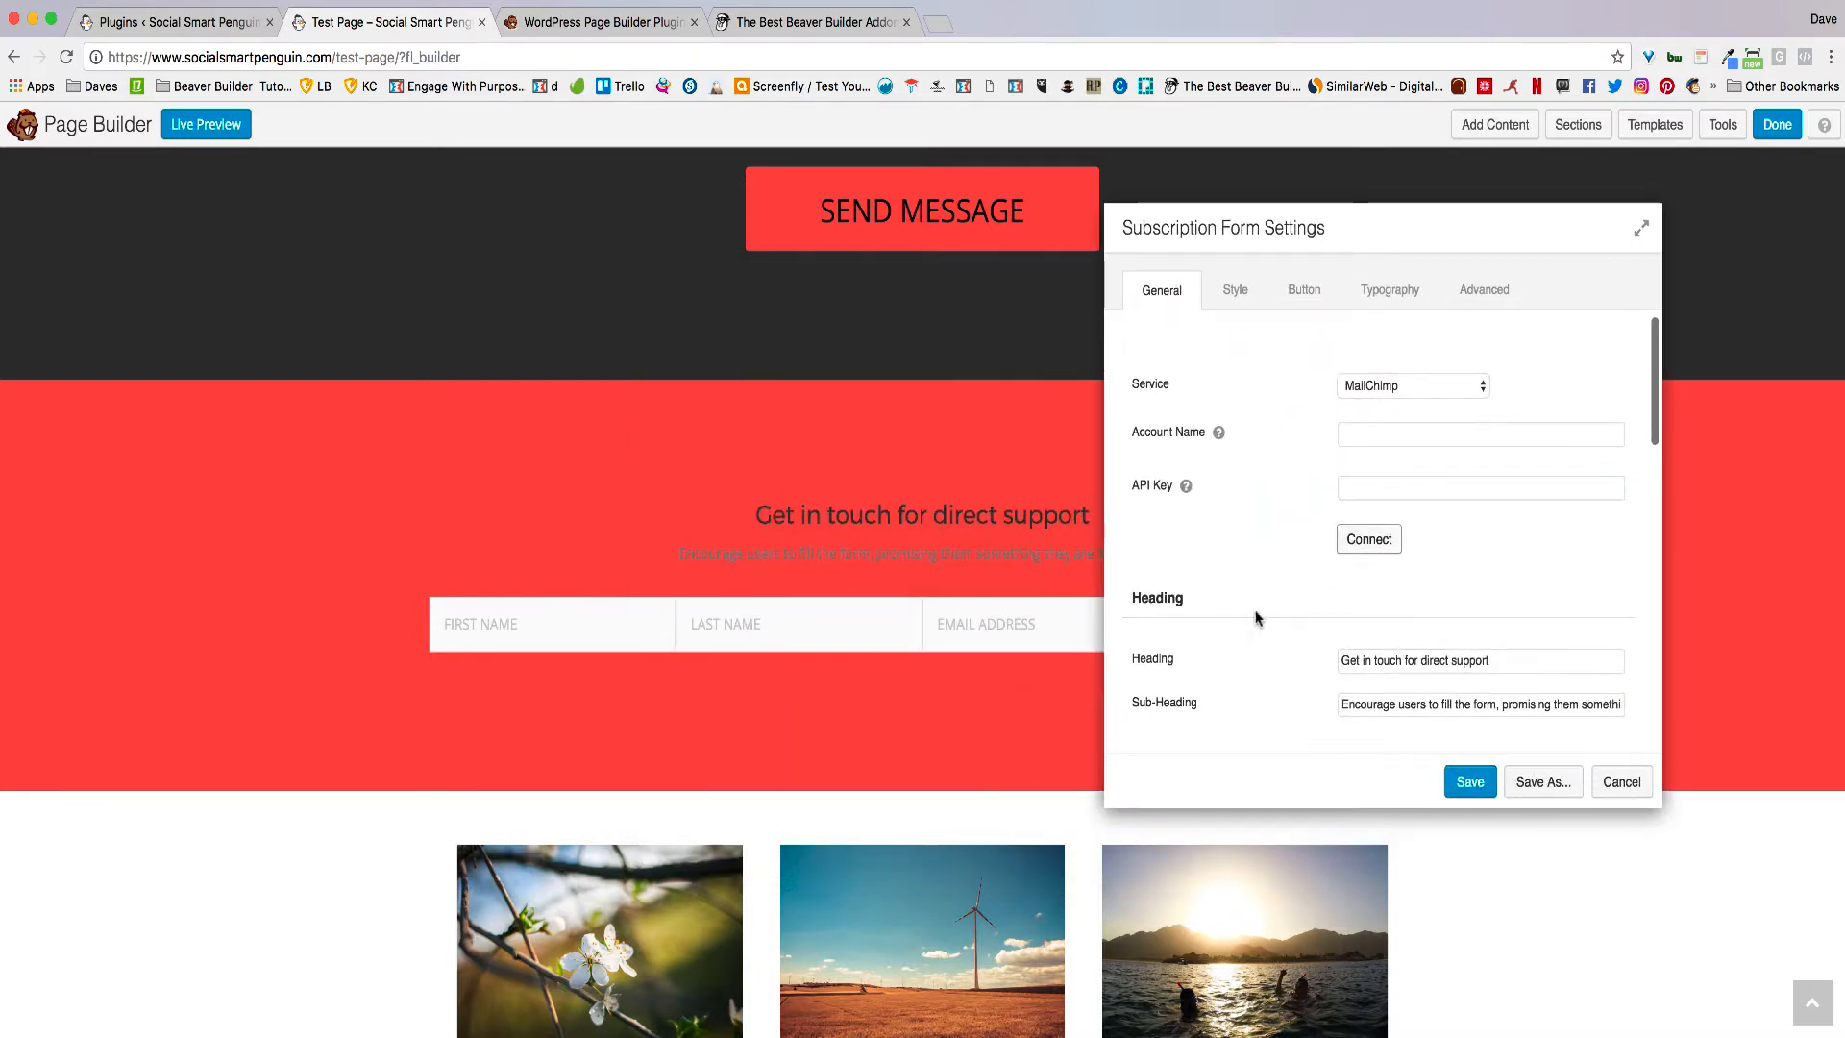
pyautogui.click(1455, 389)
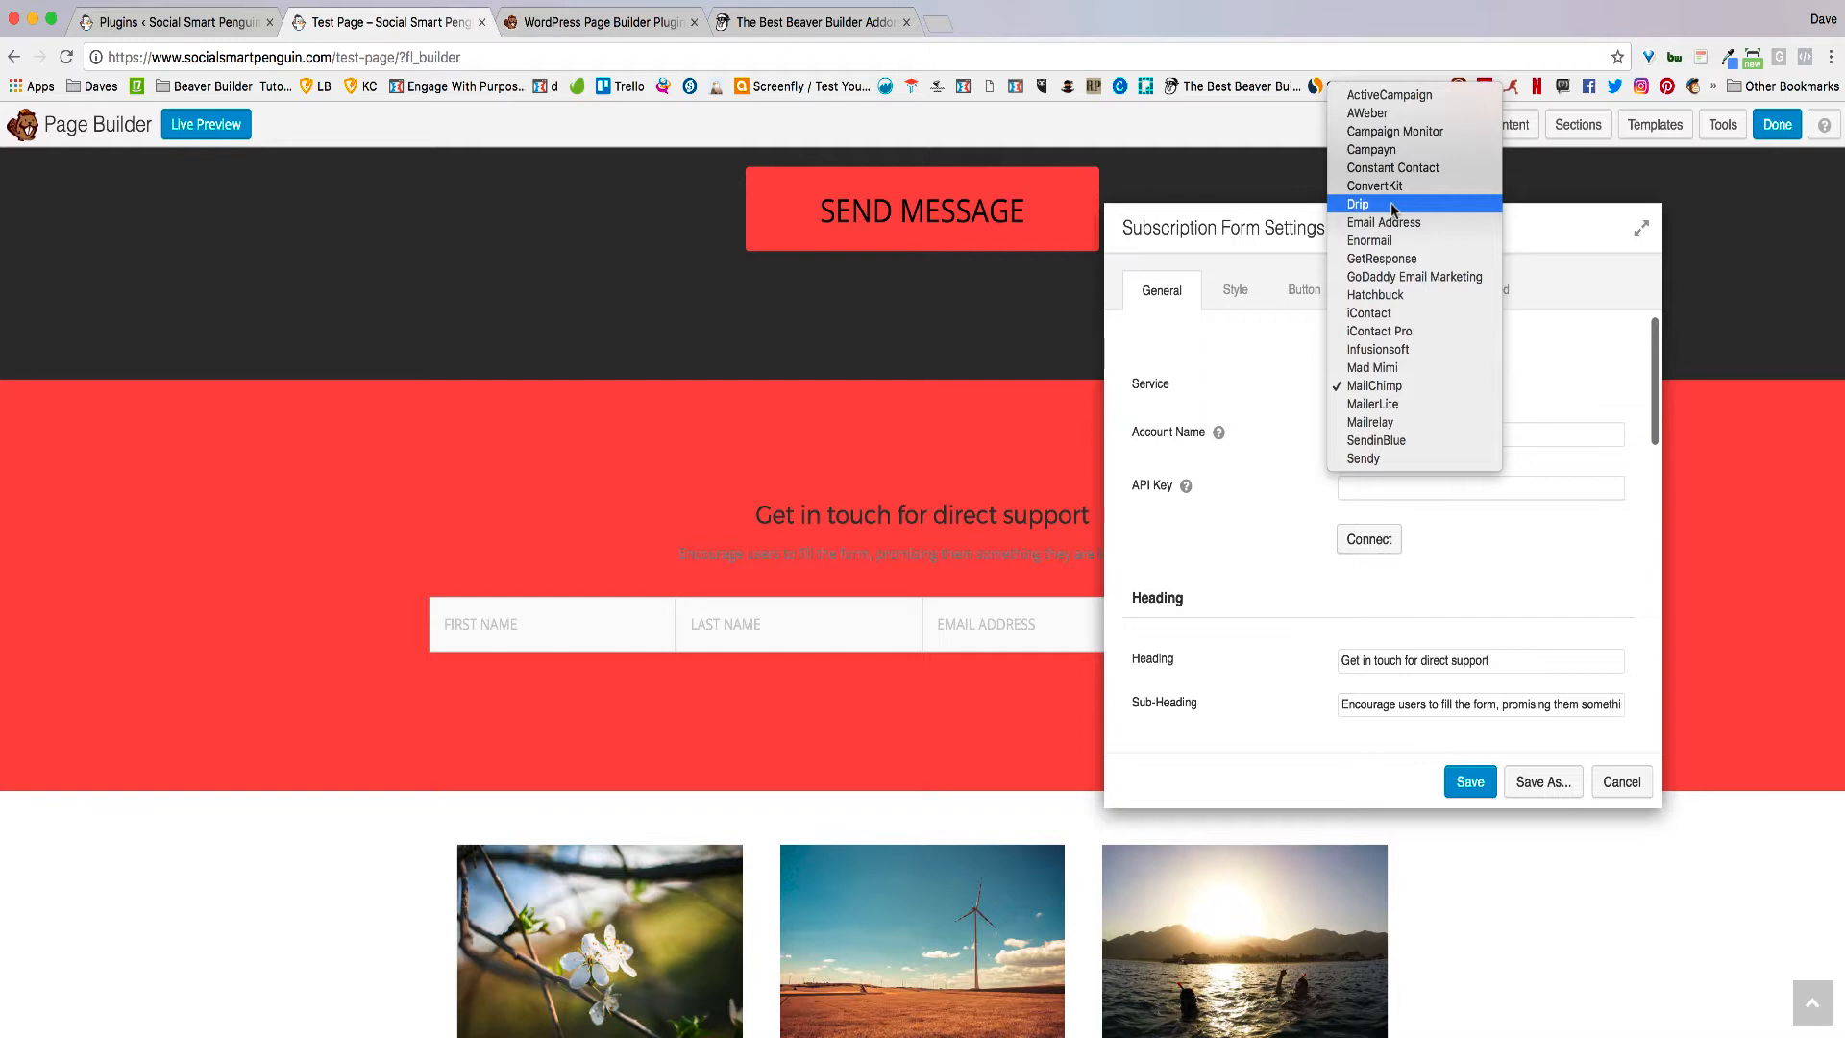
pyautogui.click(1384, 386)
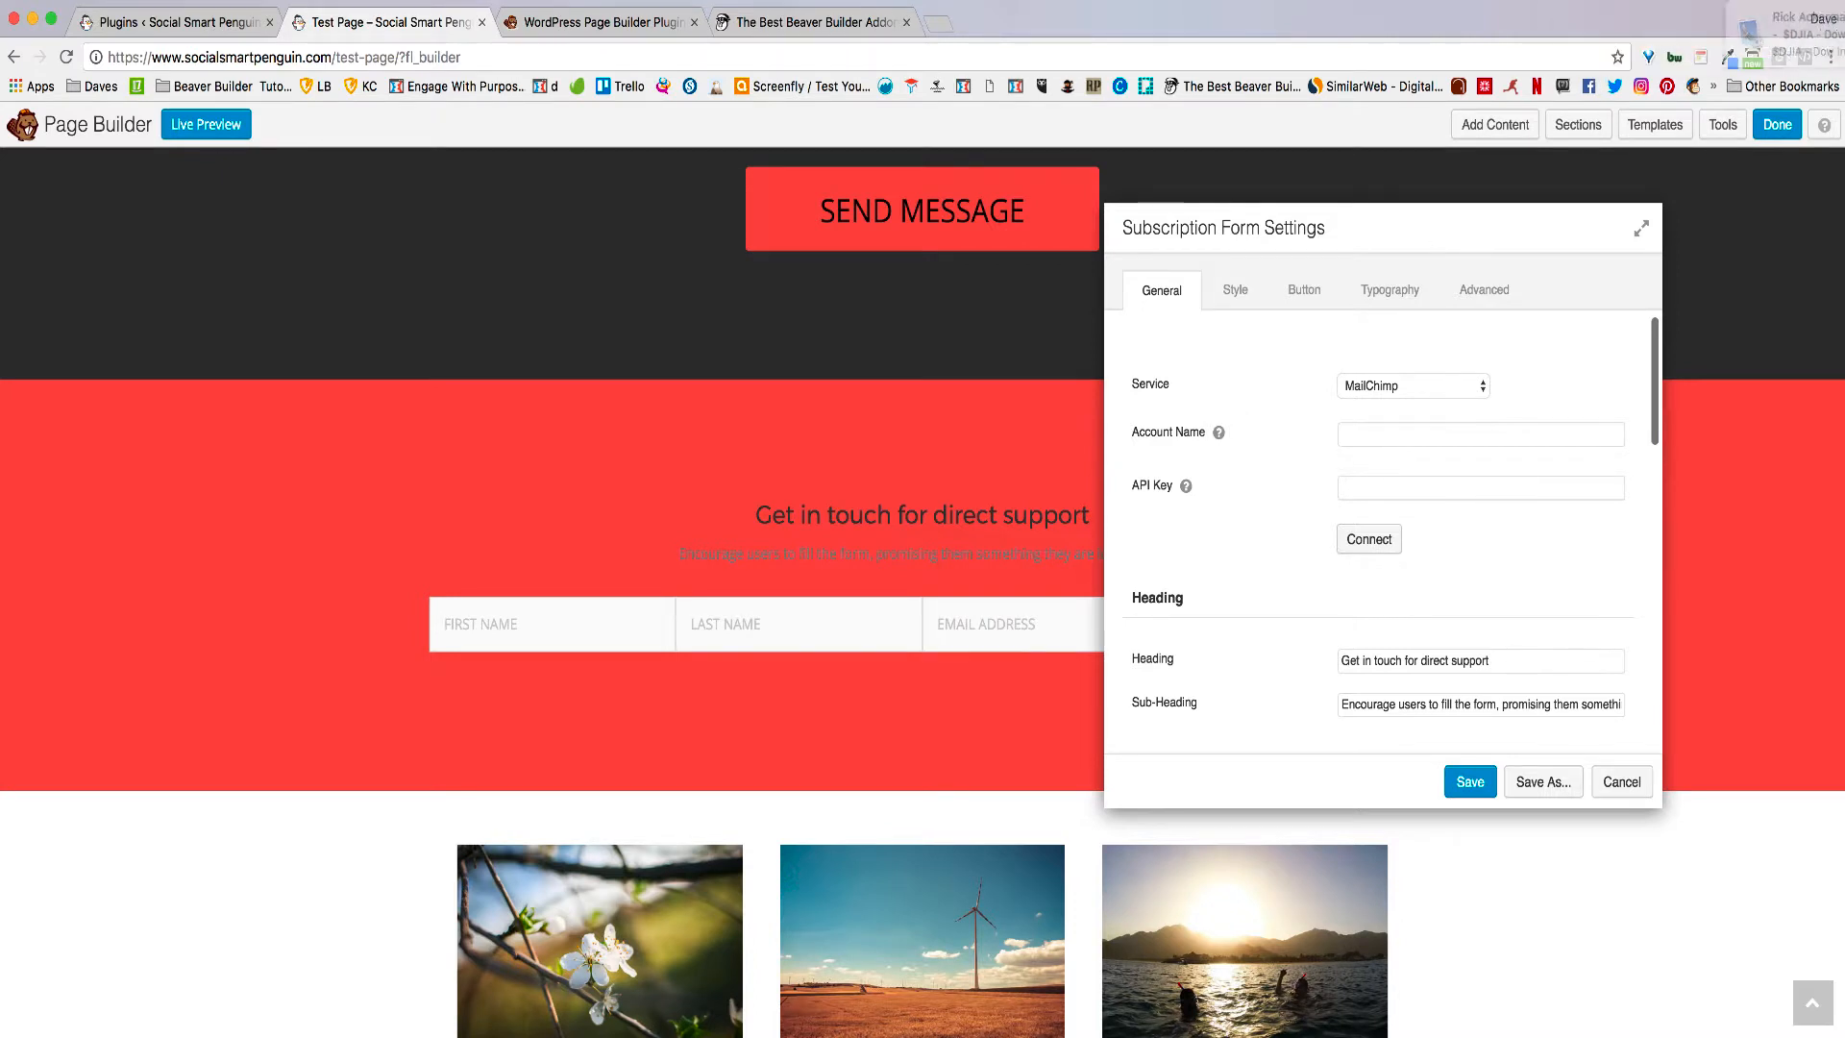
pyautogui.moveTo(1219, 434)
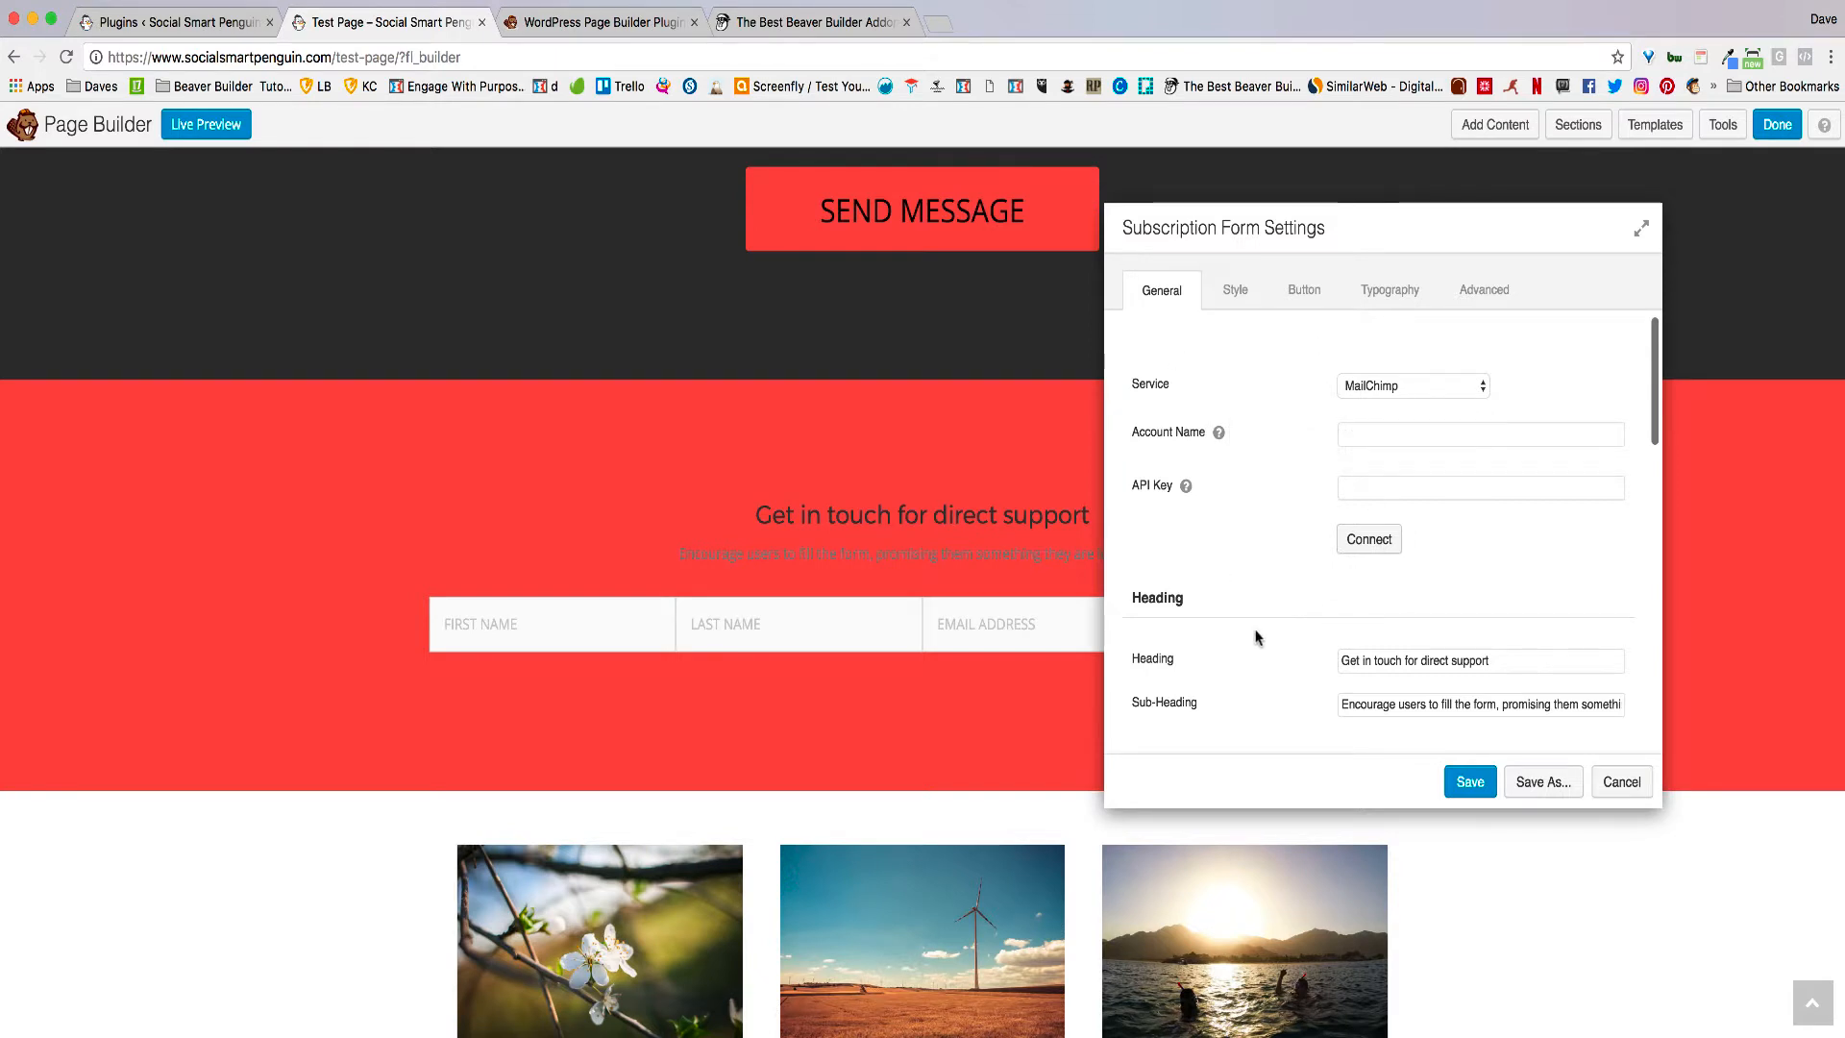
pyautogui.scroll(-4, 1254, 637)
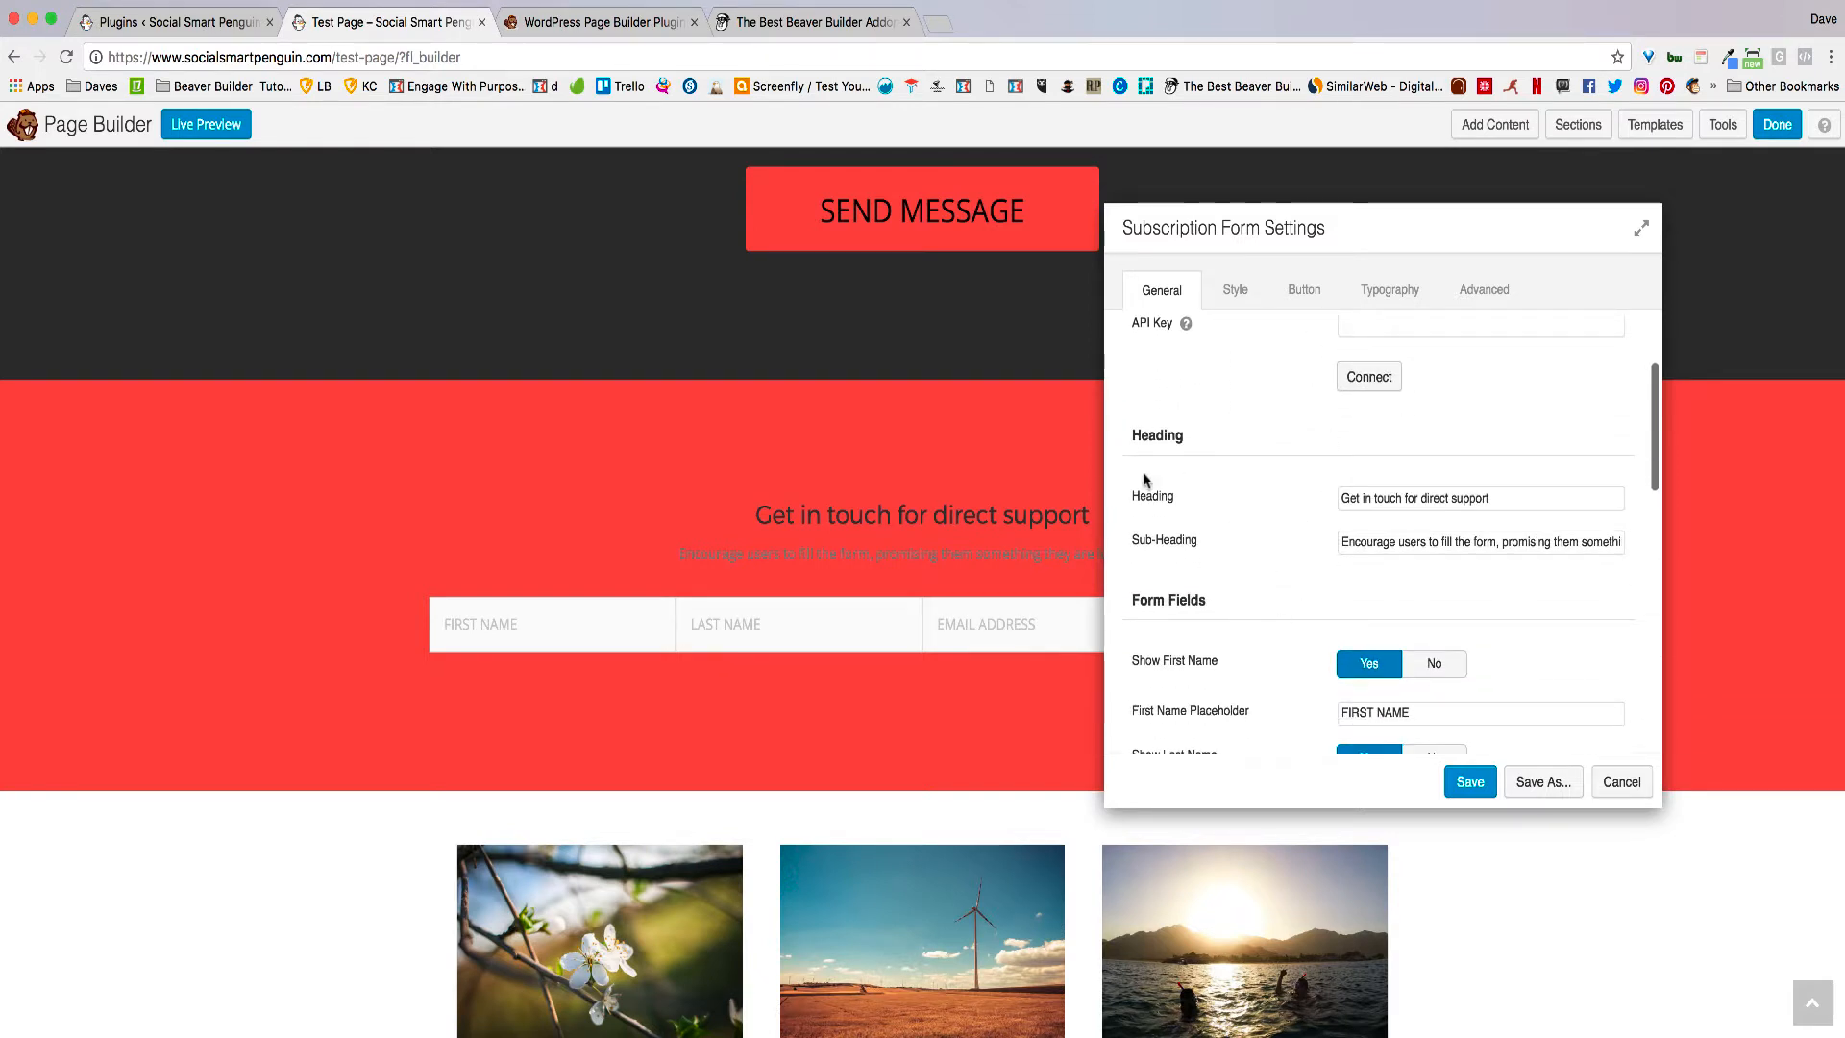
pyautogui.scroll(4, 1259, 466)
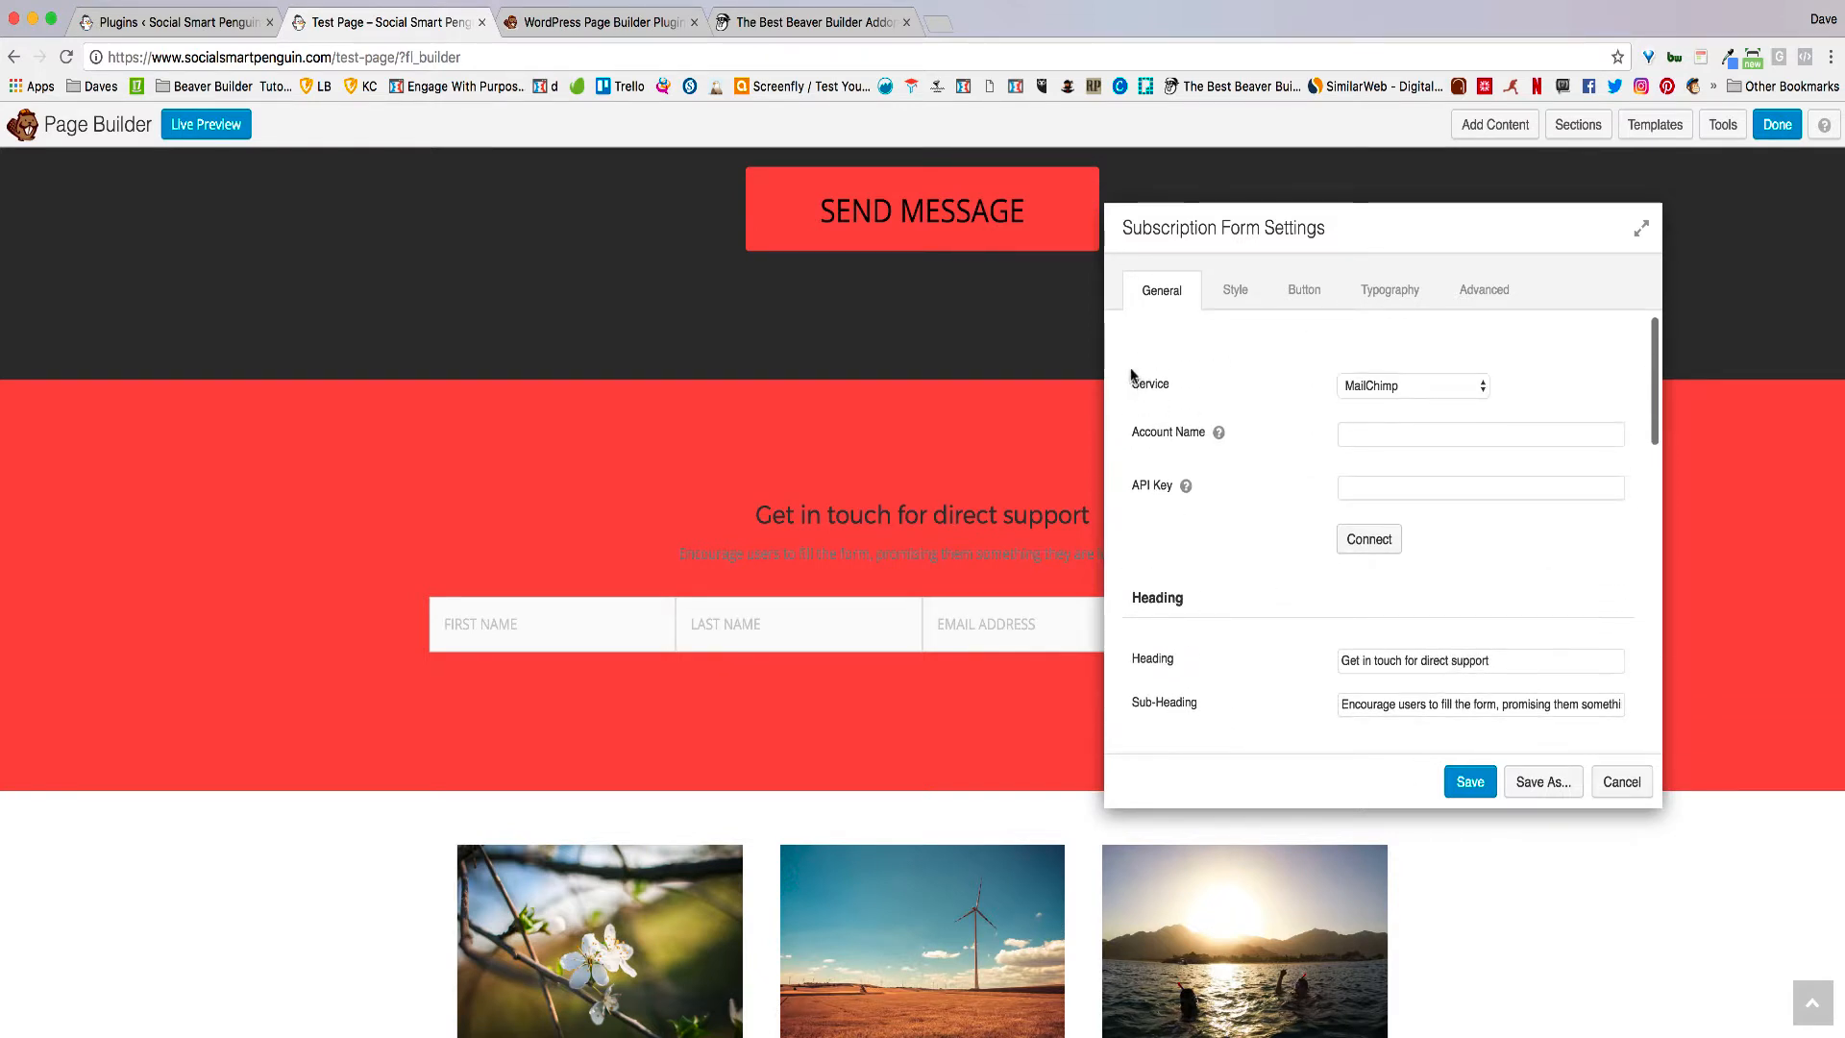
pyautogui.moveTo(1131, 375); pyautogui.dragTo(1178, 481)
pyautogui.click(1280, 539)
pyautogui.click(1470, 782)
# Step: Publish the page changes and review the contact and subscribe forms on the live page
pyautogui.click(1776, 125)
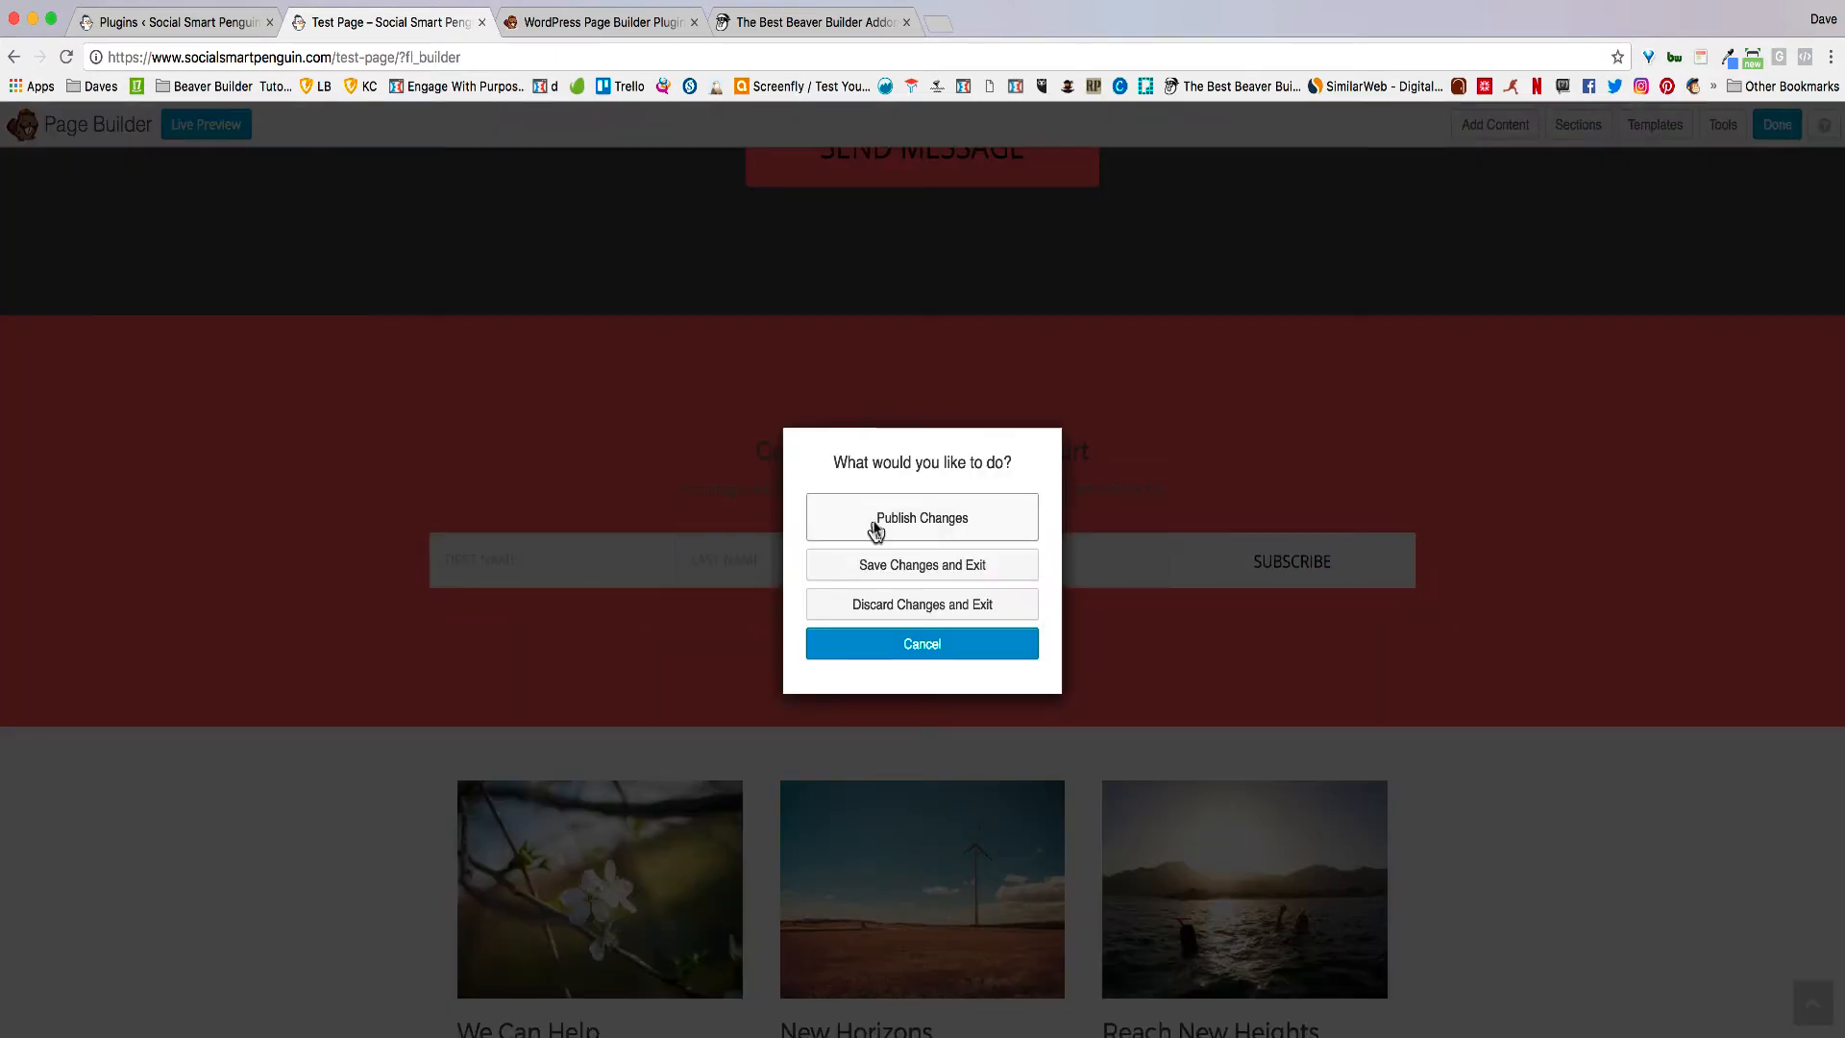
pyautogui.click(874, 524)
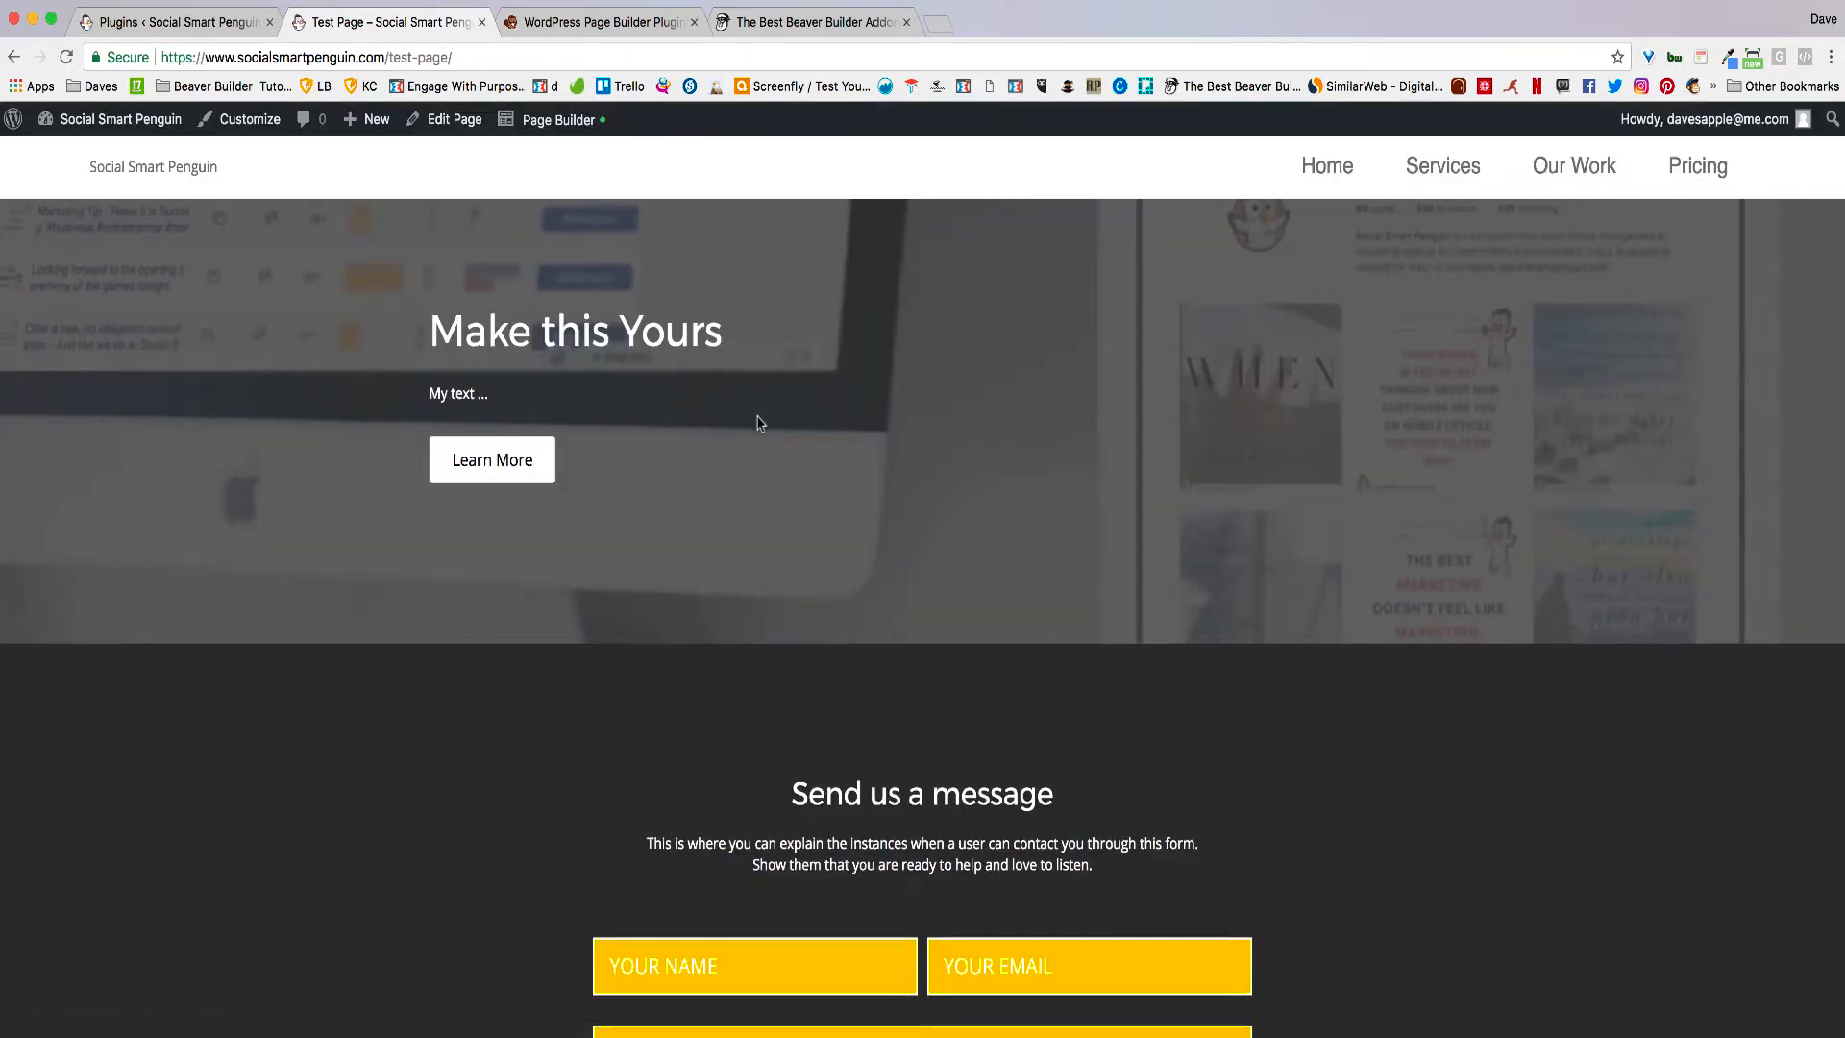
pyautogui.scroll(-5, 759, 423)
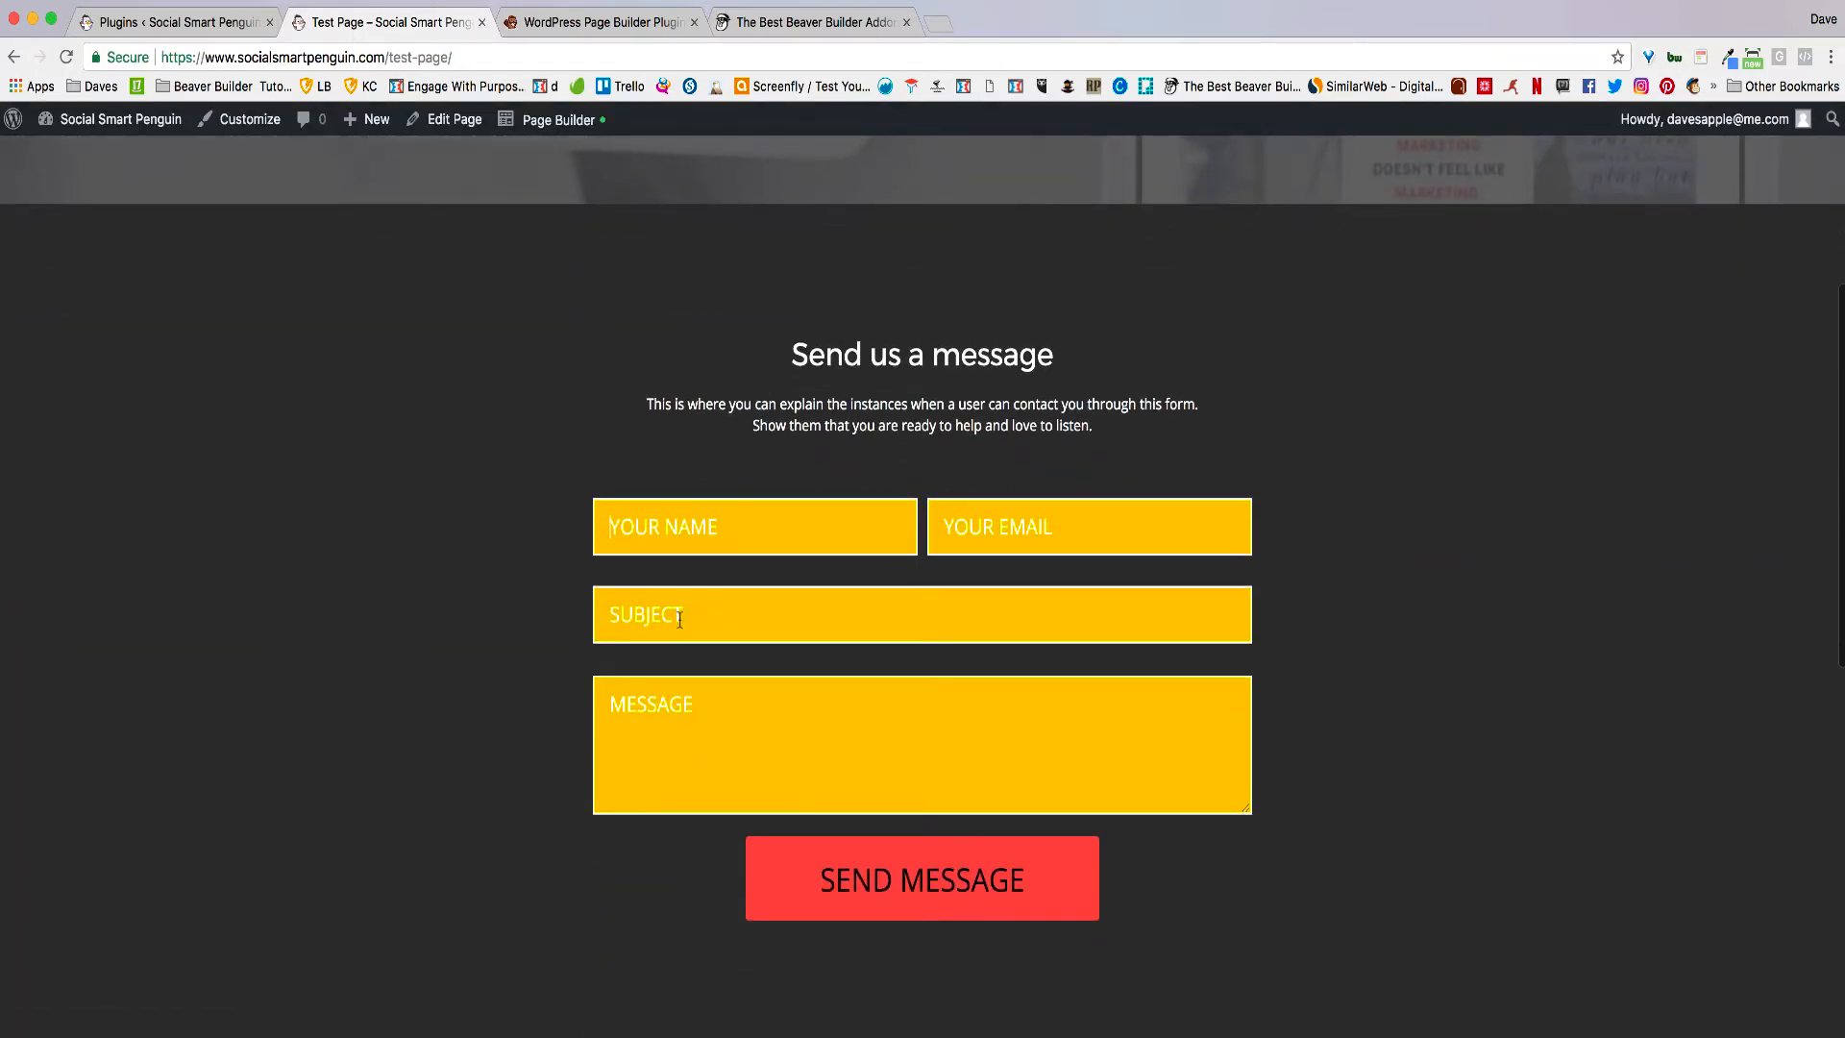
pyautogui.scroll(-7, 679, 620)
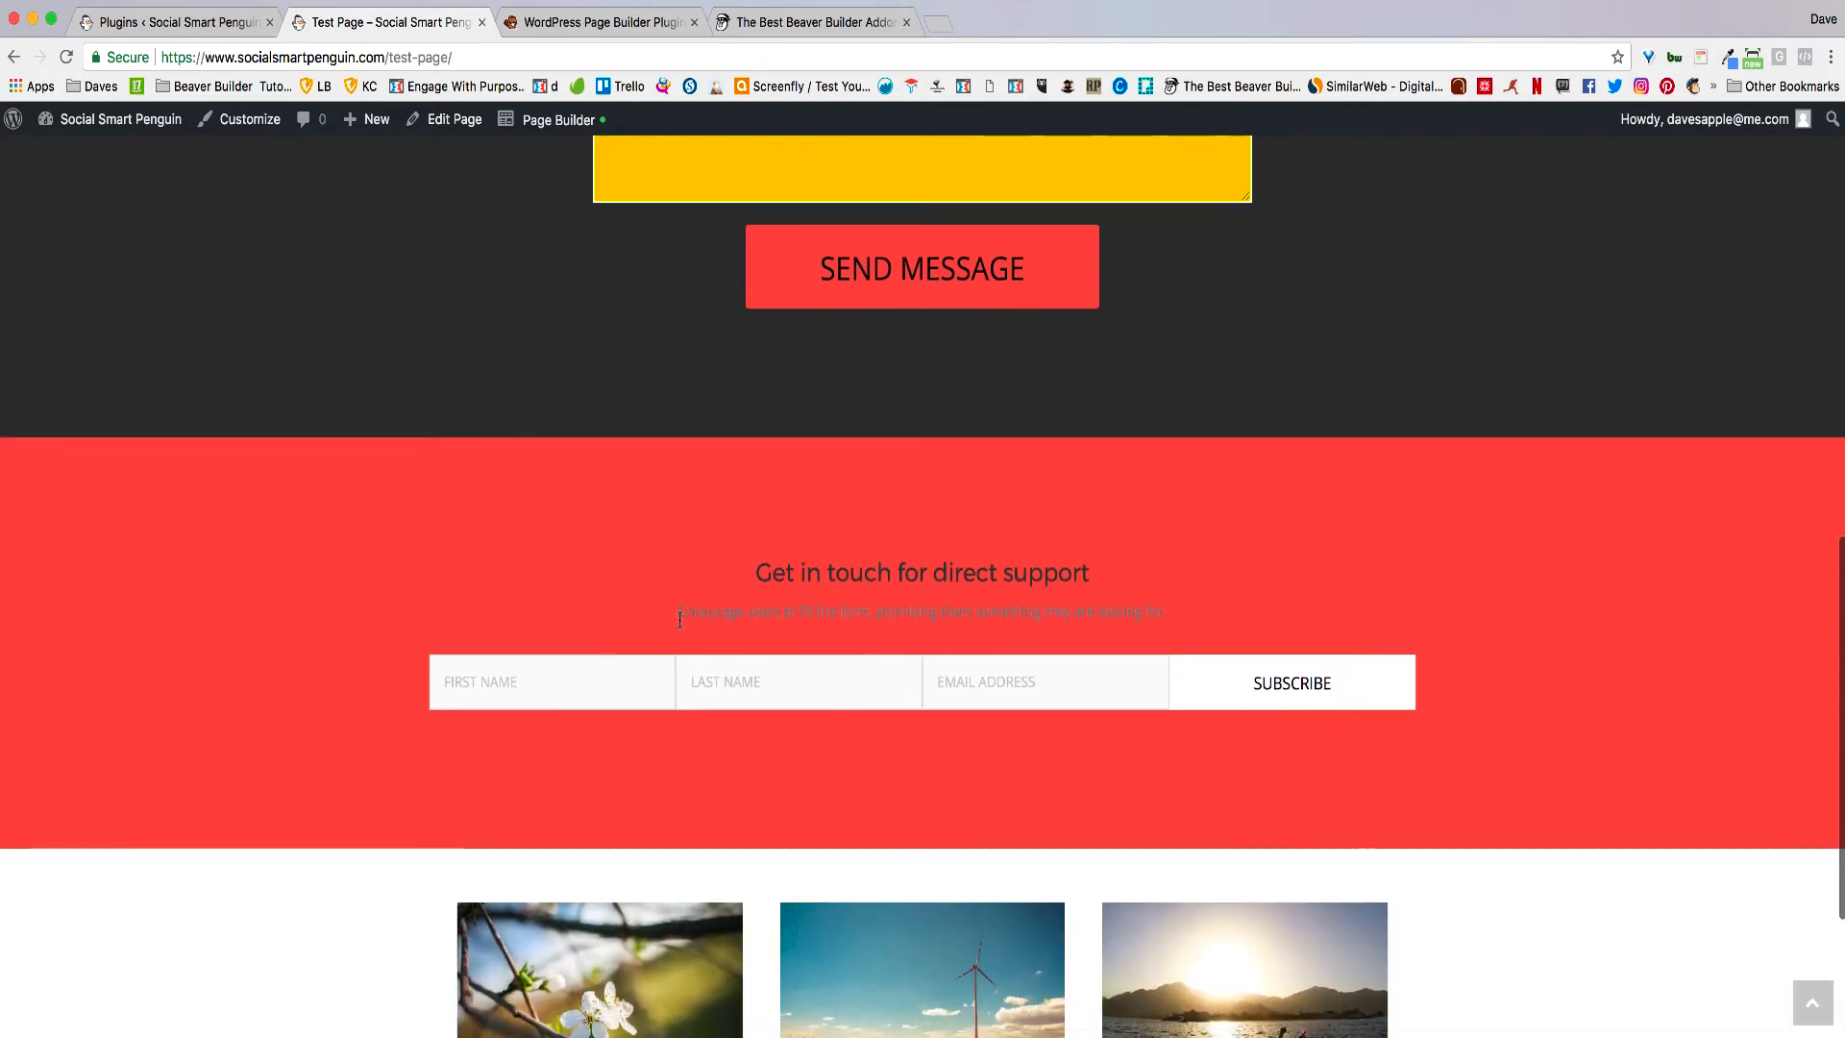
pyautogui.scroll(-4, 679, 620)
pyautogui.click(519, 391)
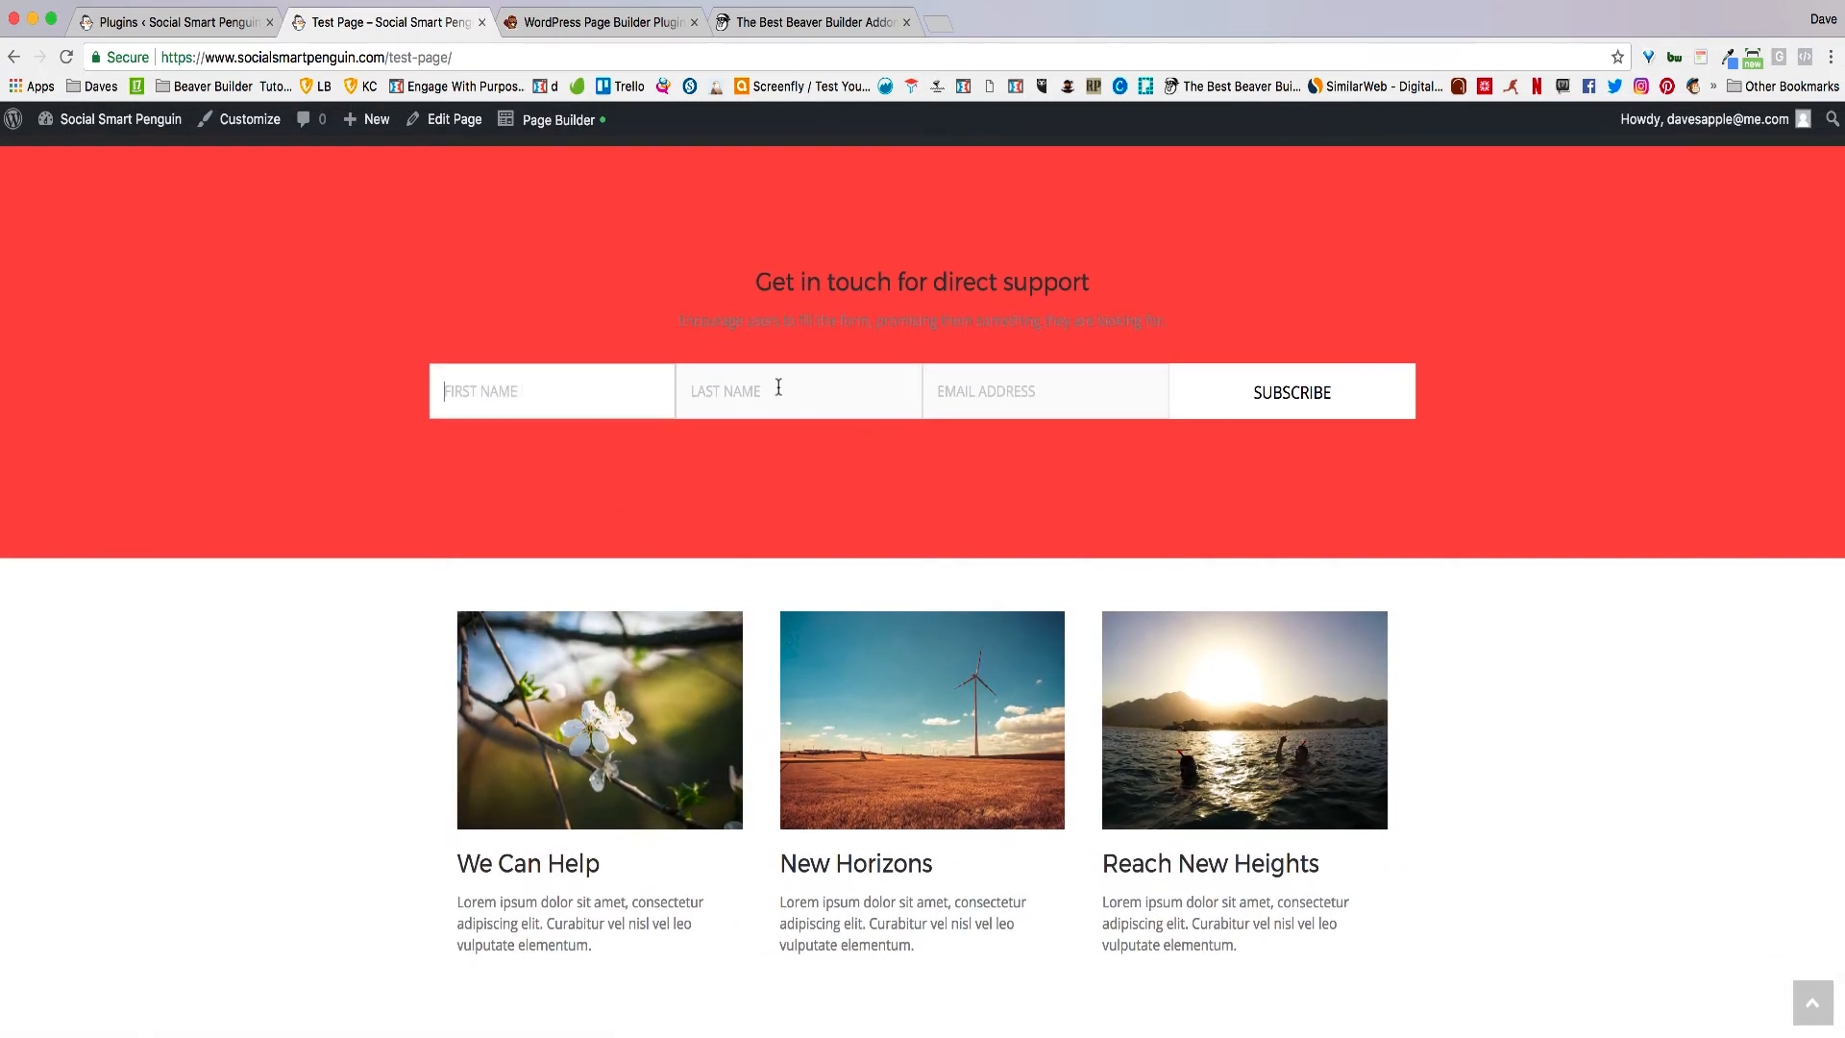
pyautogui.scroll(10, 778, 387)
# Step: Reopen the page for editing, replace its existing layout with the Agency Service Page template from the Template Cloud, and review the new sections
pyautogui.click(539, 137)
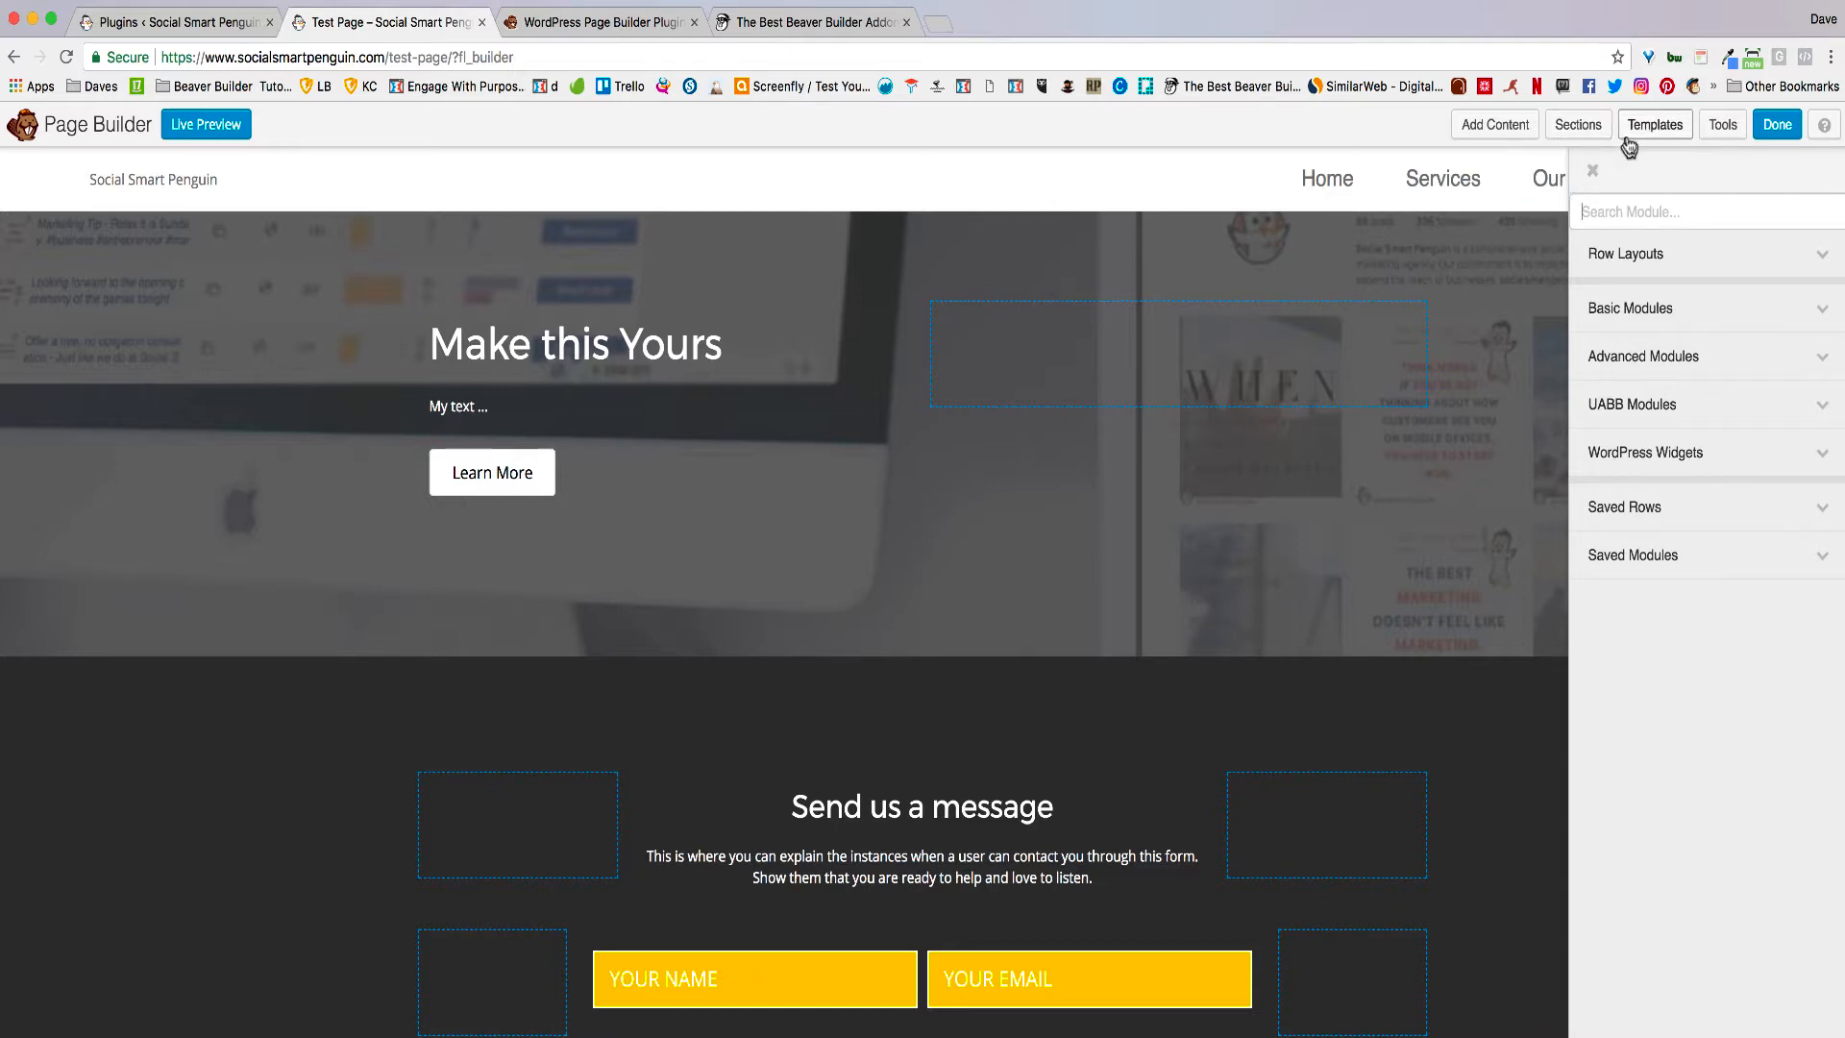
pyautogui.click(1673, 144)
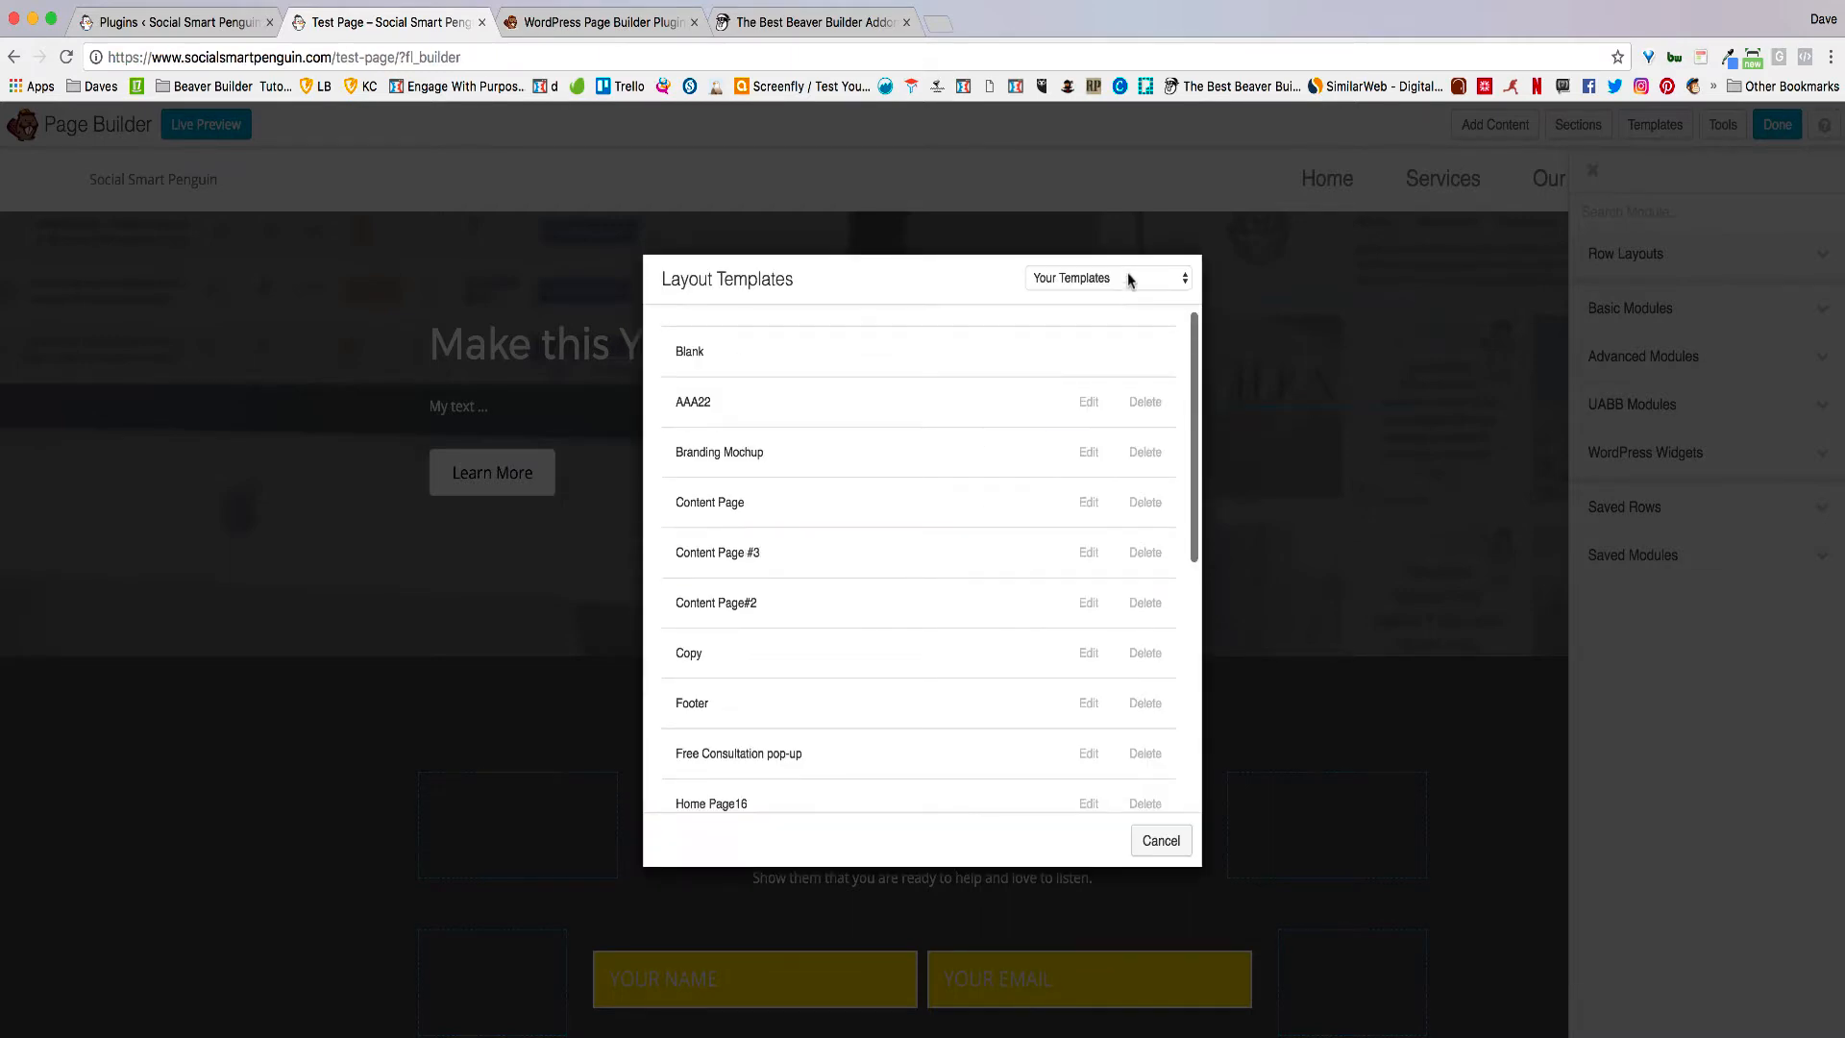
pyautogui.click(1127, 277)
pyautogui.click(1113, 261)
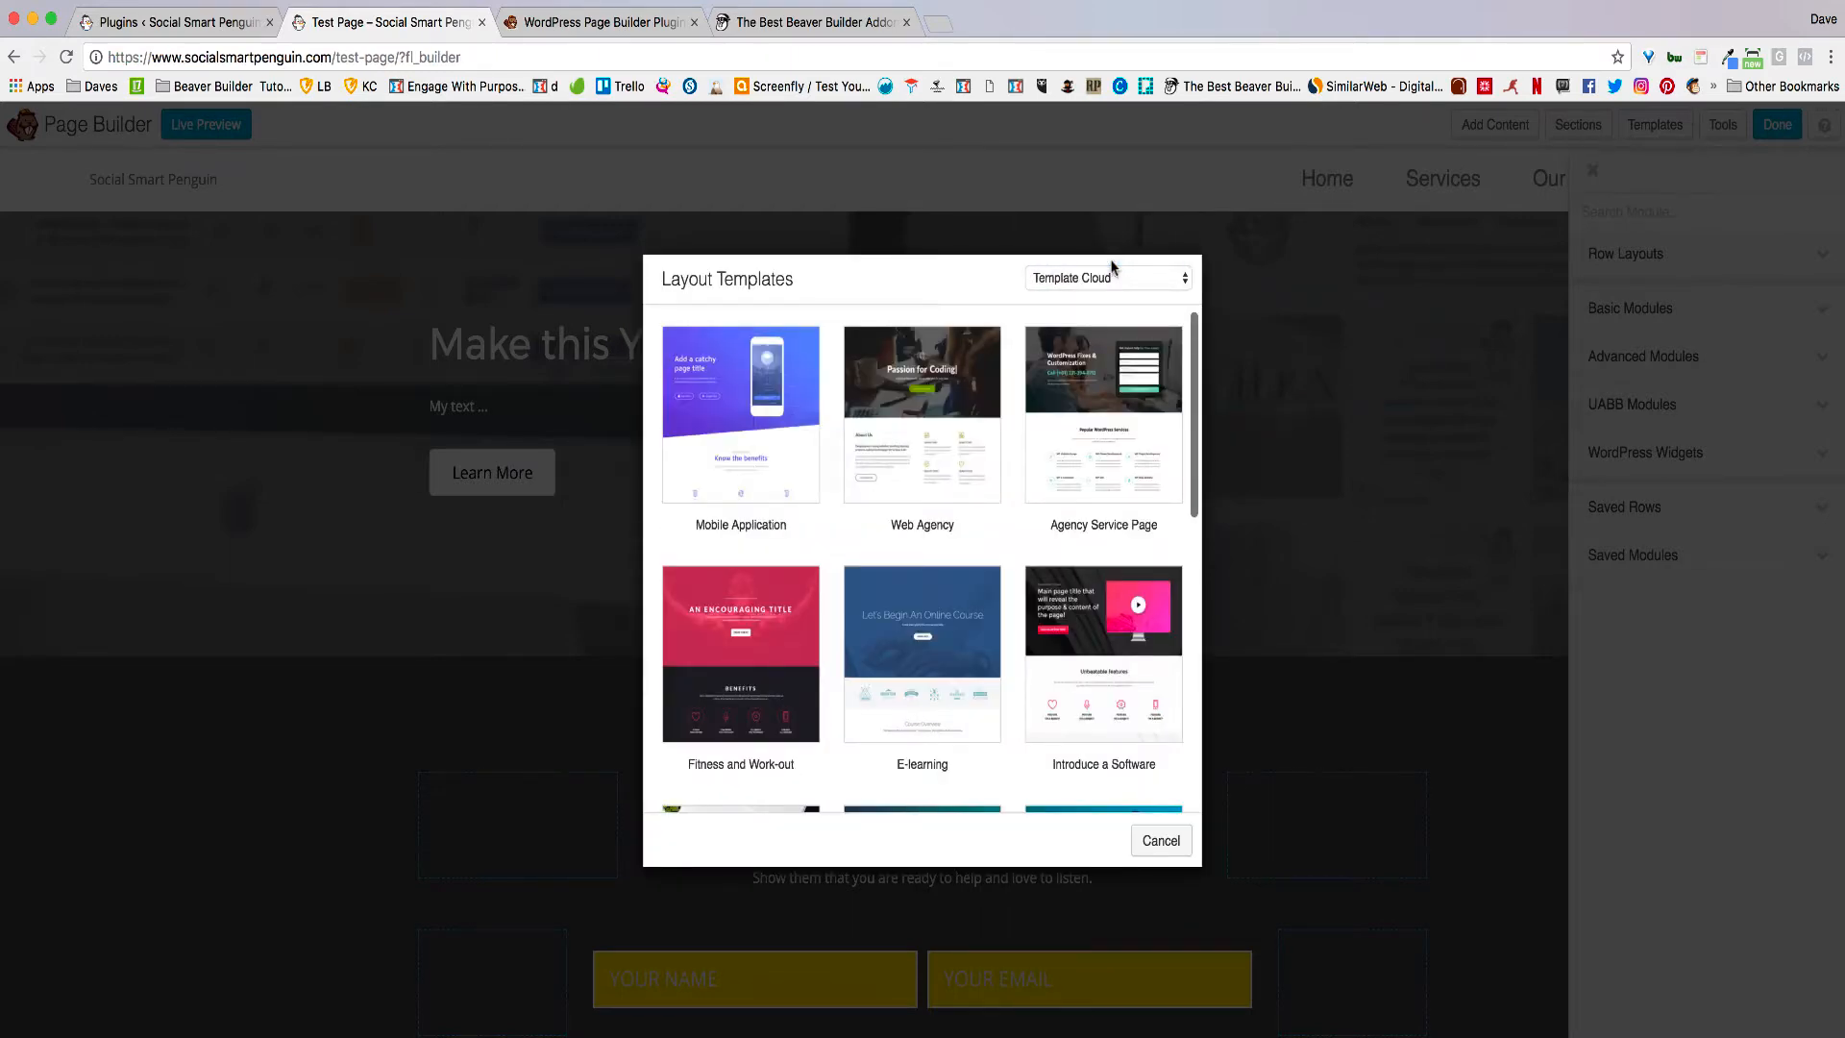
pyautogui.click(1071, 382)
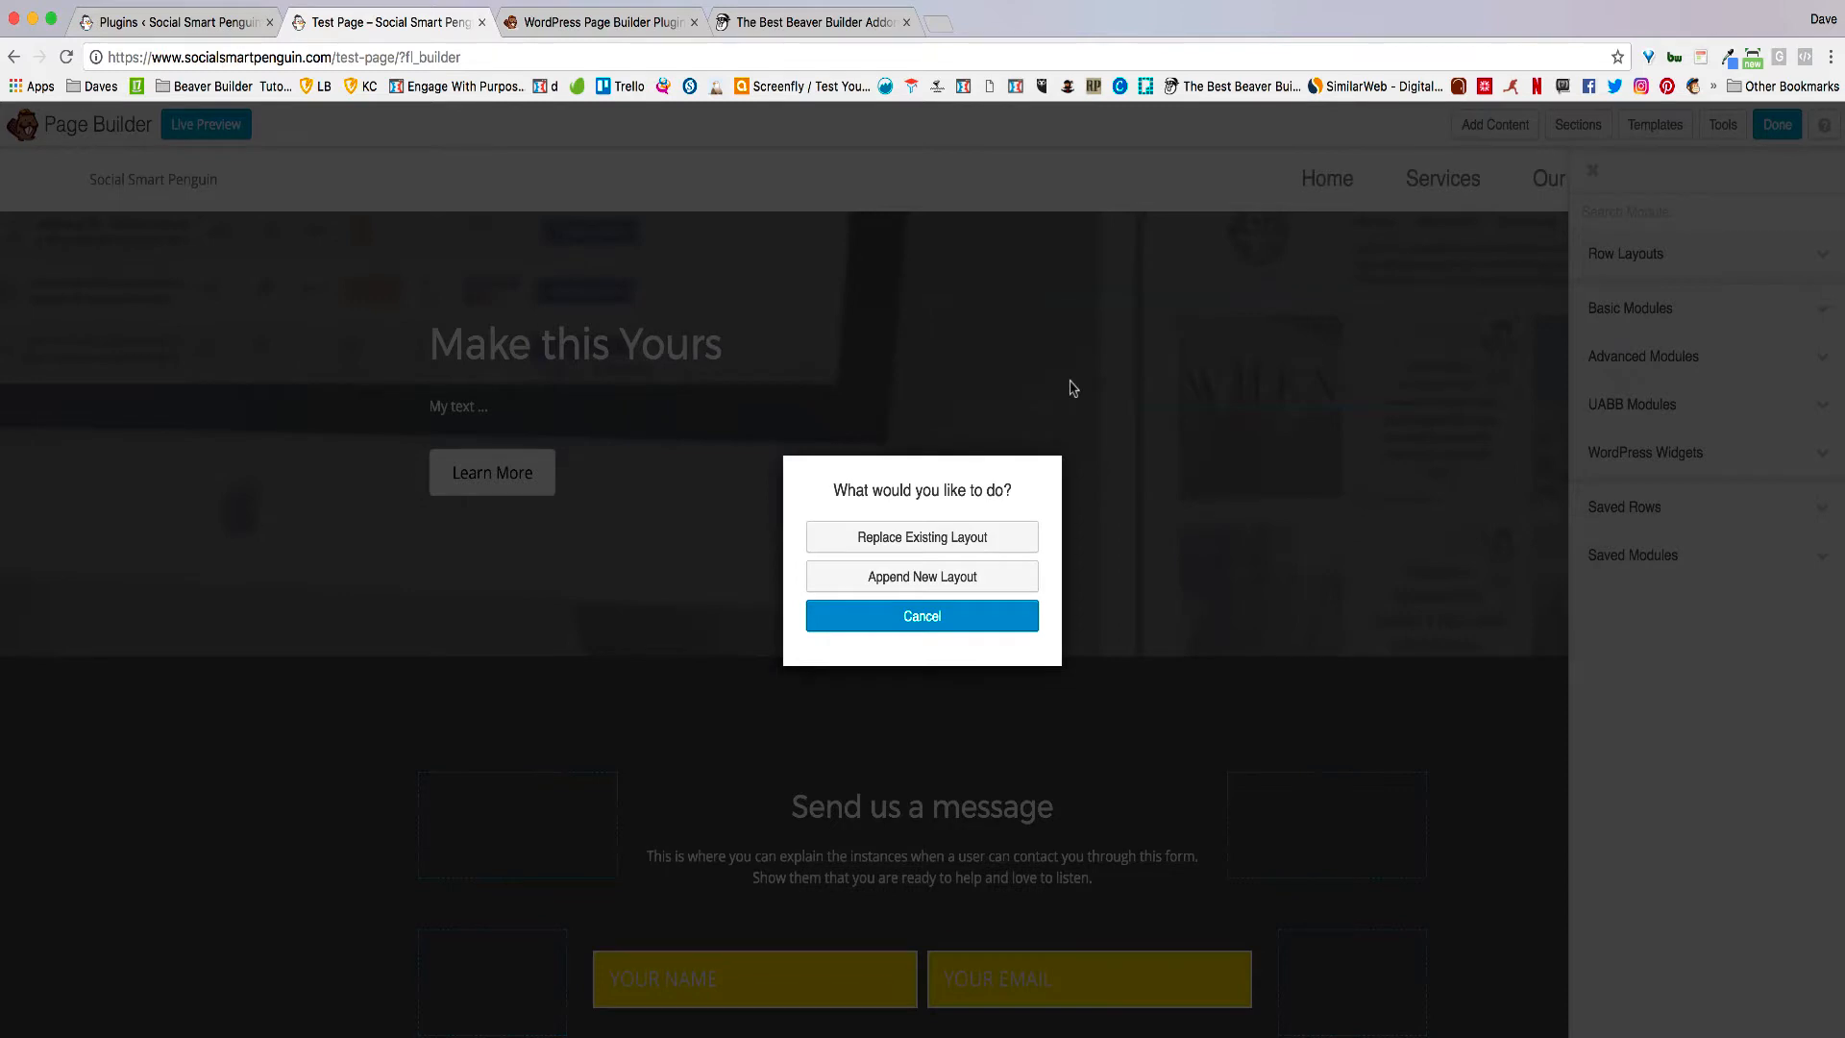
pyautogui.click(899, 536)
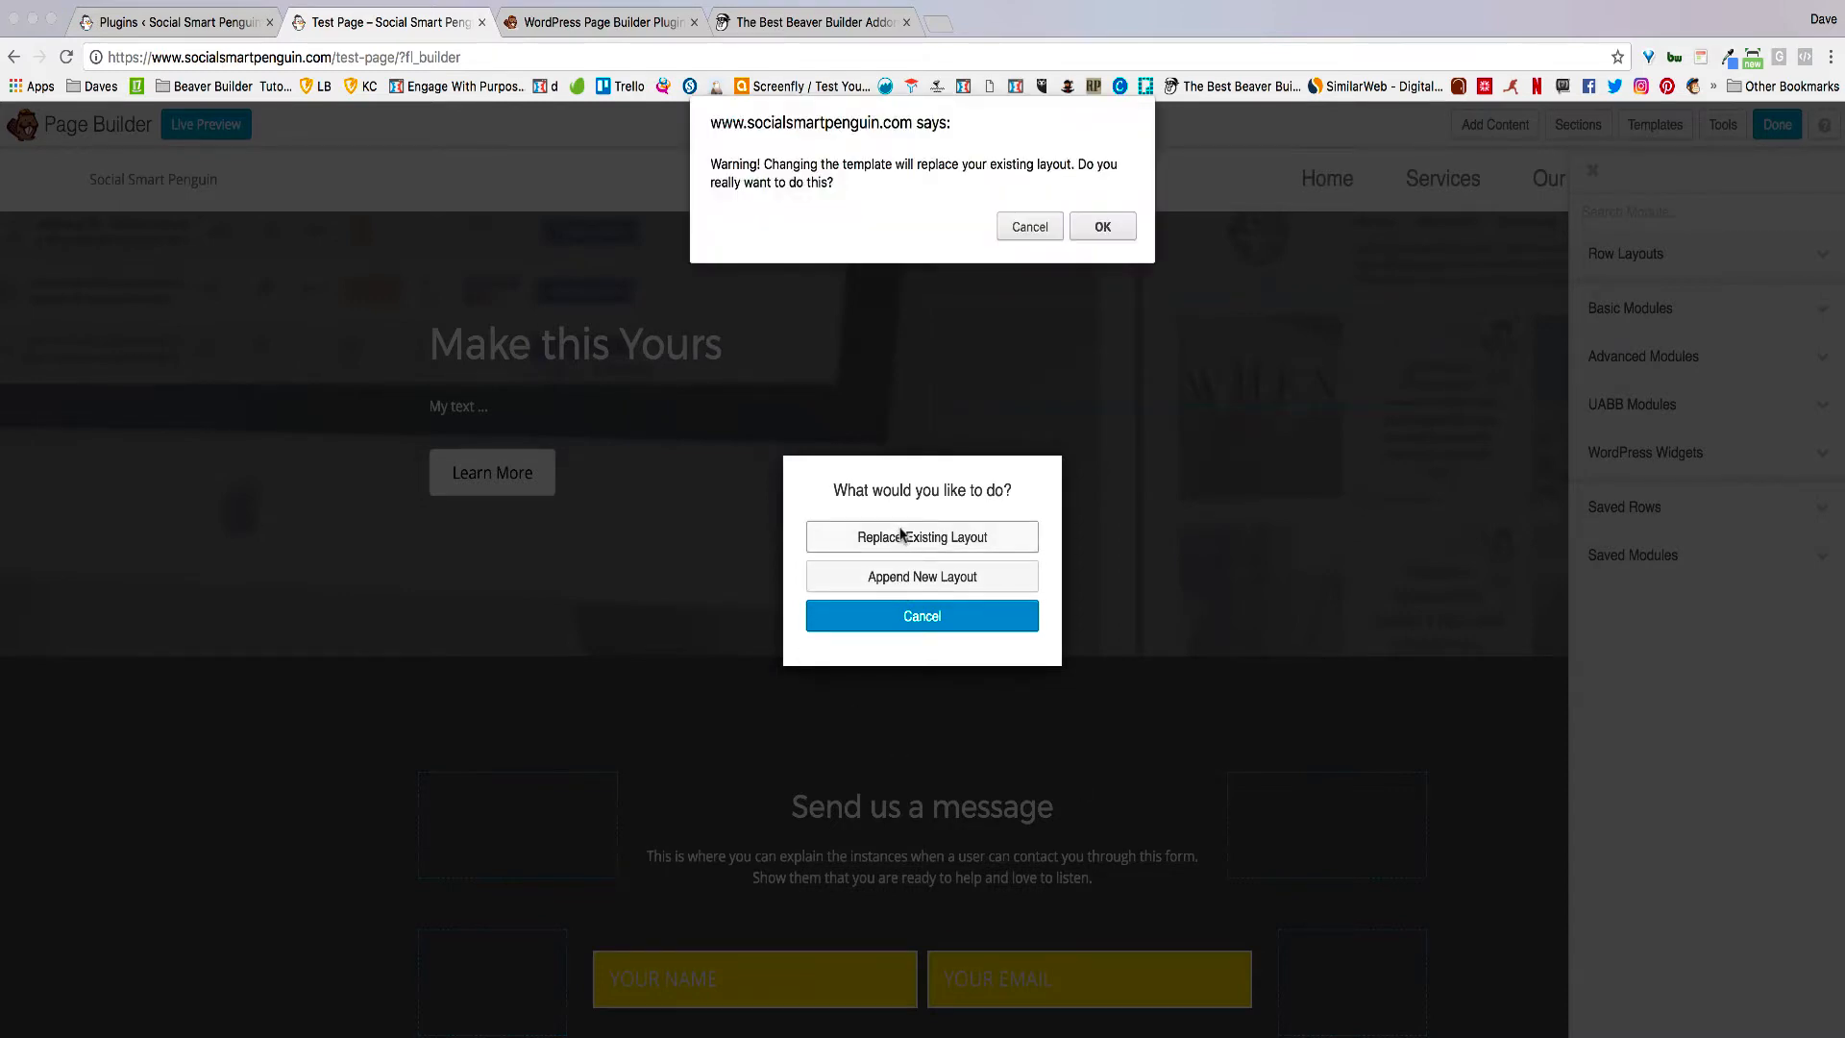
pyautogui.click(1102, 218)
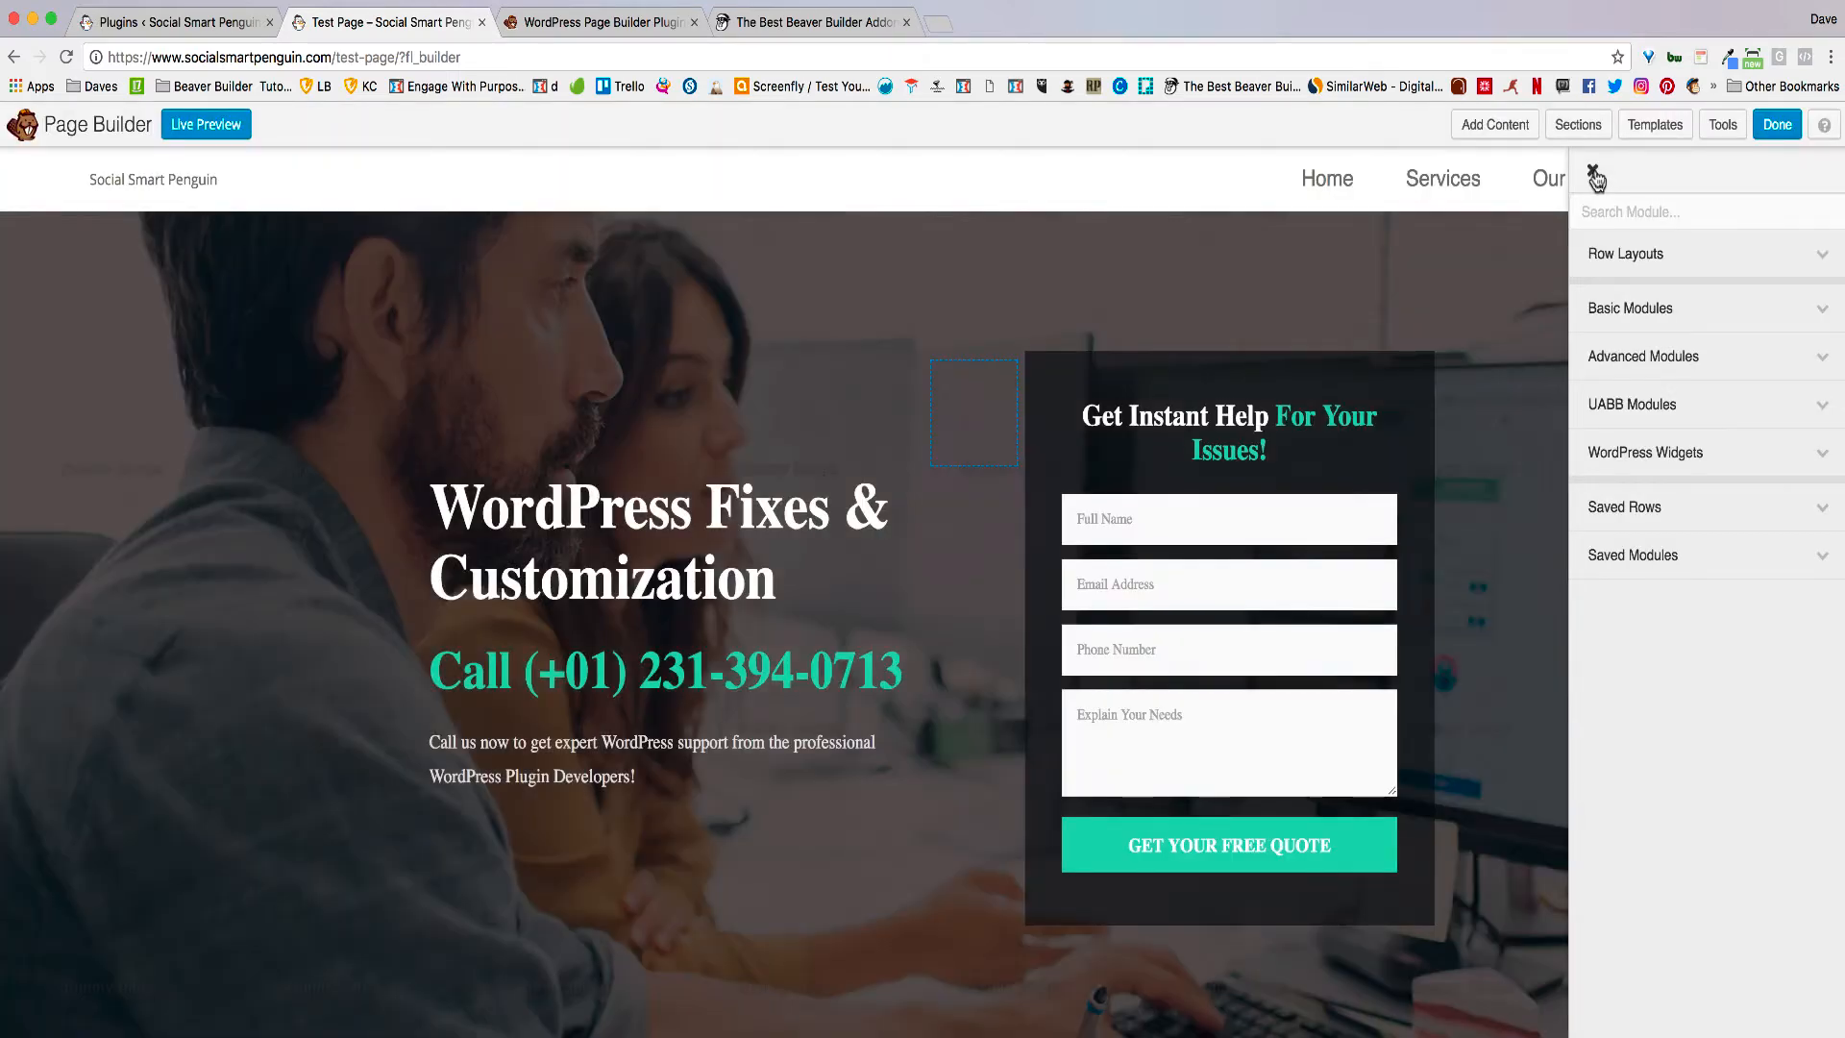
pyautogui.click(1598, 174)
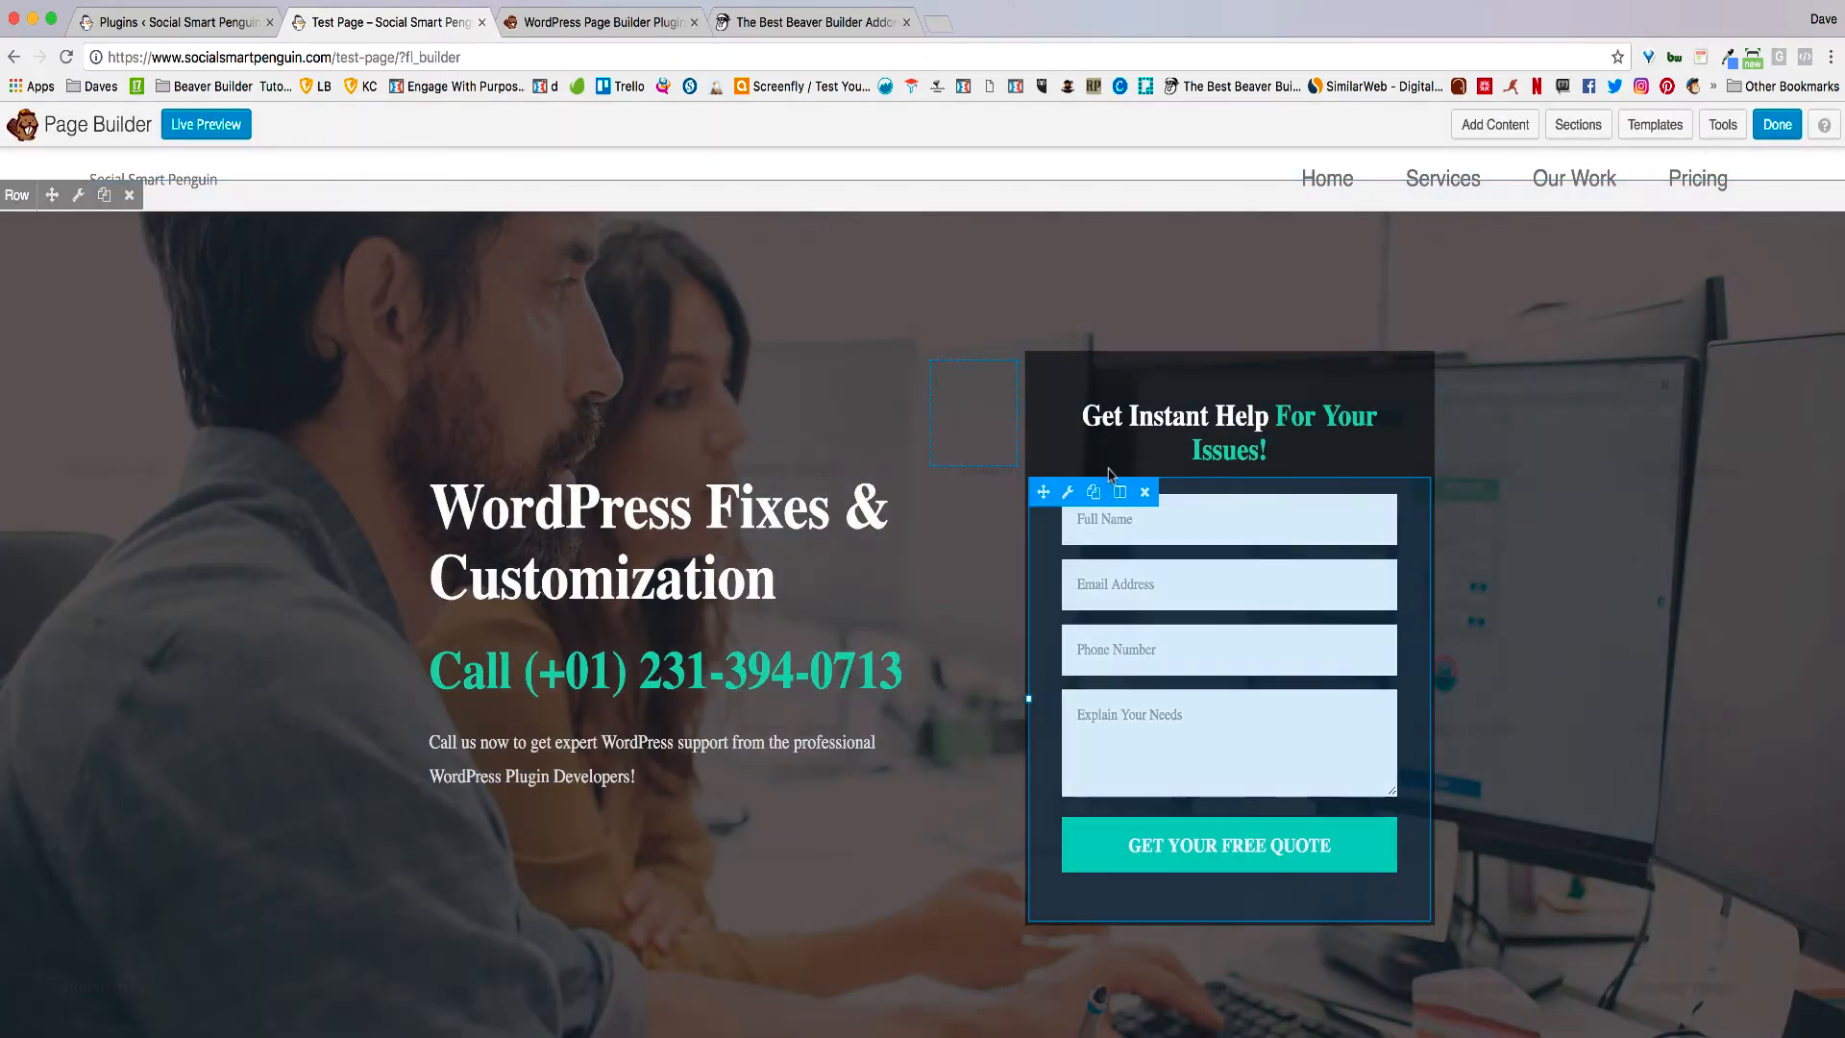
pyautogui.scroll(-15, 1254, 730)
pyautogui.scroll(5, 1230, 721)
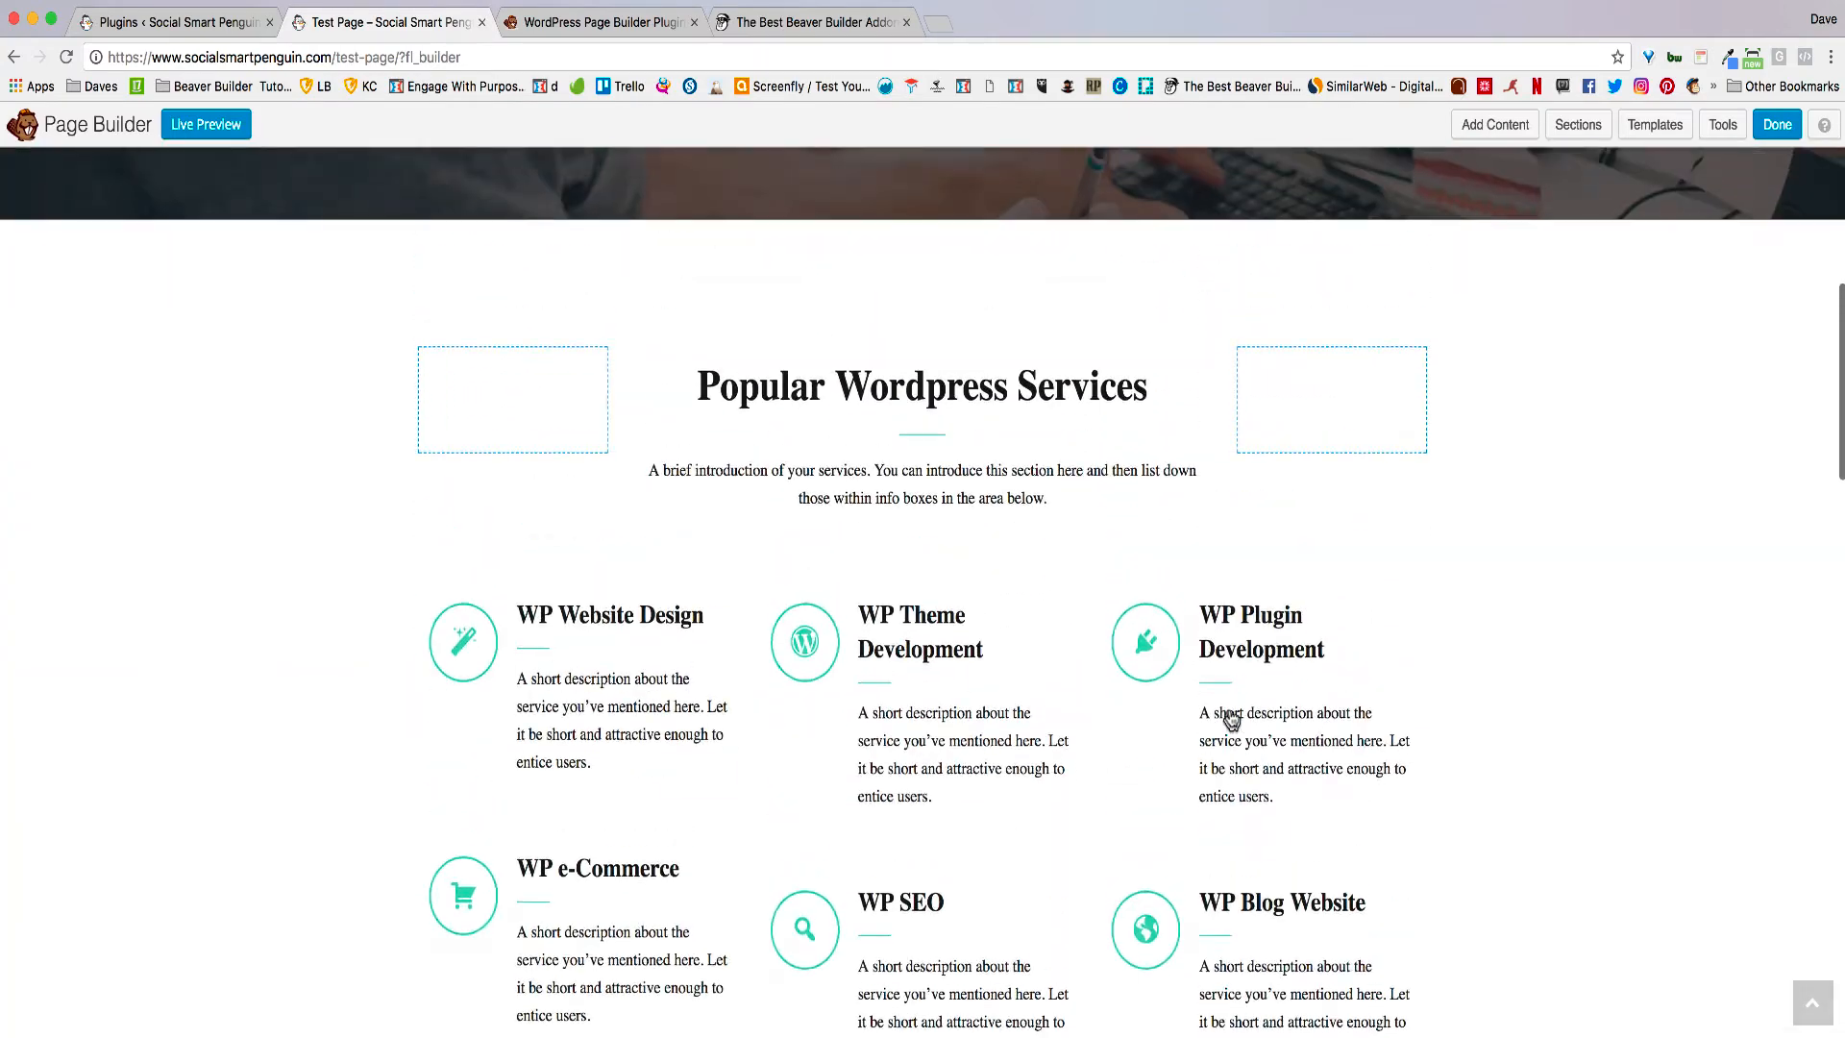
# Step: Replace the background photo of the column beside the "Get it done faster, better & easily" steps with 66666.png from the media library
pyautogui.scroll(1, 1231, 720)
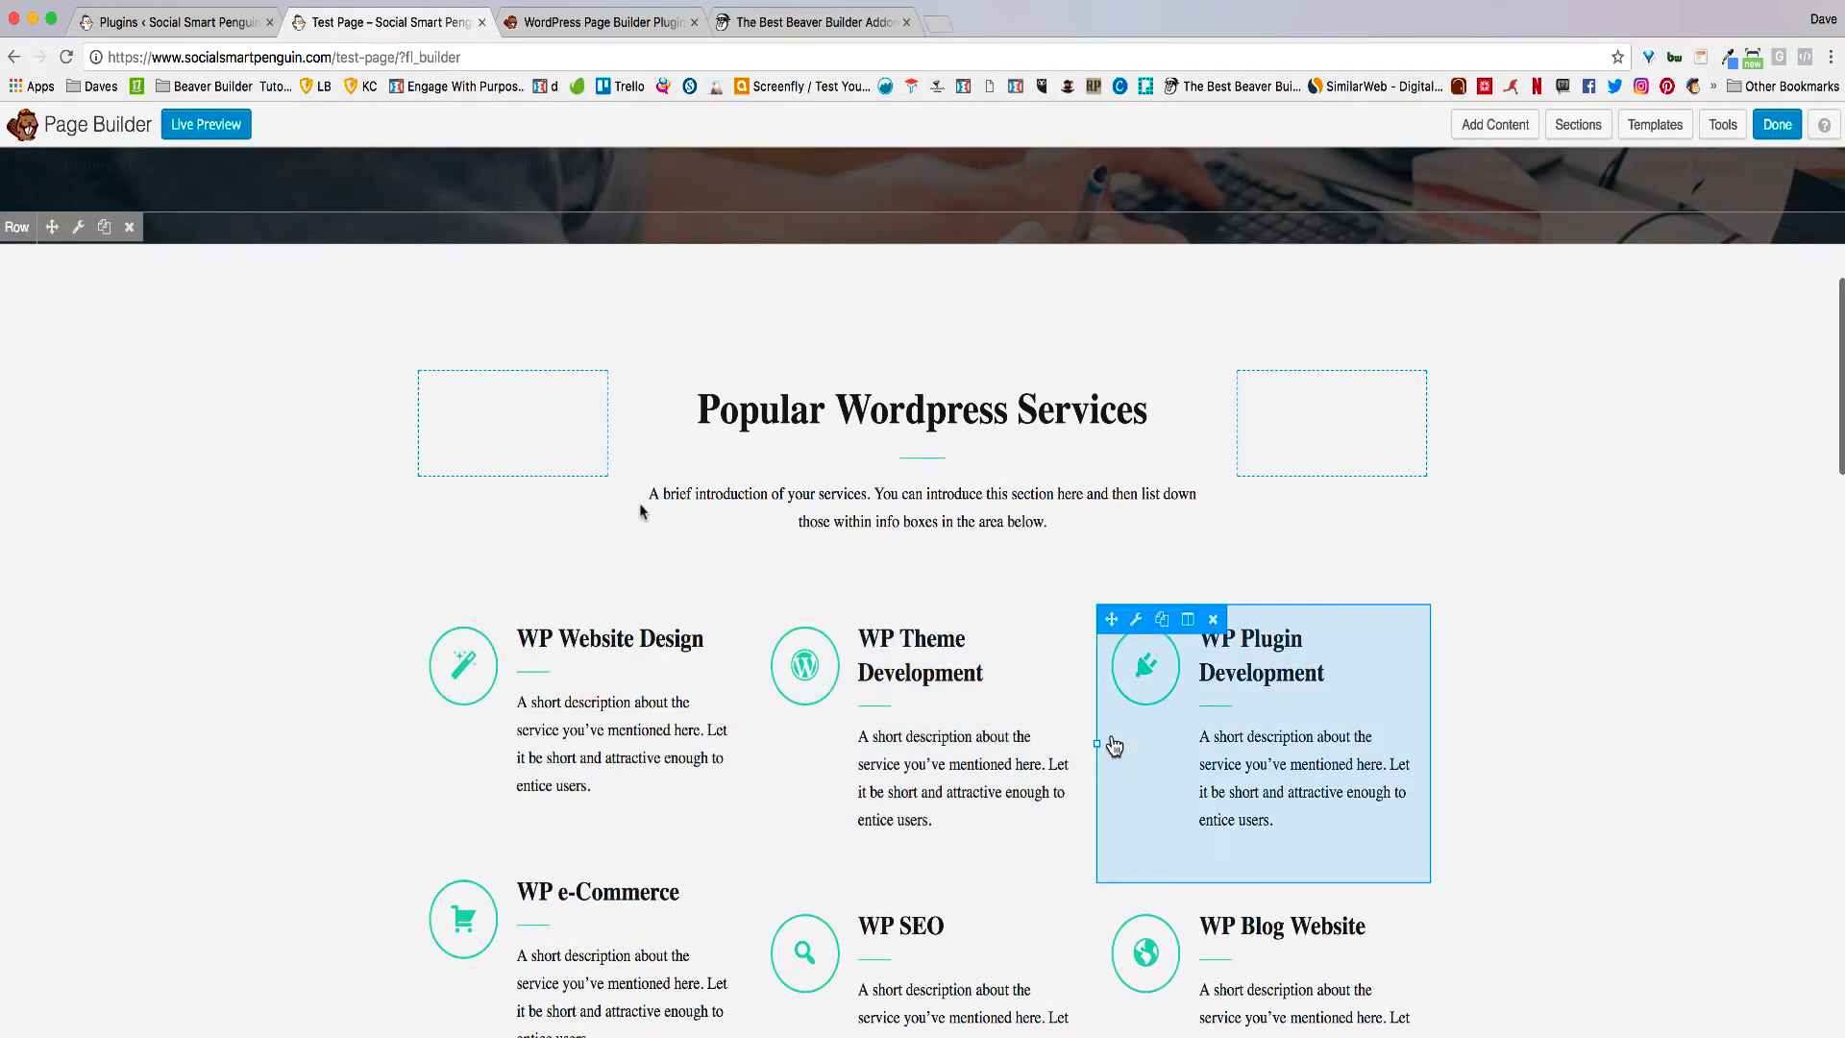
pyautogui.scroll(-10, 183, 317)
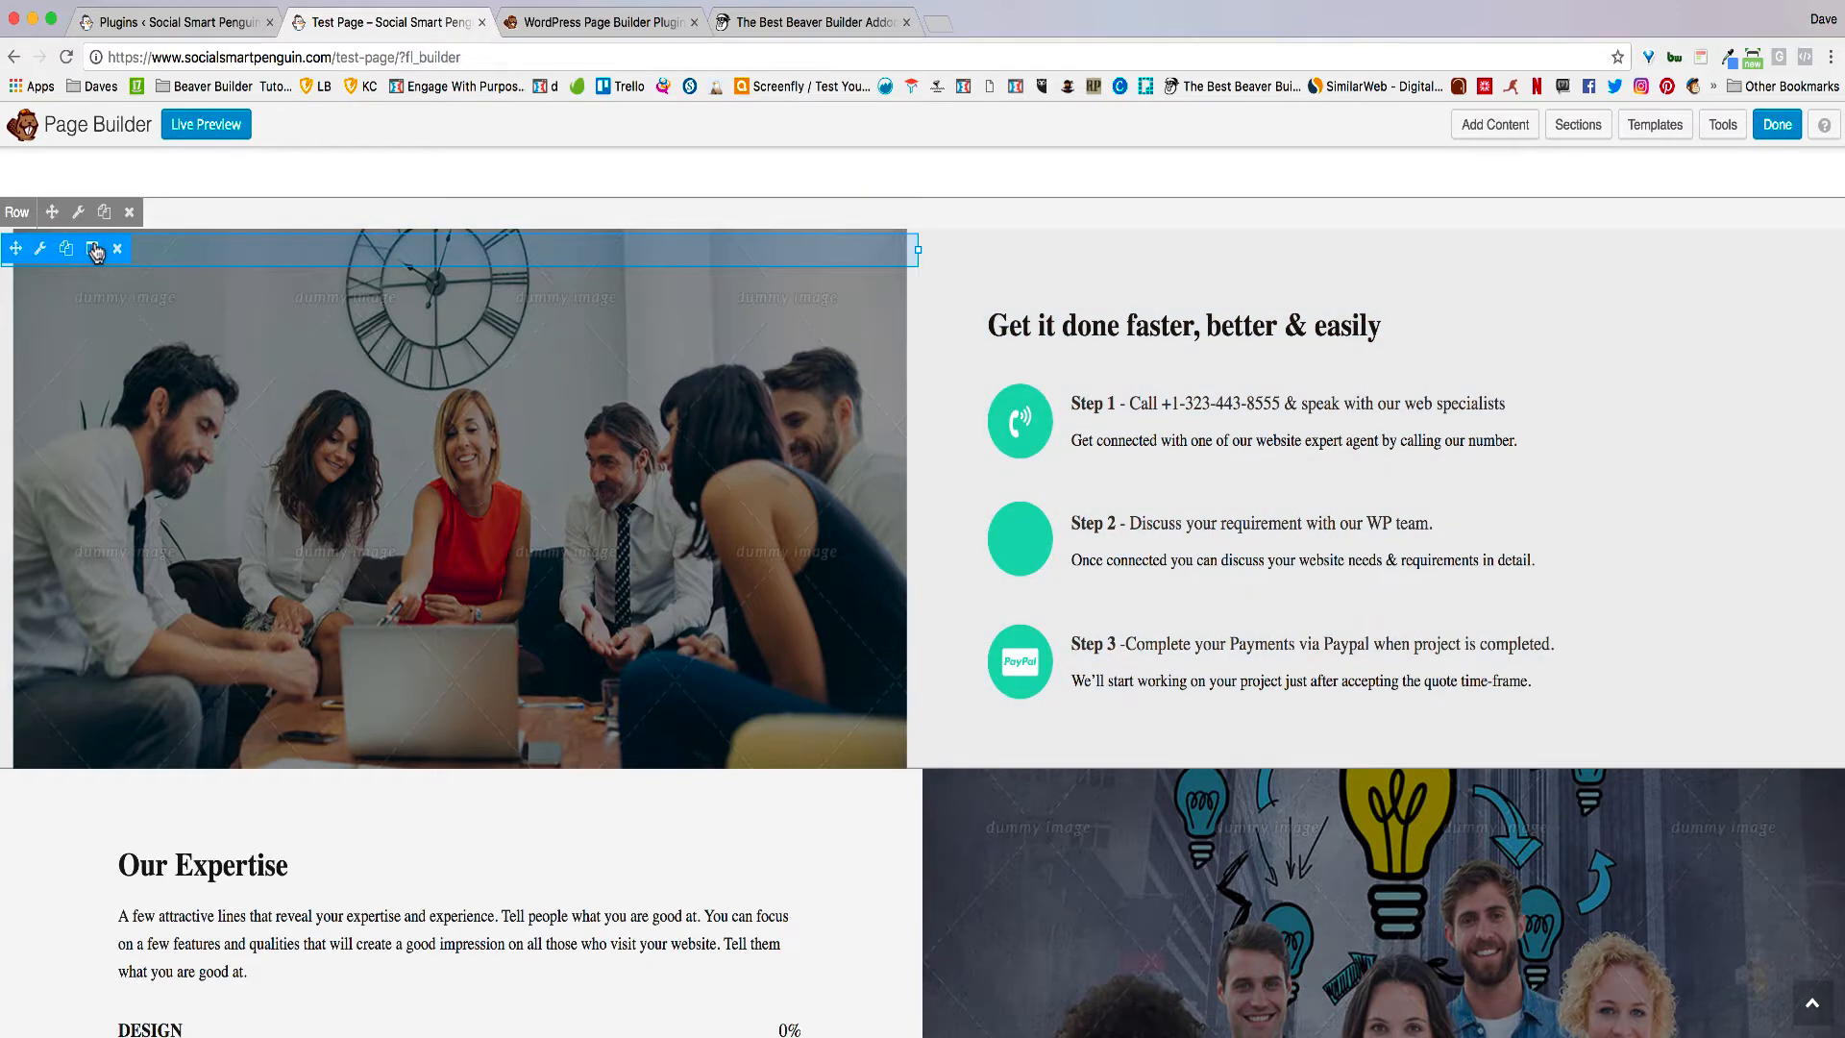
pyautogui.click(95, 251)
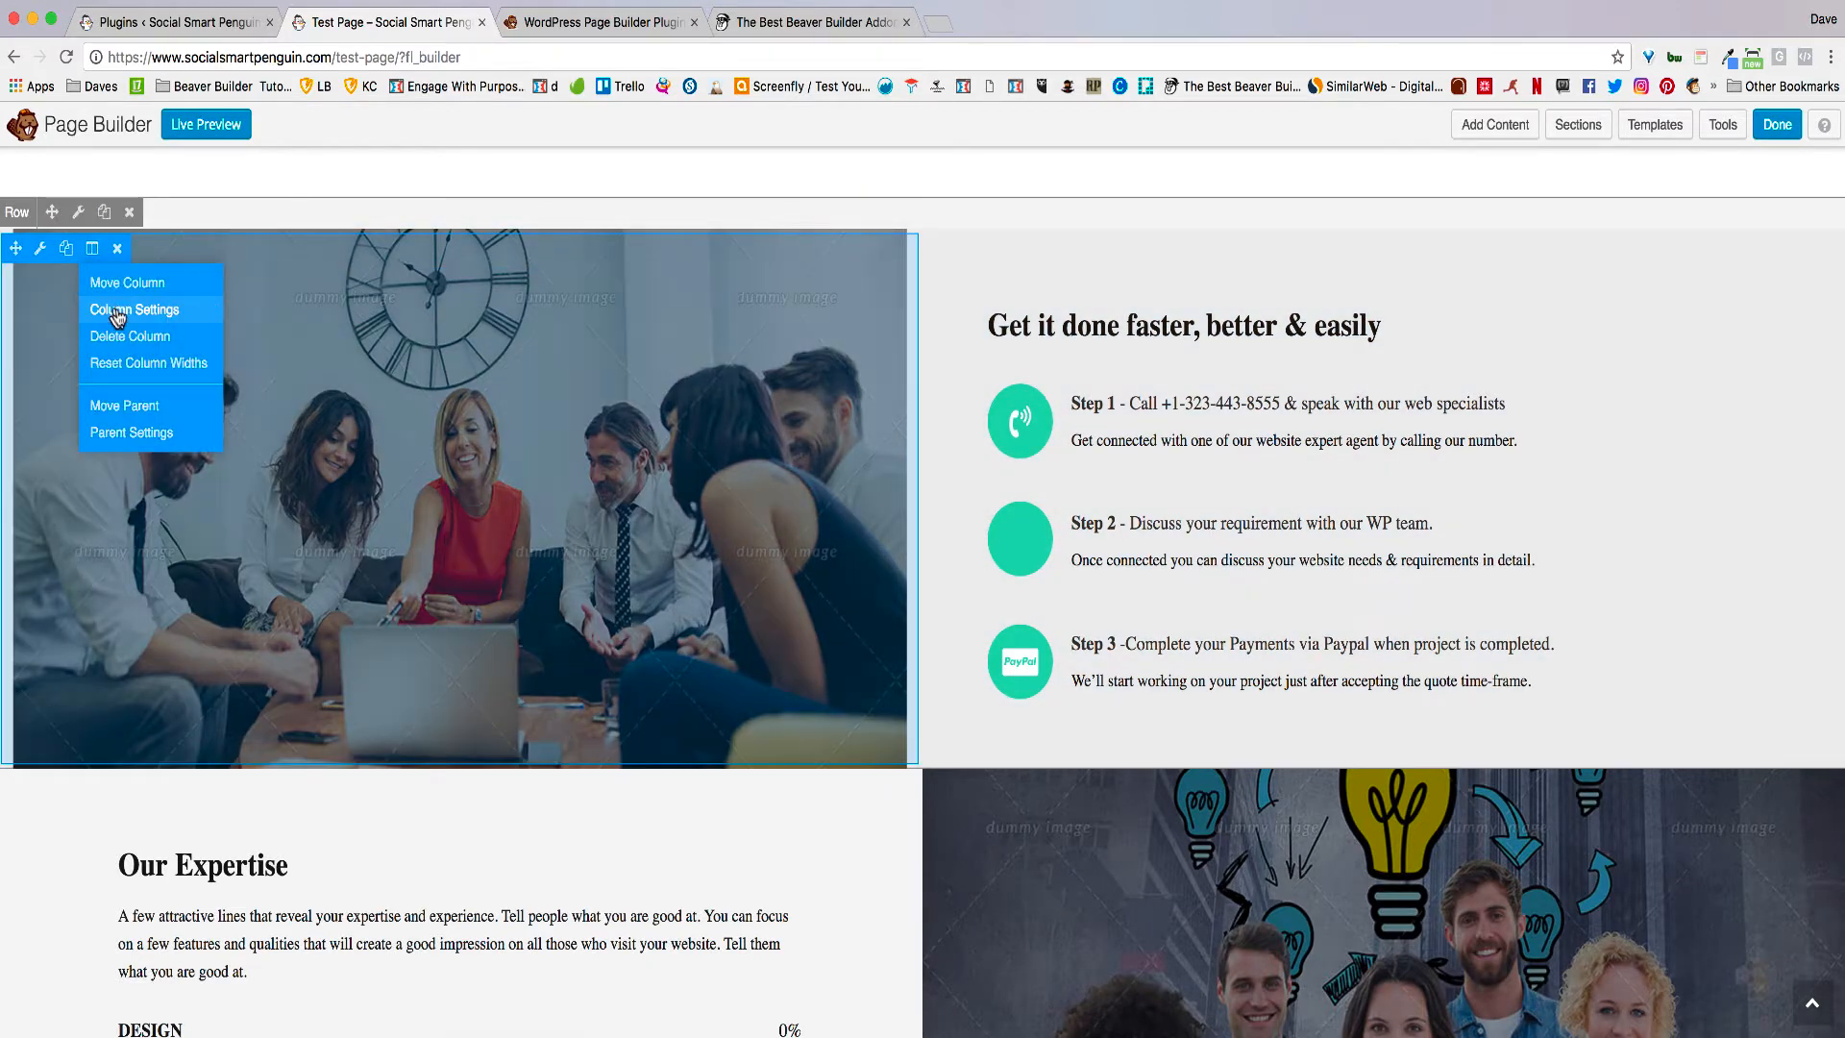
pyautogui.click(116, 304)
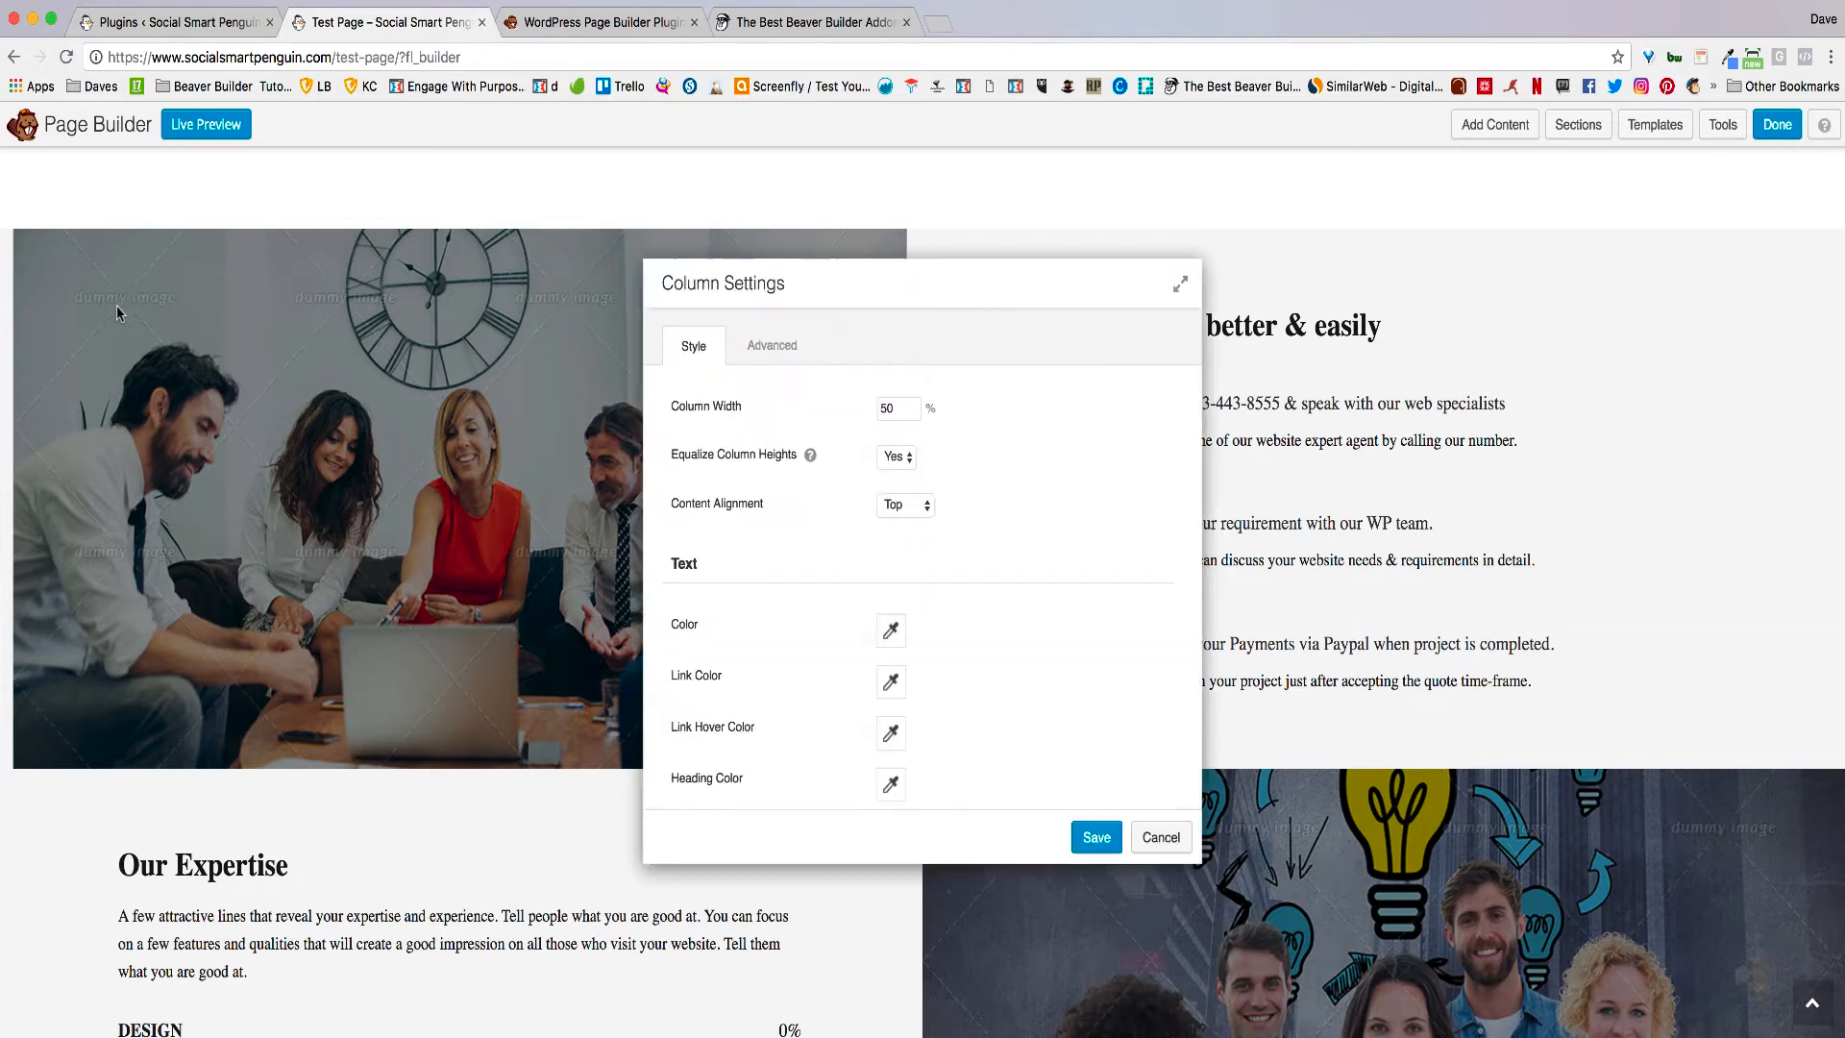
pyautogui.scroll(-5, 799, 536)
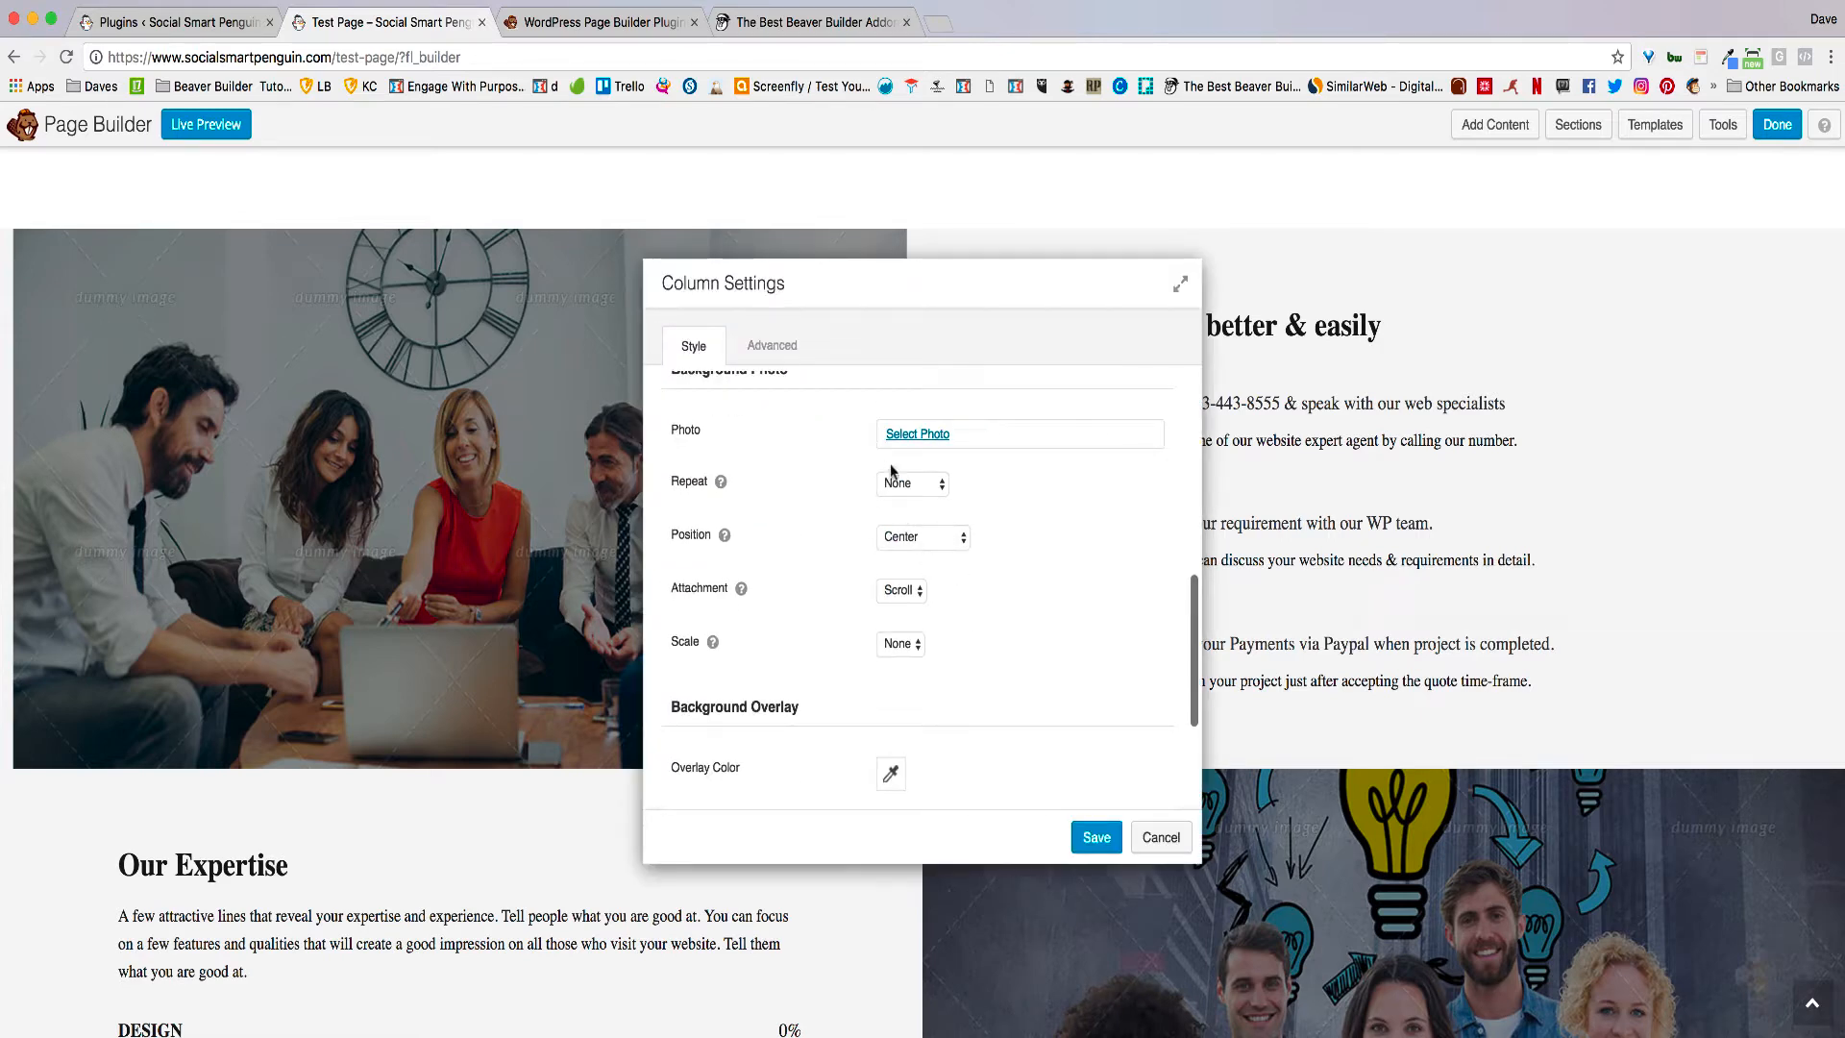
pyautogui.click(914, 432)
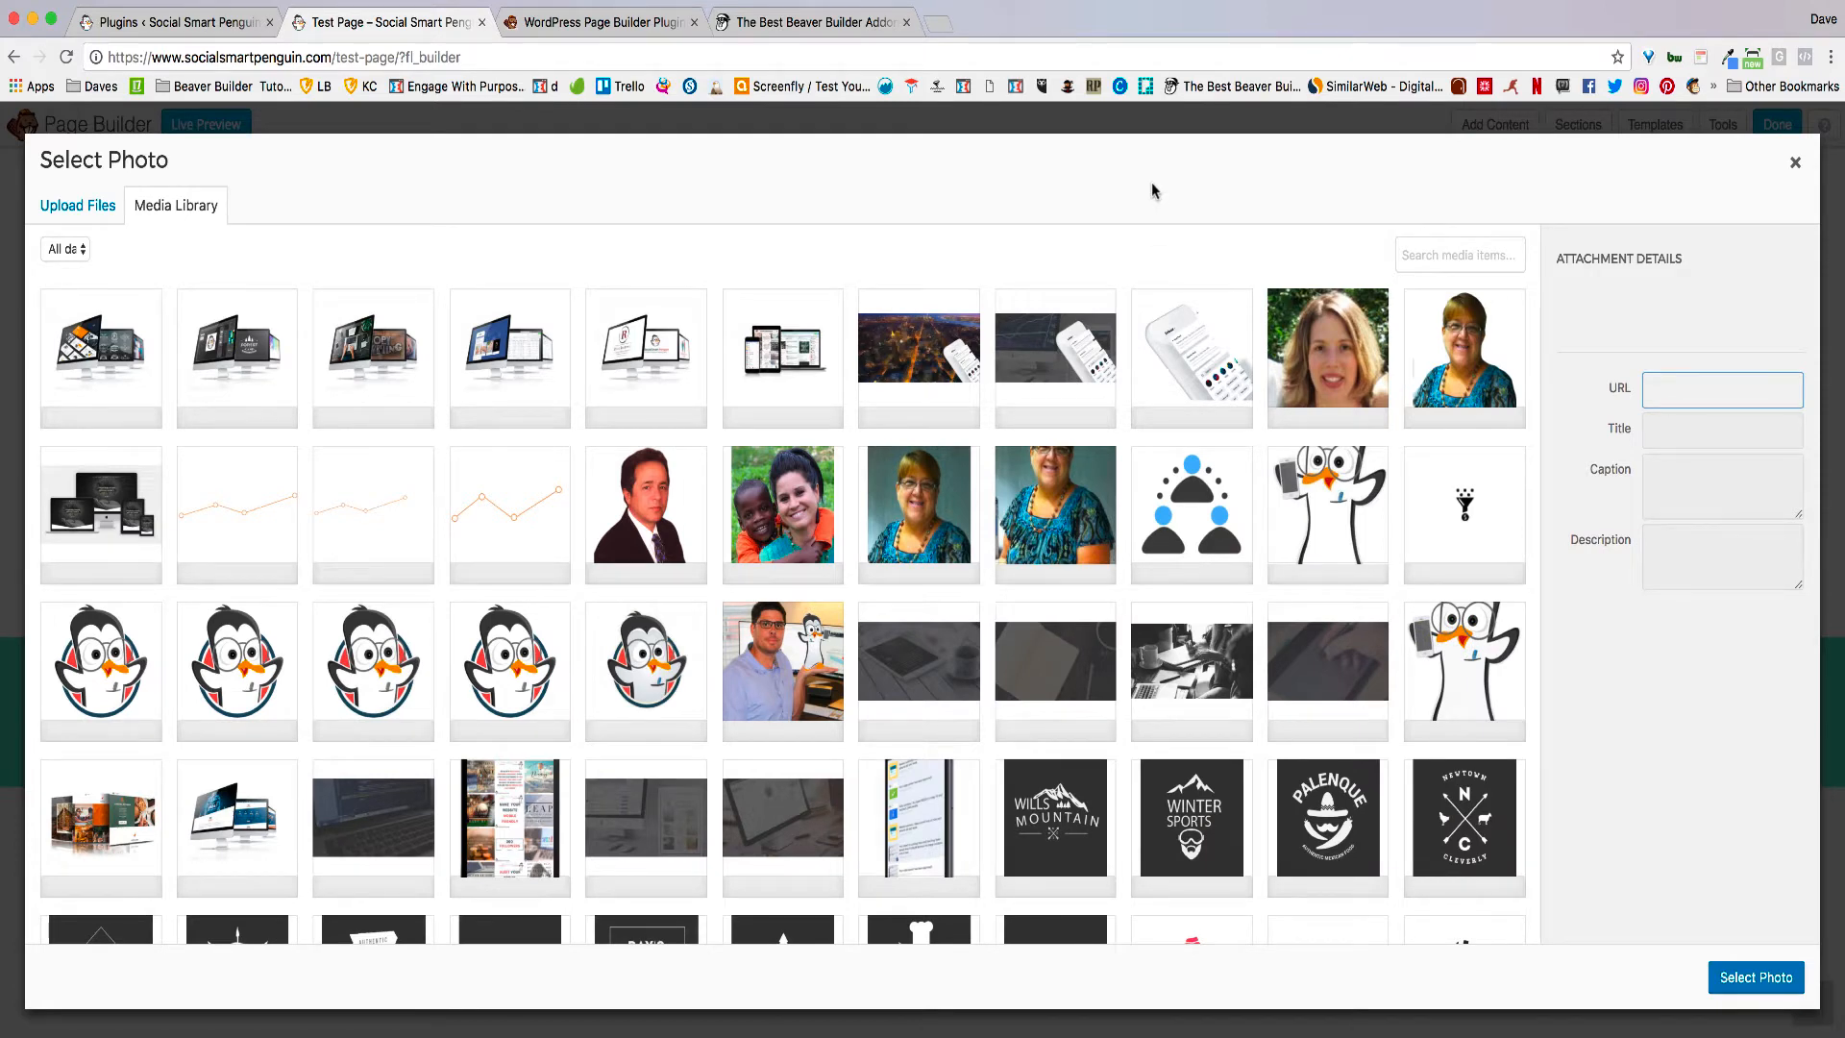
pyautogui.scroll(-3, 297, 694)
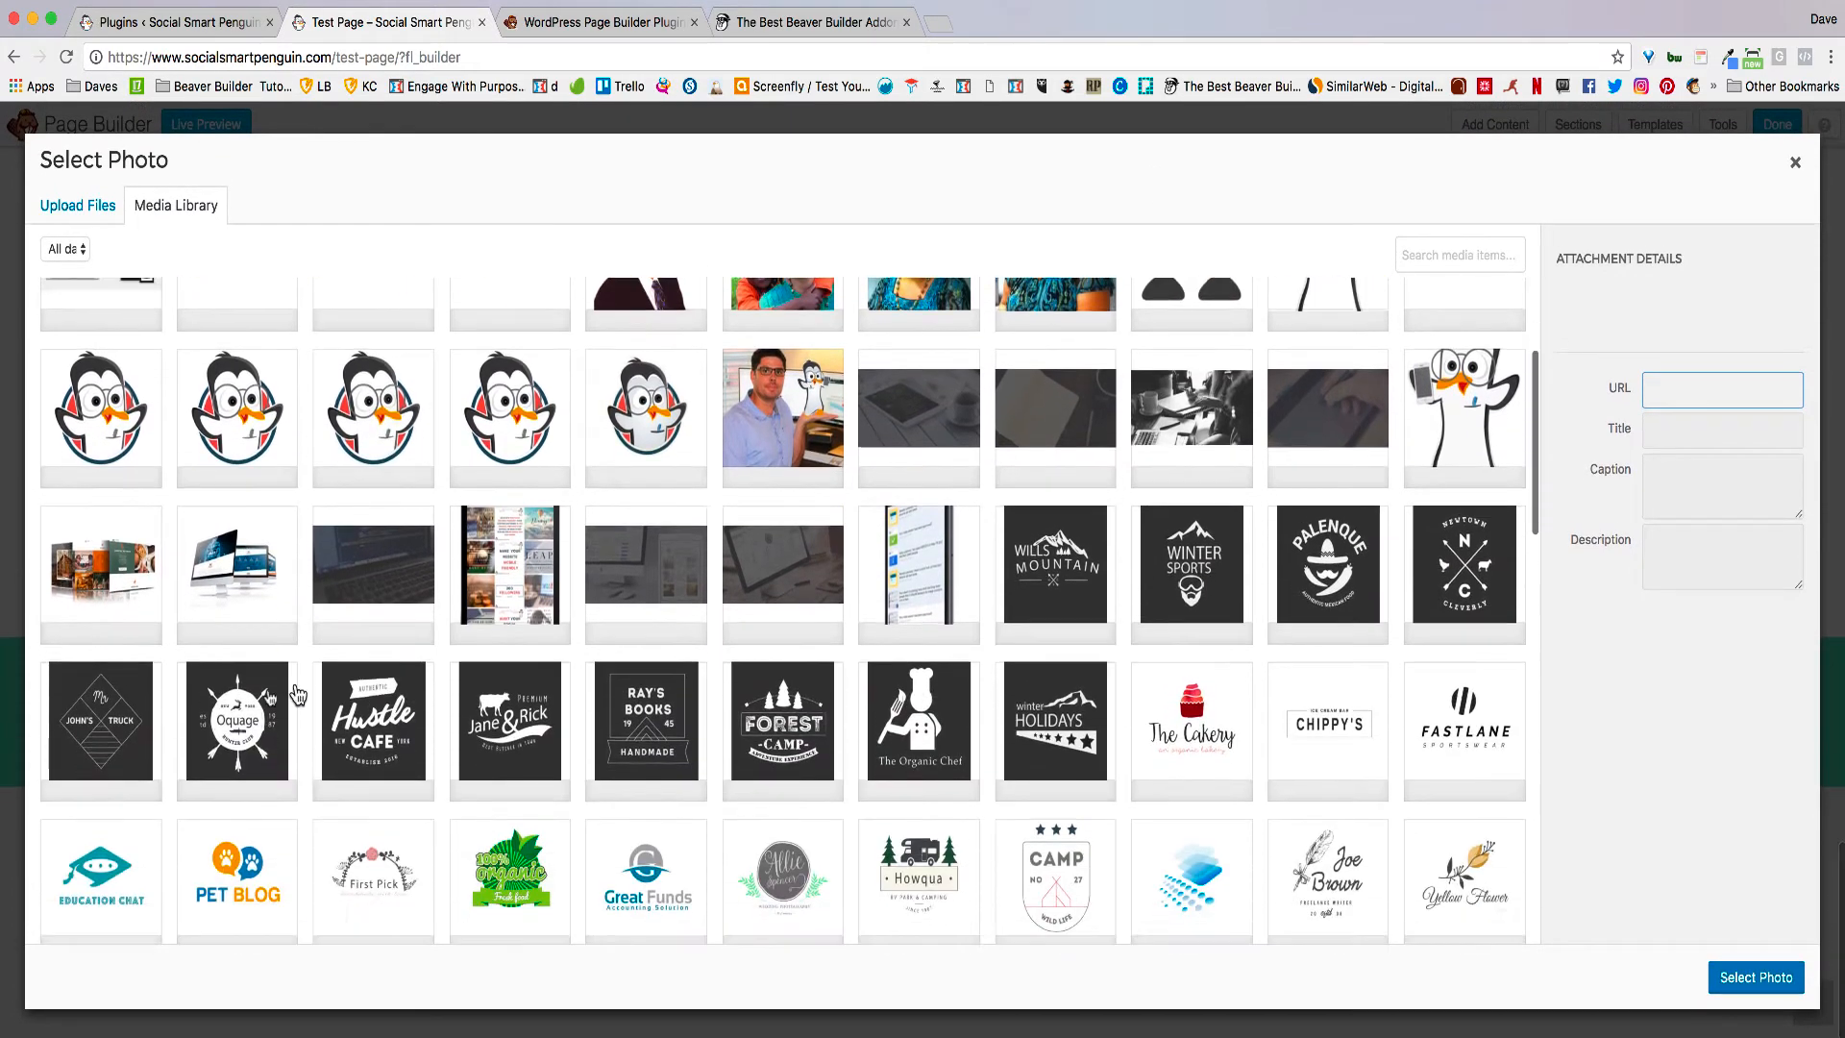
pyautogui.click(87, 610)
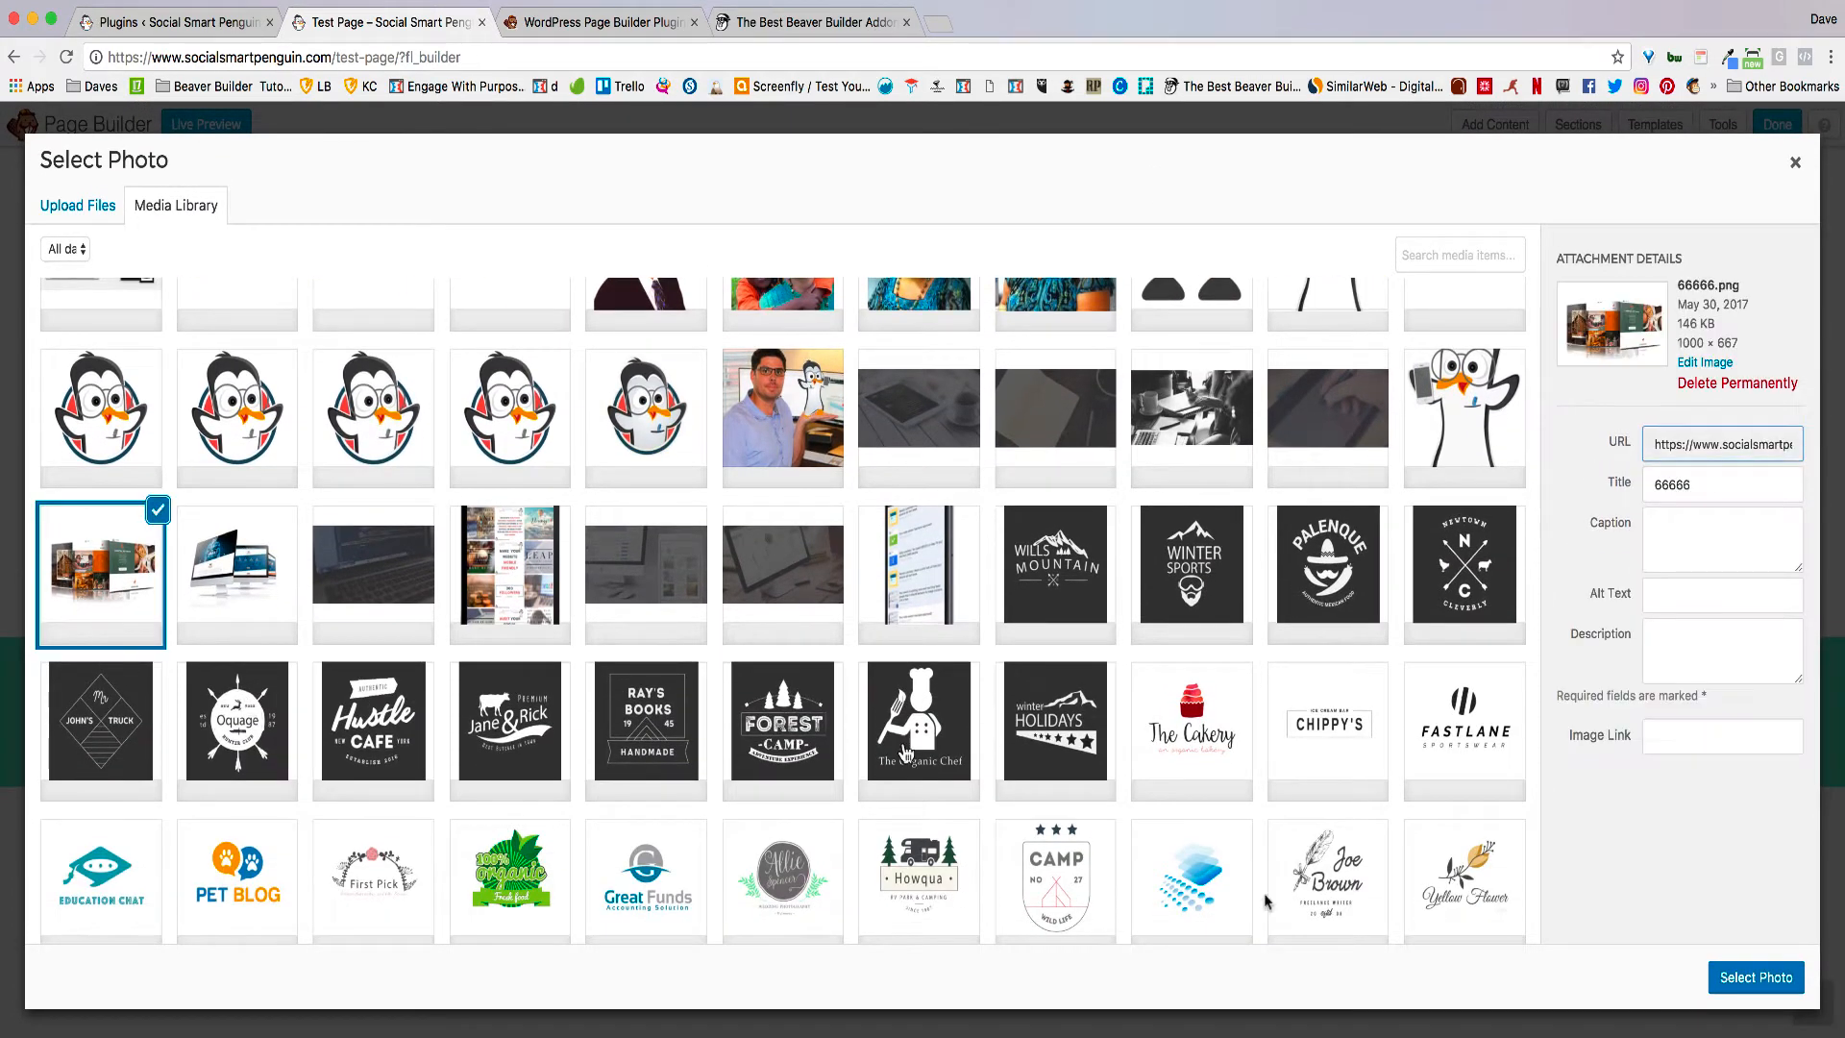
pyautogui.click(1723, 995)
pyautogui.click(1092, 721)
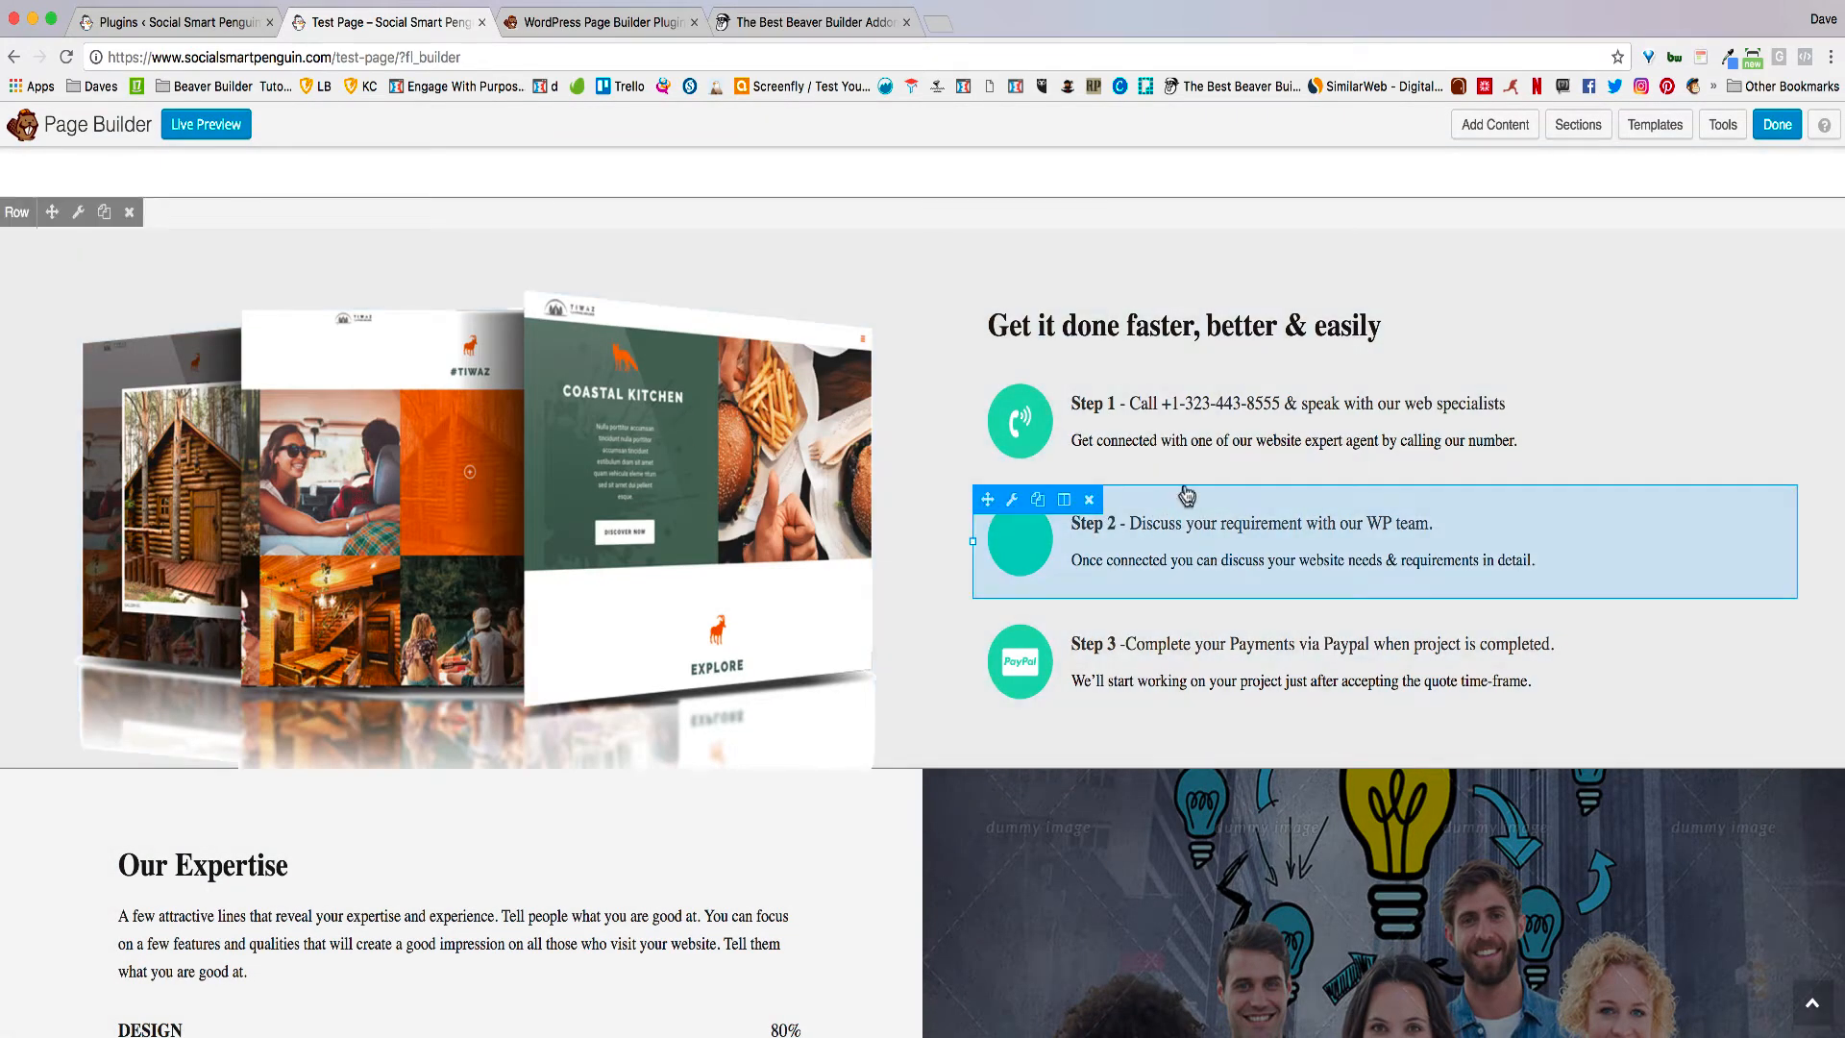
# Step: Examine the Step 1 info box settings, and close the spacer settings further down the page without saving
pyautogui.click(1150, 432)
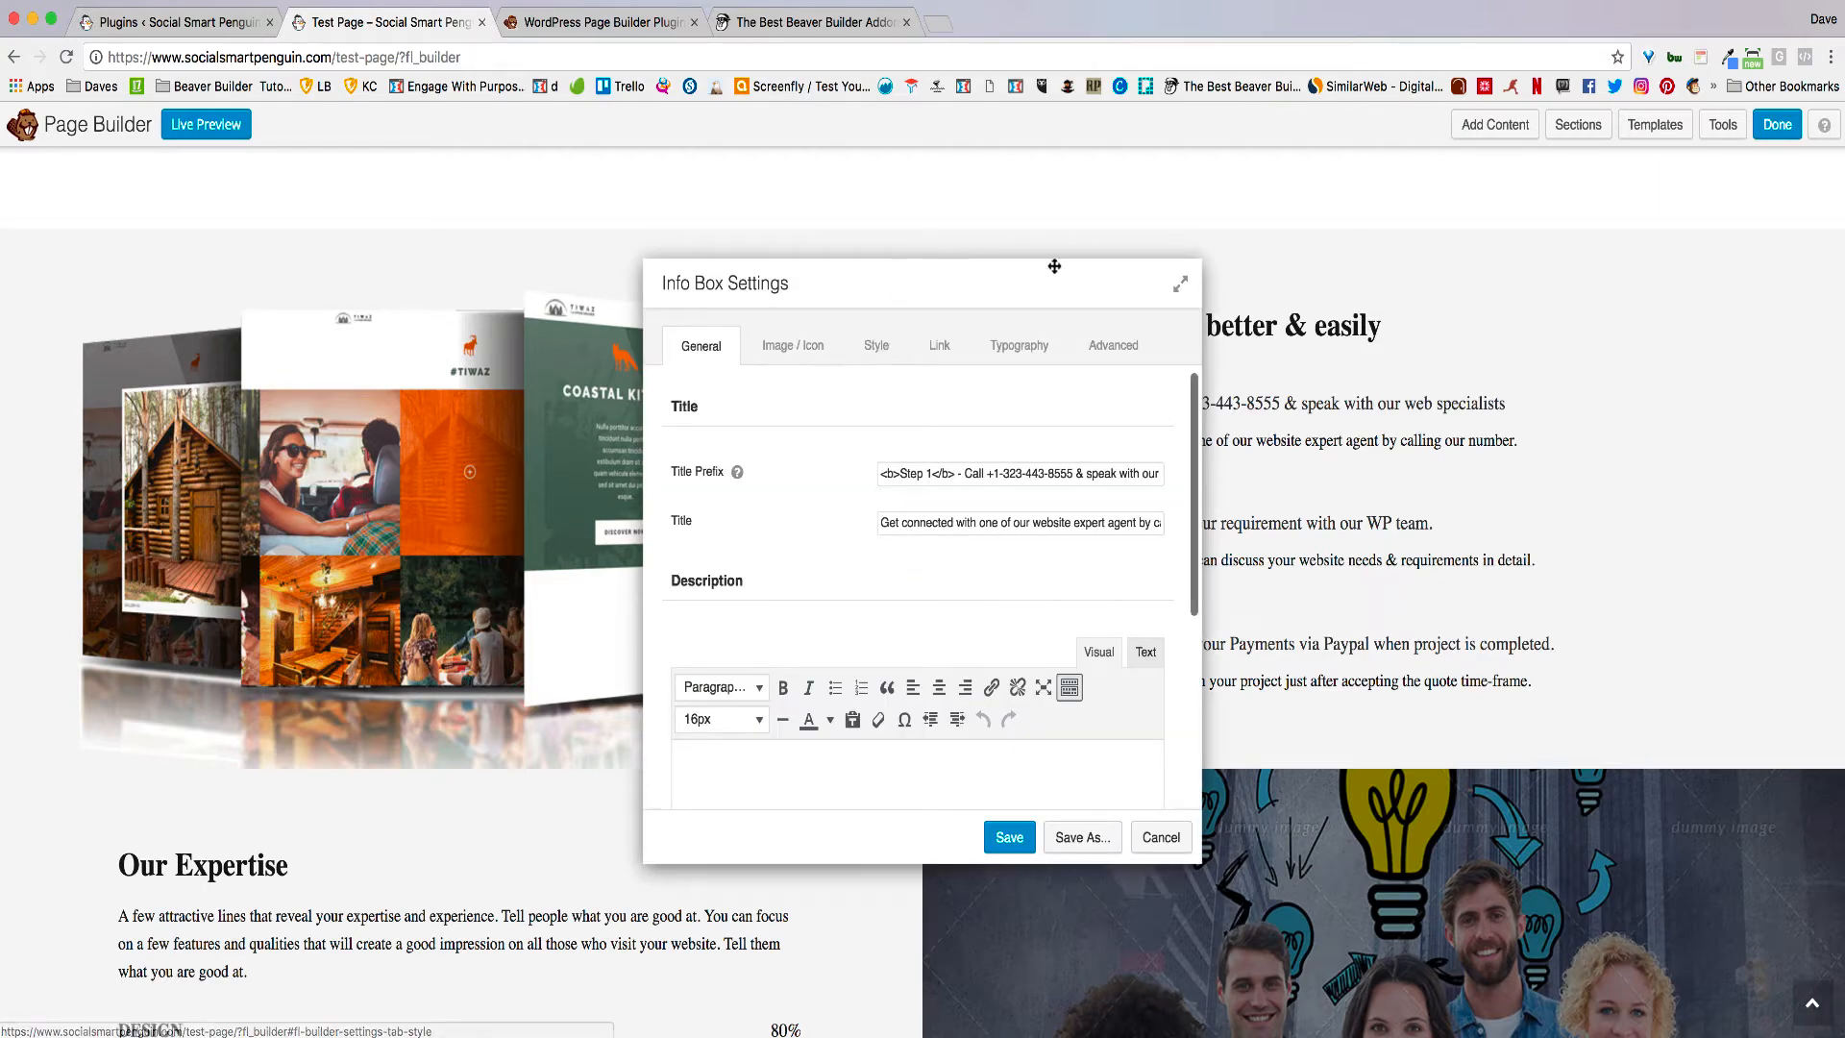
pyautogui.moveTo(1054, 266); pyautogui.dragTo(1439, 231)
pyautogui.click(1706, 746)
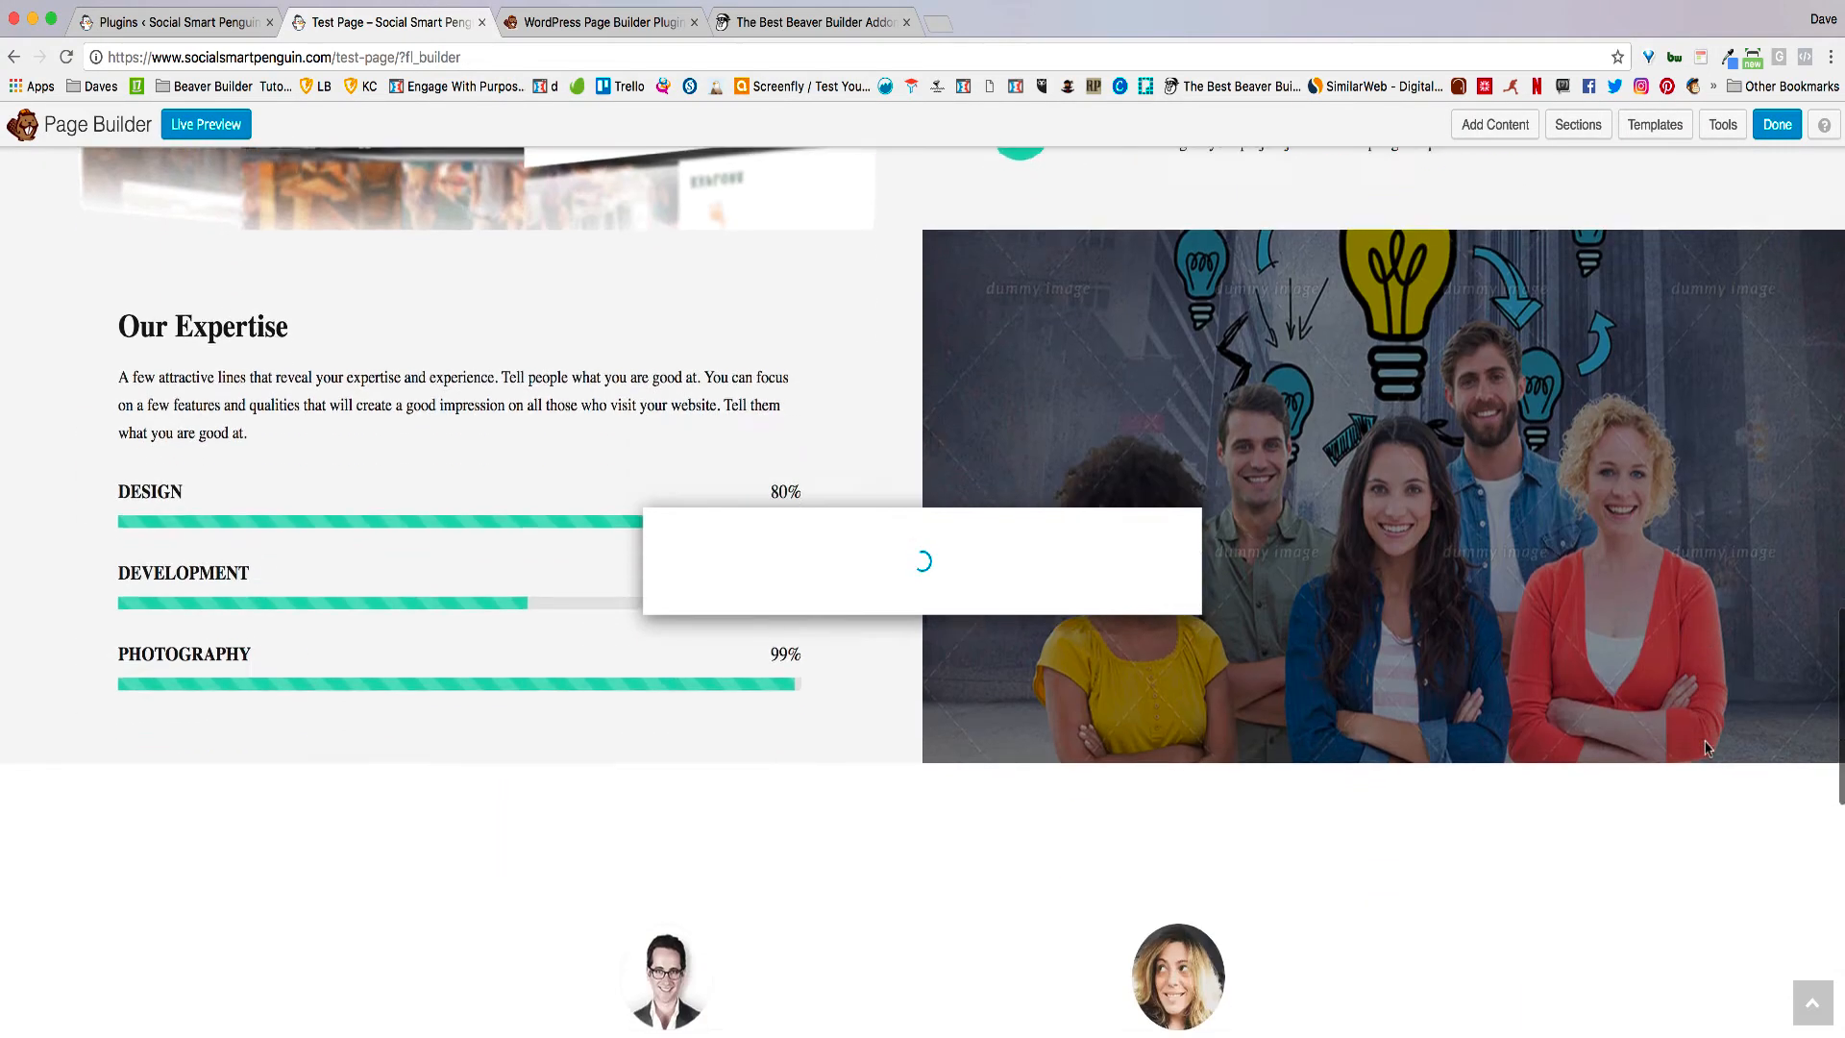
pyautogui.scroll(-10, 1706, 746)
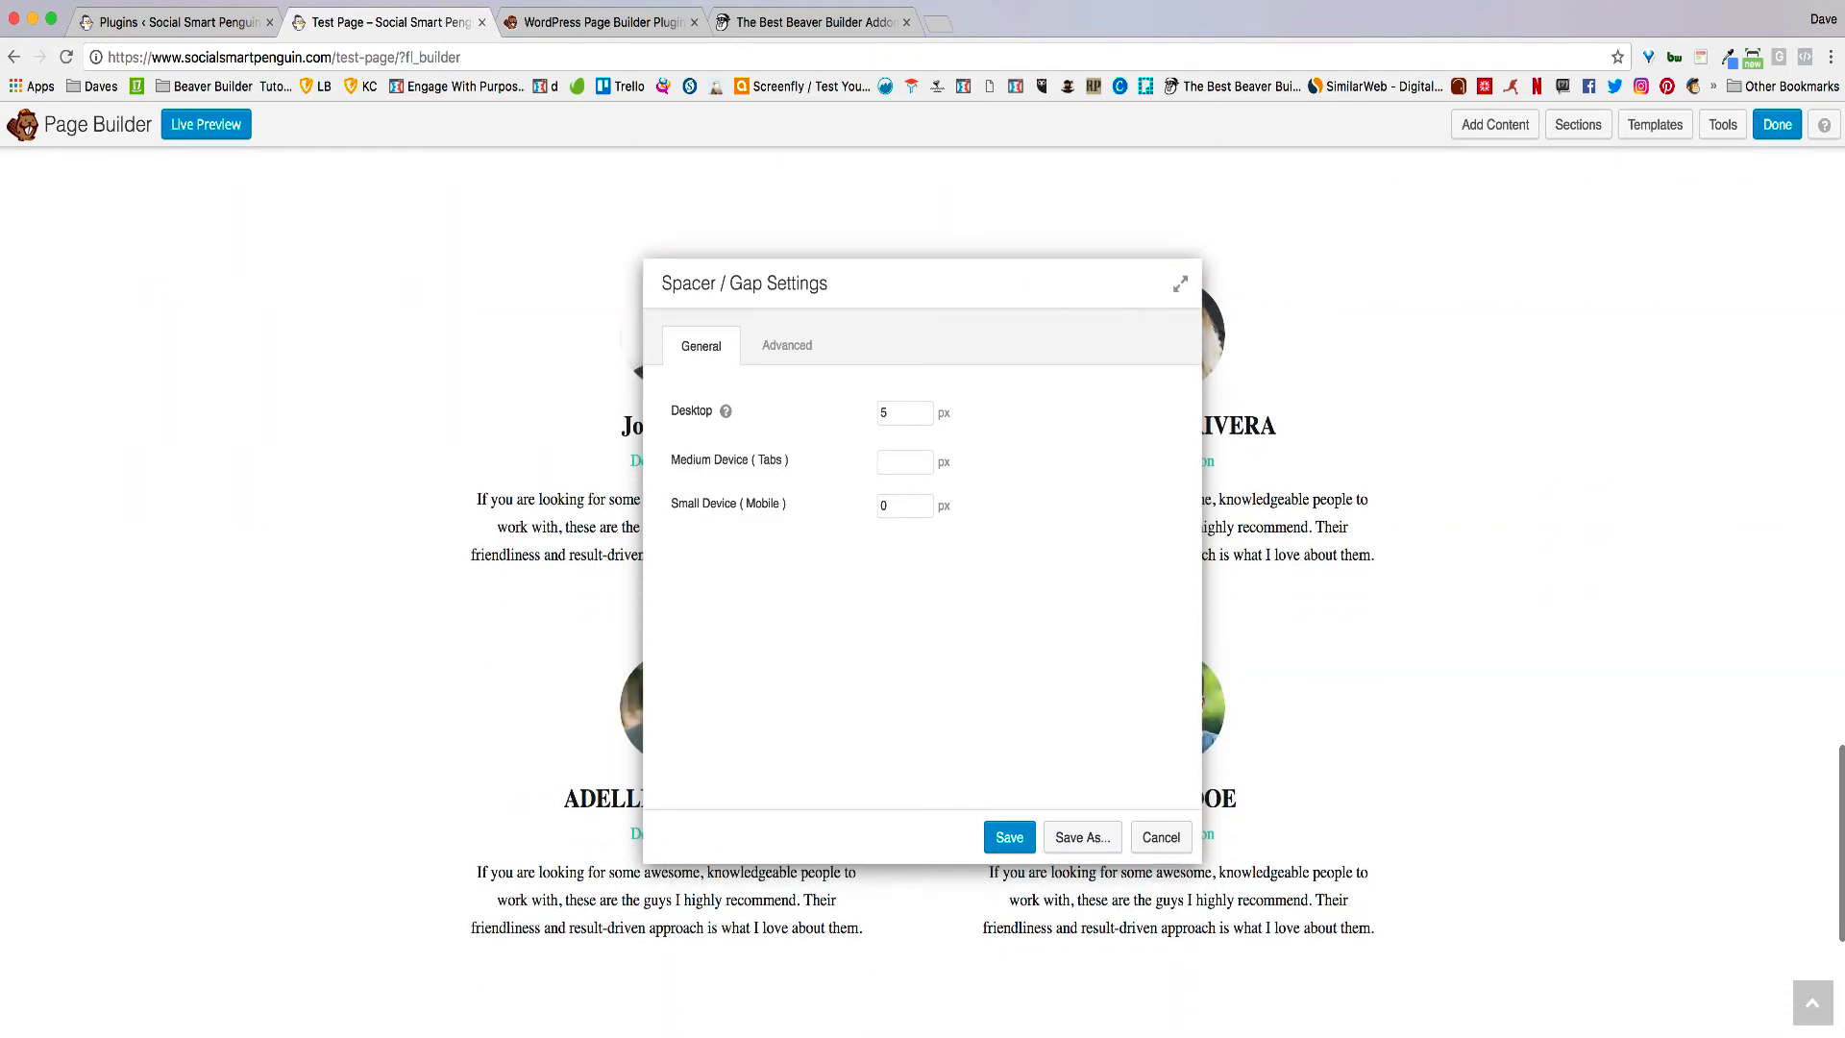
pyautogui.click(1160, 837)
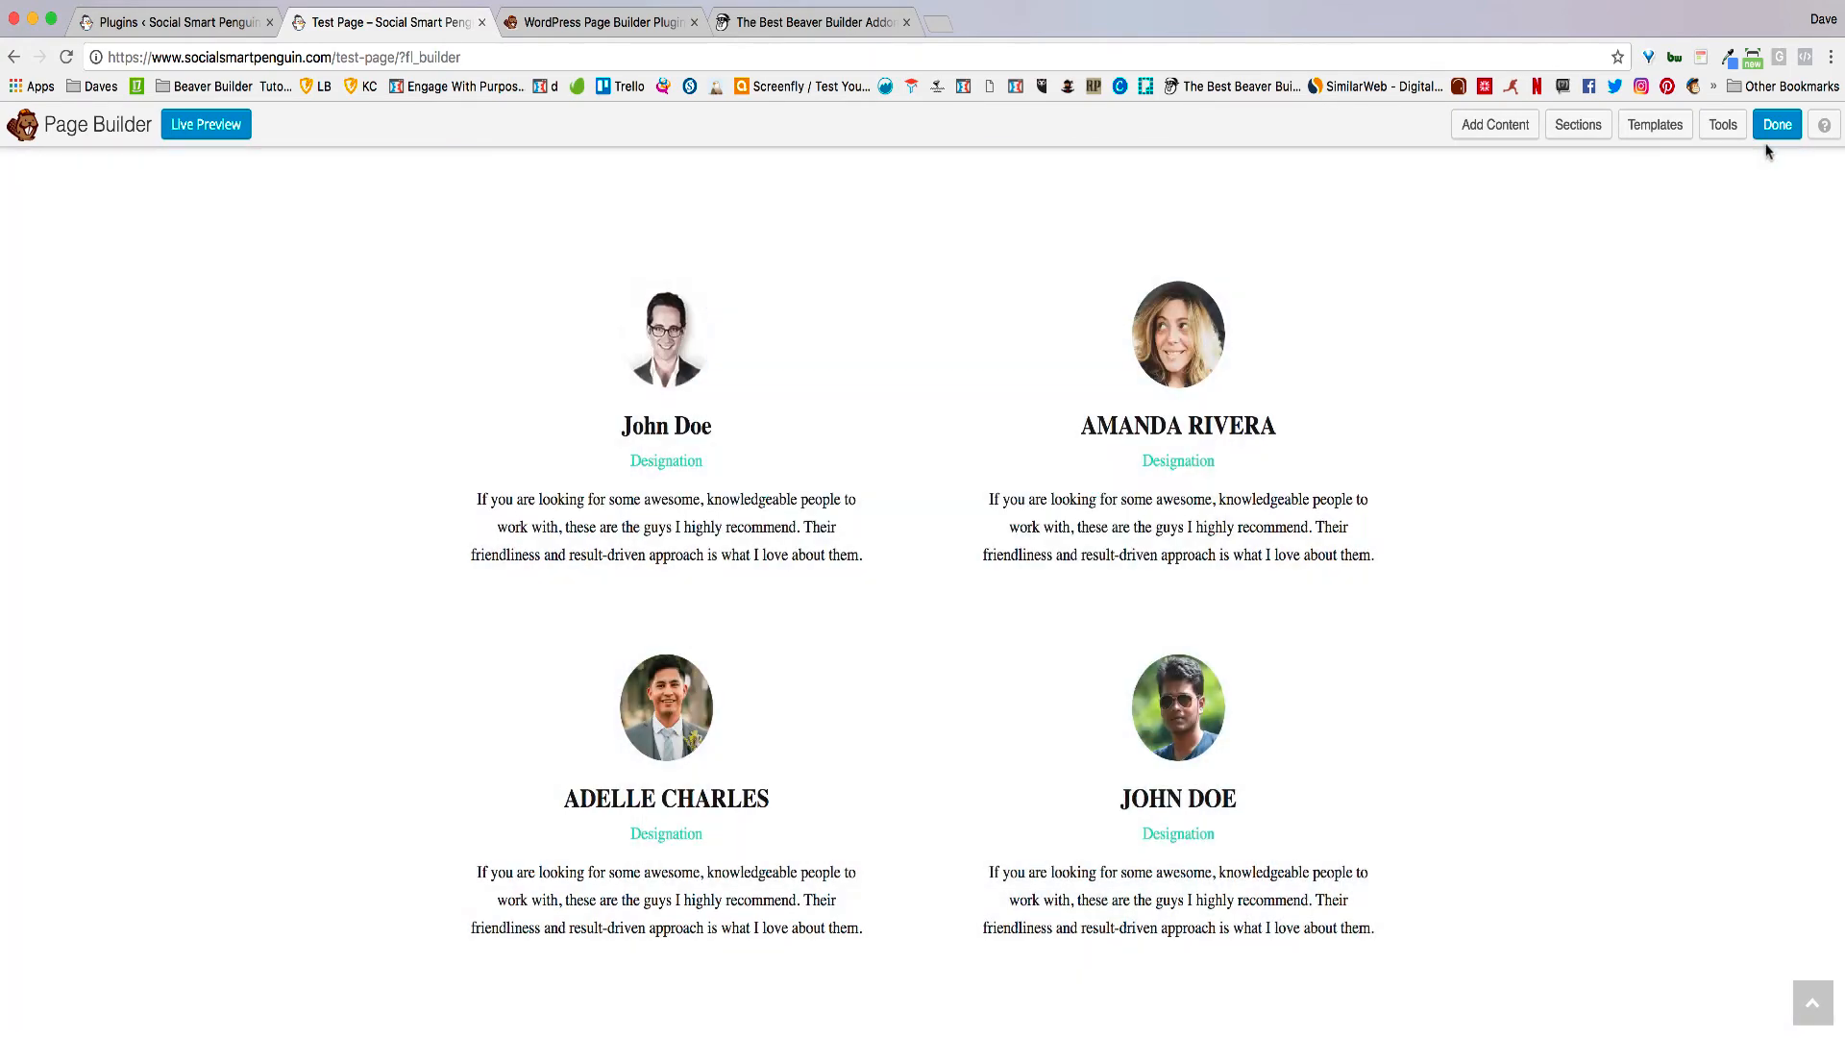
# Step: Finish editing and publish the test page with its agency template layout
pyautogui.click(1776, 124)
pyautogui.click(893, 509)
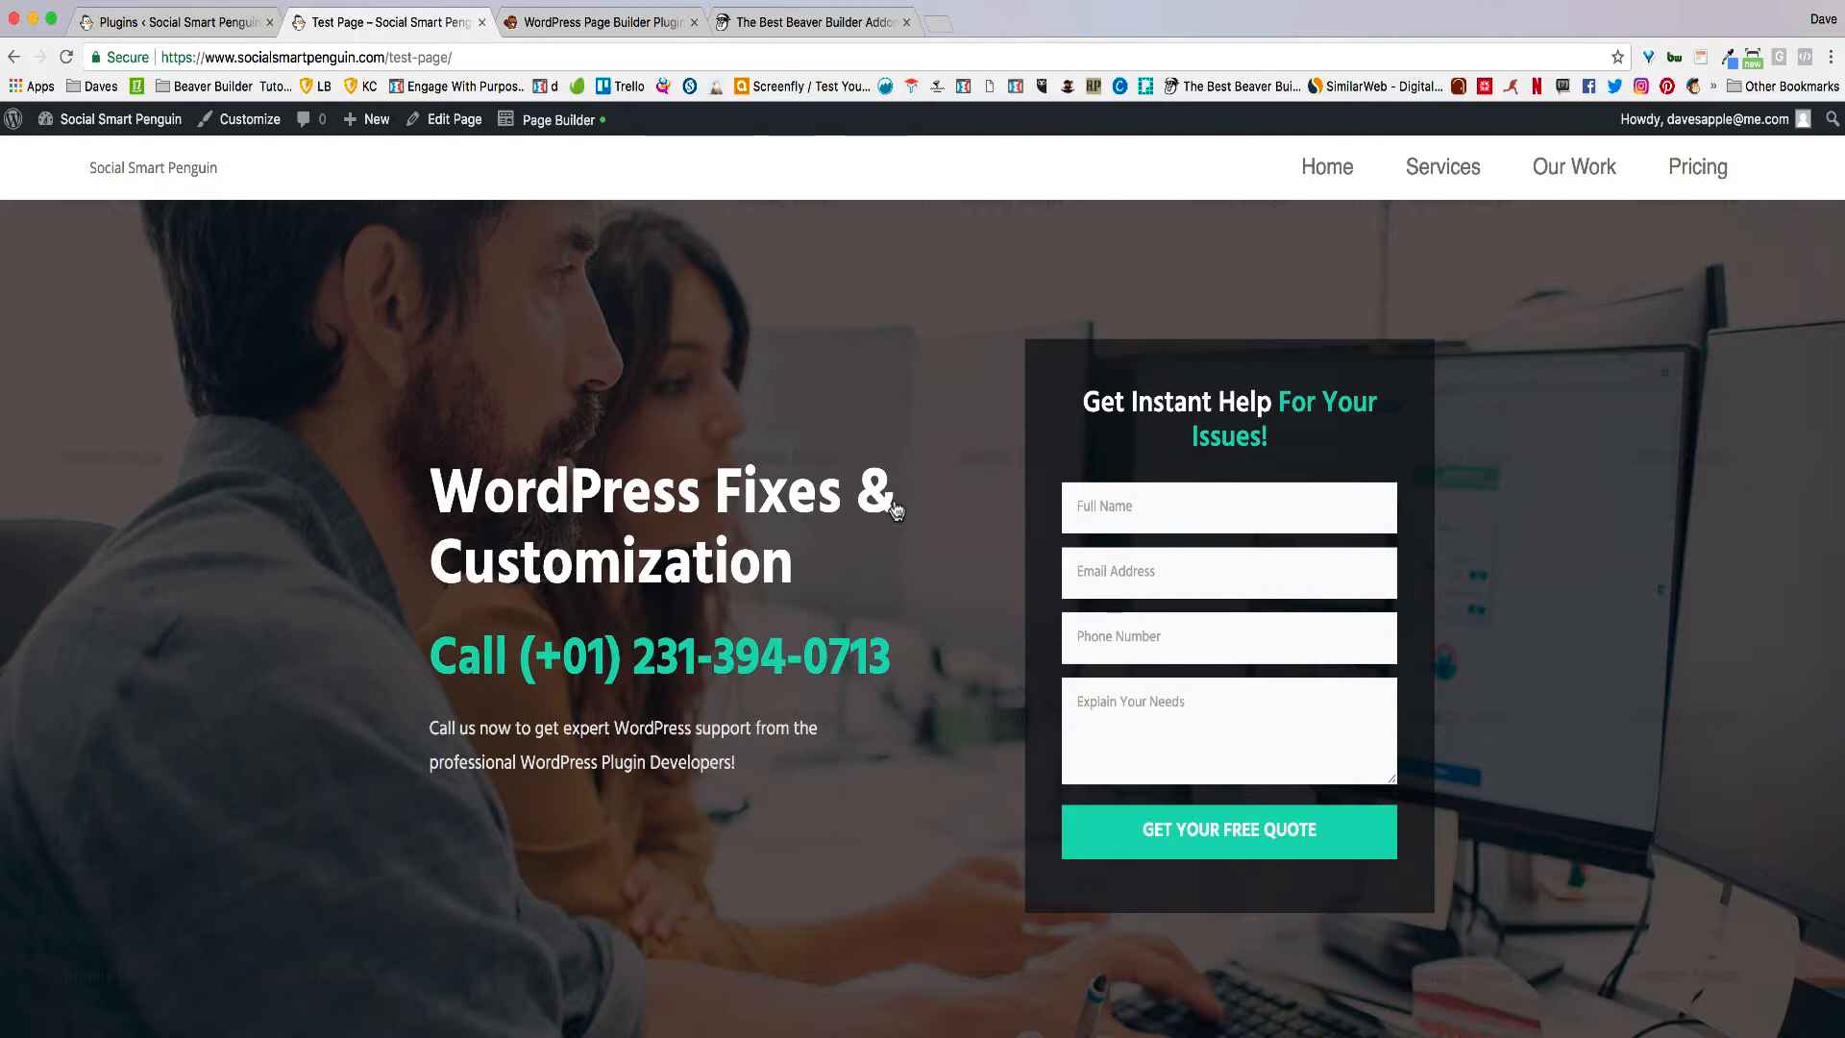
# Step: View the Beaver Builder site, switch to the Ultimate Addons site, and open its Info Circle module page from the creative modules
pyautogui.click(614, 25)
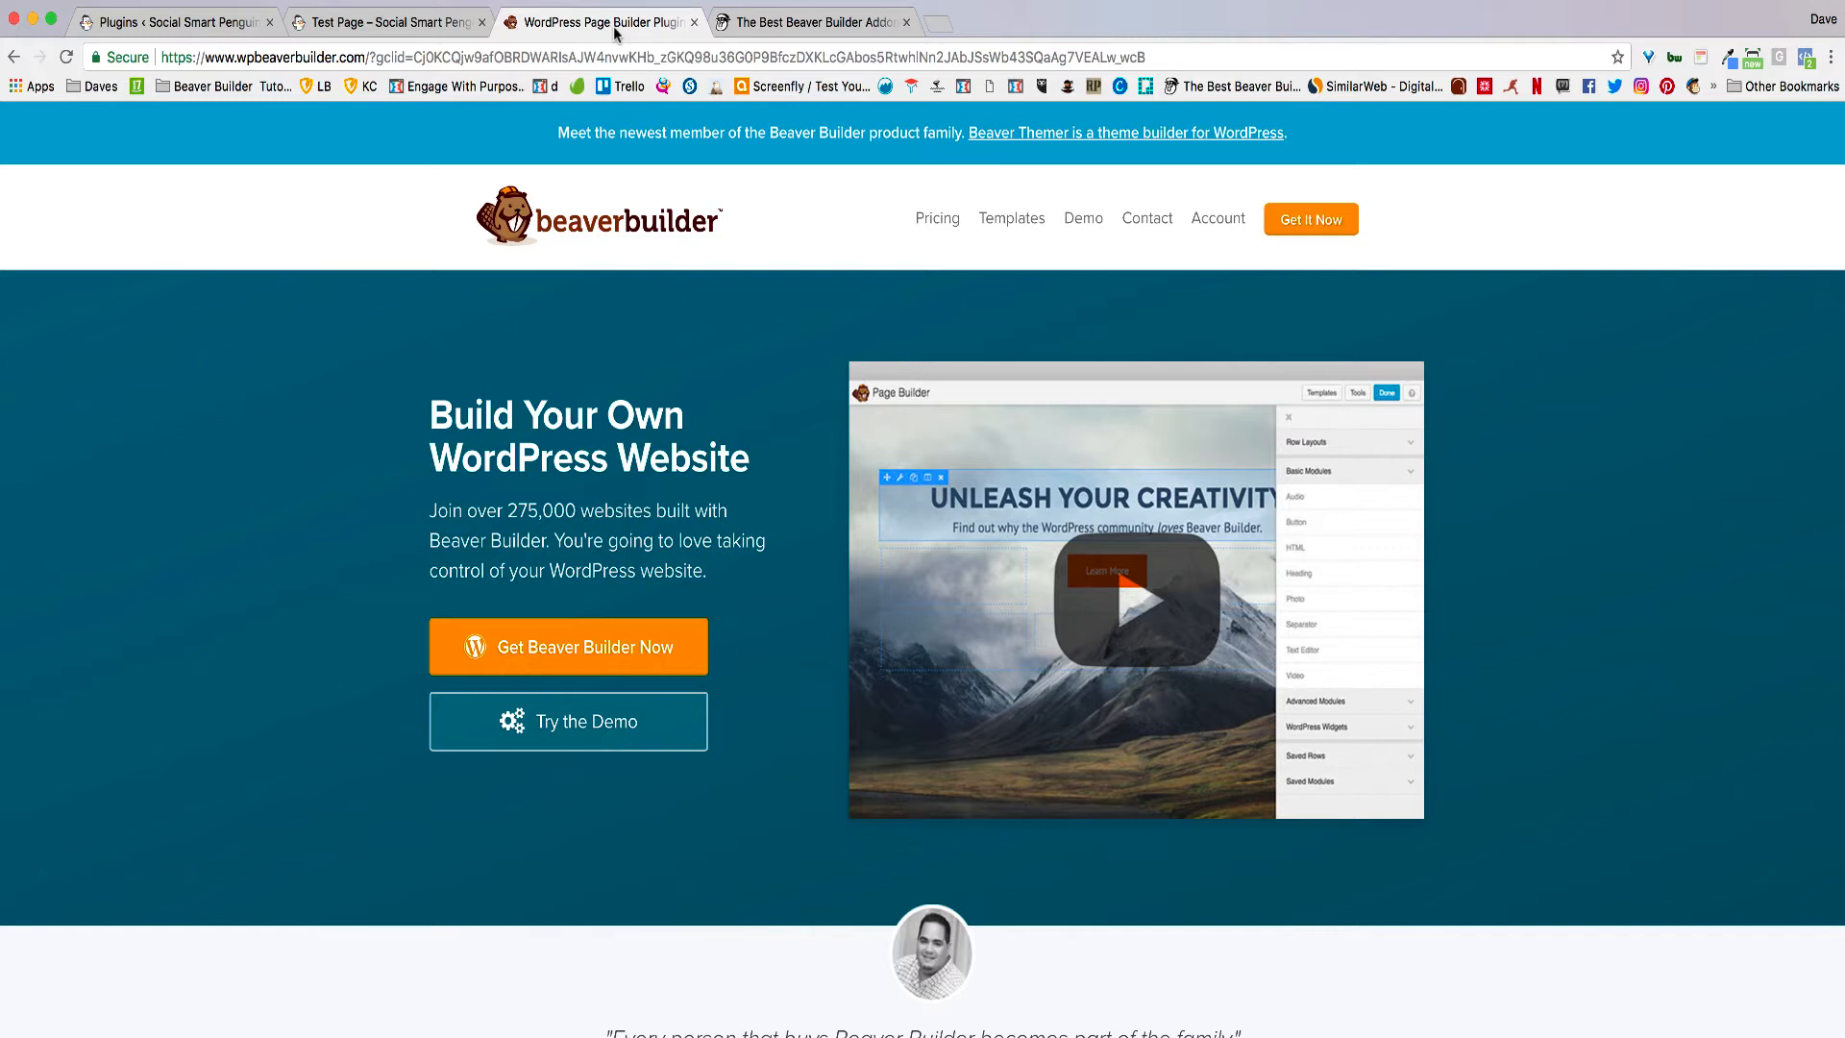
pyautogui.click(814, 25)
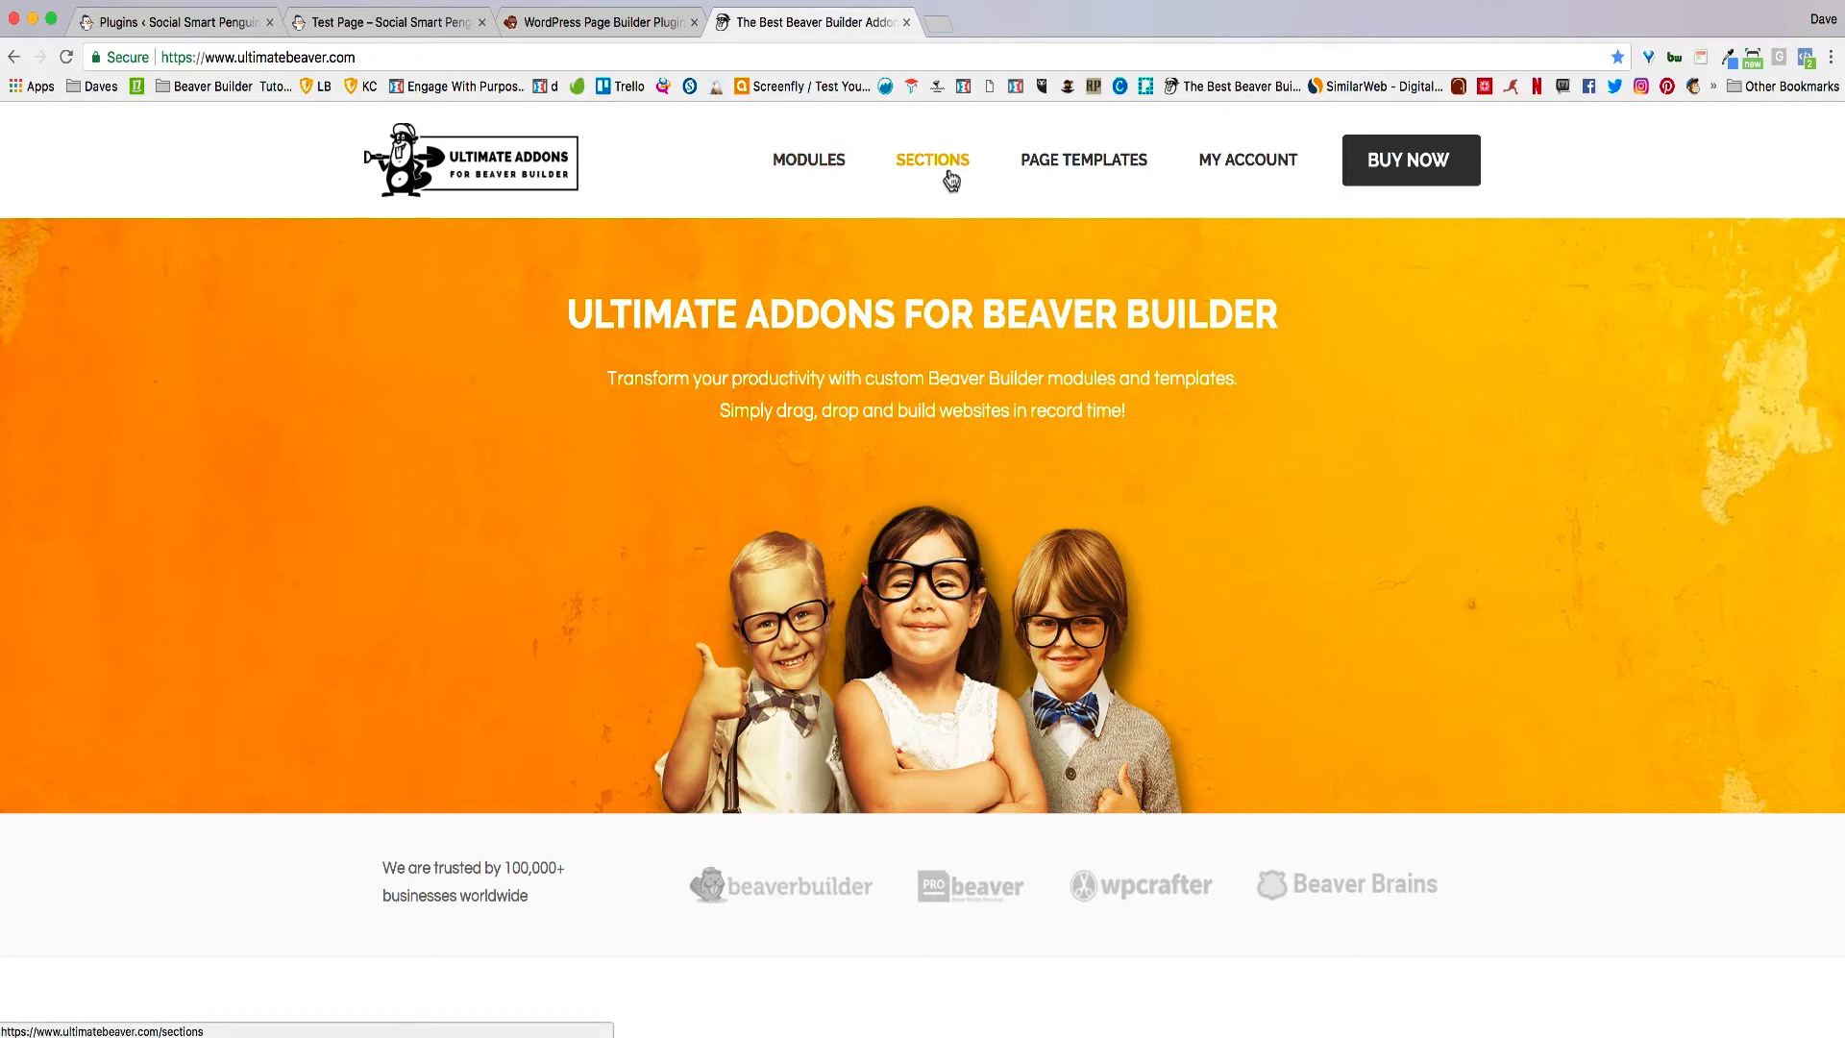
pyautogui.click(815, 165)
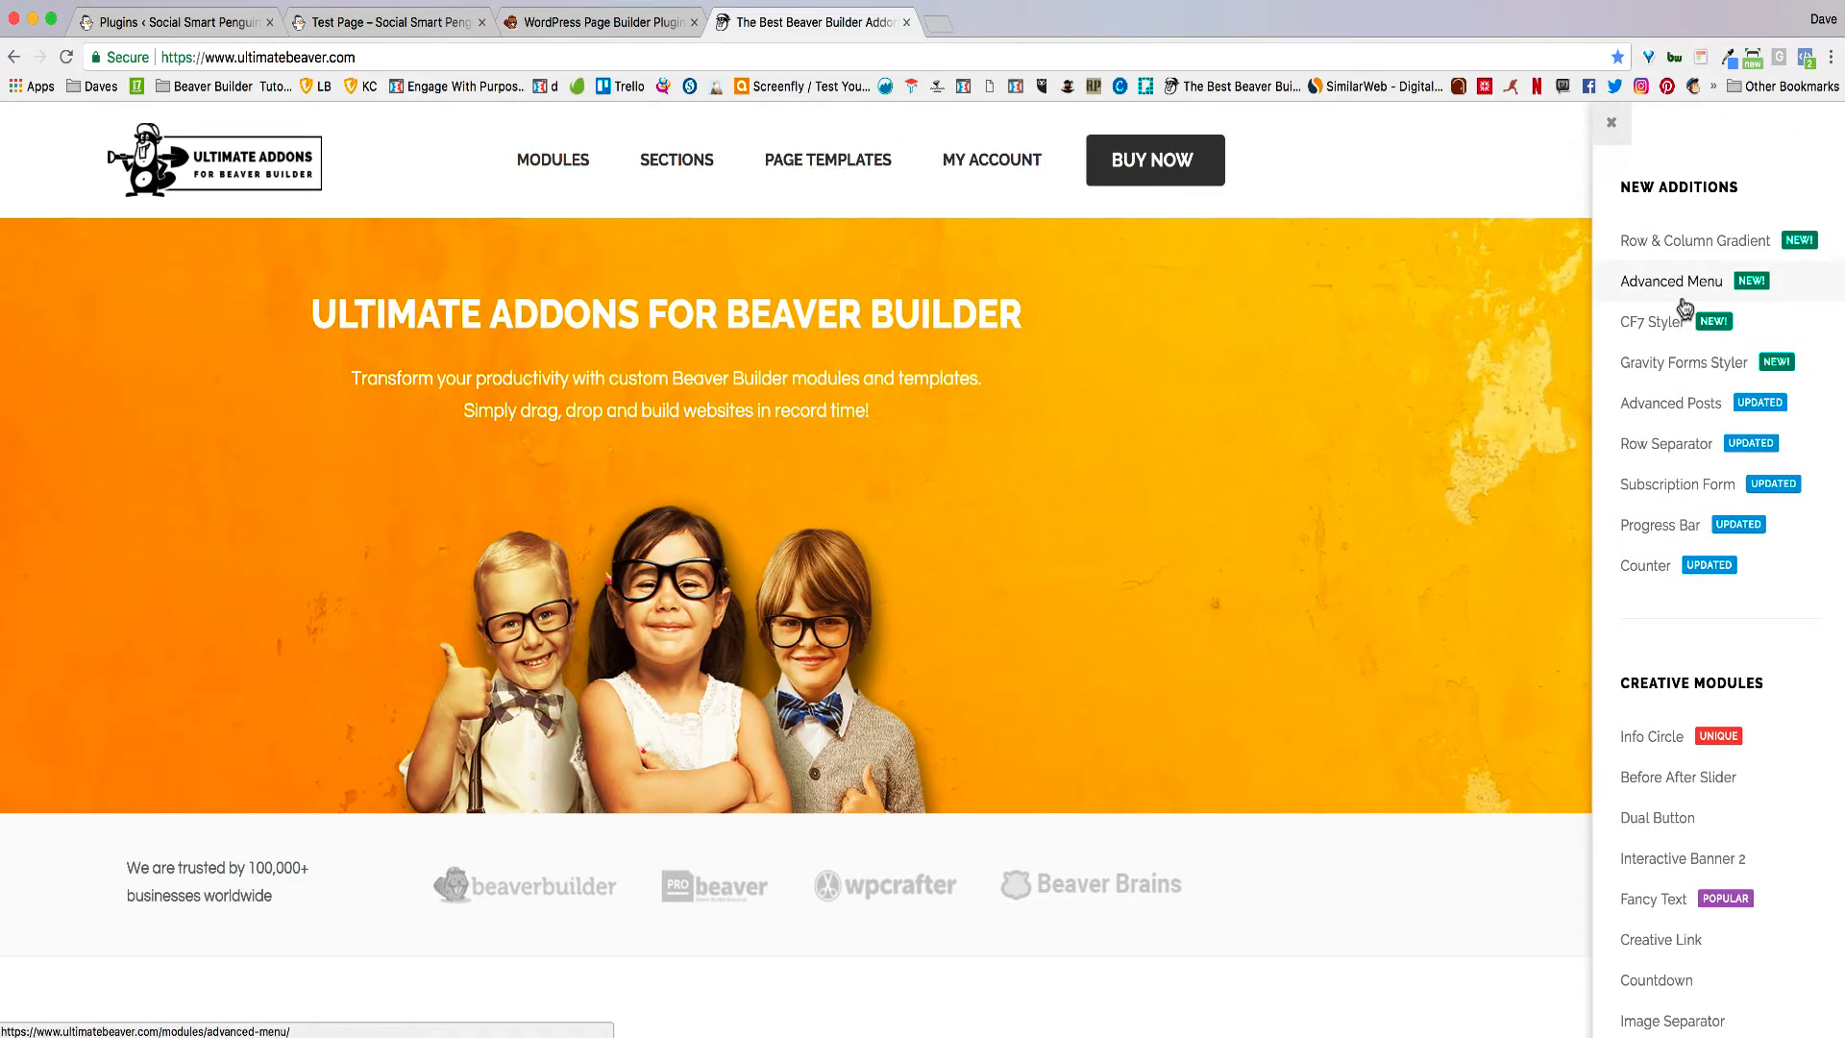
pyautogui.scroll(-5, 1684, 307)
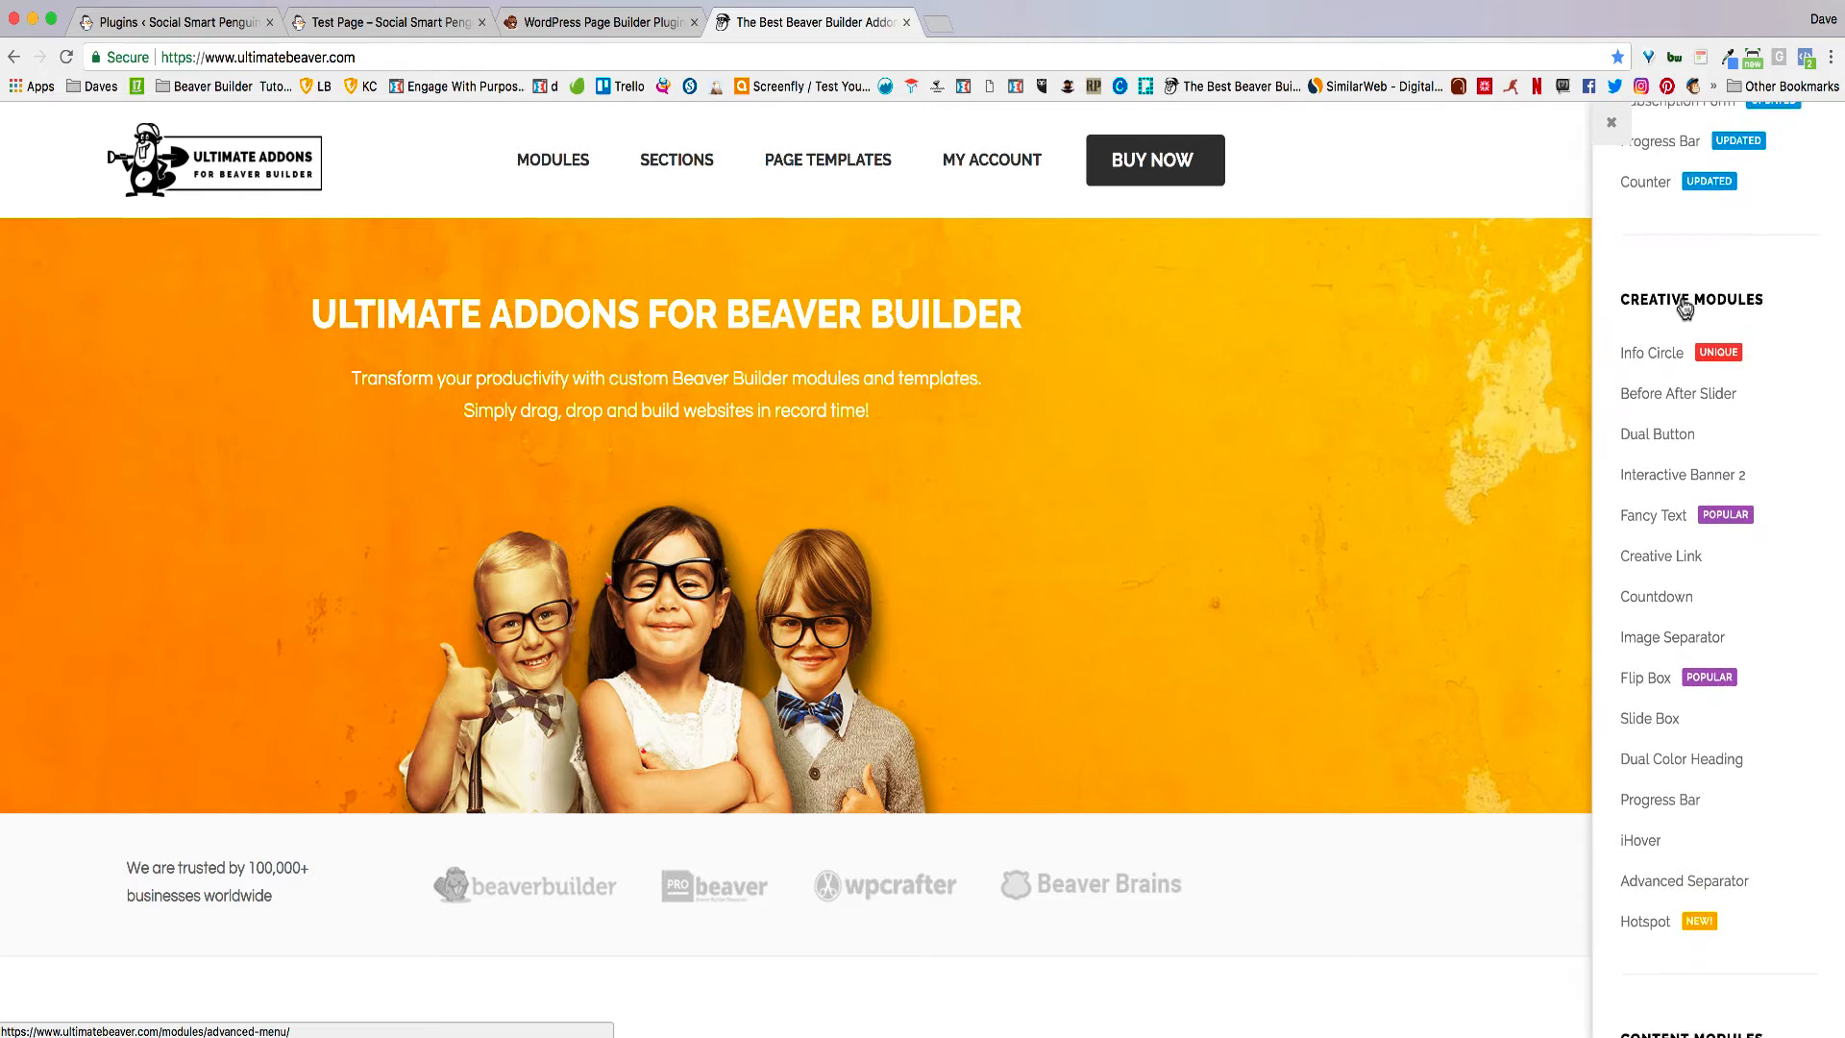
pyautogui.click(1651, 356)
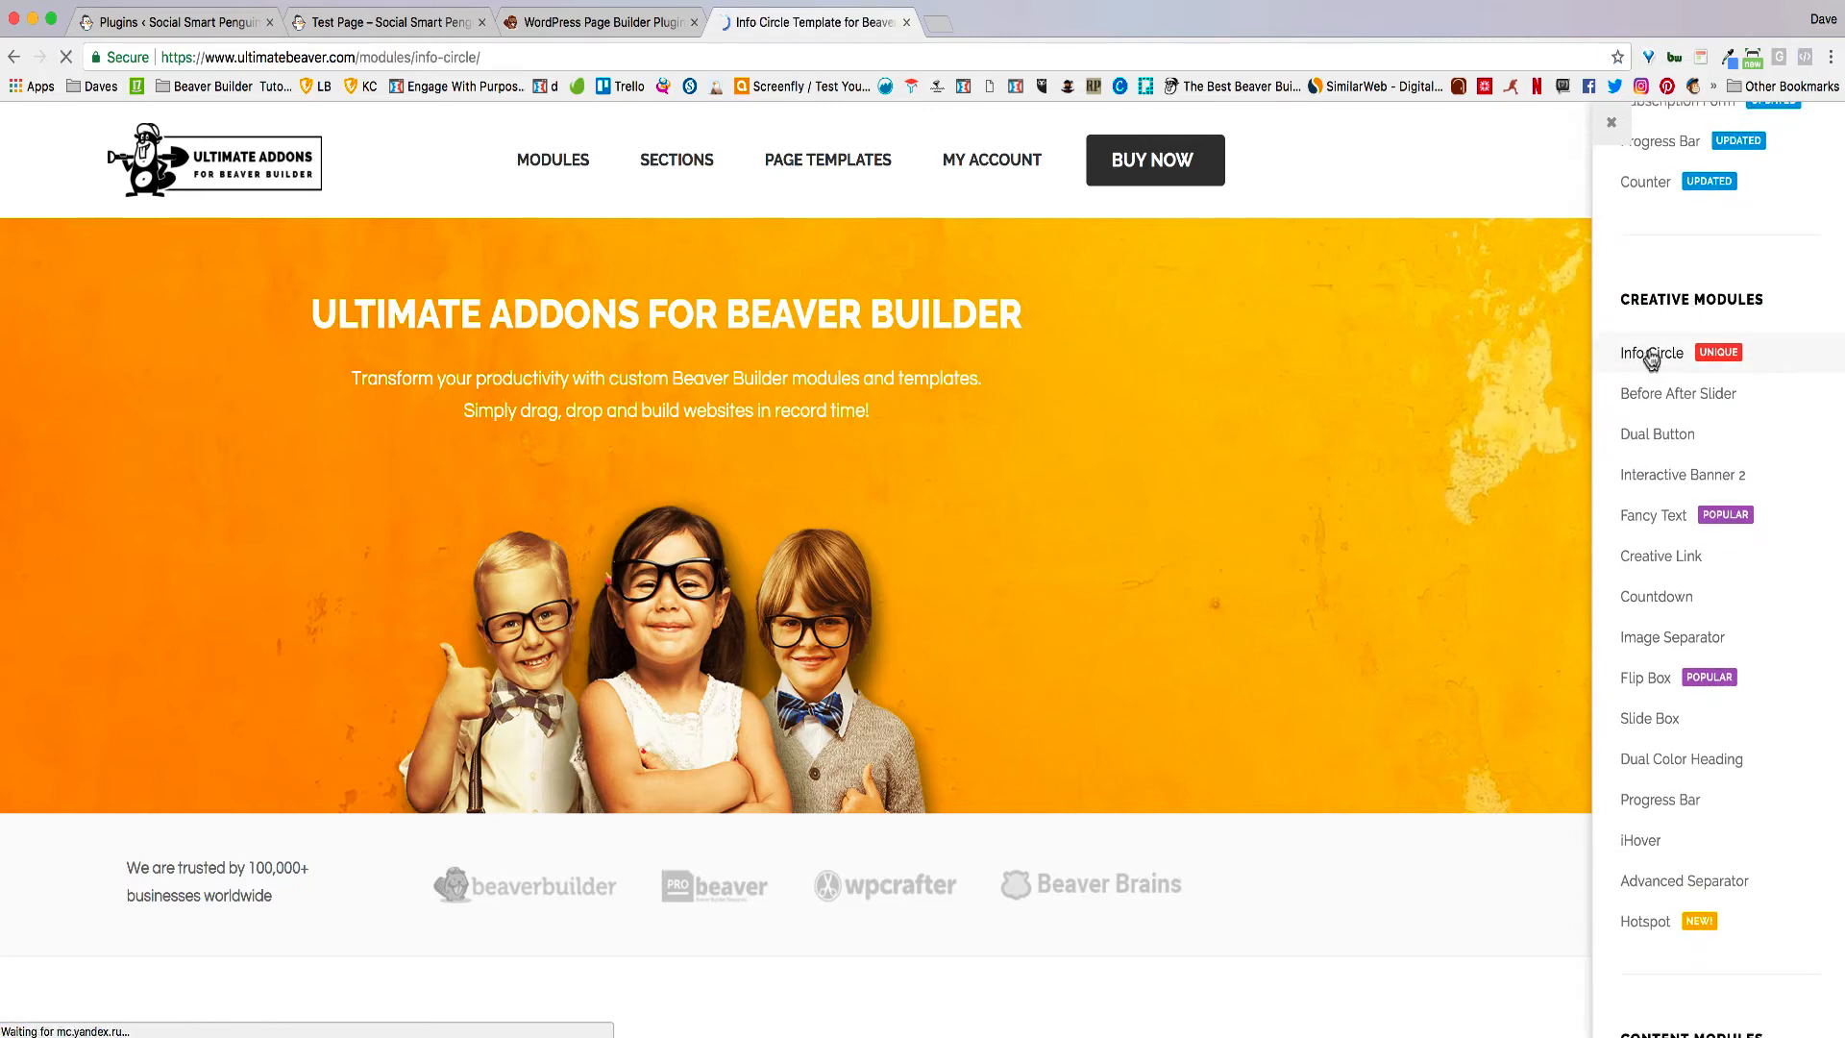
# Step: Examine Info Circle Example 1, checking how the description changes for the icons around the circle
pyautogui.scroll(-5, 358, 409)
pyautogui.scroll(-3, 357, 409)
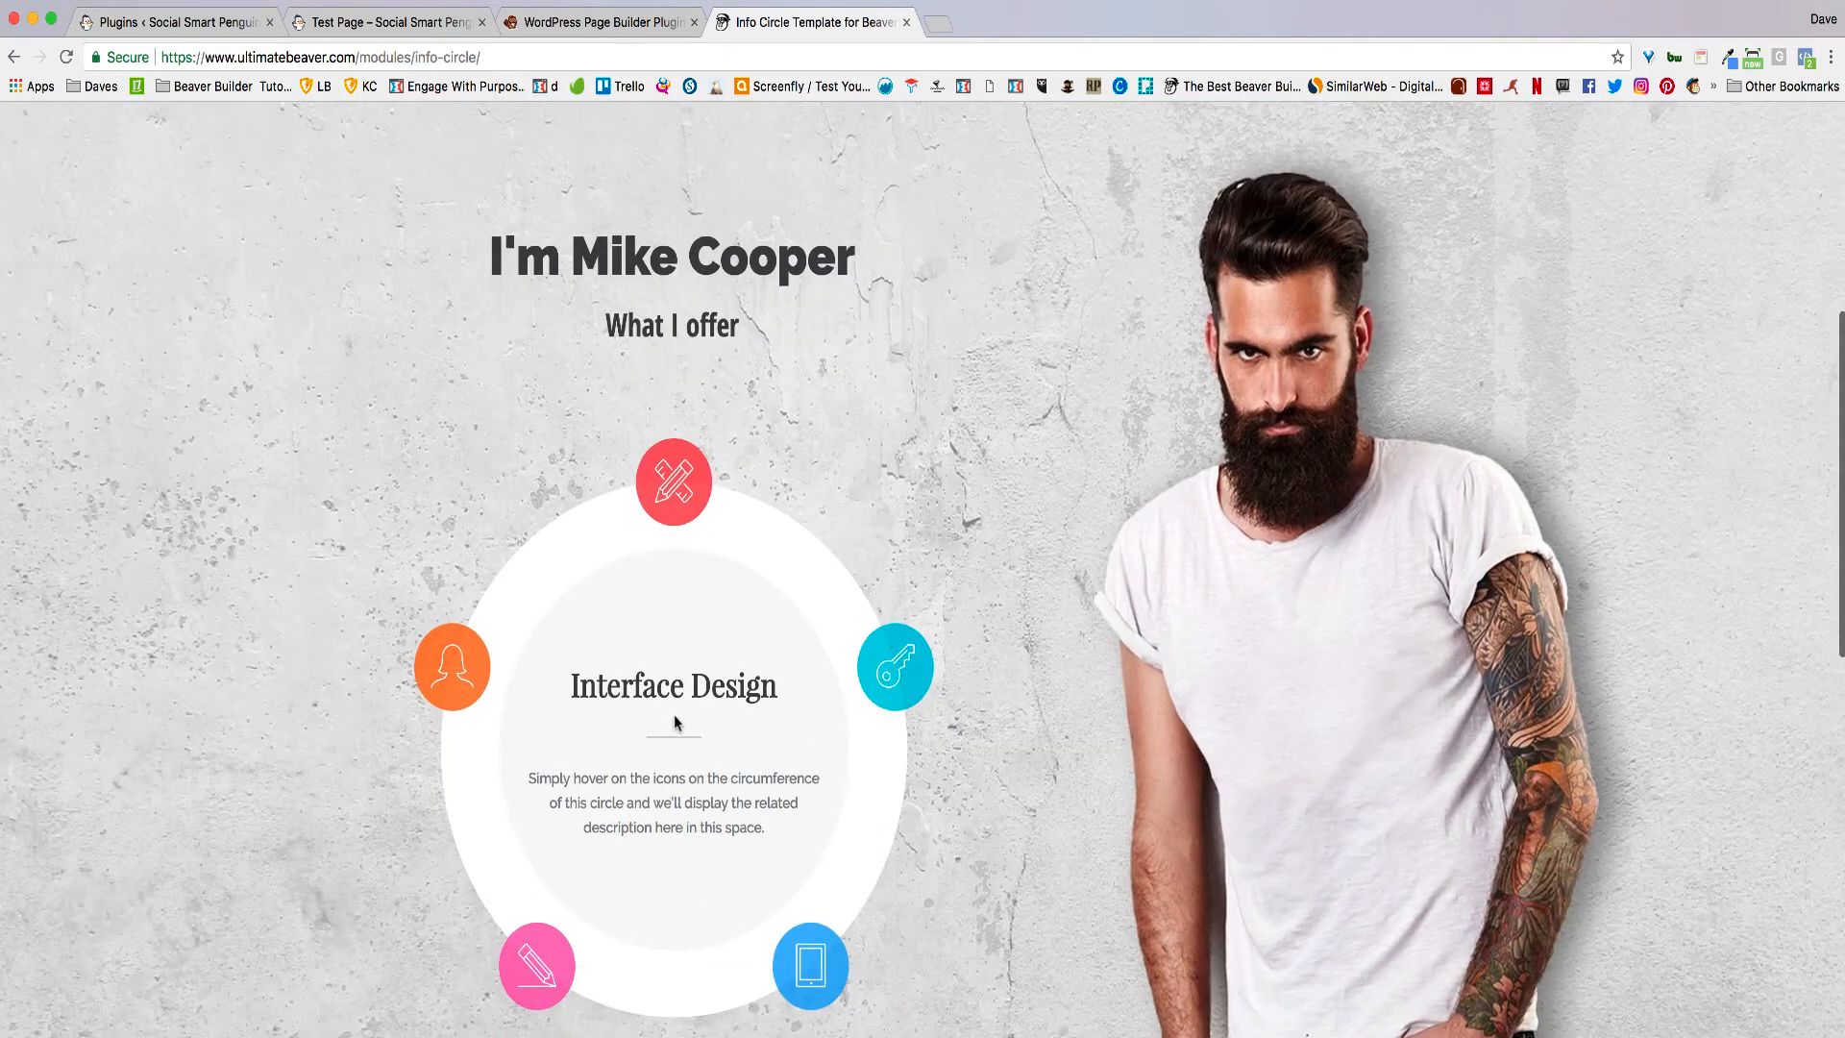
pyautogui.moveTo(894, 687)
pyautogui.scroll(-5, 817, 514)
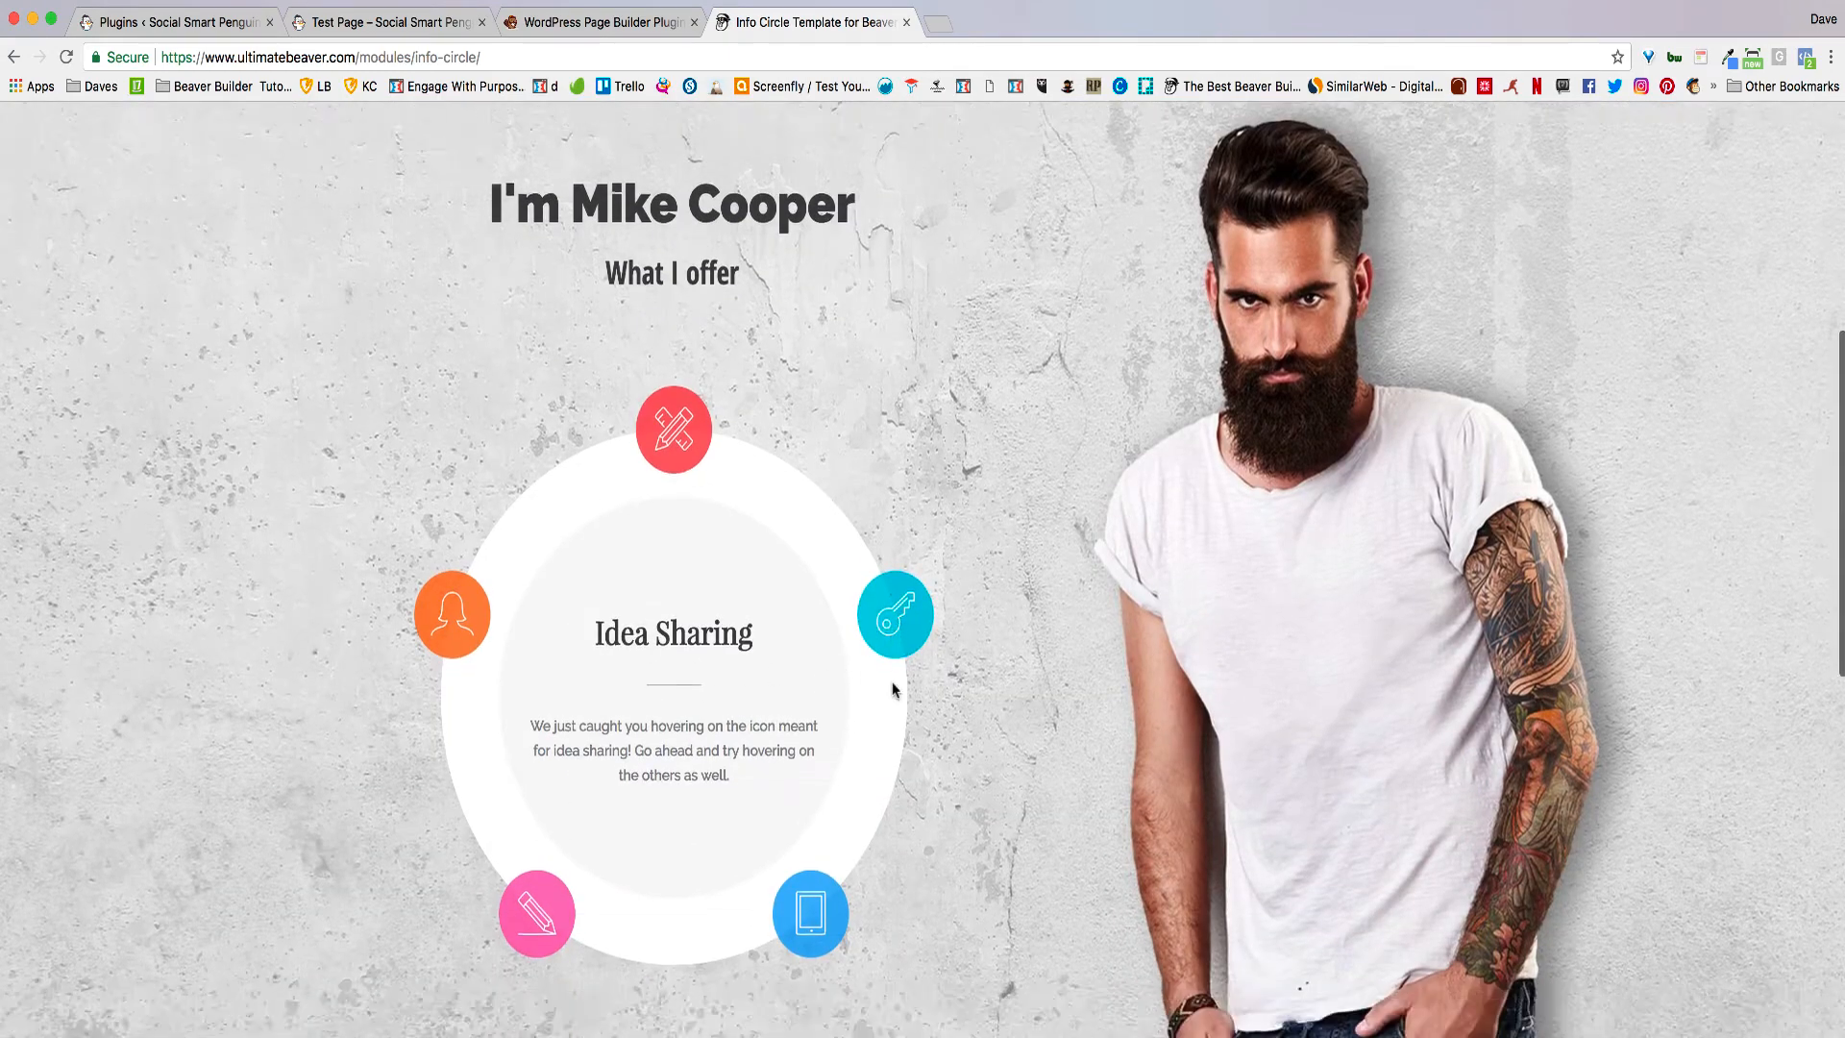
pyautogui.moveTo(818, 514)
pyautogui.scroll(1, 818, 514)
pyautogui.scroll(1, 818, 514)
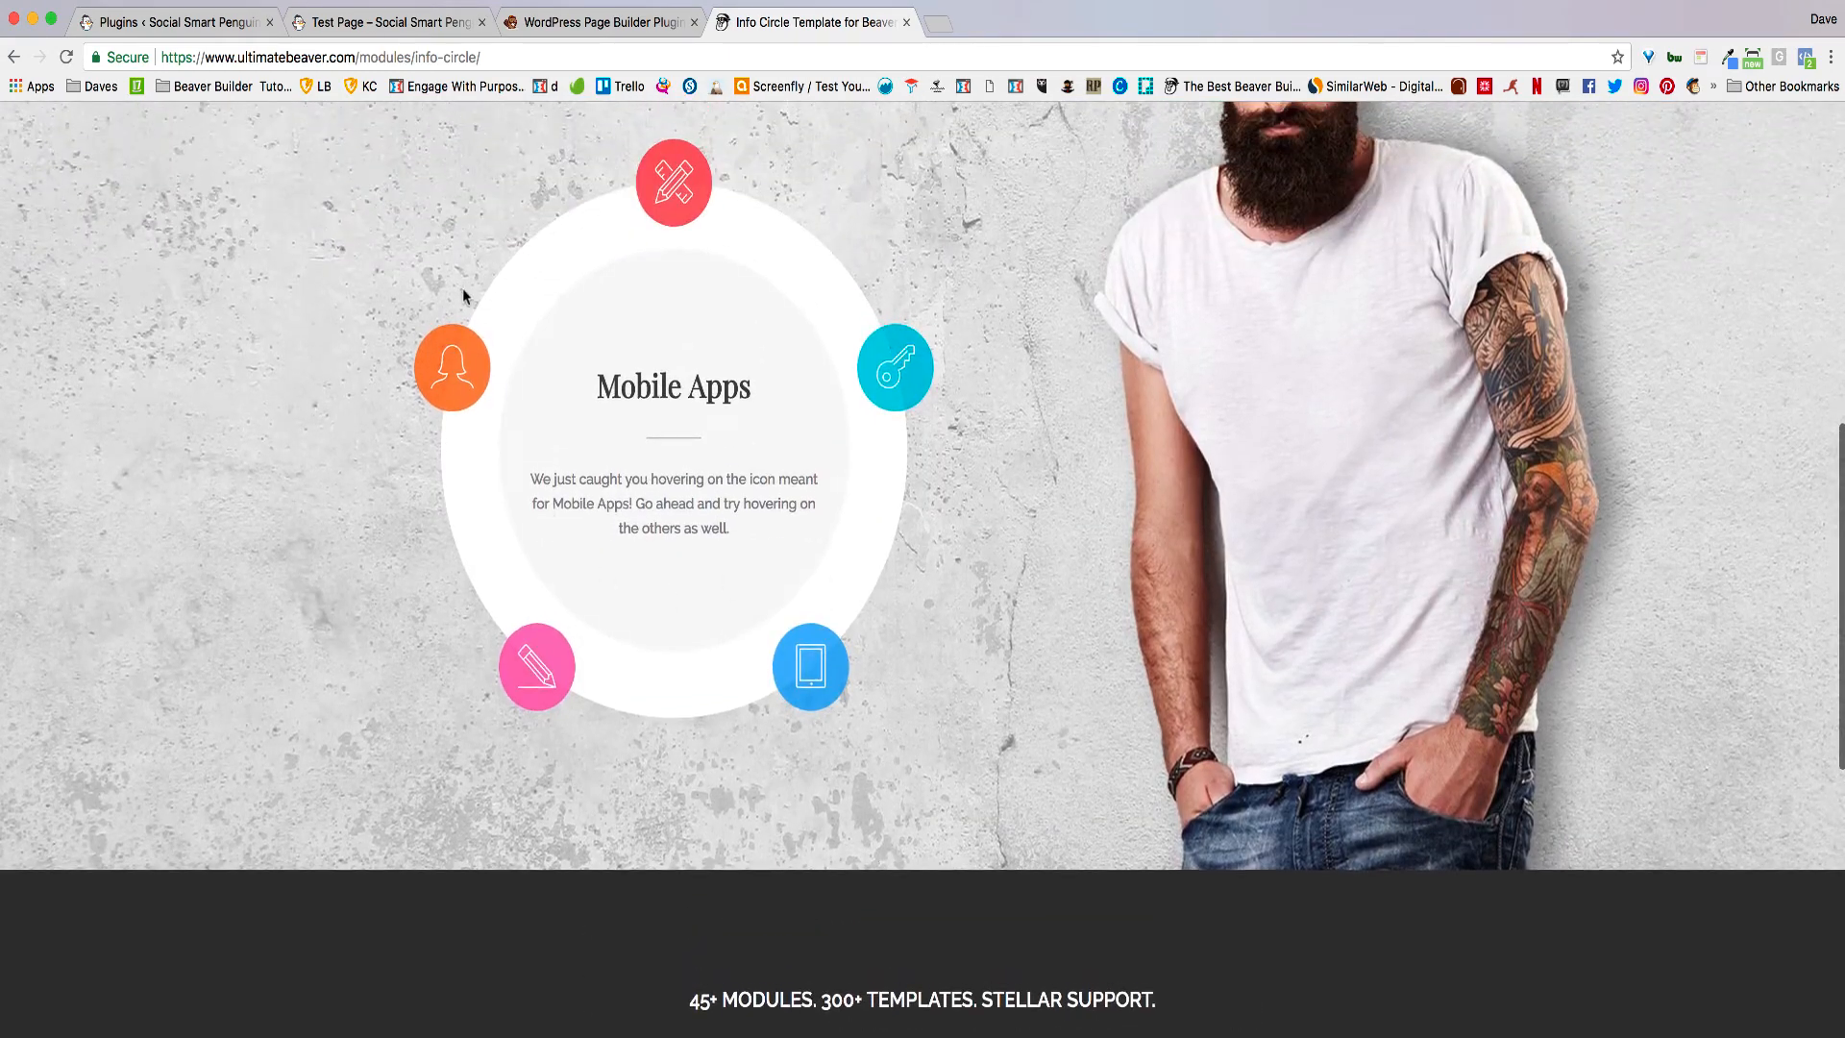
pyautogui.scroll(10, 845, 615)
pyautogui.scroll(-1, 863, 575)
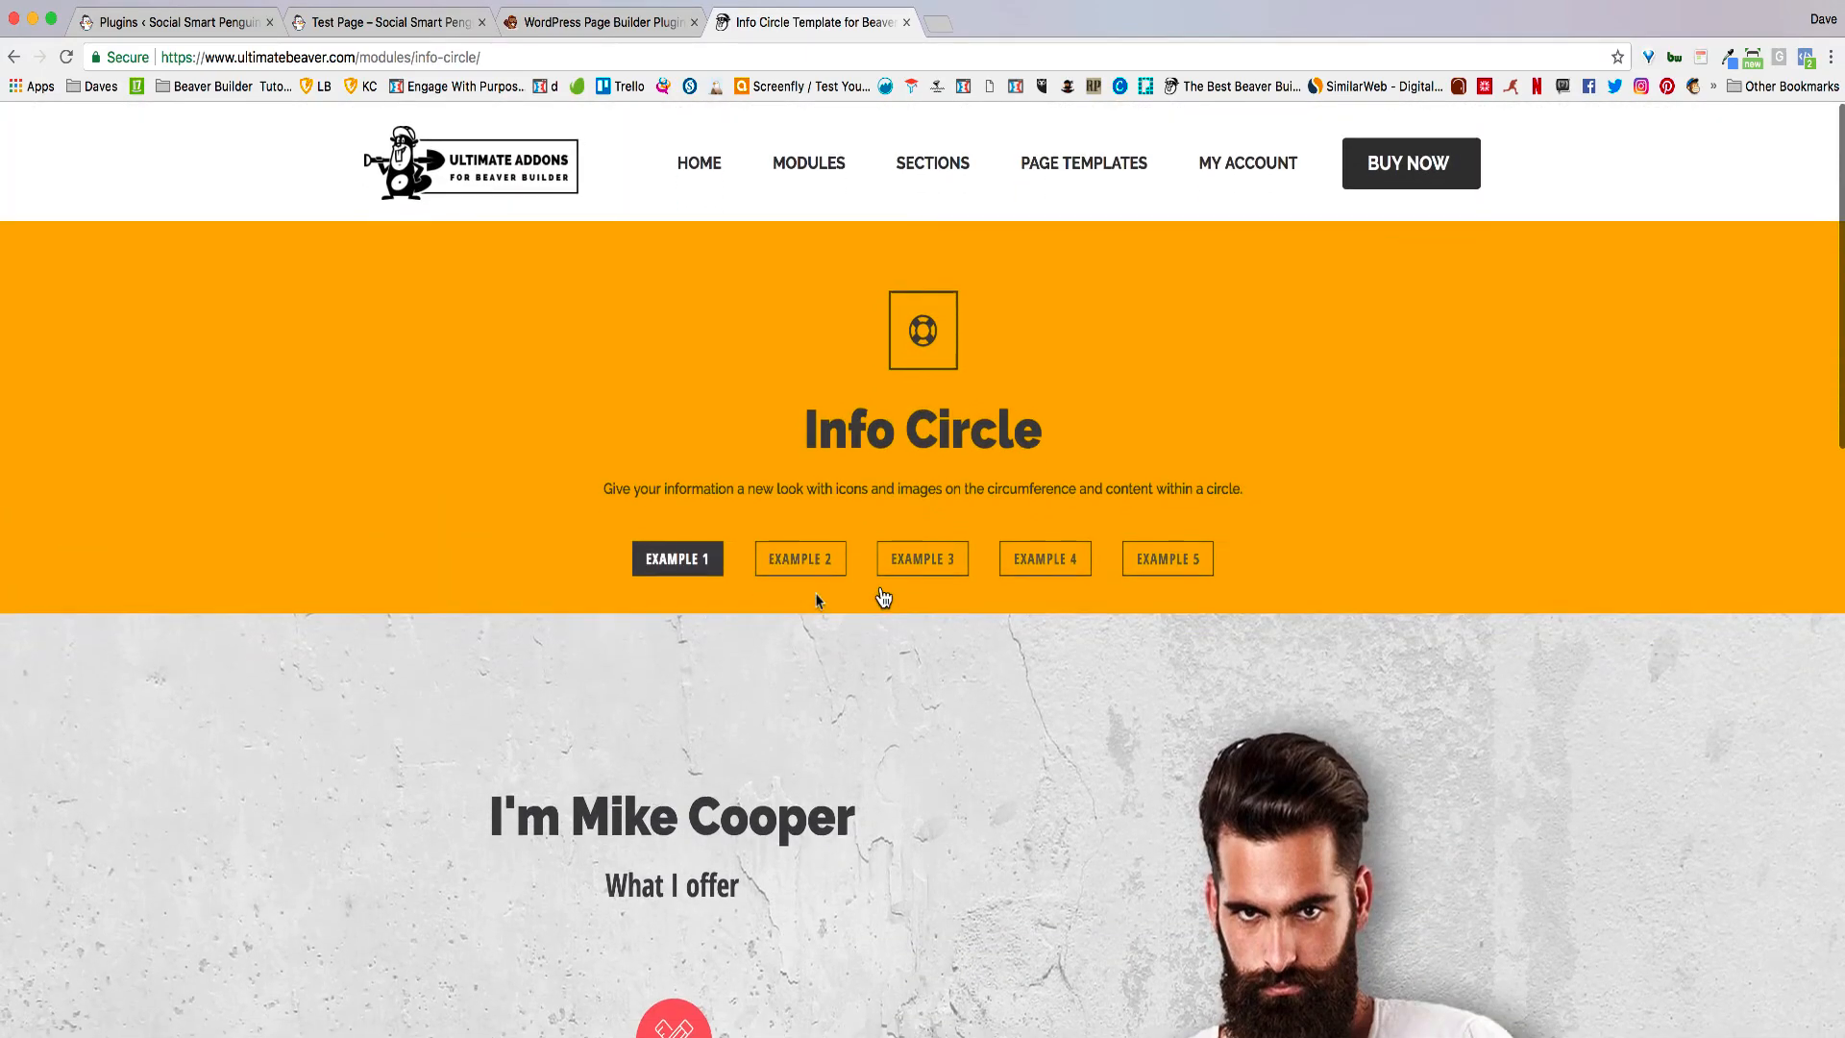
# Step: Open Info Circle Example 2 and examine the icons and descriptions in its circle
pyautogui.click(778, 550)
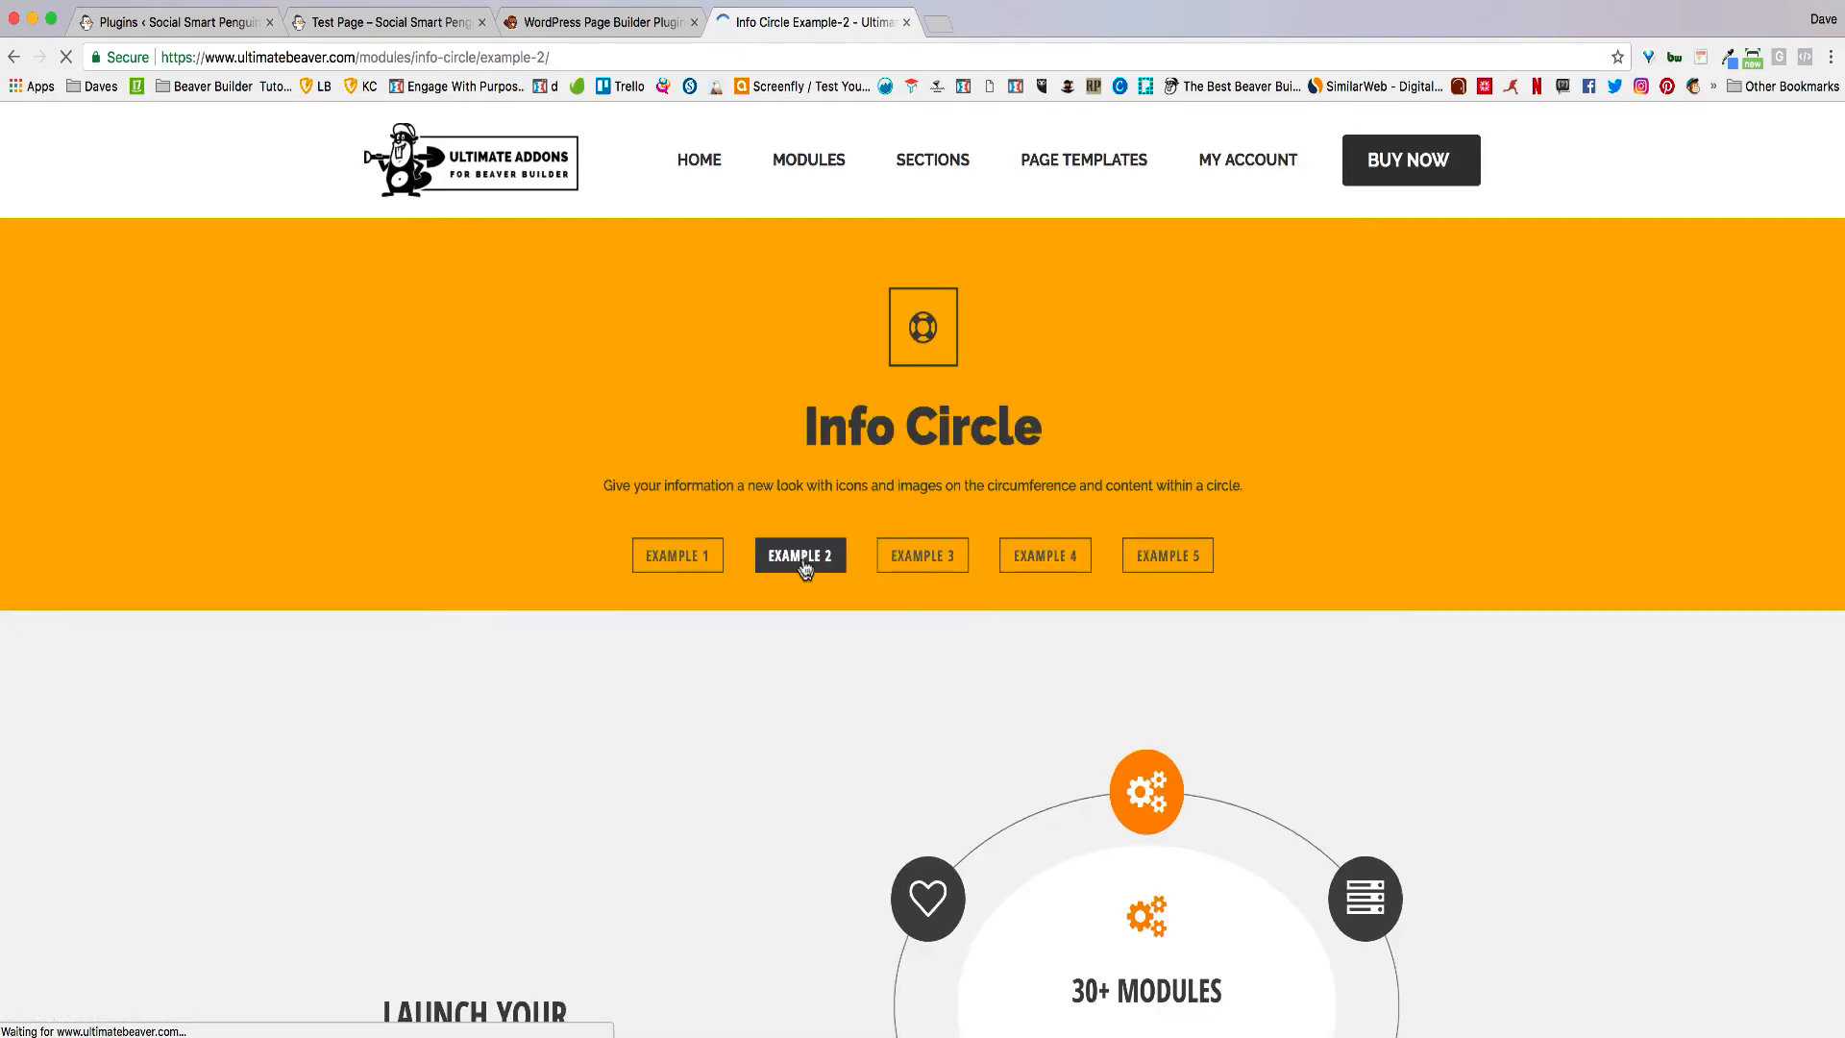
pyautogui.scroll(-6, 803, 562)
pyautogui.scroll(2, 831, 539)
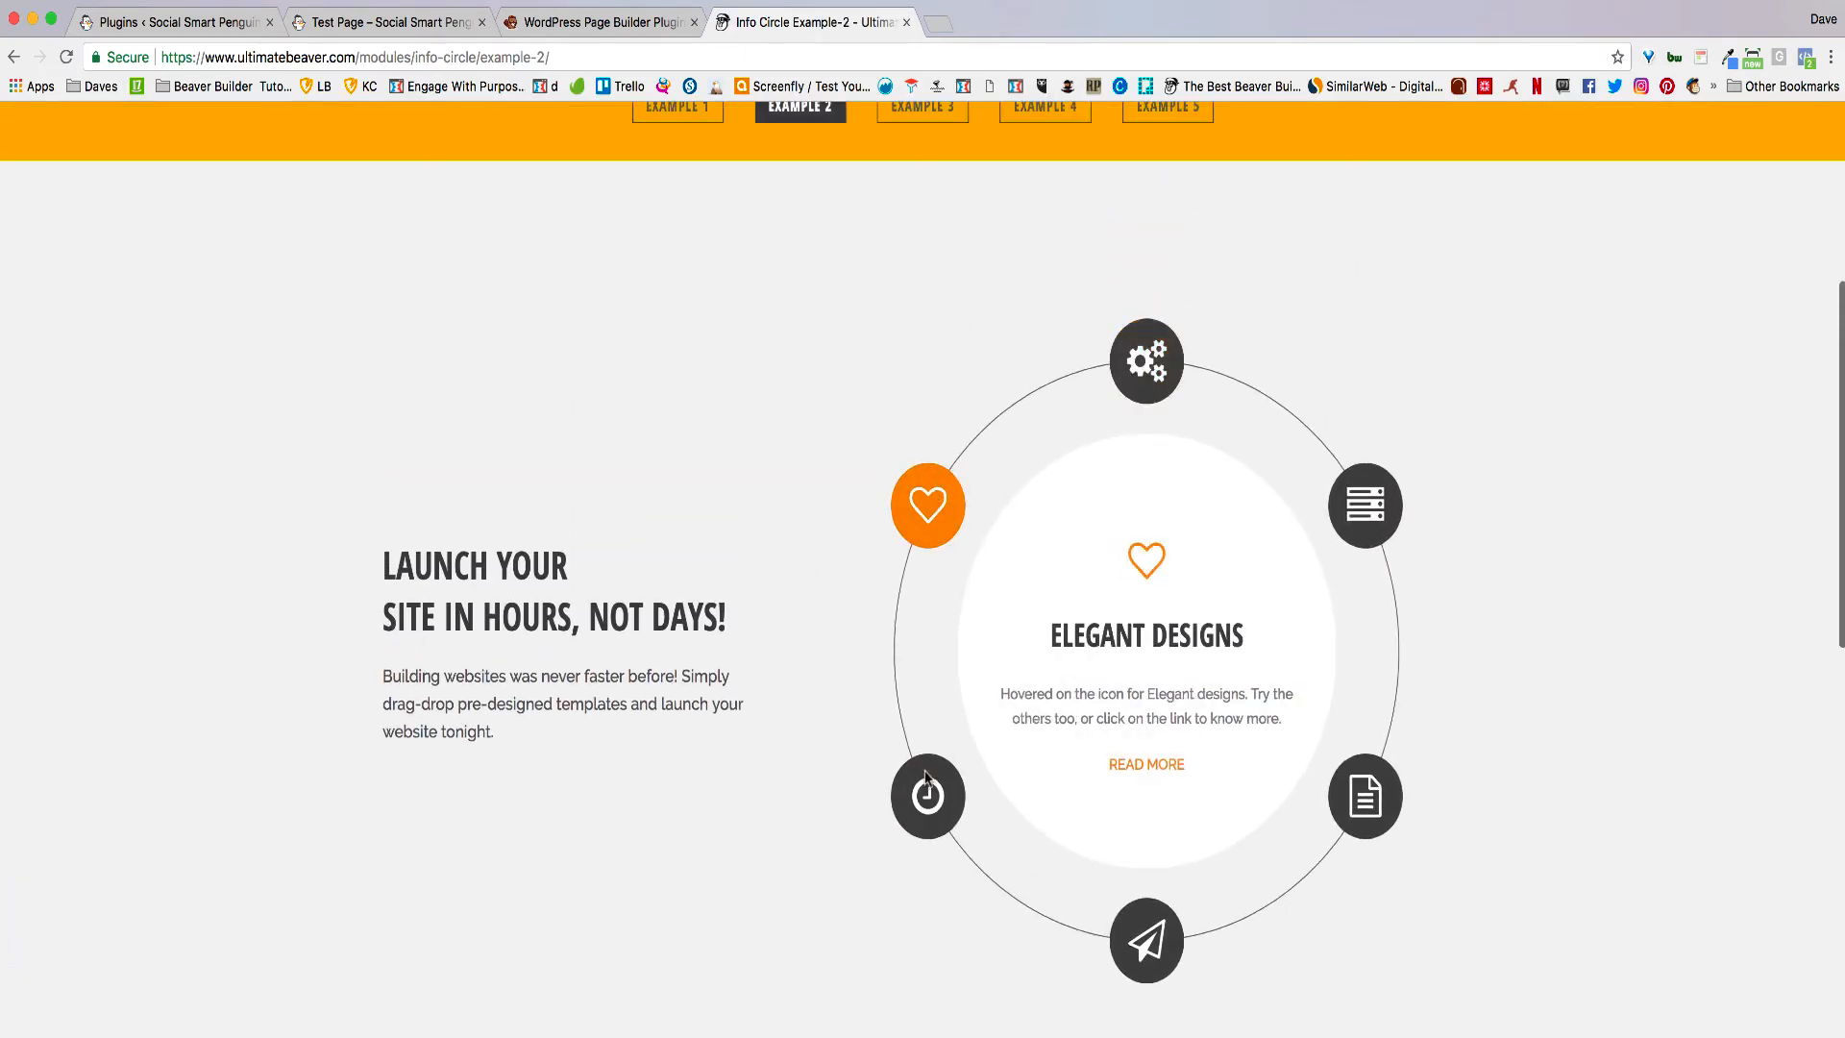
pyautogui.scroll(5, 1449, 597)
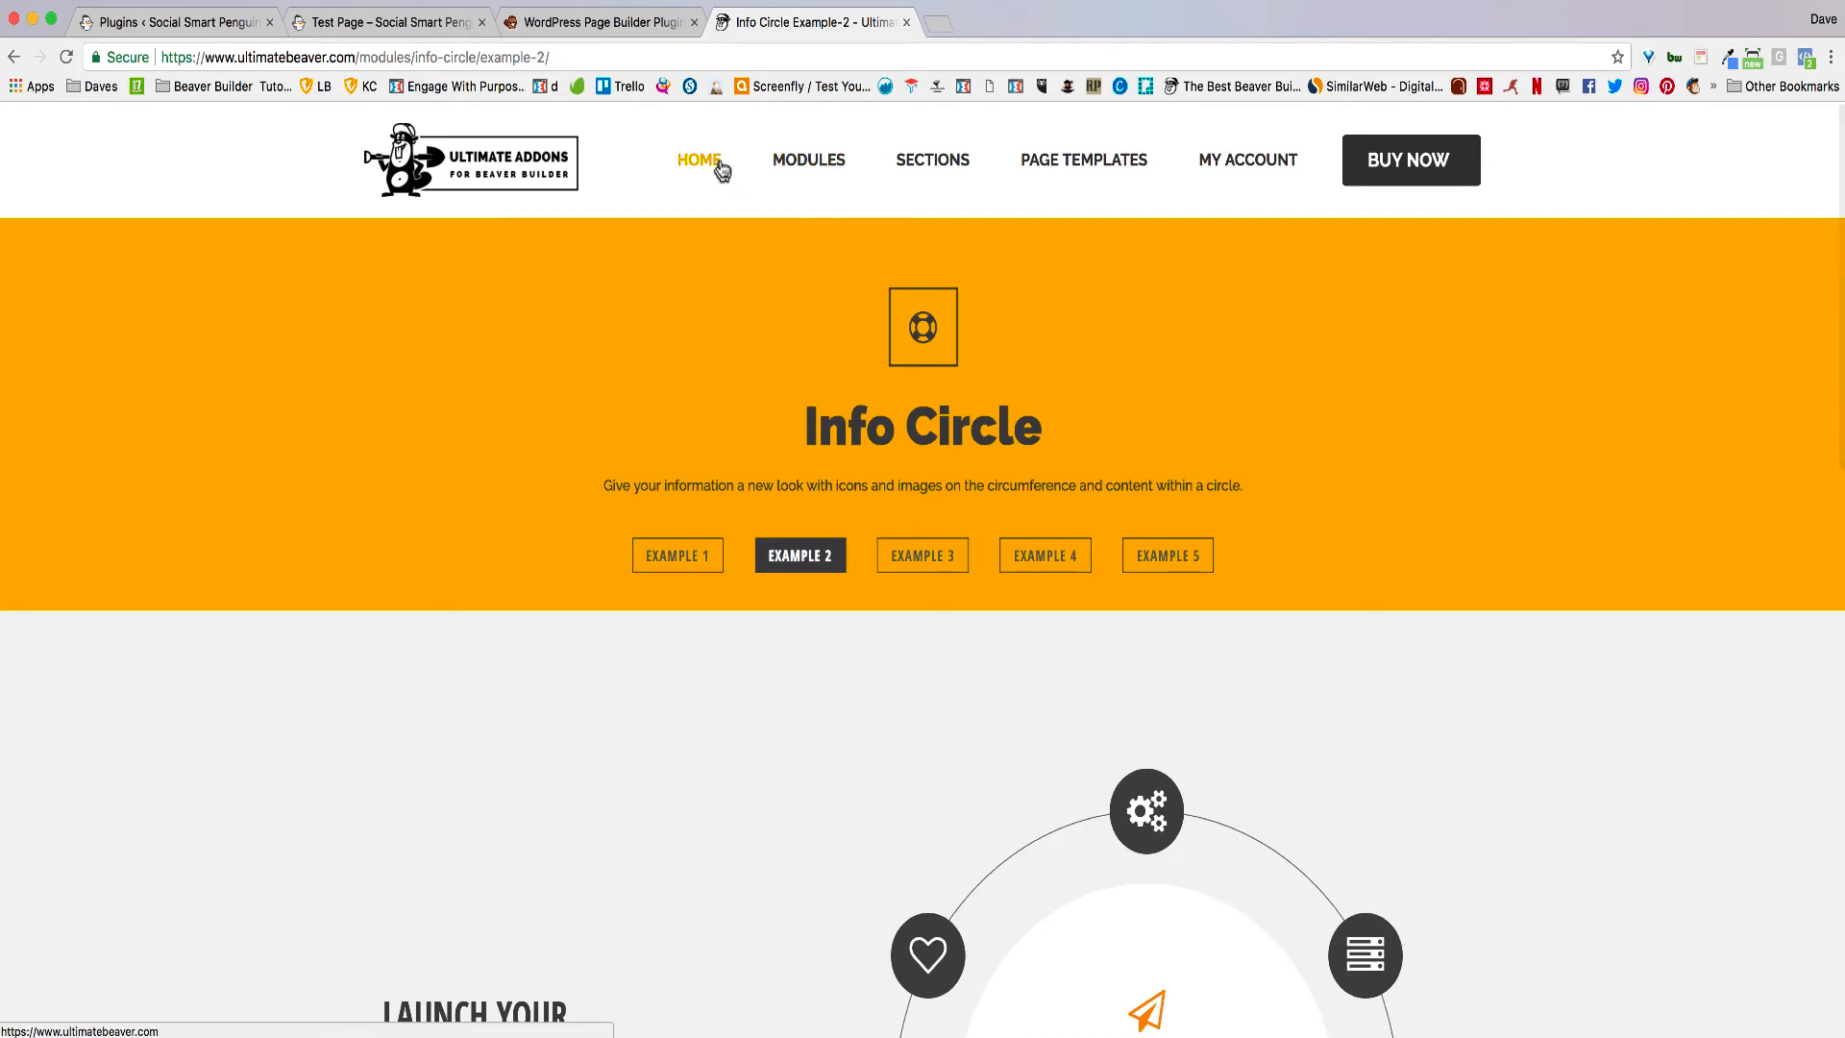
# Step: Open the Advanced Menu module page and examine its Classic Menu examples, trying the About Us entry in Example 2
pyautogui.click(808, 173)
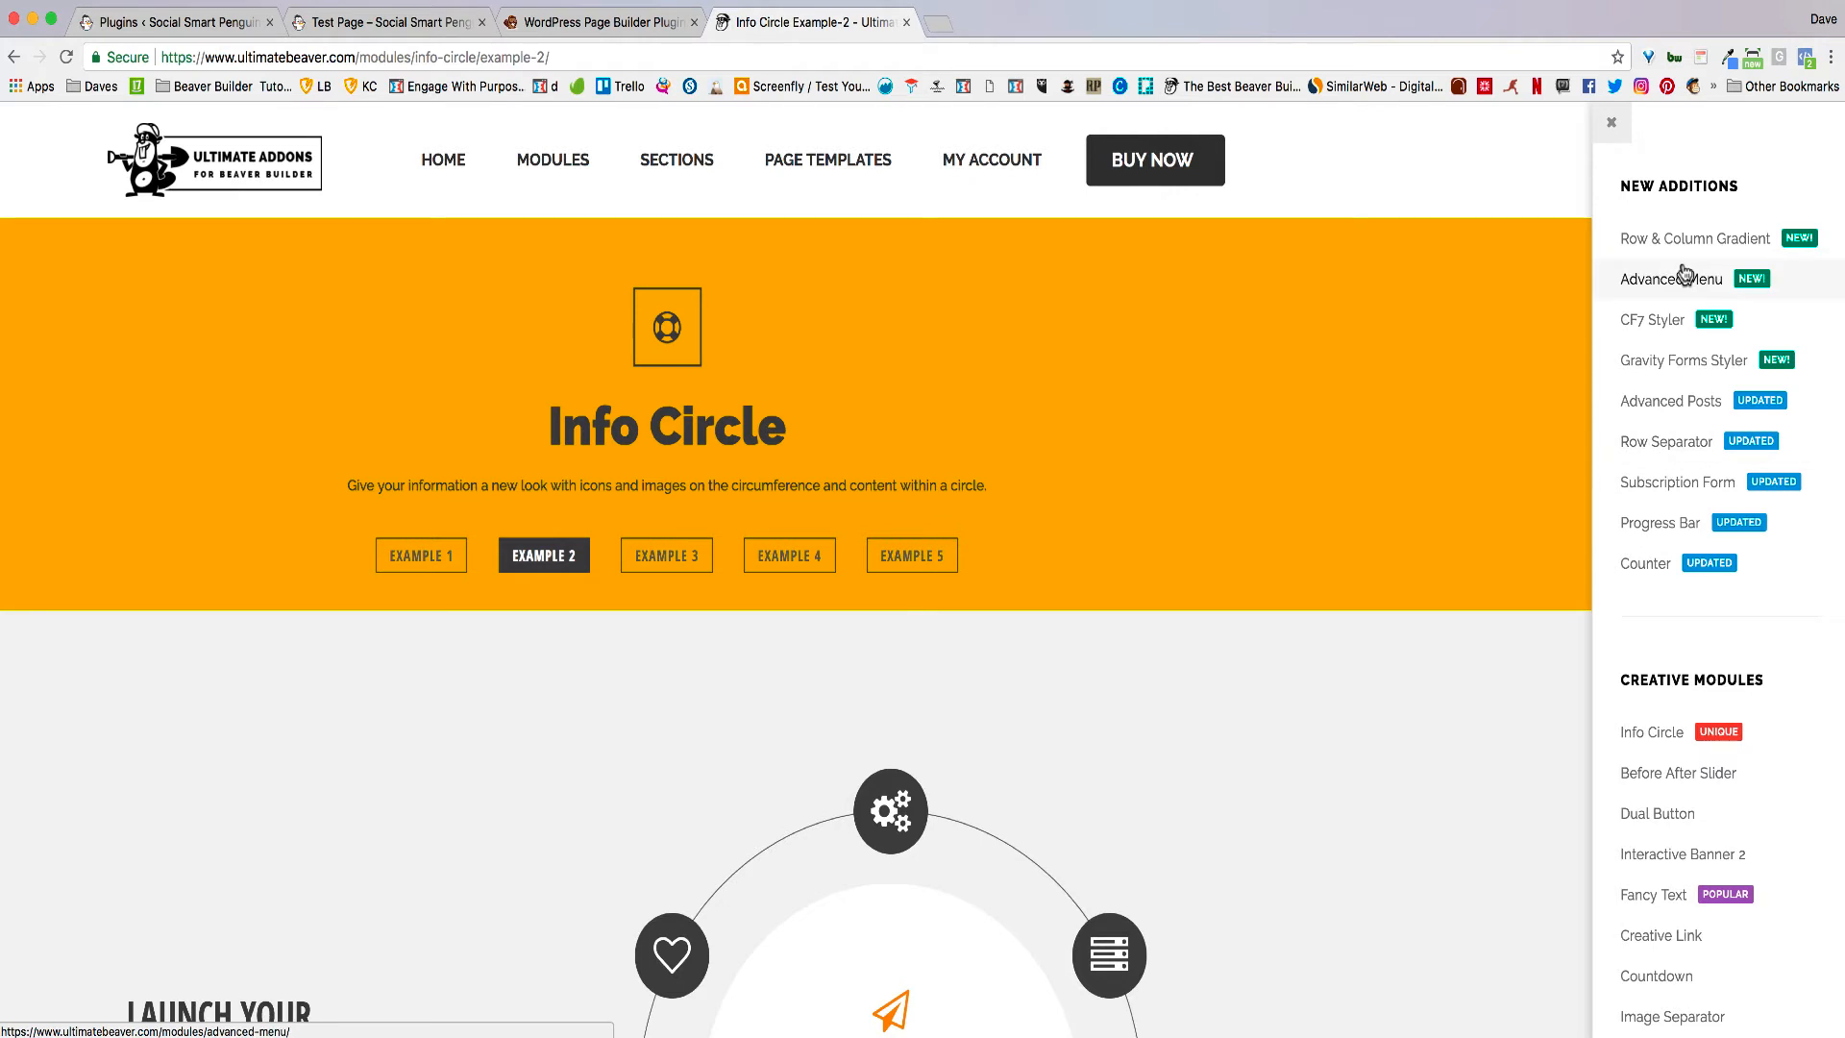
pyautogui.click(1658, 282)
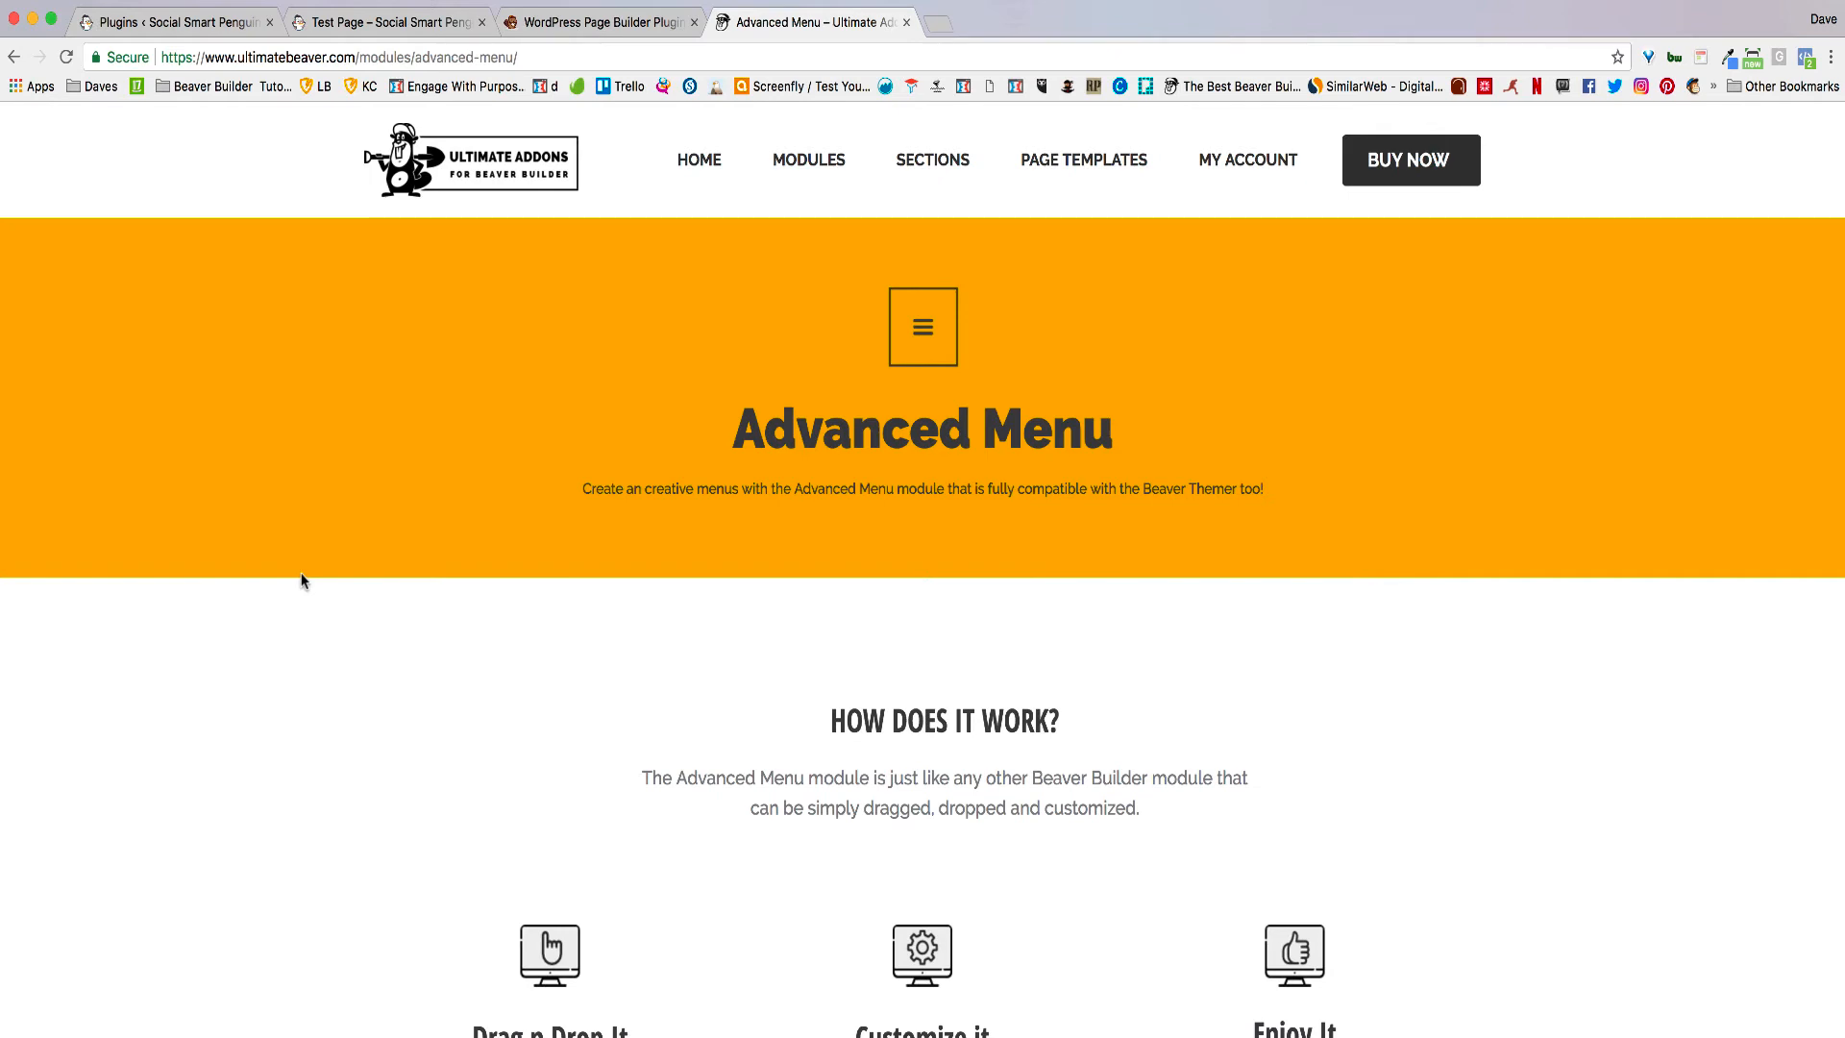
pyautogui.scroll(-5, 301, 580)
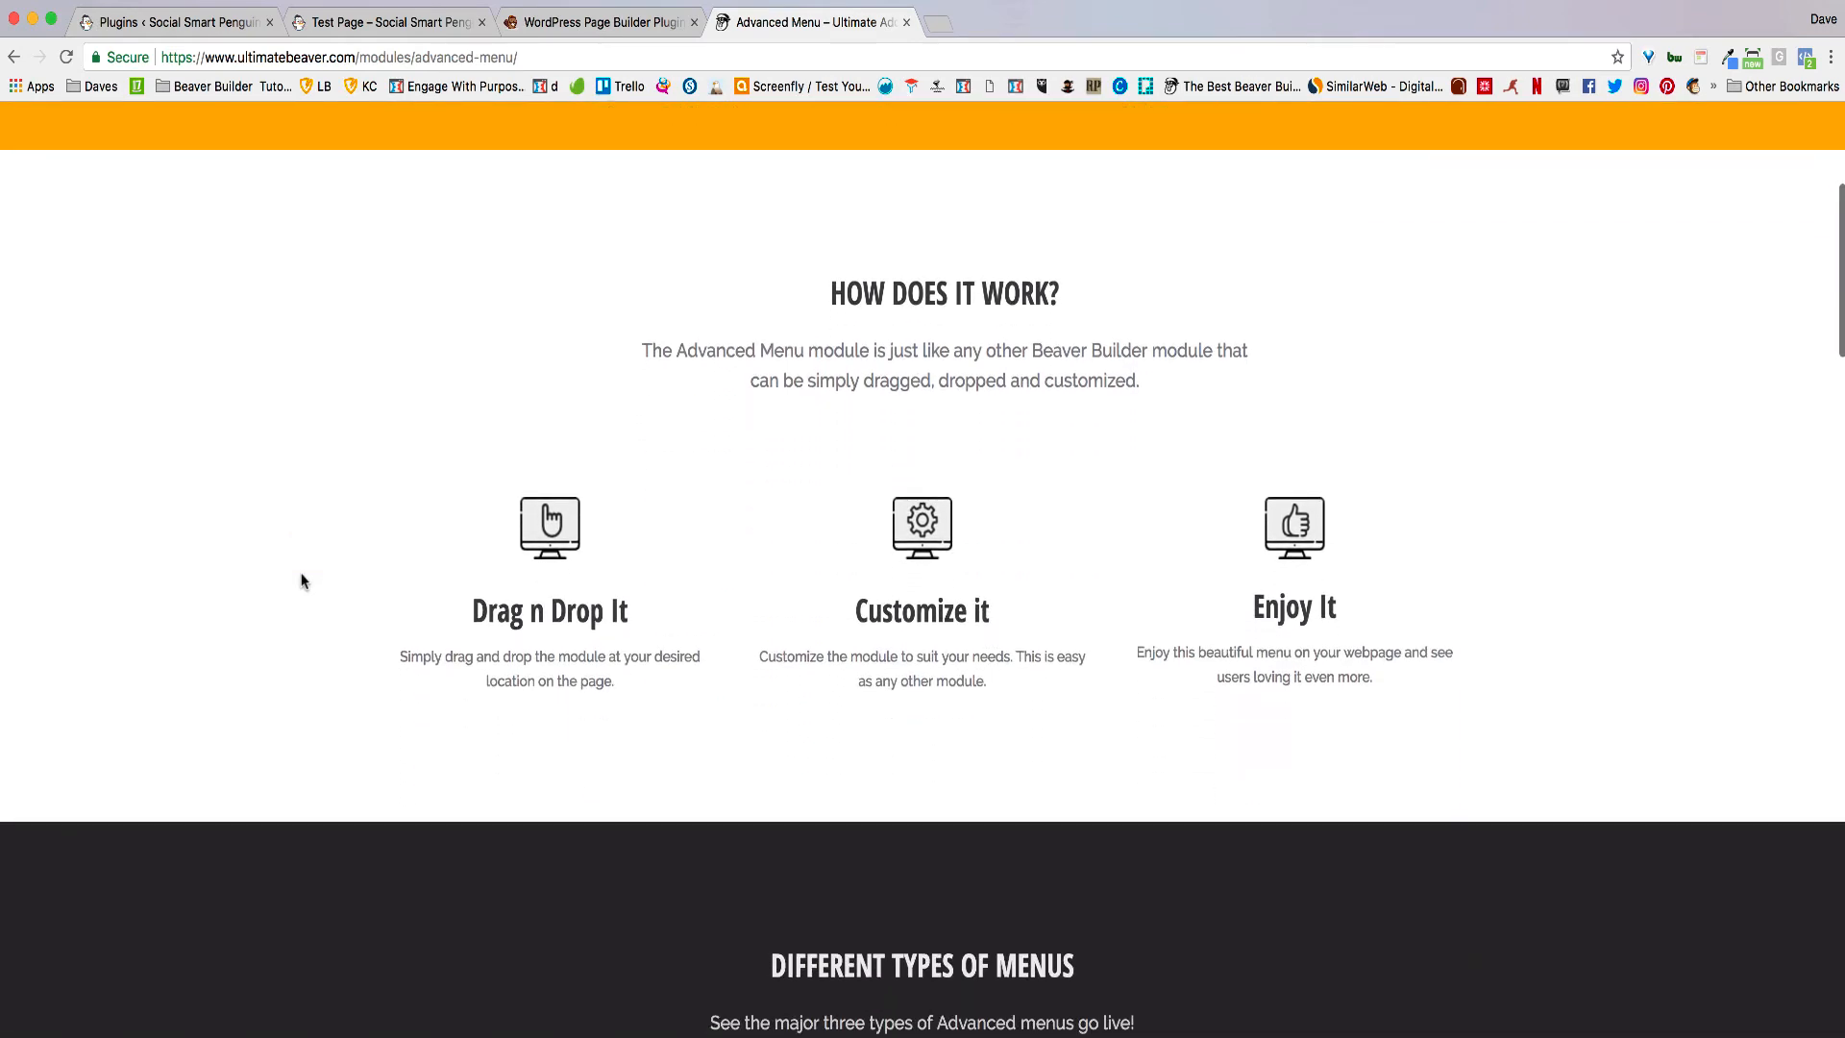
pyautogui.scroll(-10, 300, 580)
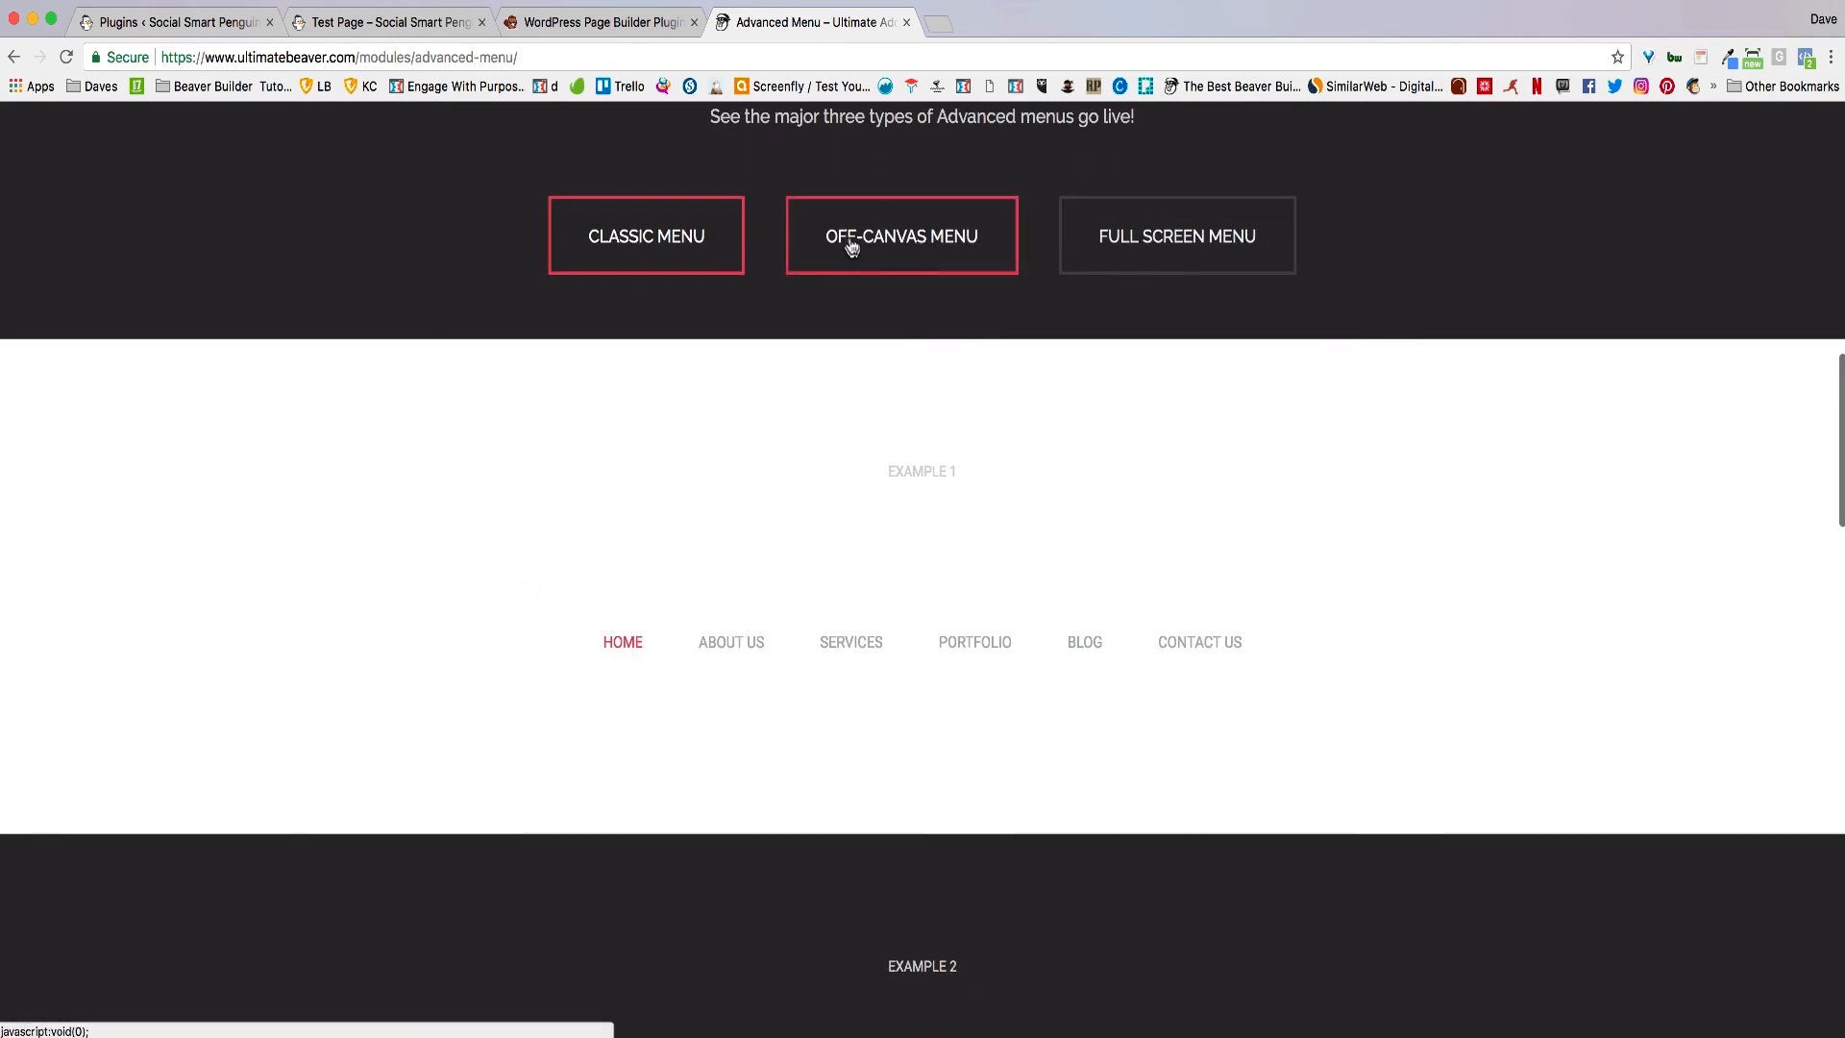
pyautogui.click(608, 234)
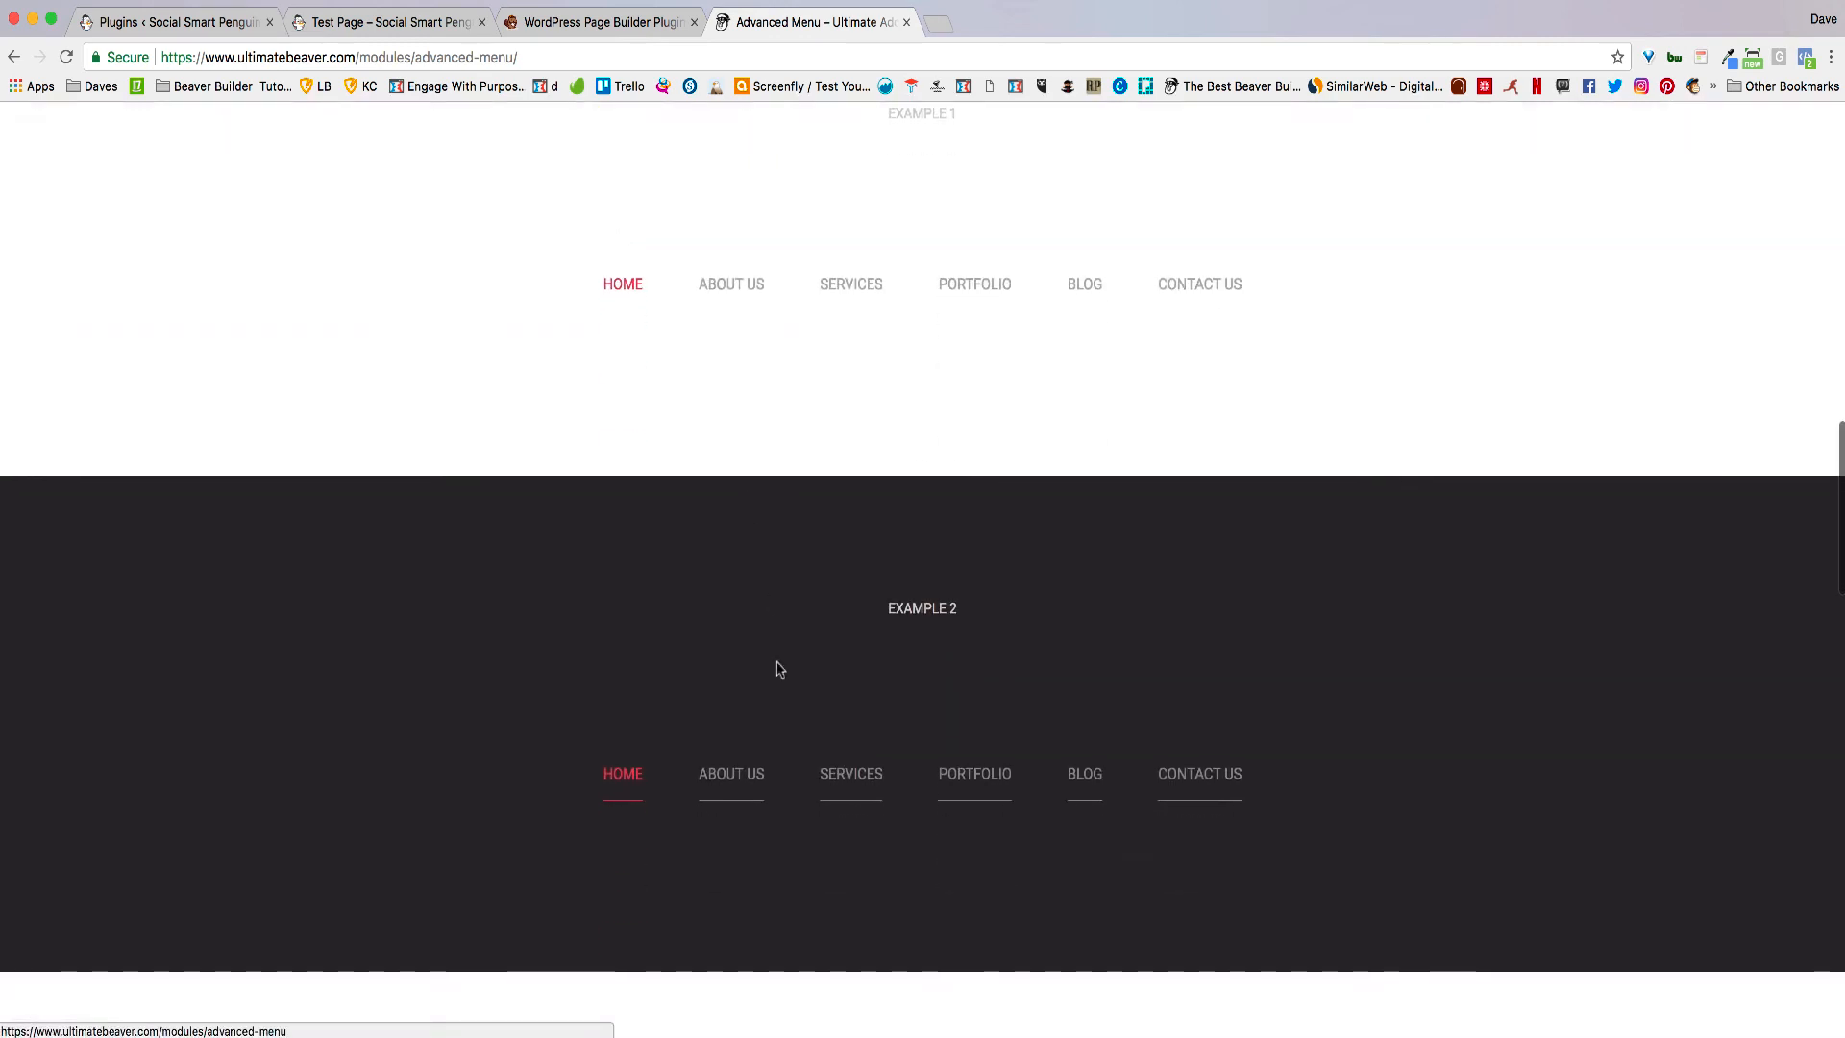
pyautogui.scroll(-5, 730, 759)
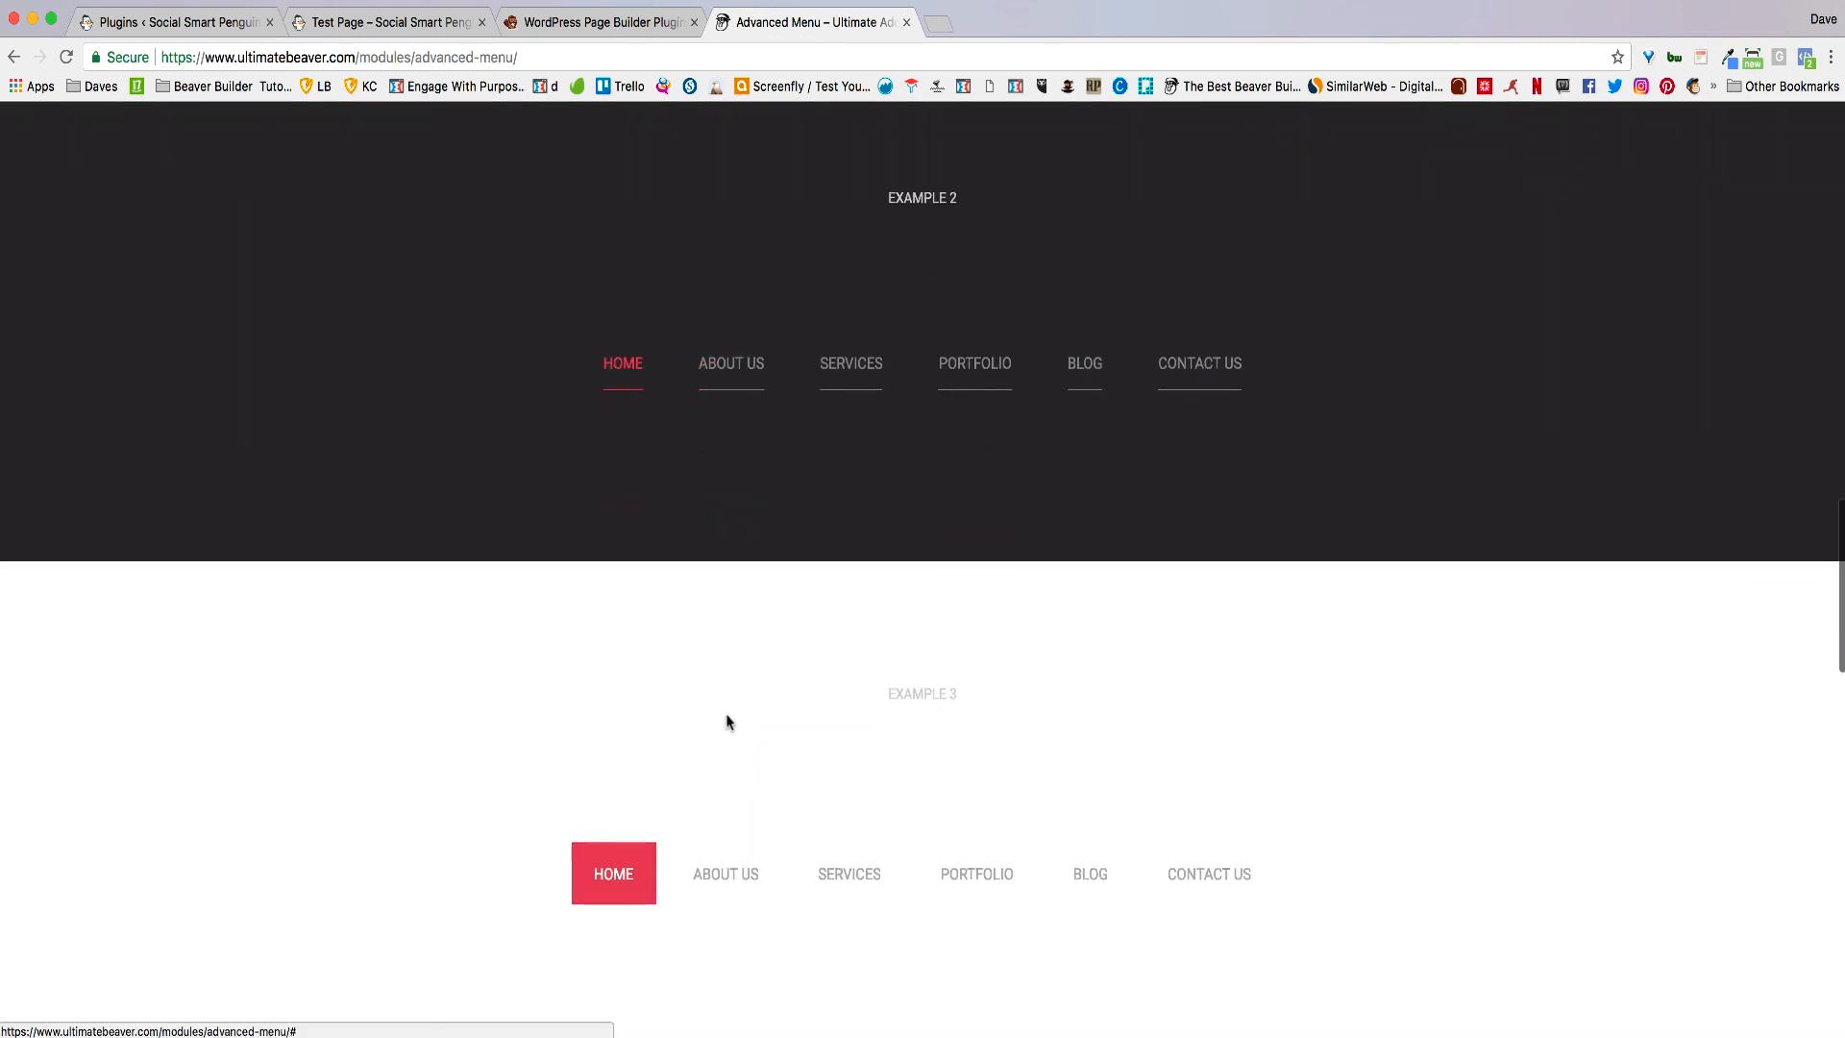
pyautogui.click(751, 365)
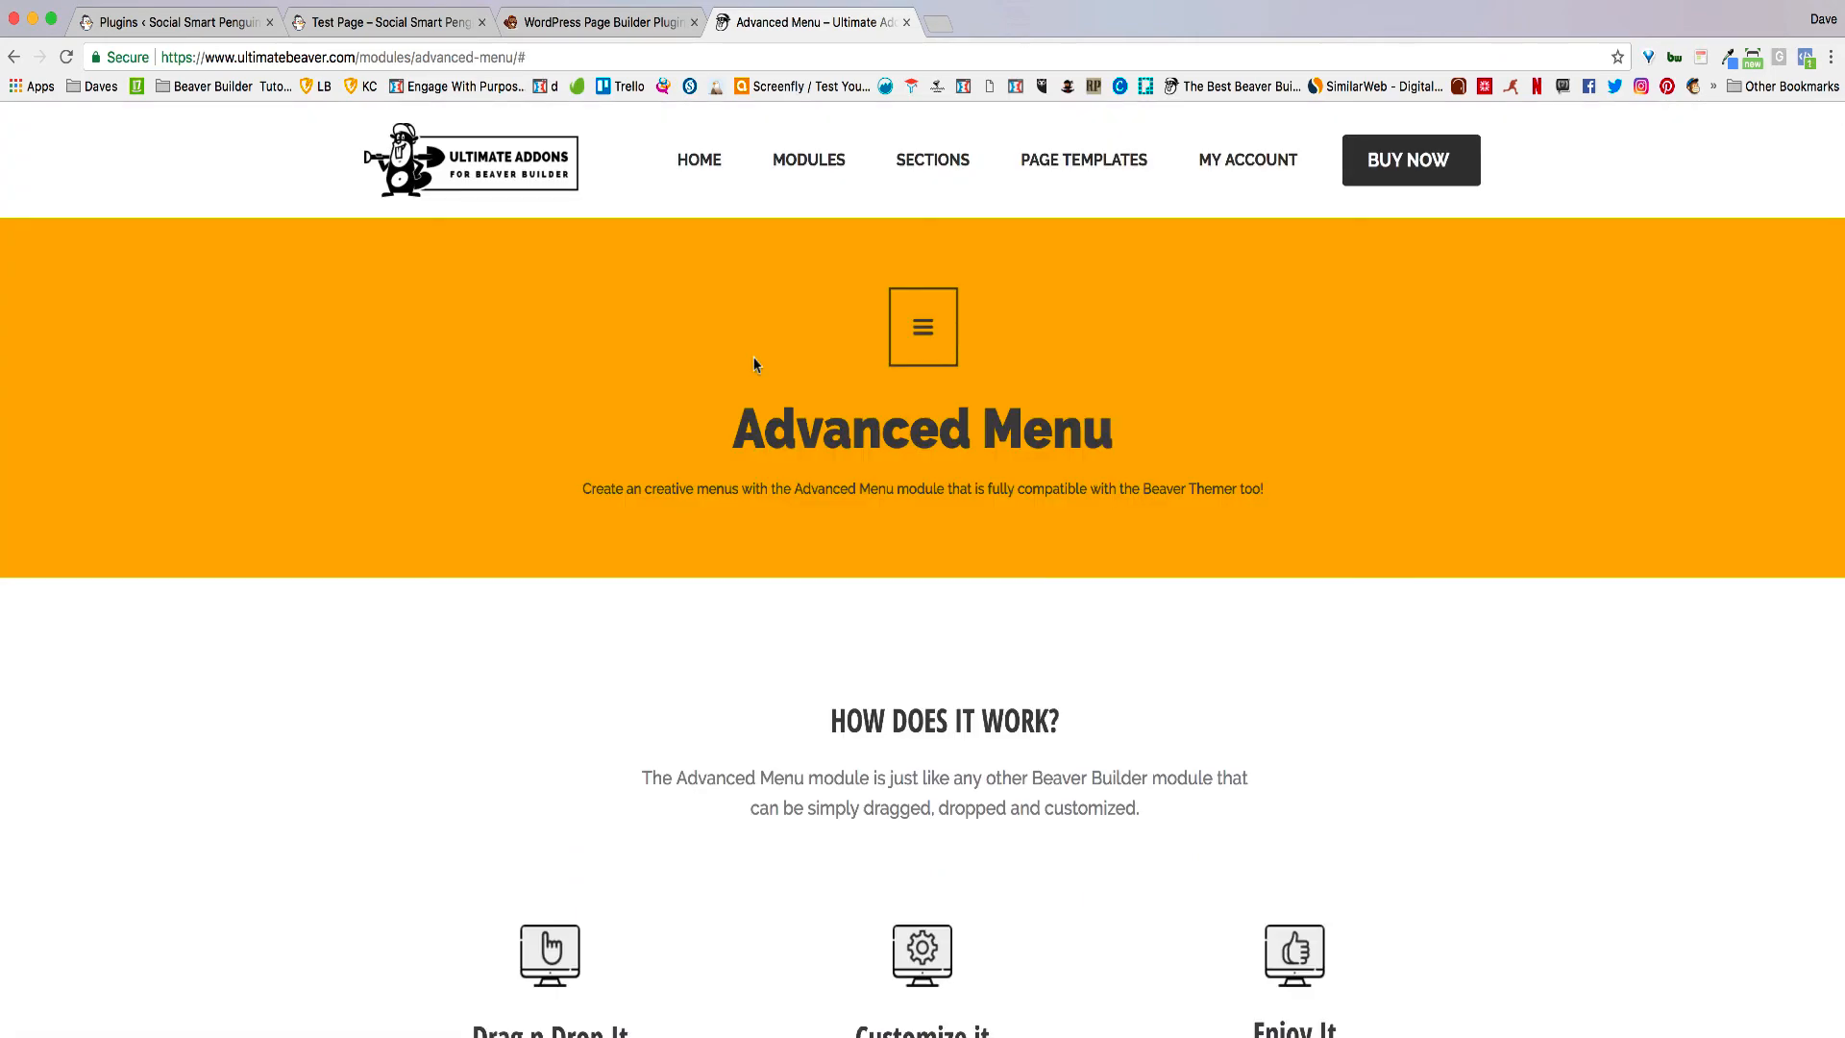
# Step: Show the Off-Canvas Menu examples on the Advanced Menu page and examine the left and right side variants
pyautogui.scroll(-10, 754, 364)
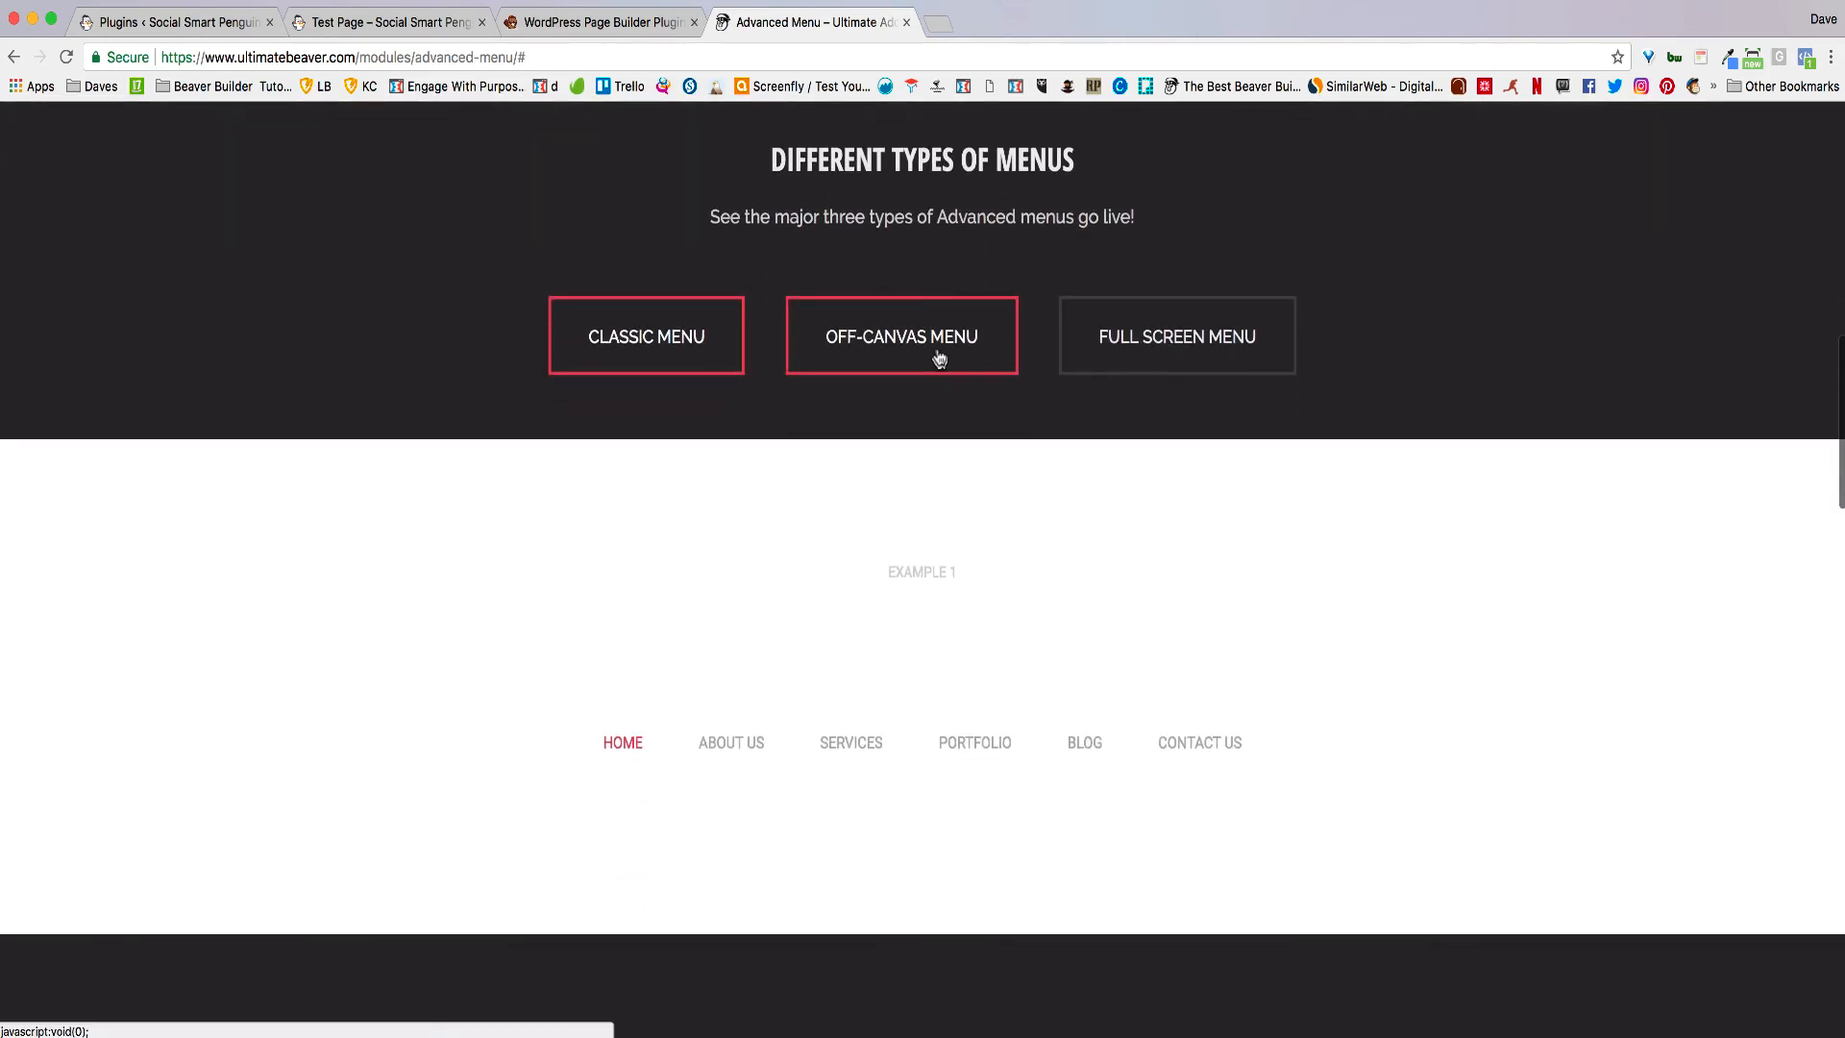
pyautogui.click(938, 359)
pyautogui.scroll(-3, 938, 358)
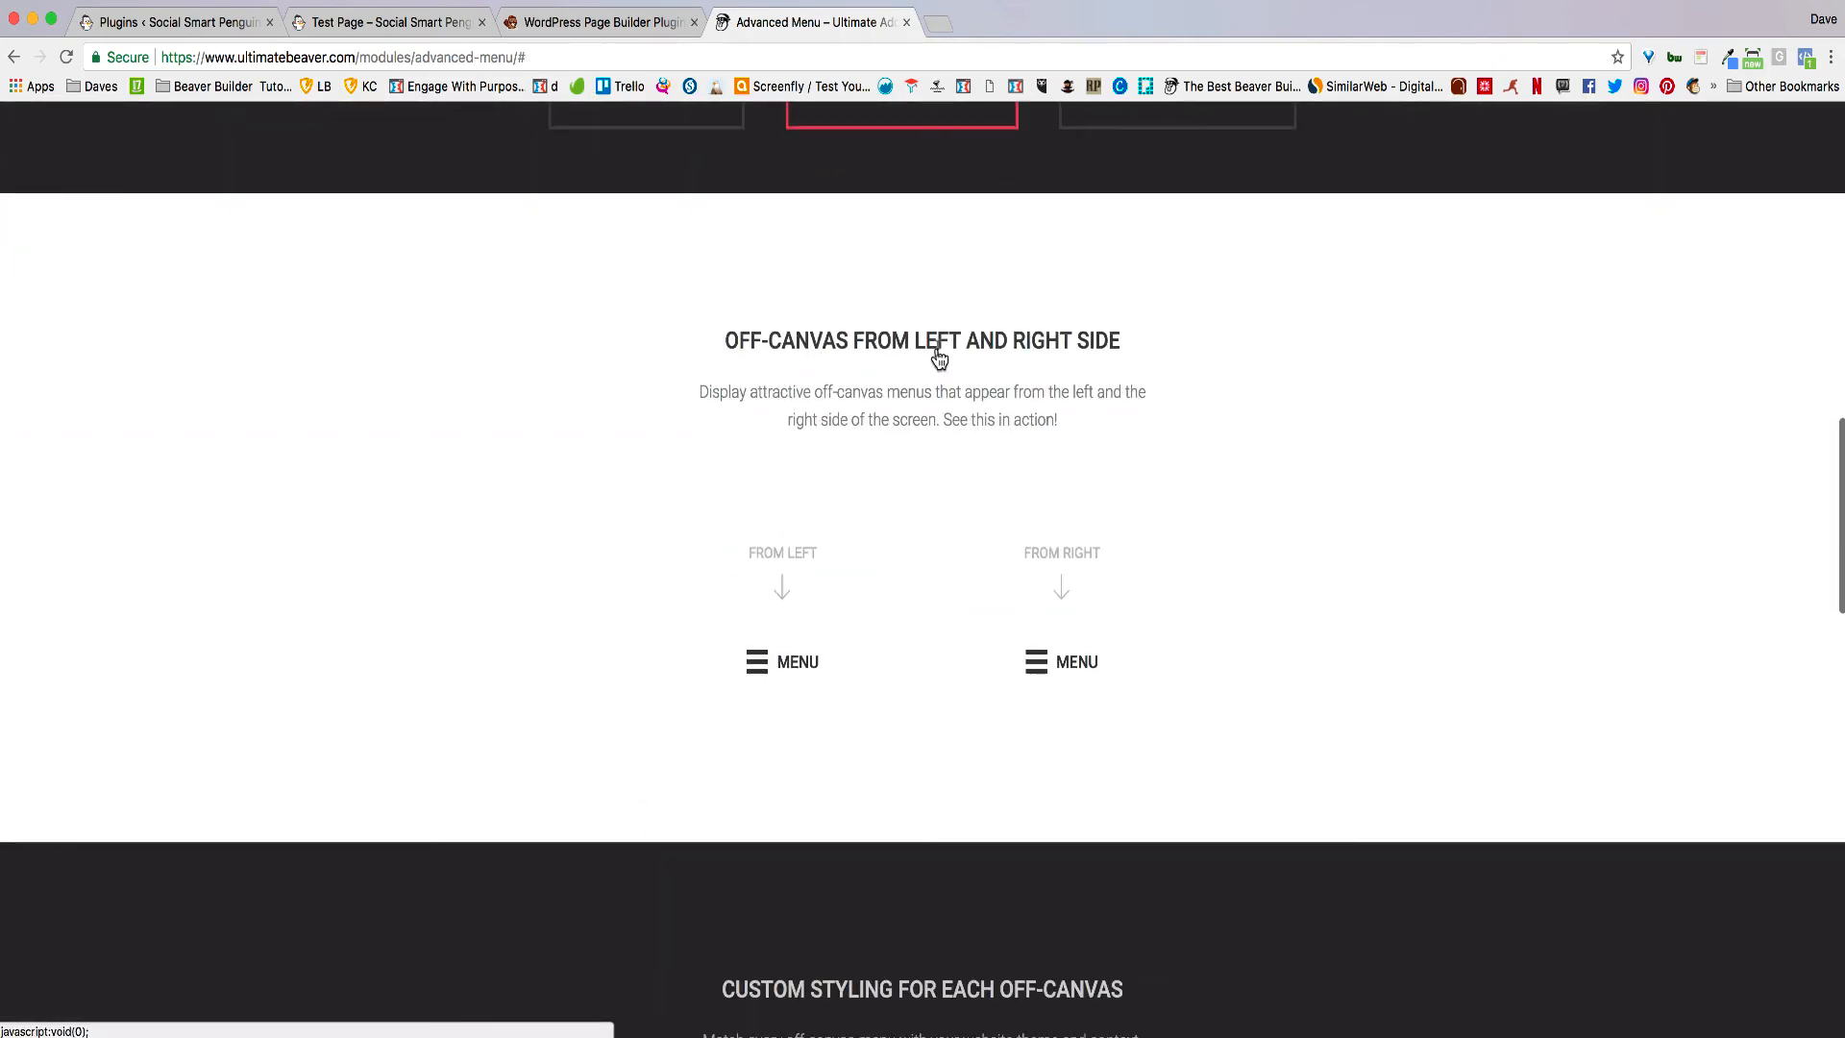
# Step: Open and close the off-canvas demo menus that slide in from the left and from the right
pyautogui.click(764, 670)
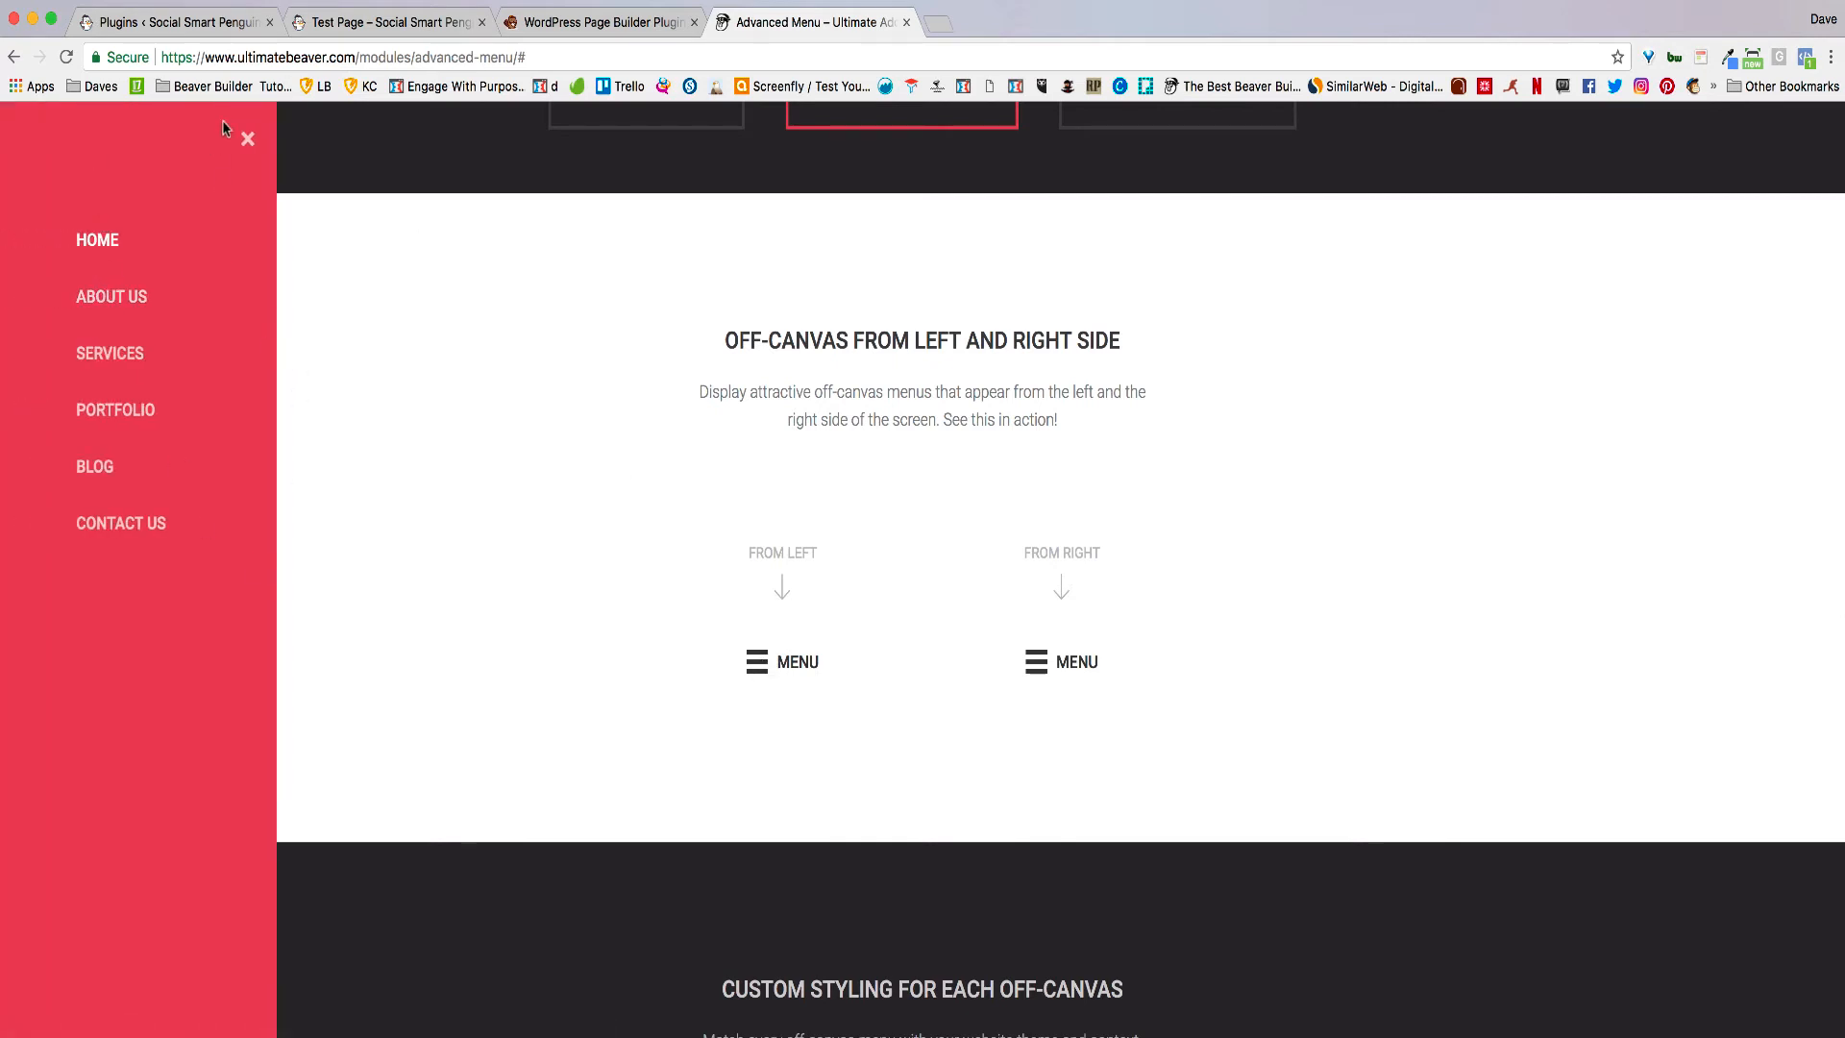
pyautogui.click(247, 141)
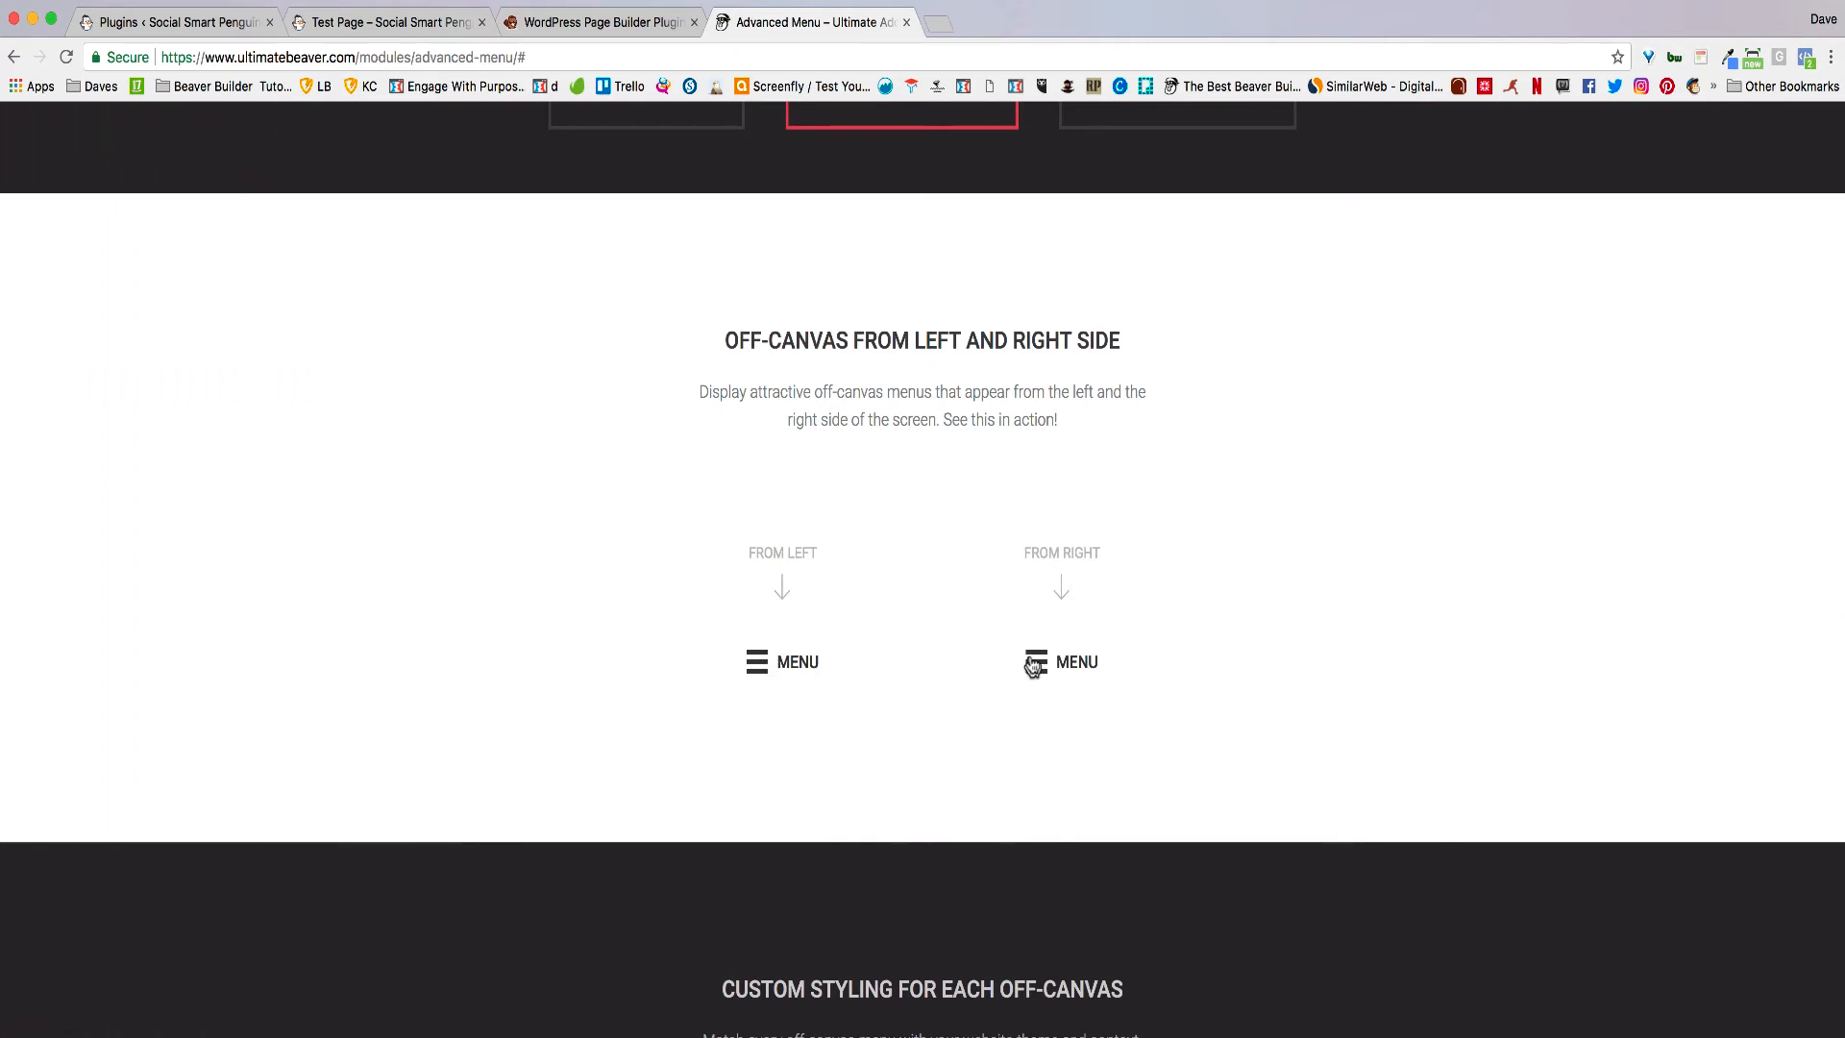
pyautogui.click(1032, 665)
pyautogui.click(1819, 137)
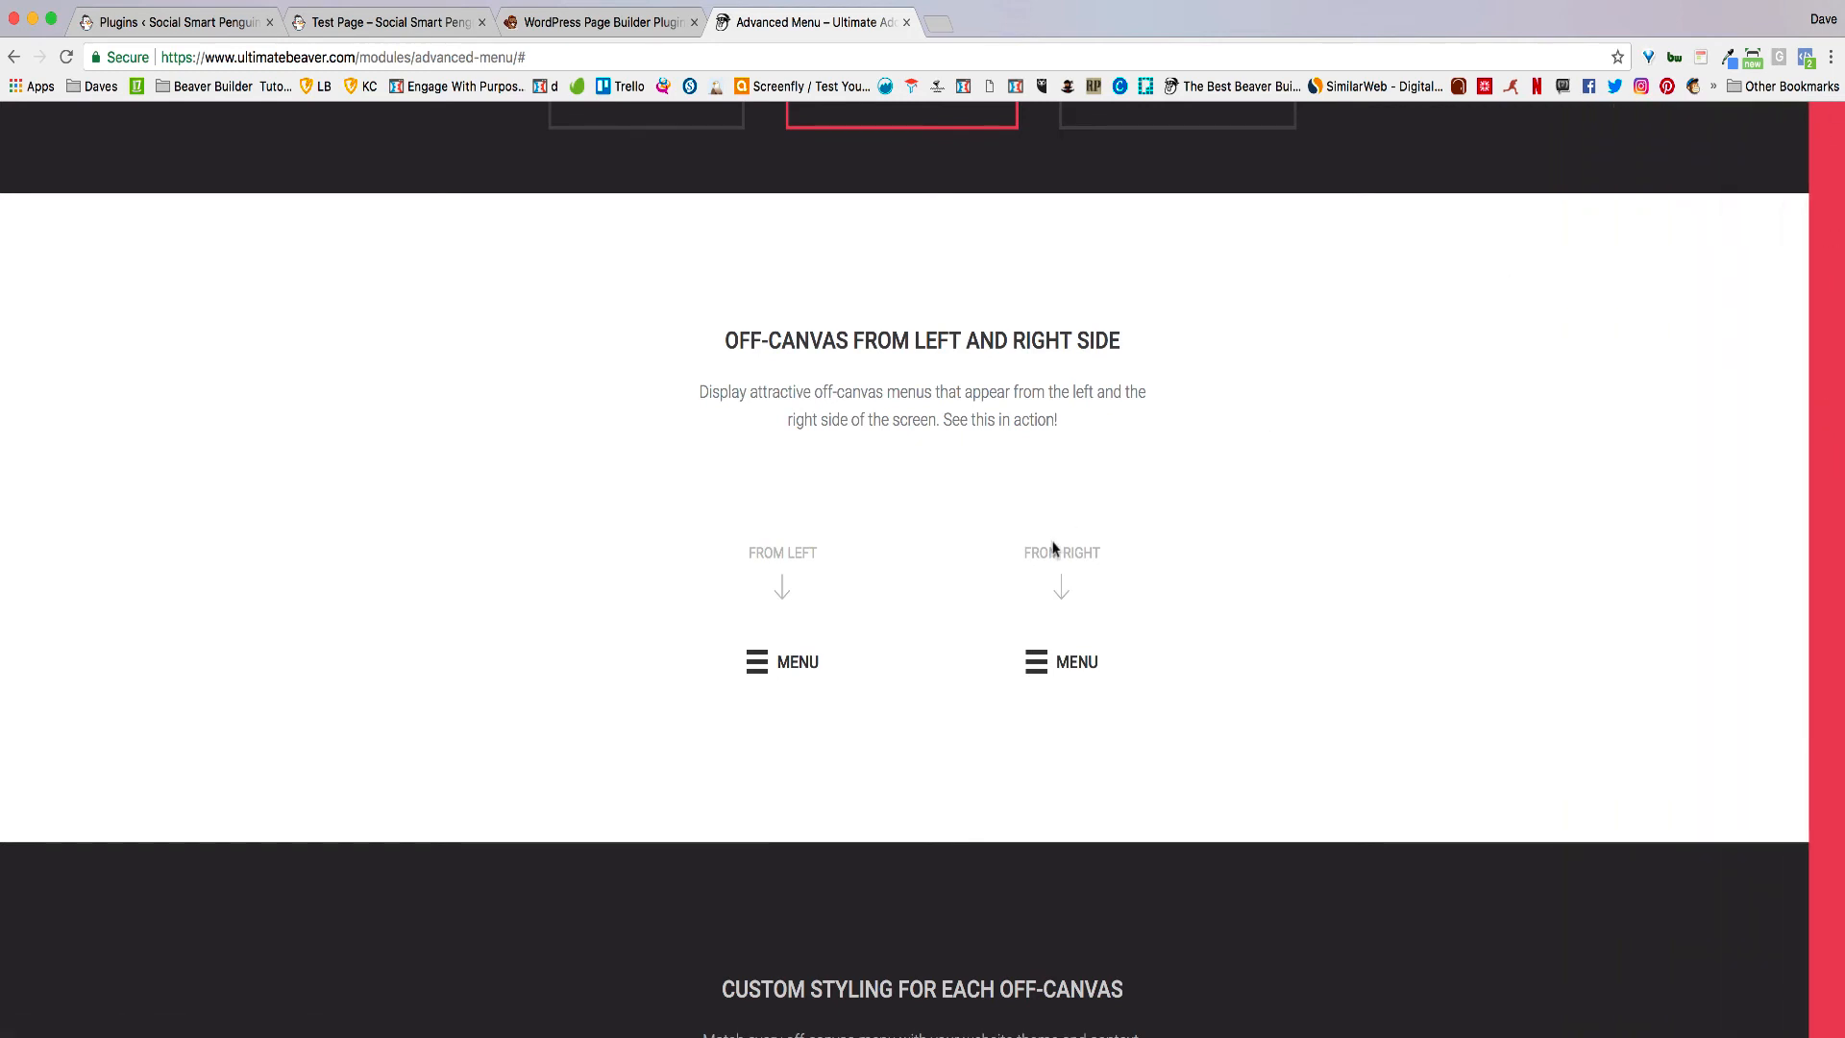
# Step: Examine the Deep Orange and Deep Purple menus in the custom off-canvas styling examples, closing each one
pyautogui.scroll(-8, 1053, 550)
pyautogui.click(787, 544)
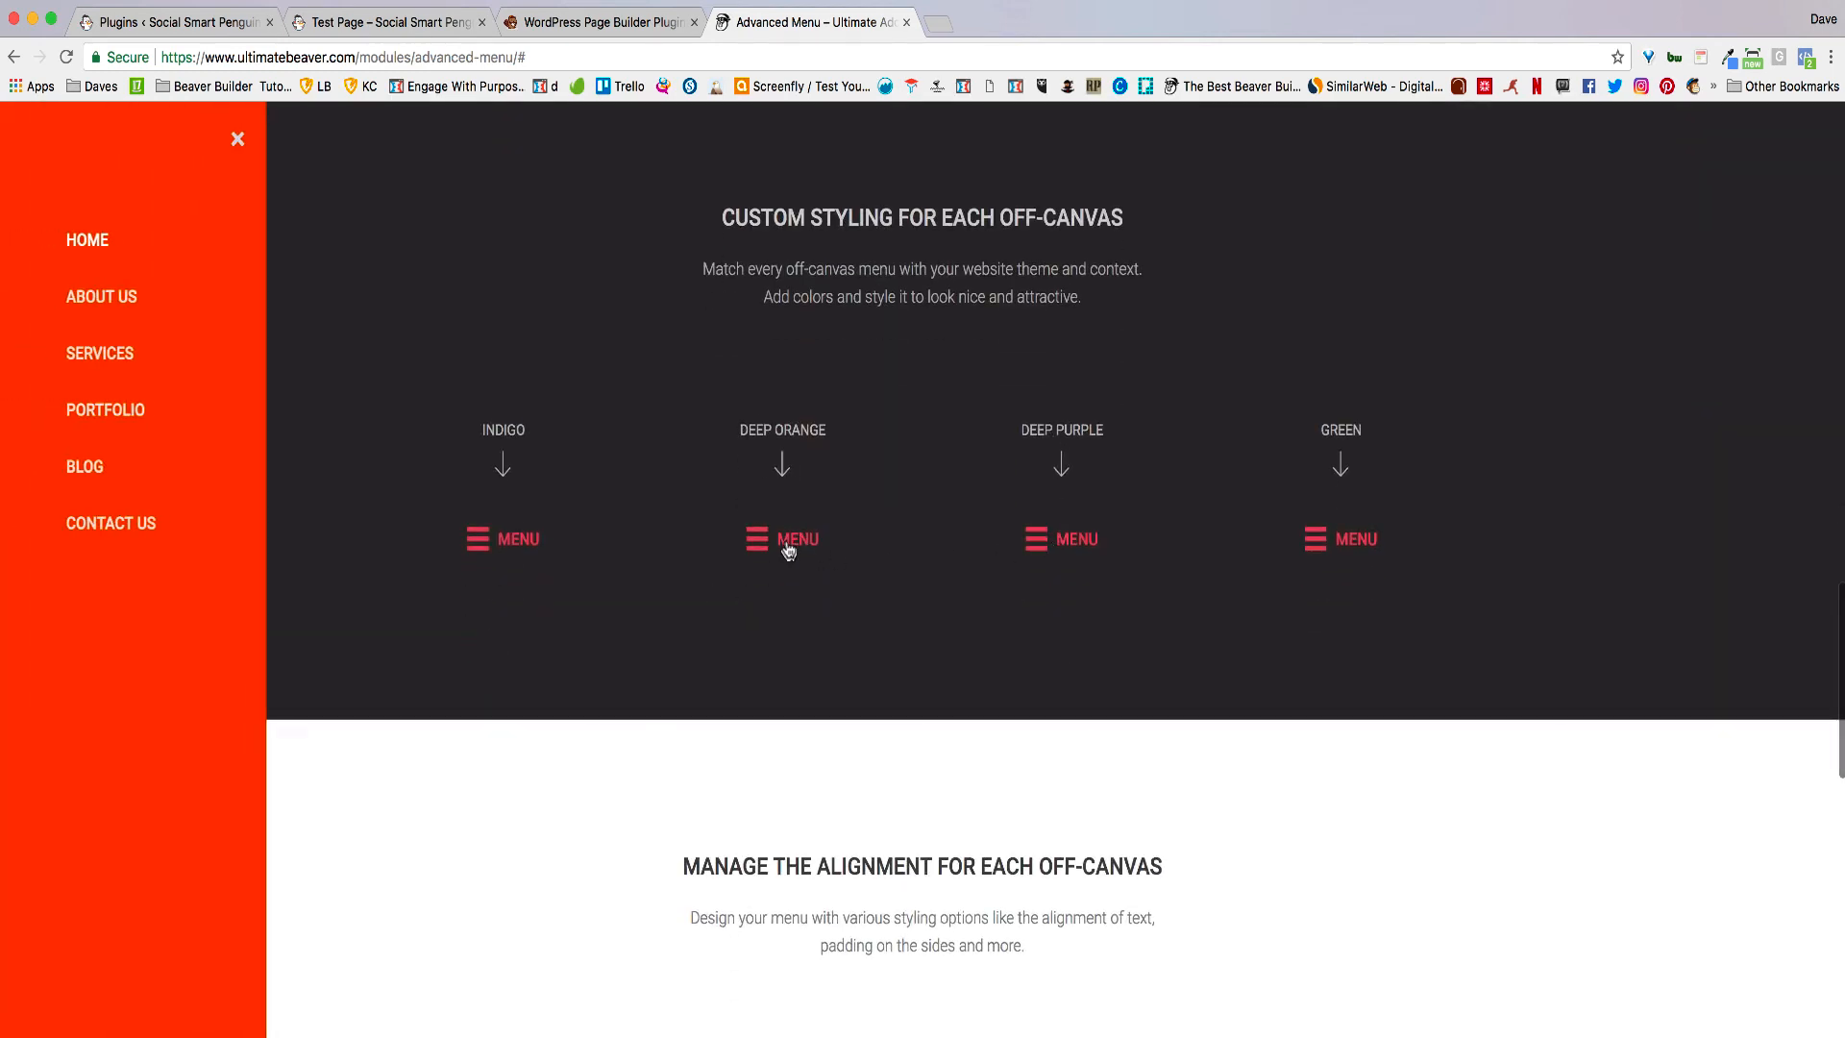
pyautogui.click(245, 140)
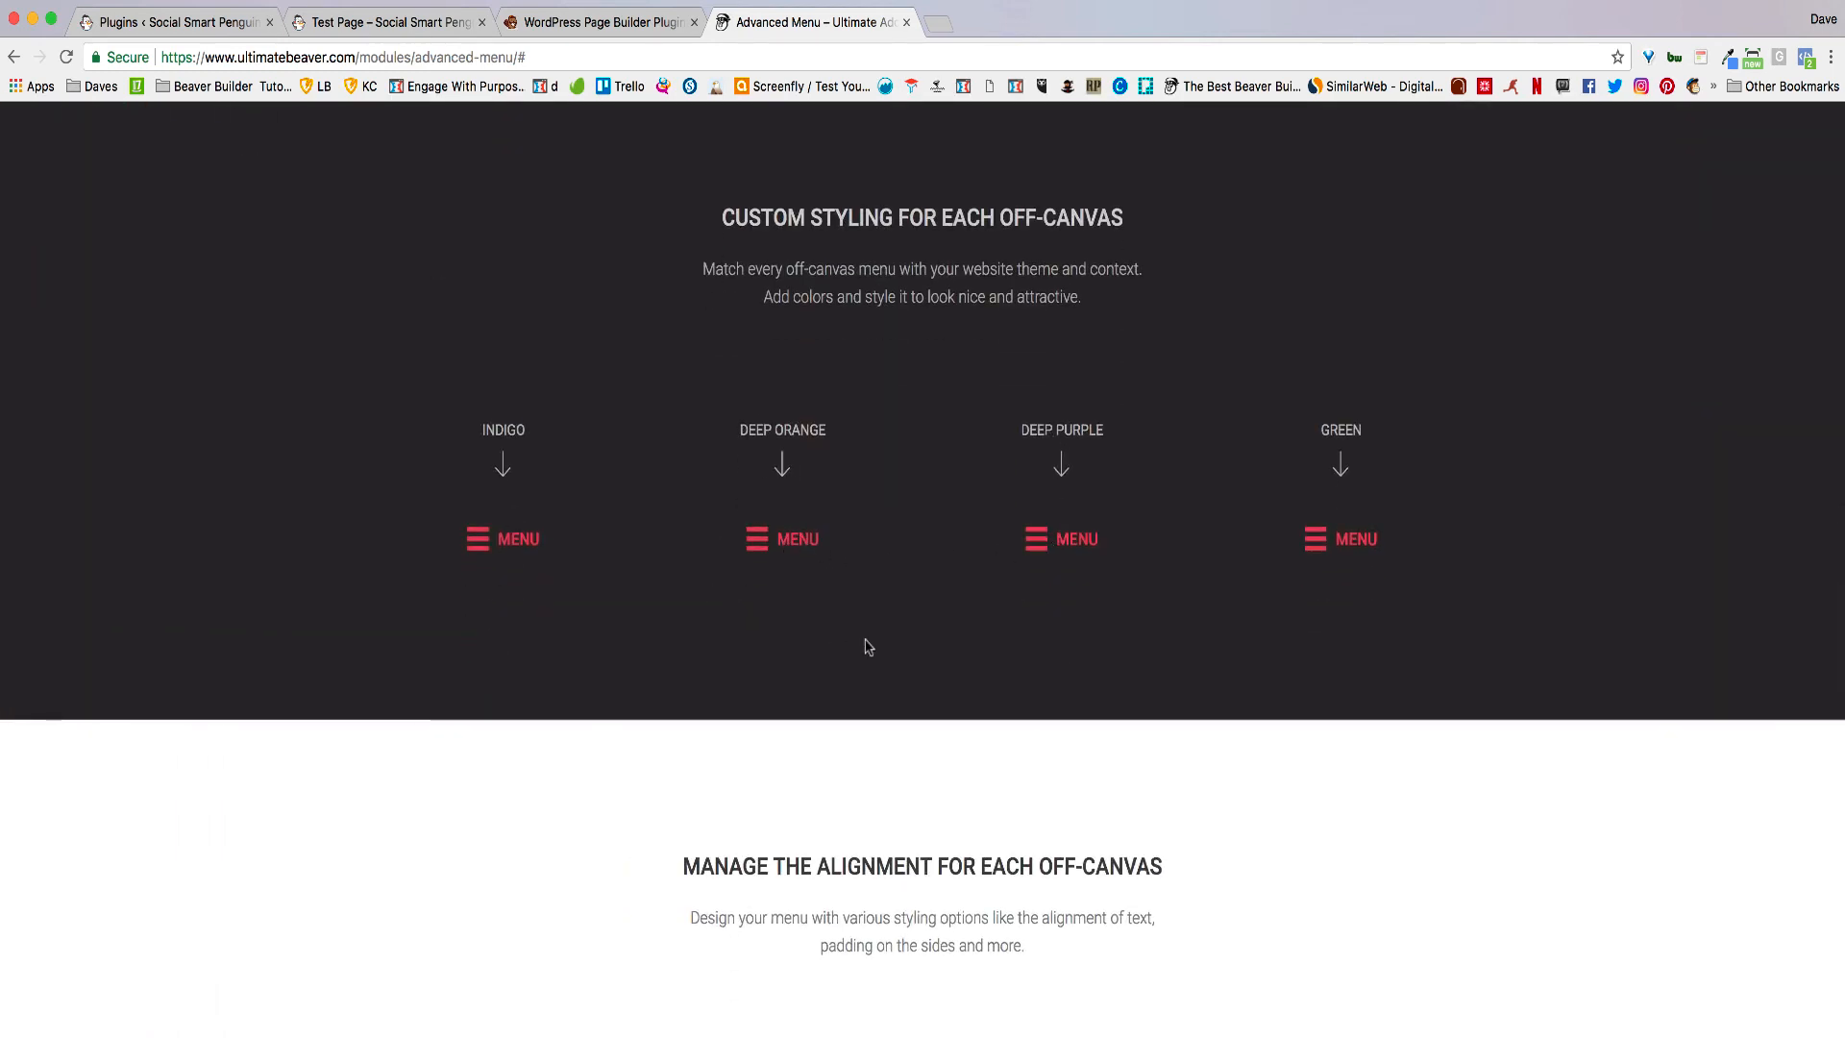
pyautogui.click(1074, 544)
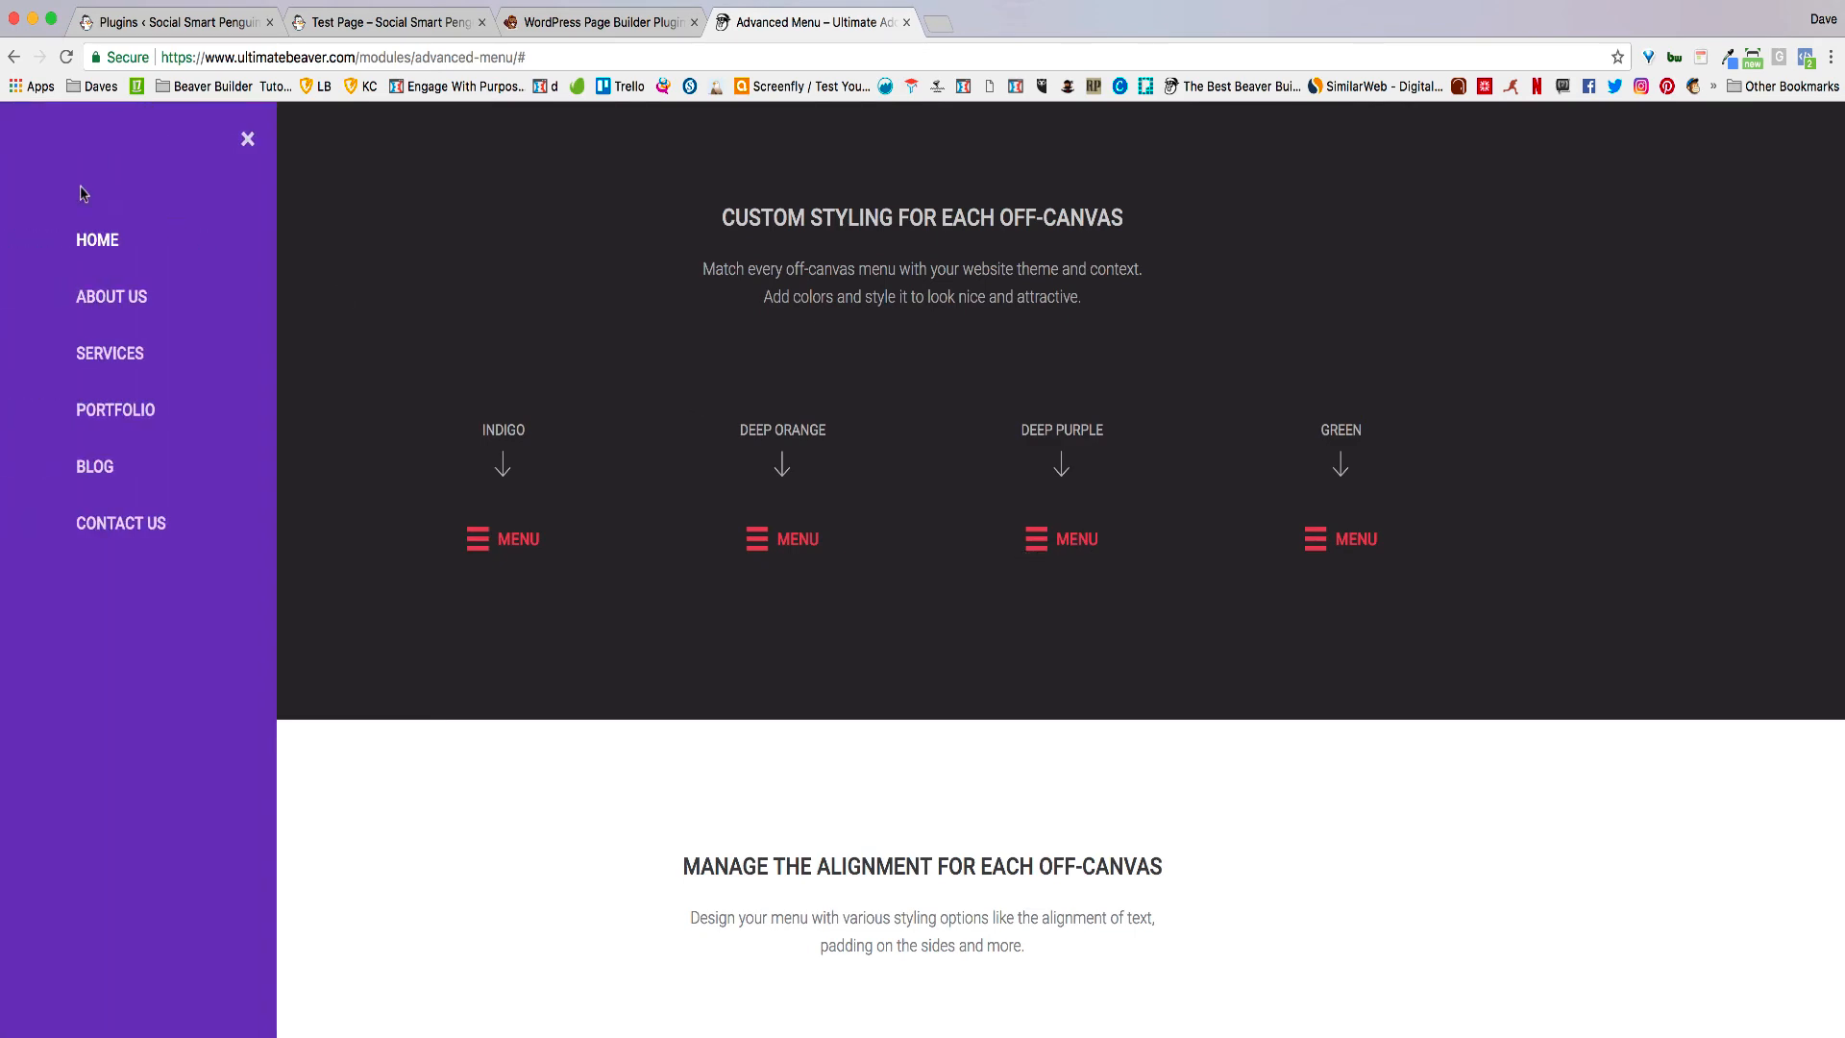
pyautogui.click(248, 140)
# Step: Open the center-aligned off-canvas menu example, try its Services entry, and close the menu
pyautogui.scroll(-7, 516, 733)
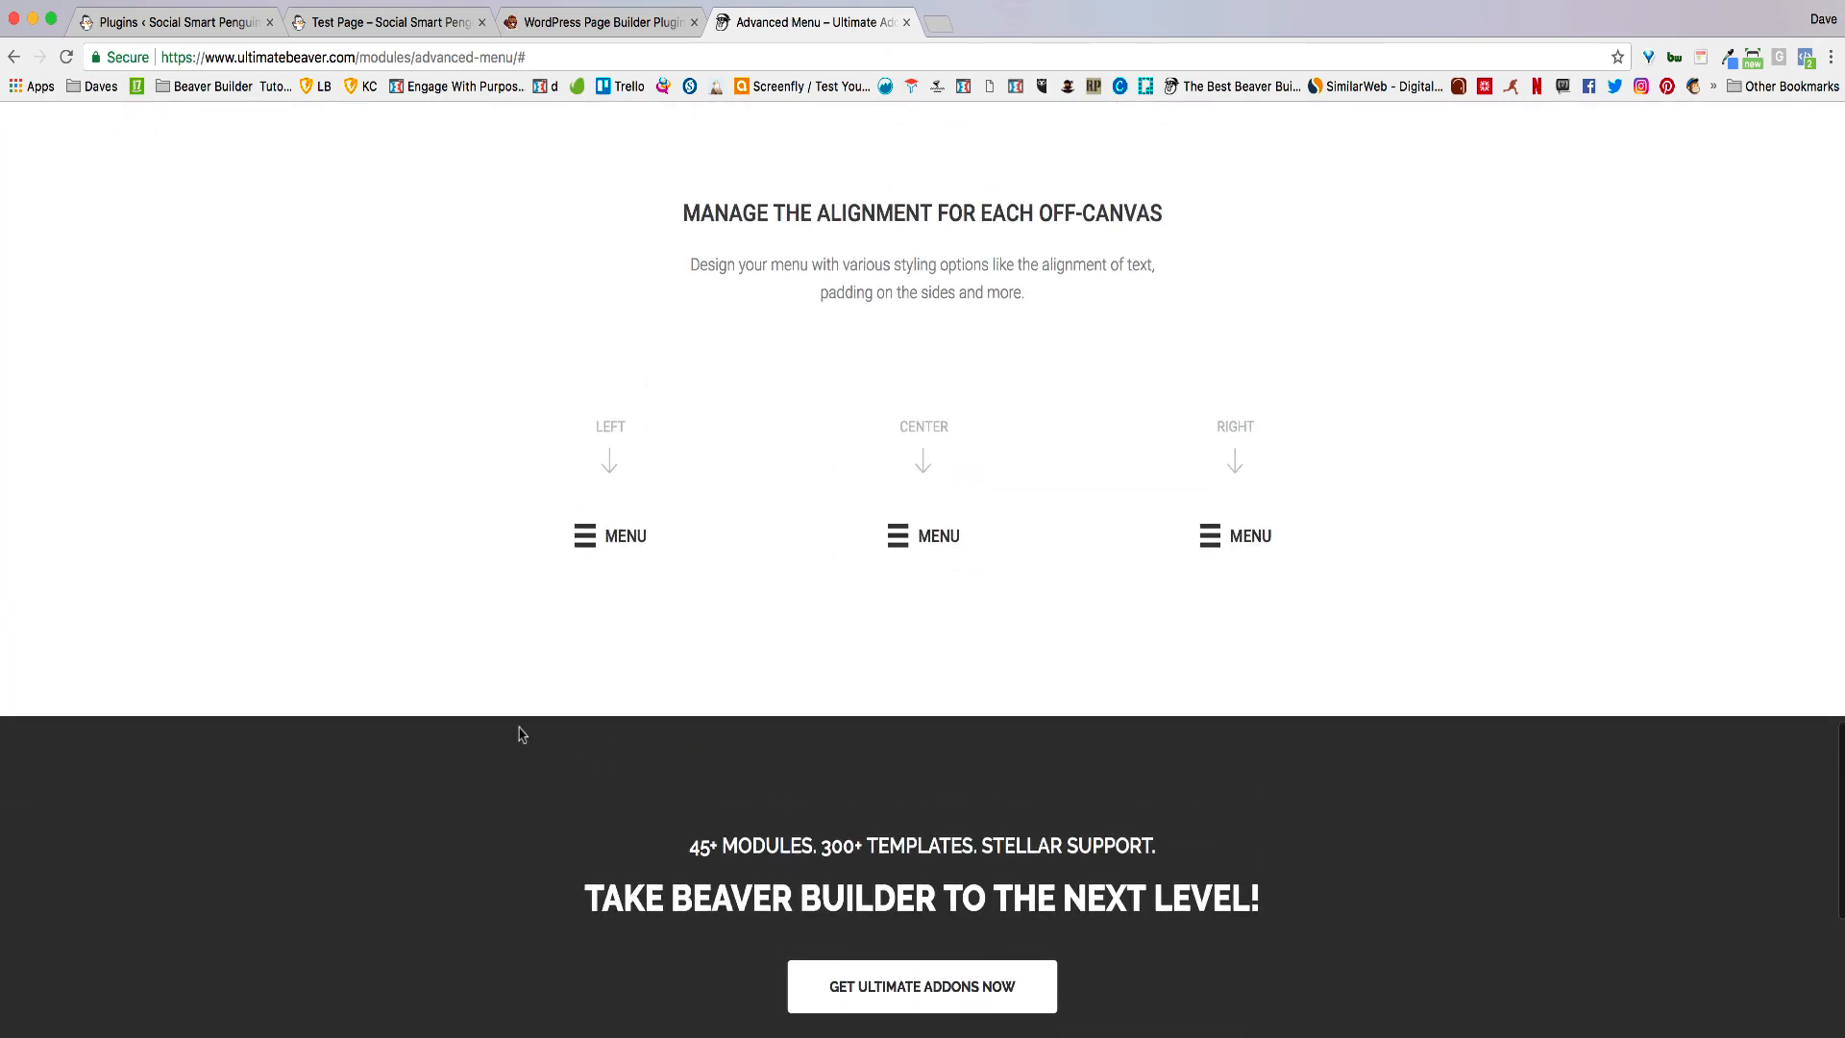
pyautogui.scroll(1, 730, 710)
pyautogui.click(903, 576)
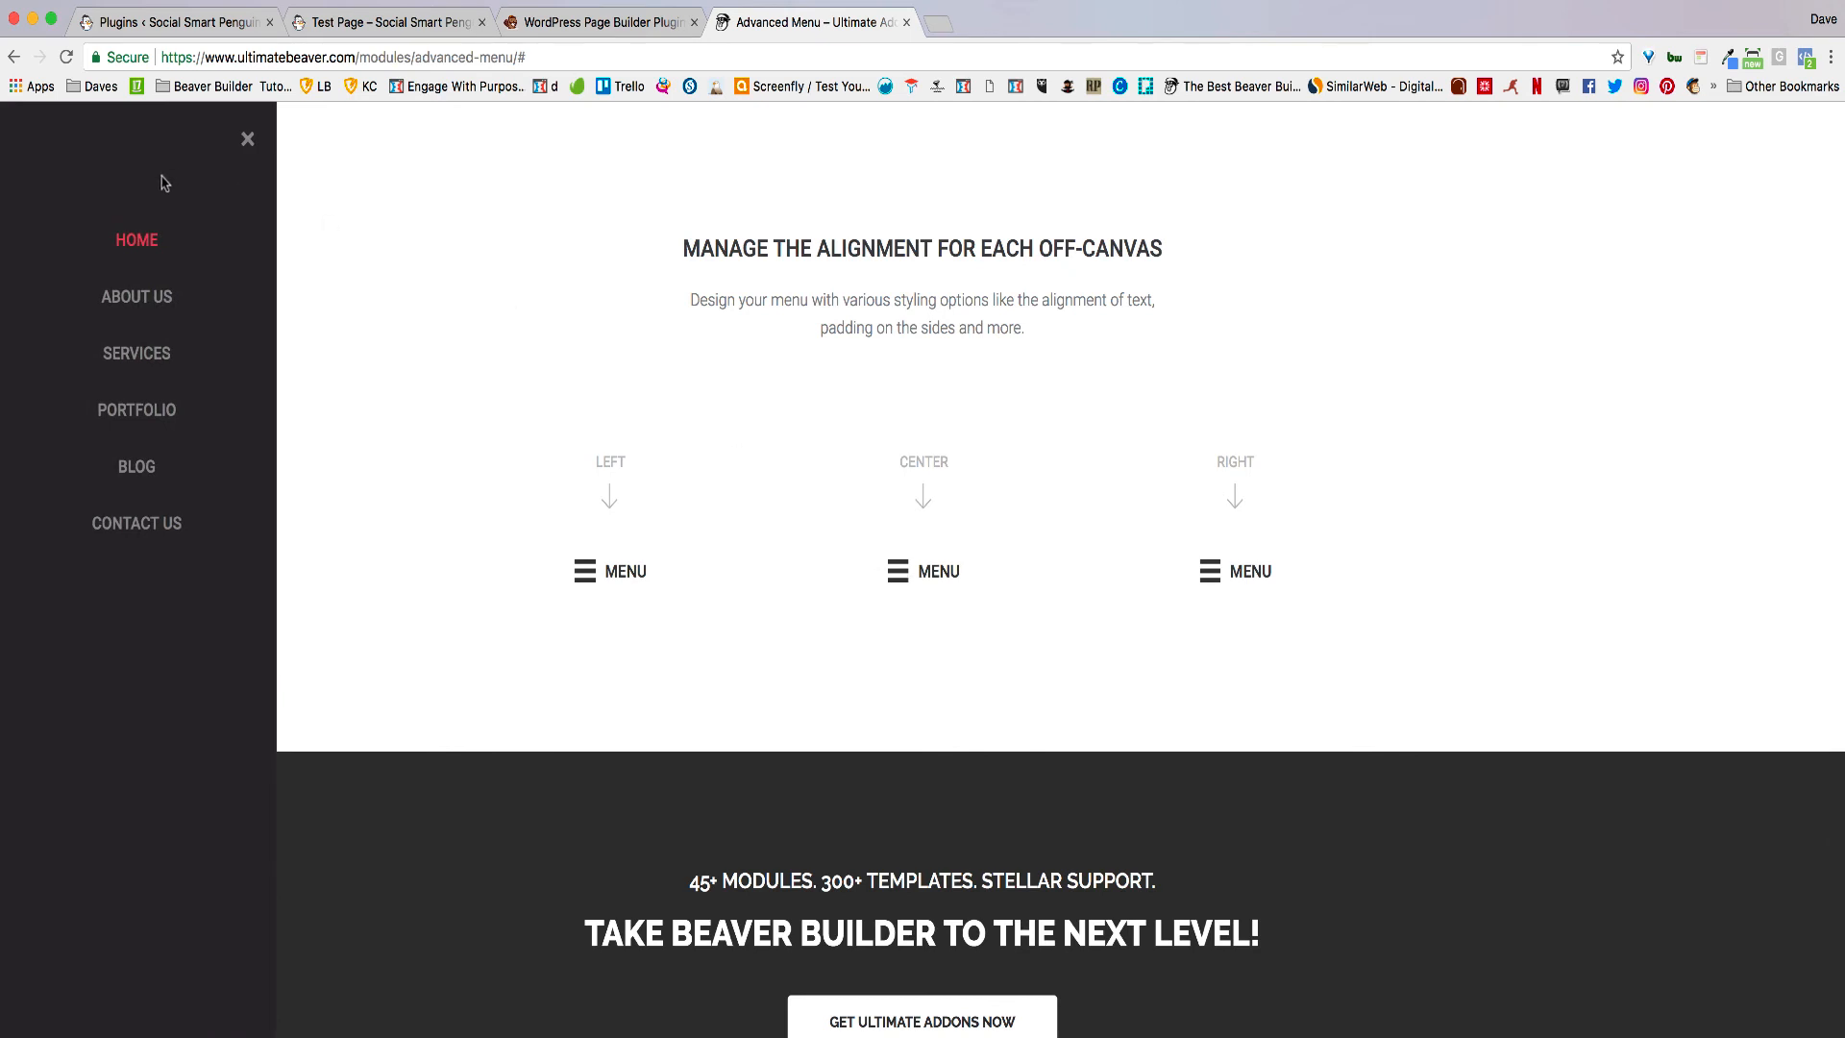
pyautogui.click(145, 383)
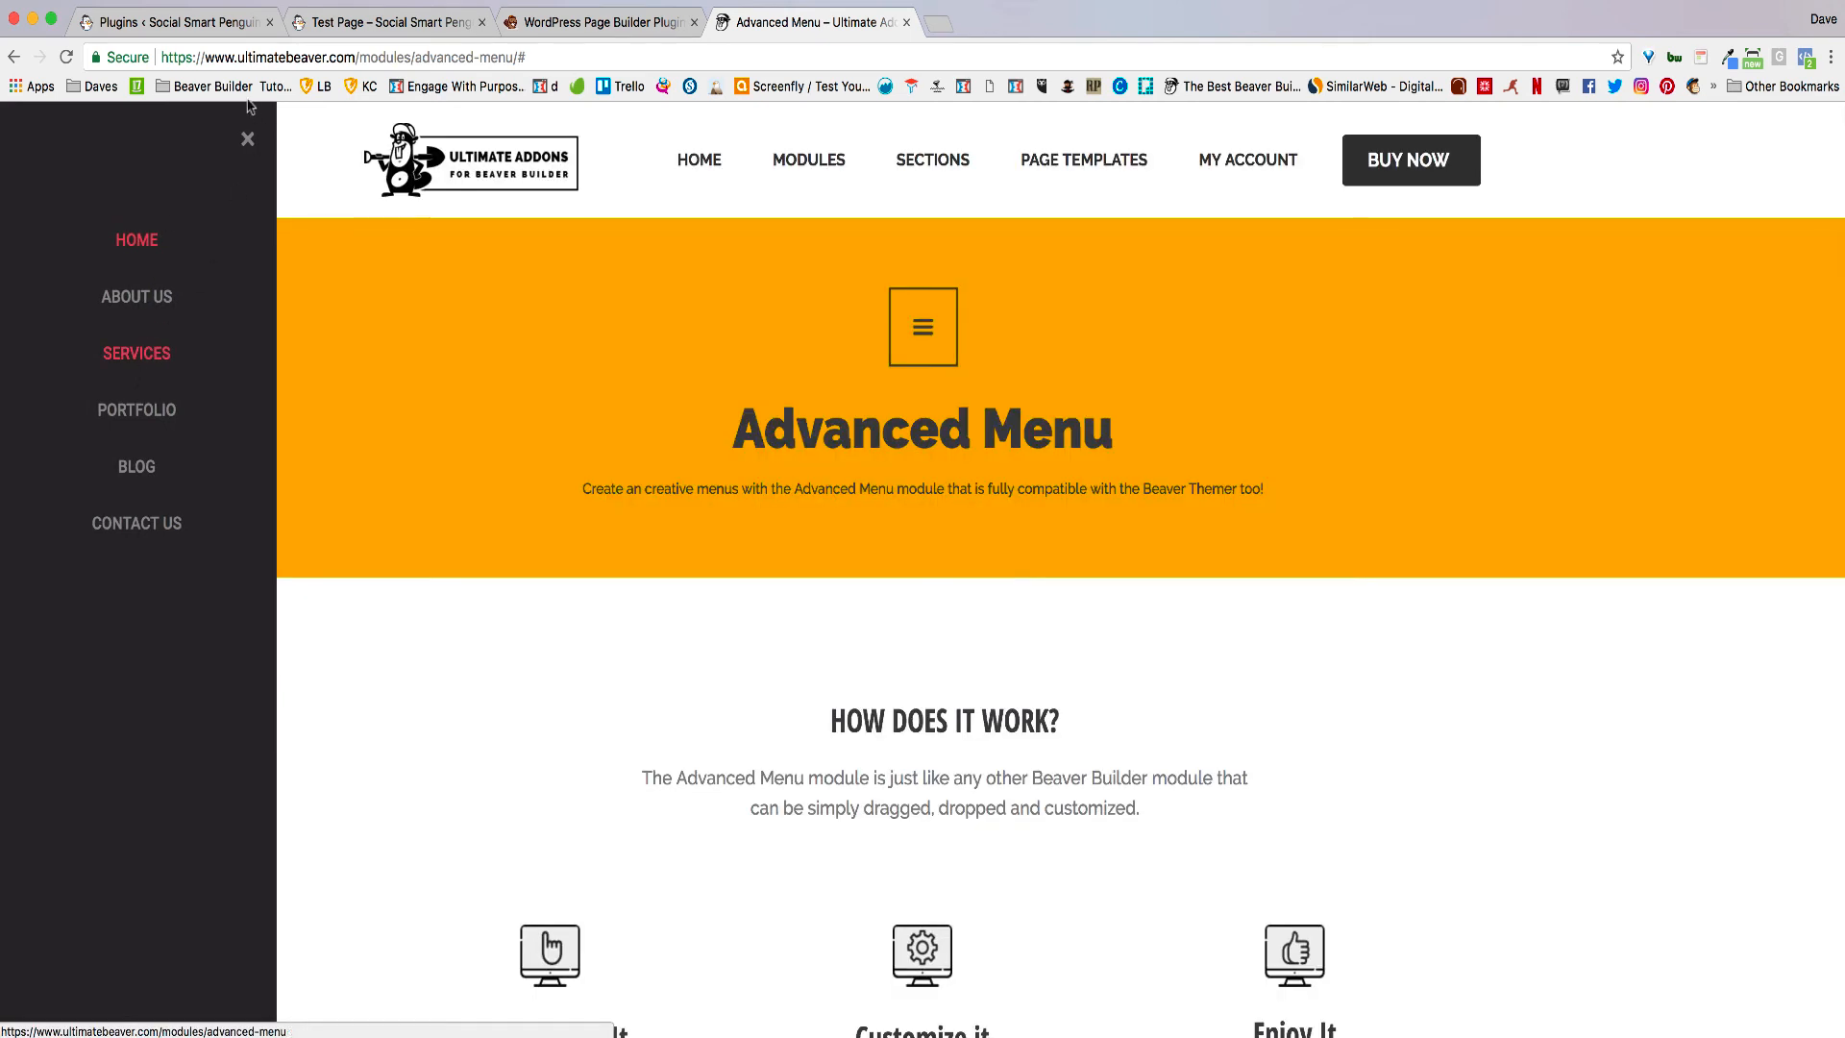
pyautogui.click(247, 141)
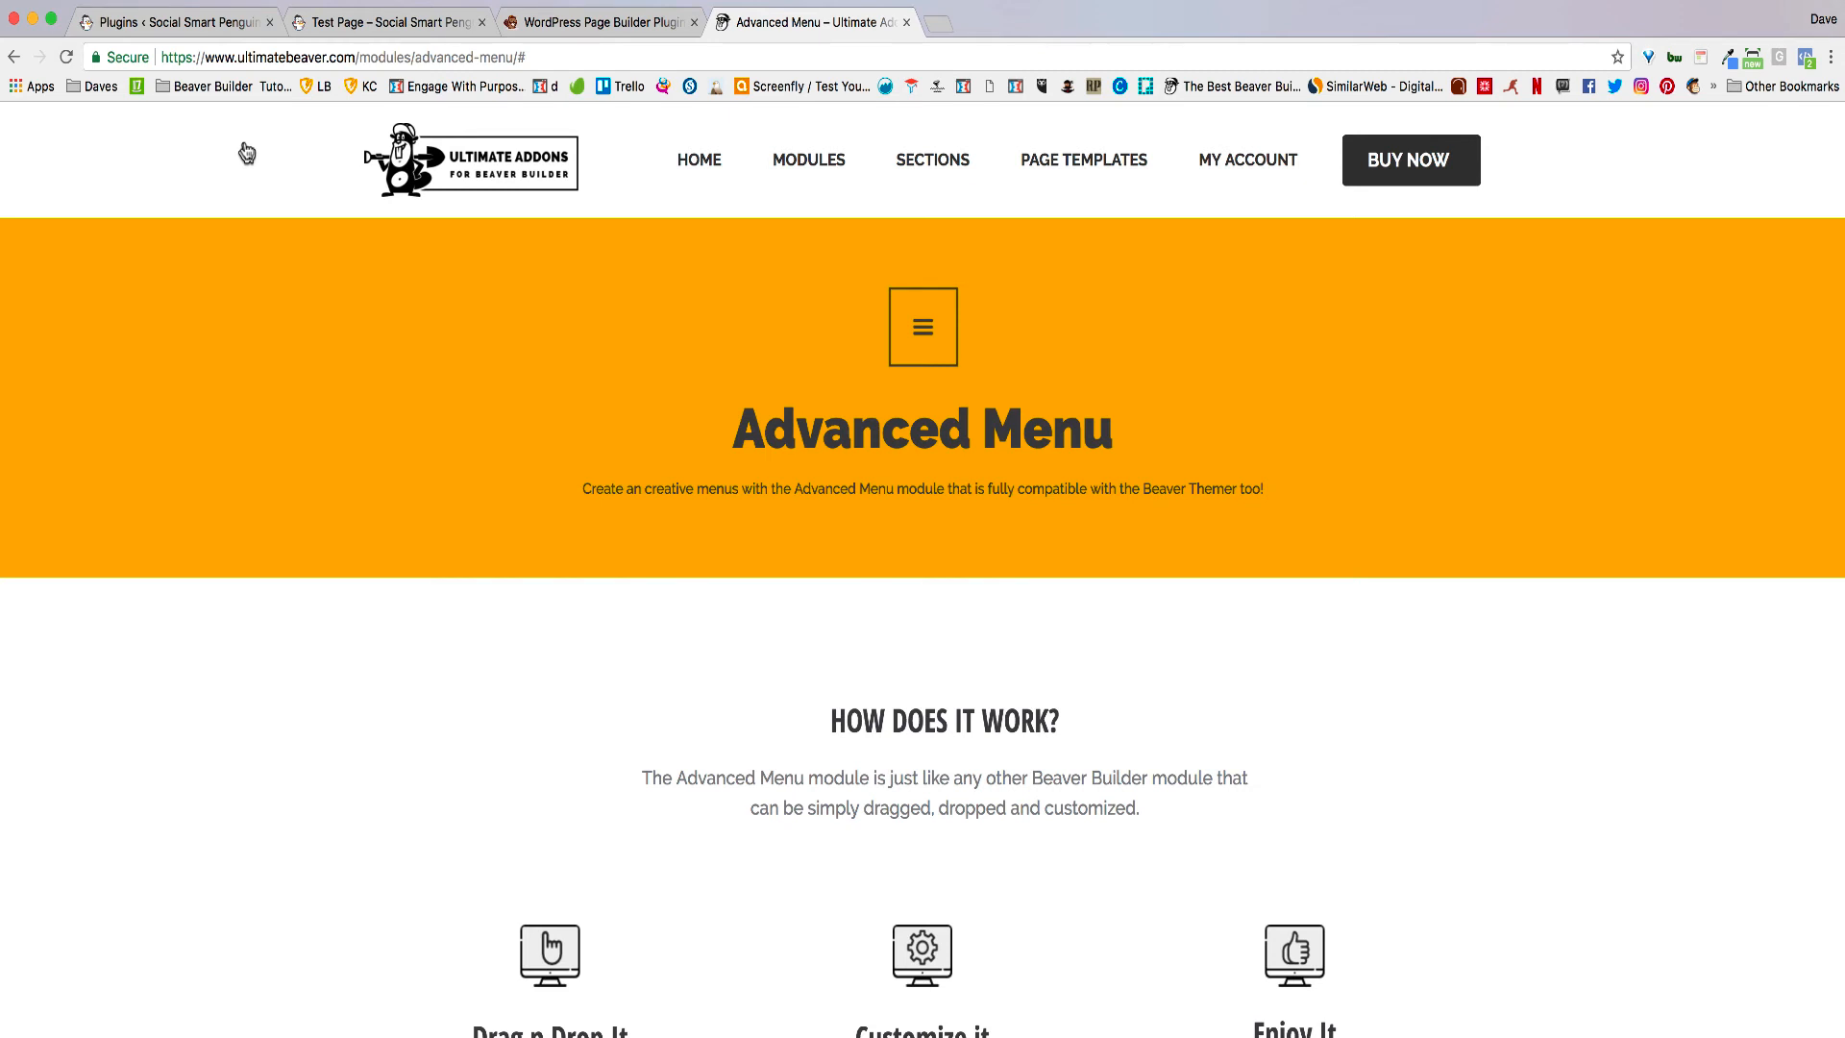
# Step: Return to the open Beaver Builder home page
pyautogui.click(548, 26)
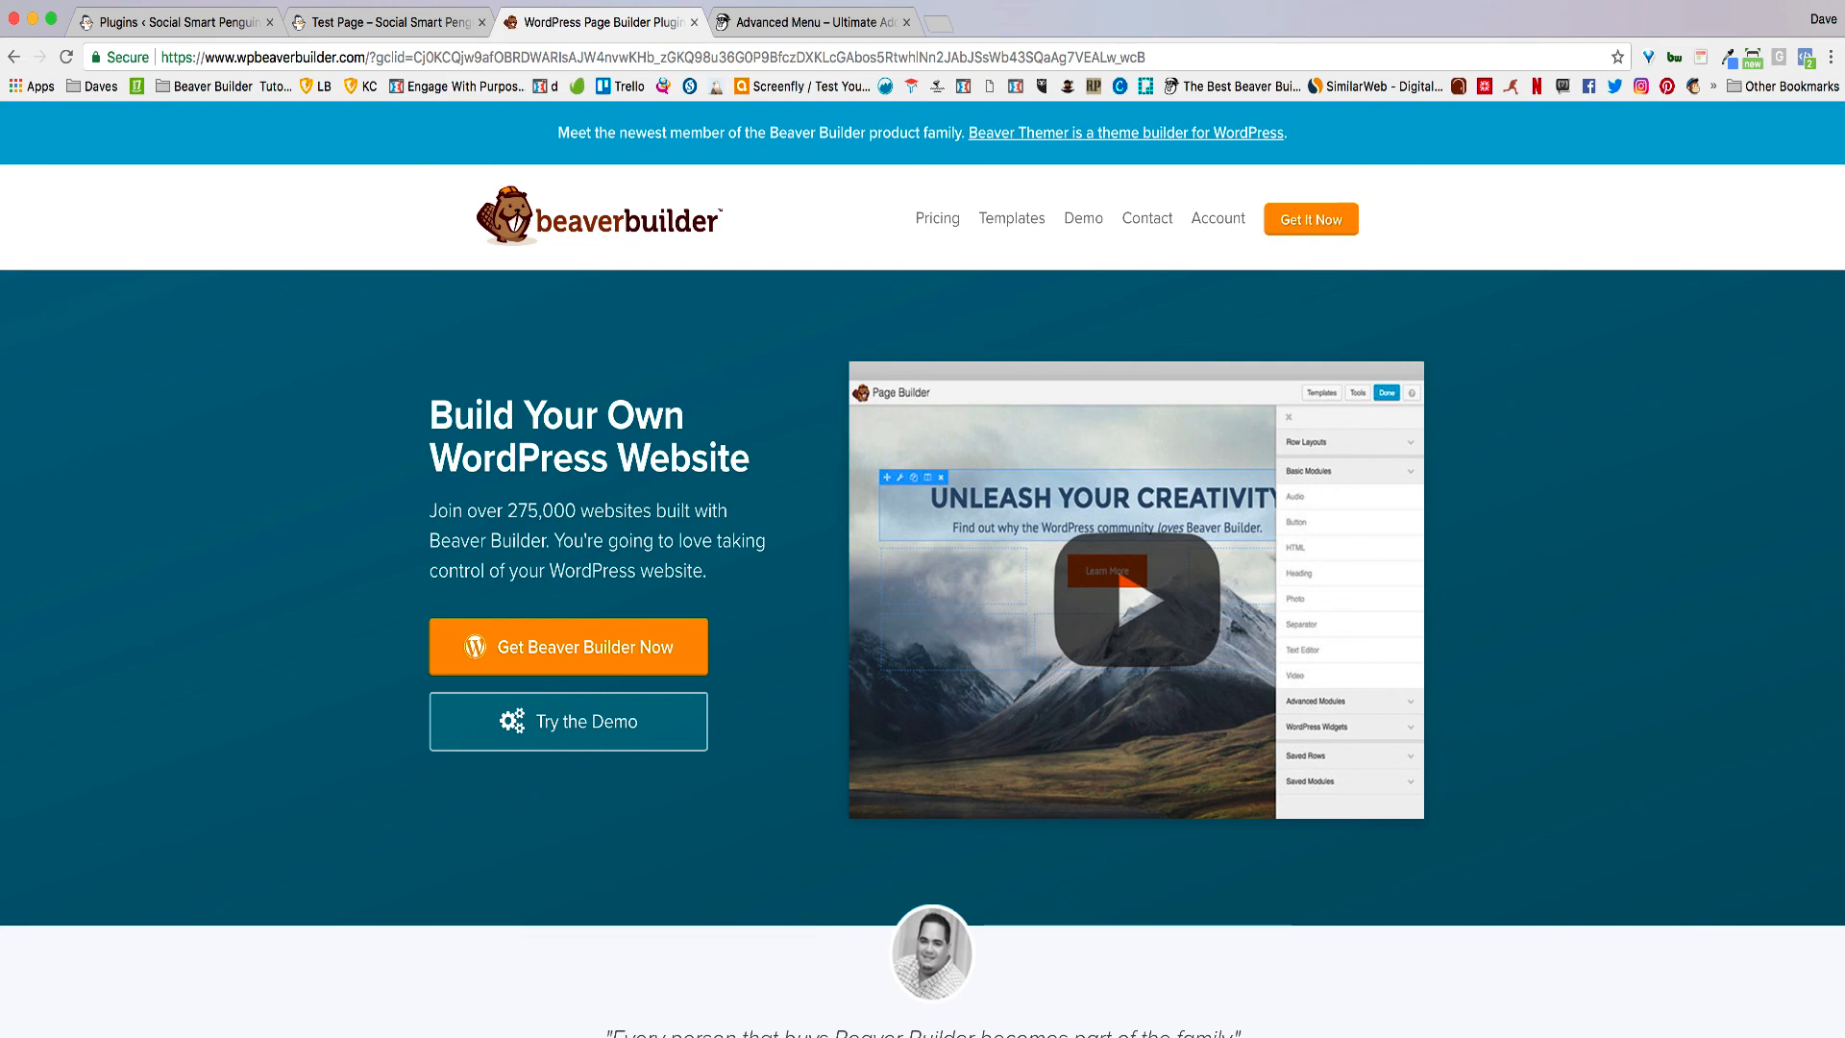
pyautogui.click(1285, 10)
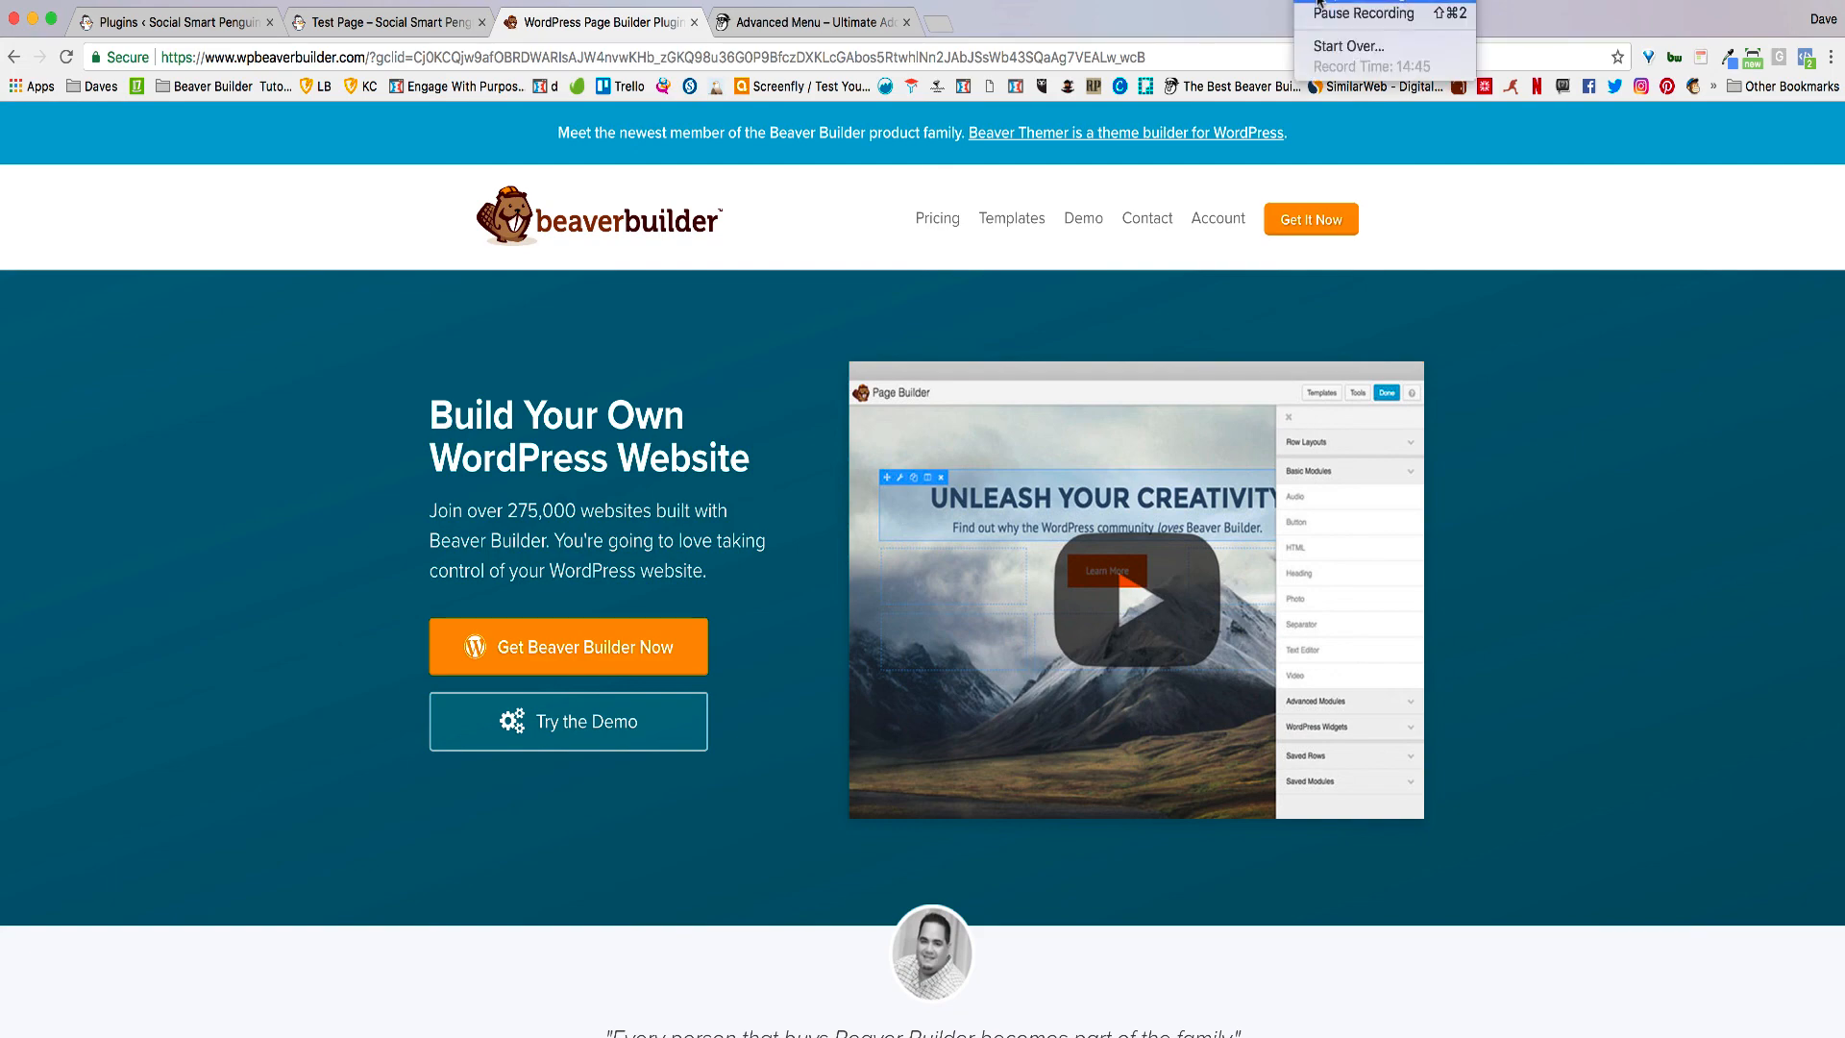